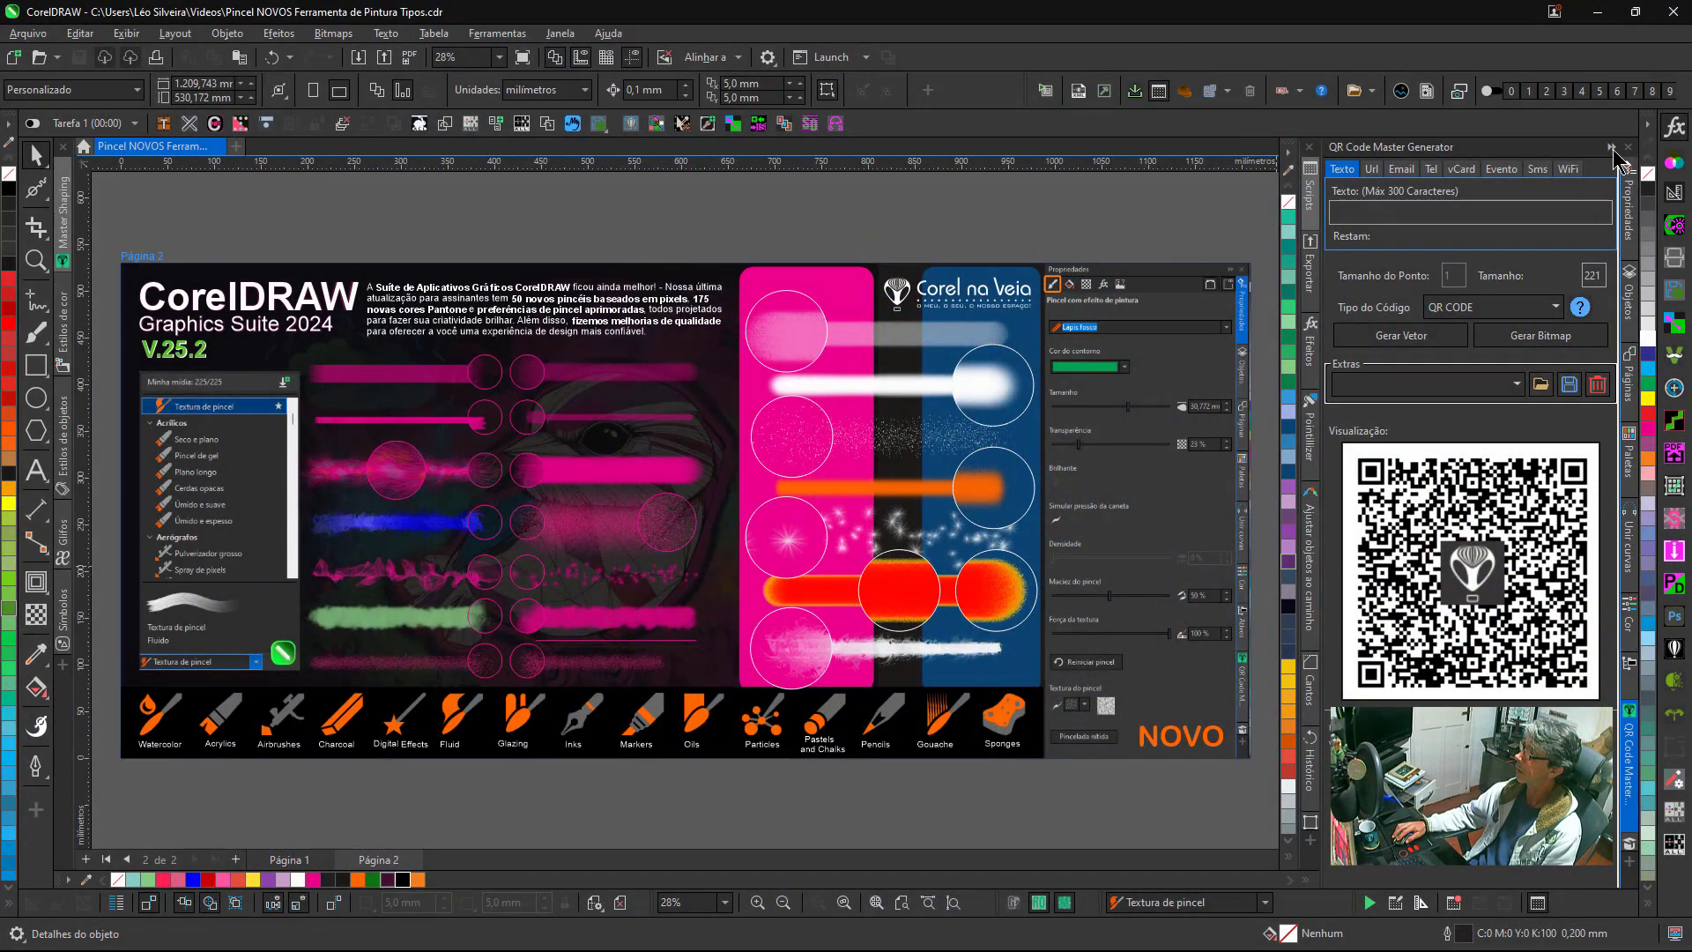
# Collapse the QR Code Master Generator docker and fit the whole of page 2 in view.
pyautogui.click(1612, 148)
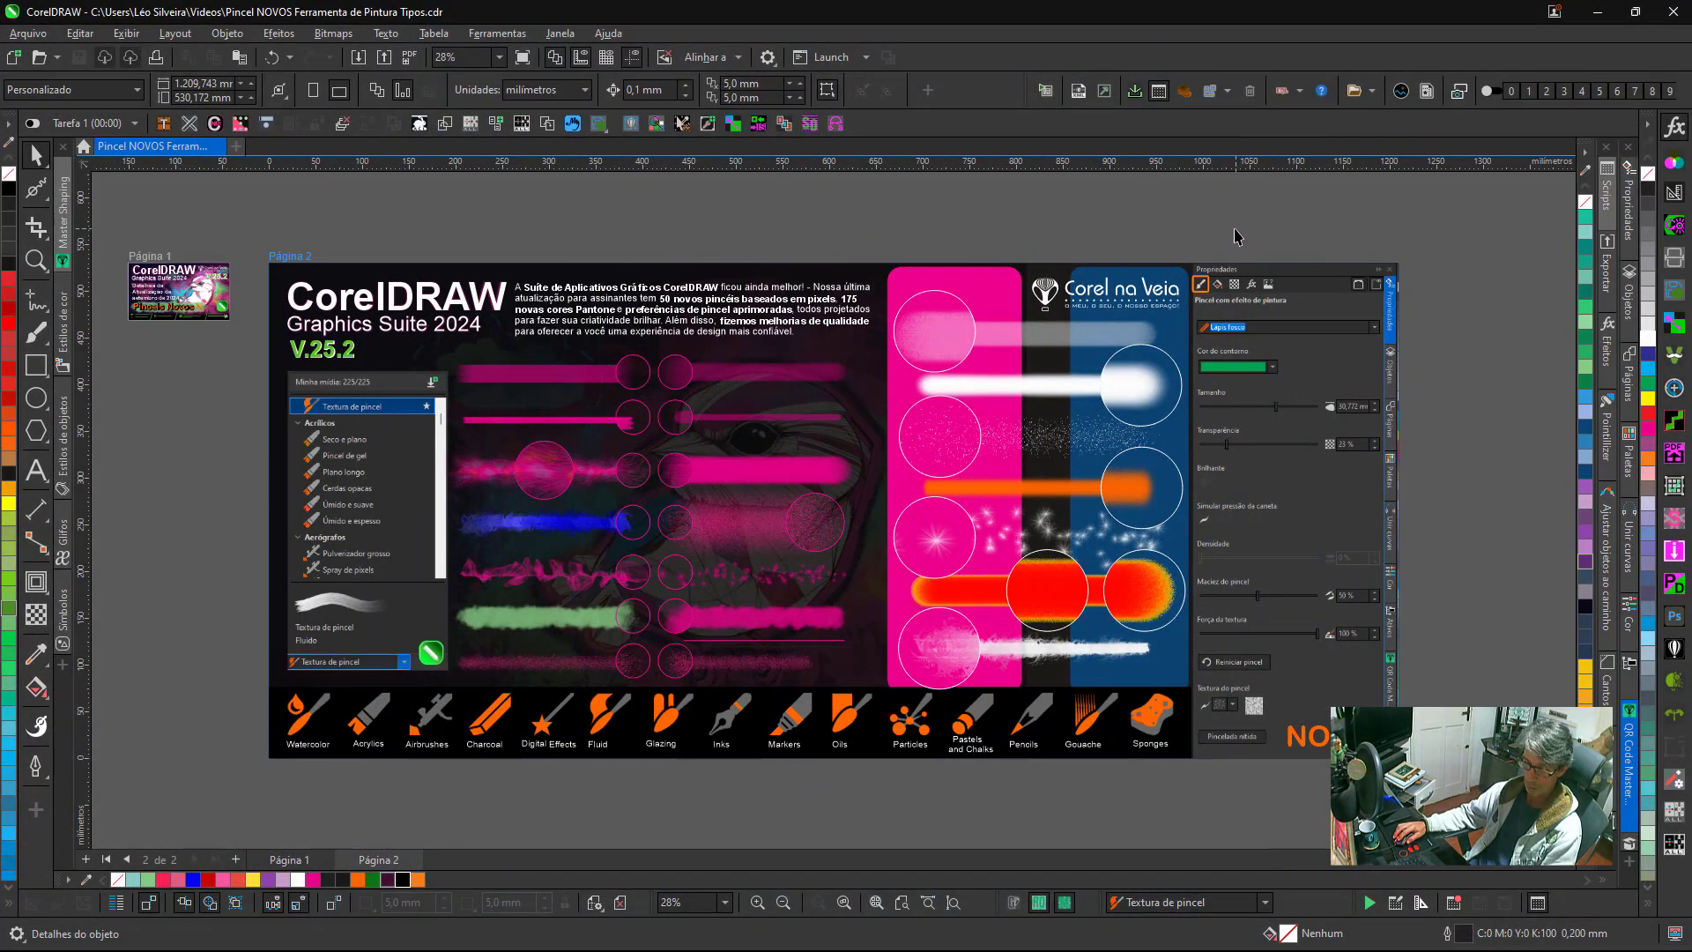
pyautogui.hotkey('shift', 'F4')
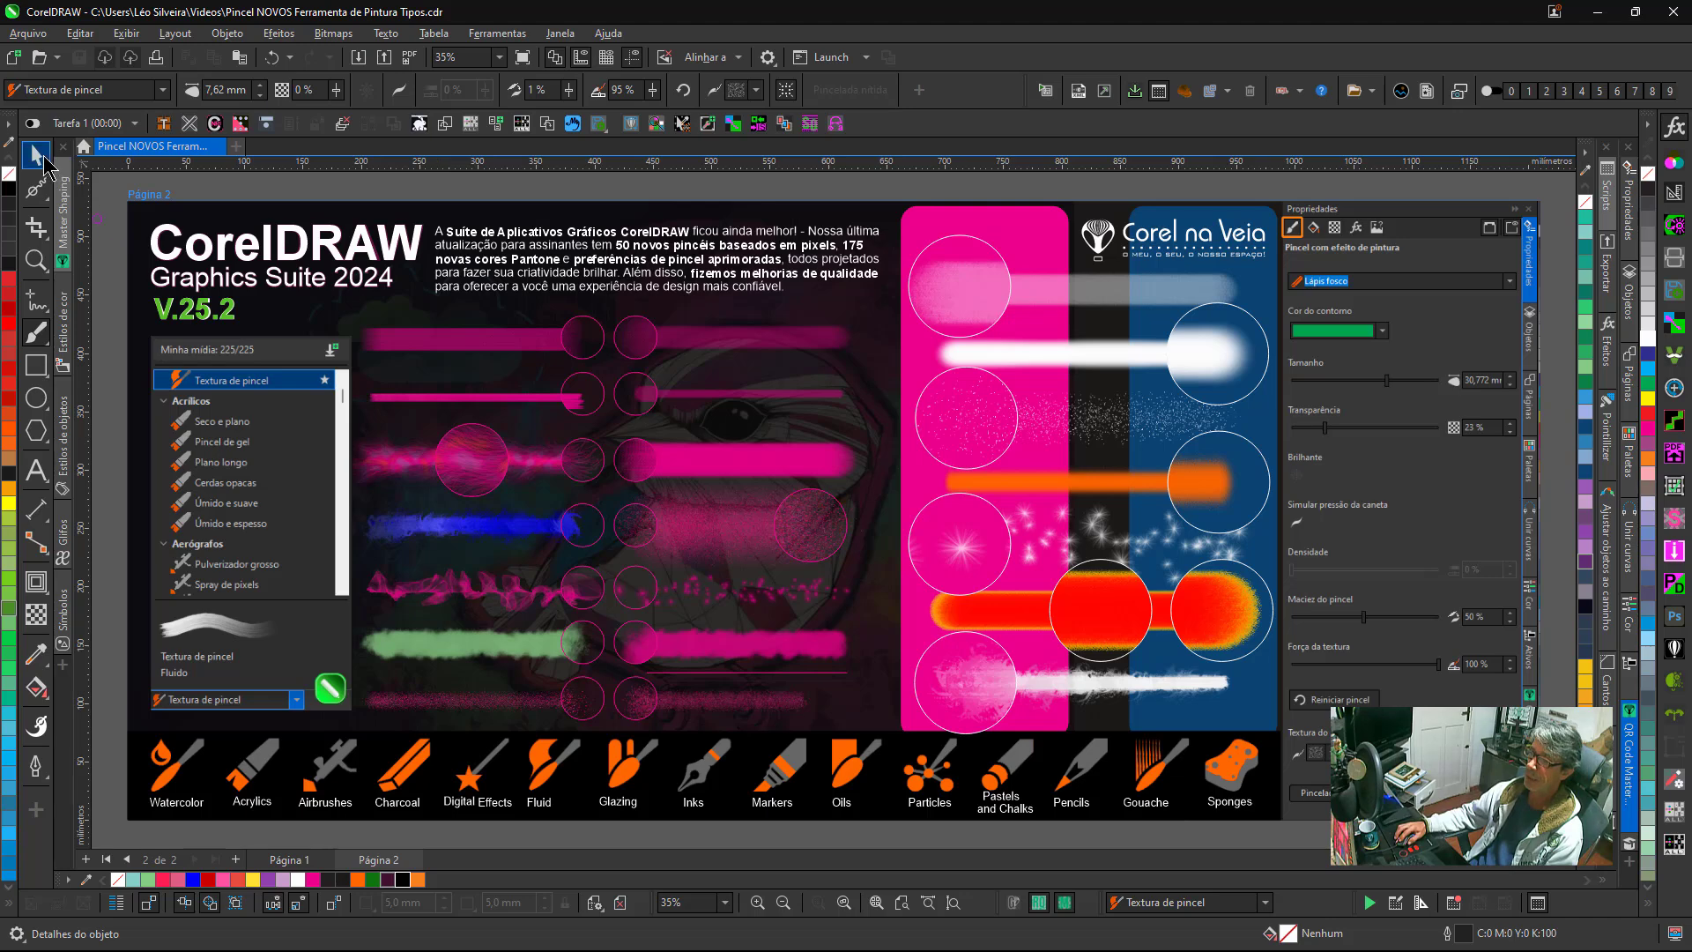
# Show the brush picker's list of available brush styles for the painting tool and close it again.
pyautogui.click(37, 158)
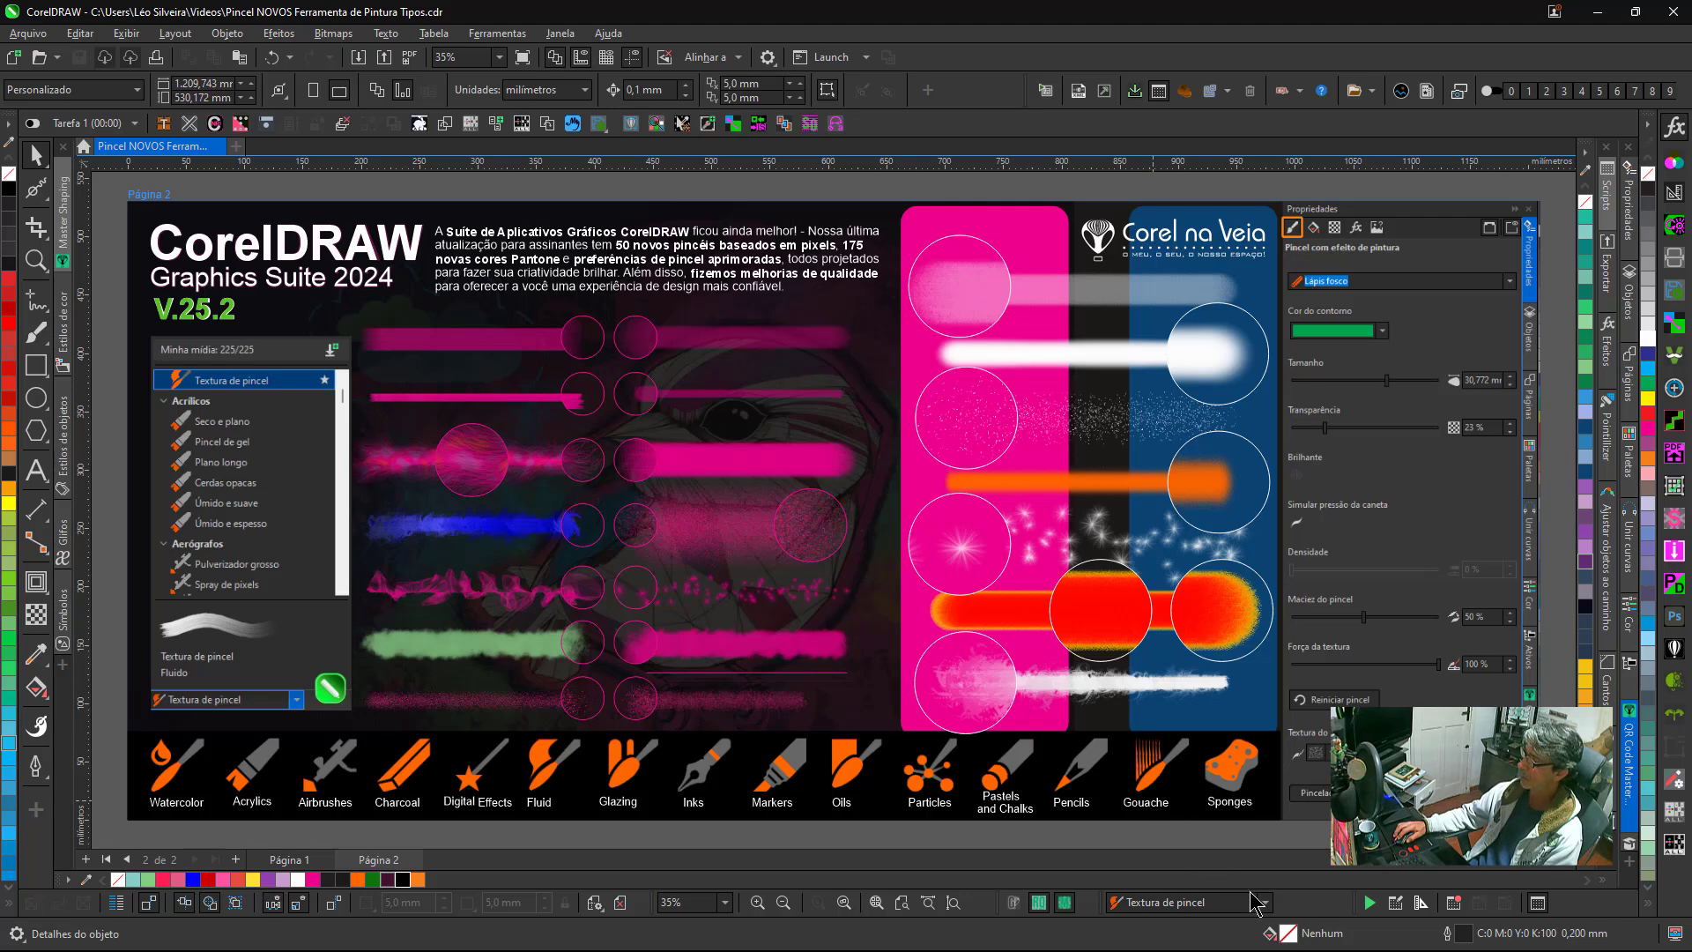
pyautogui.click(1266, 903)
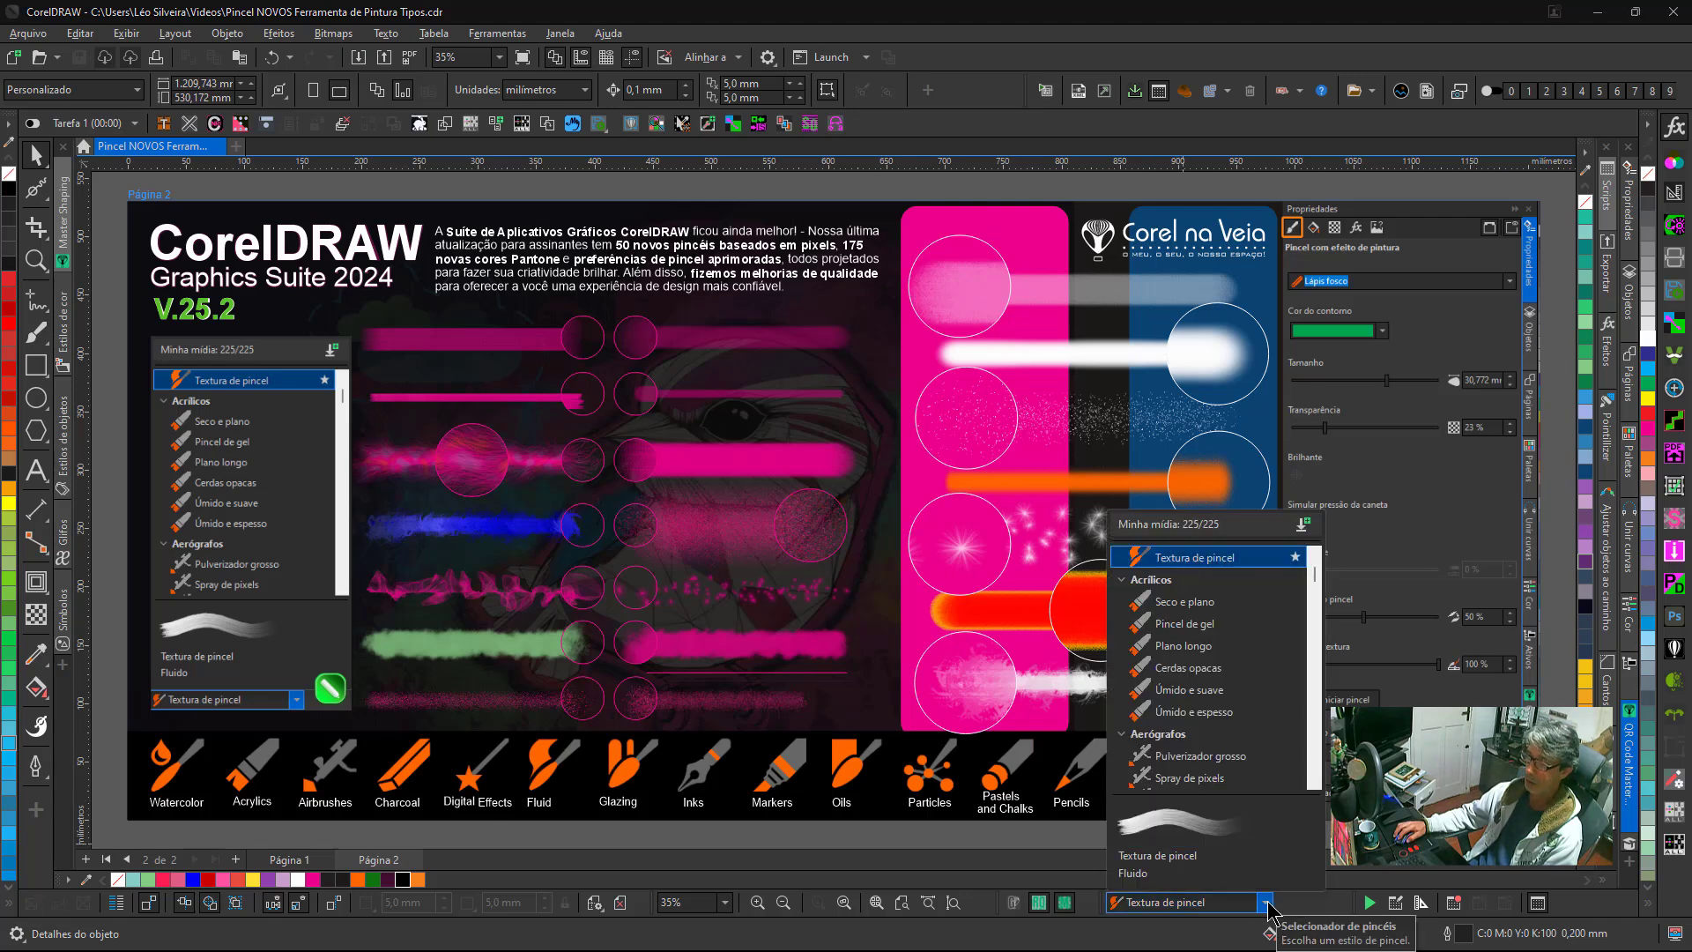
pyautogui.click(1266, 903)
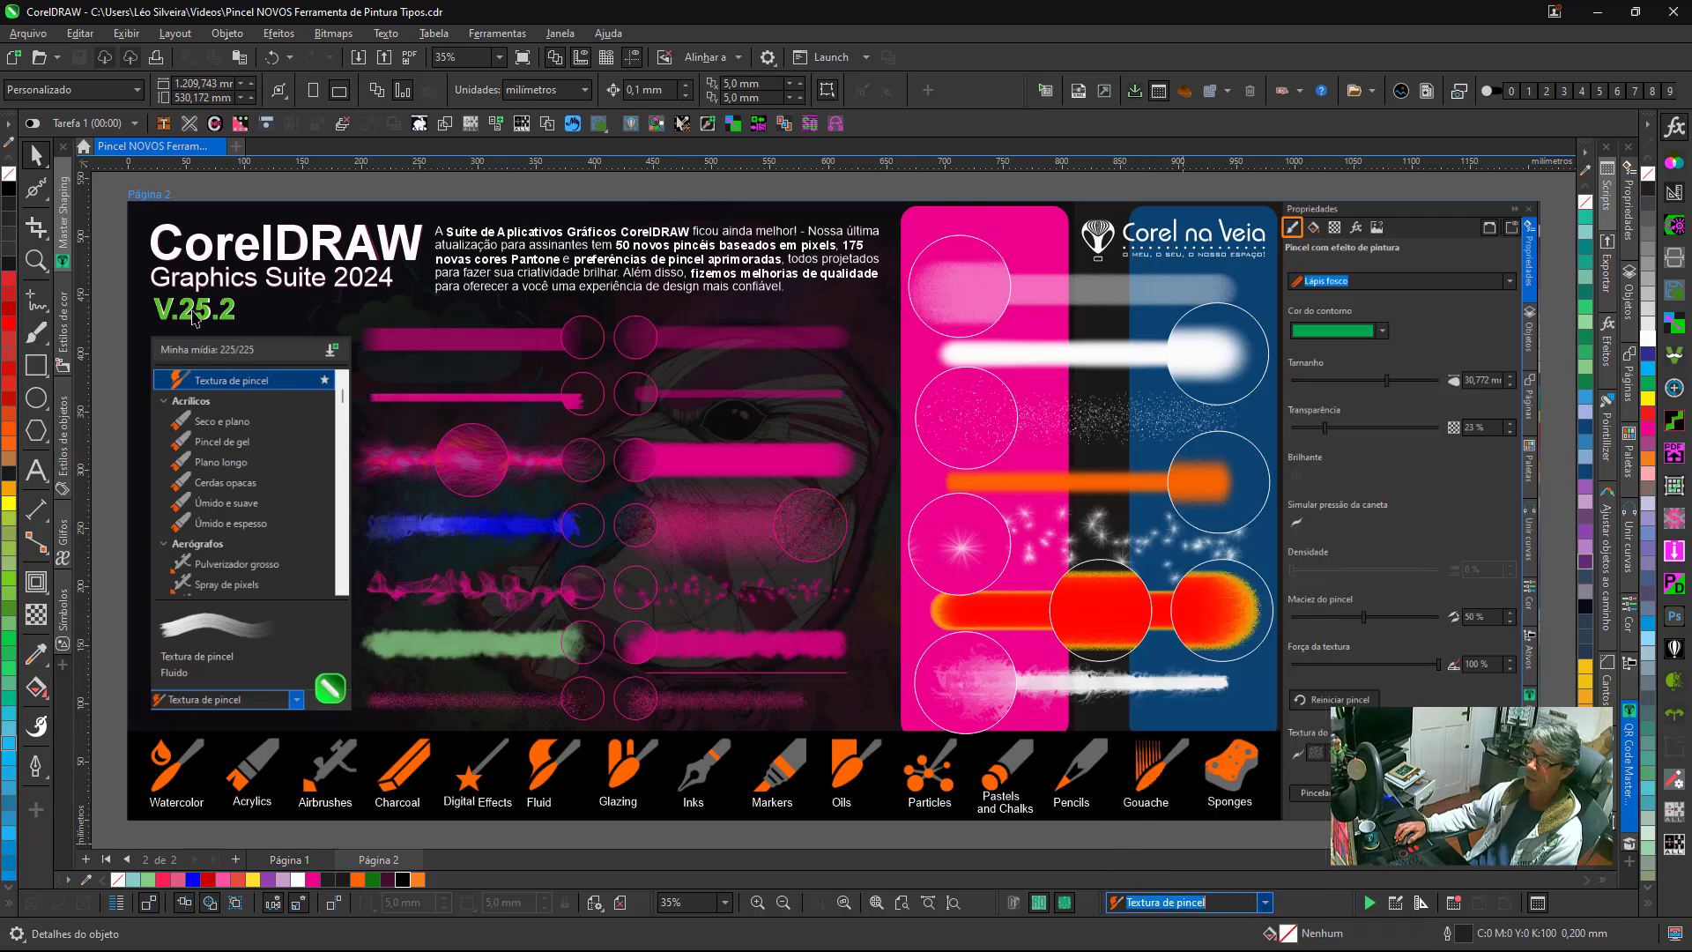
pyautogui.click(38, 336)
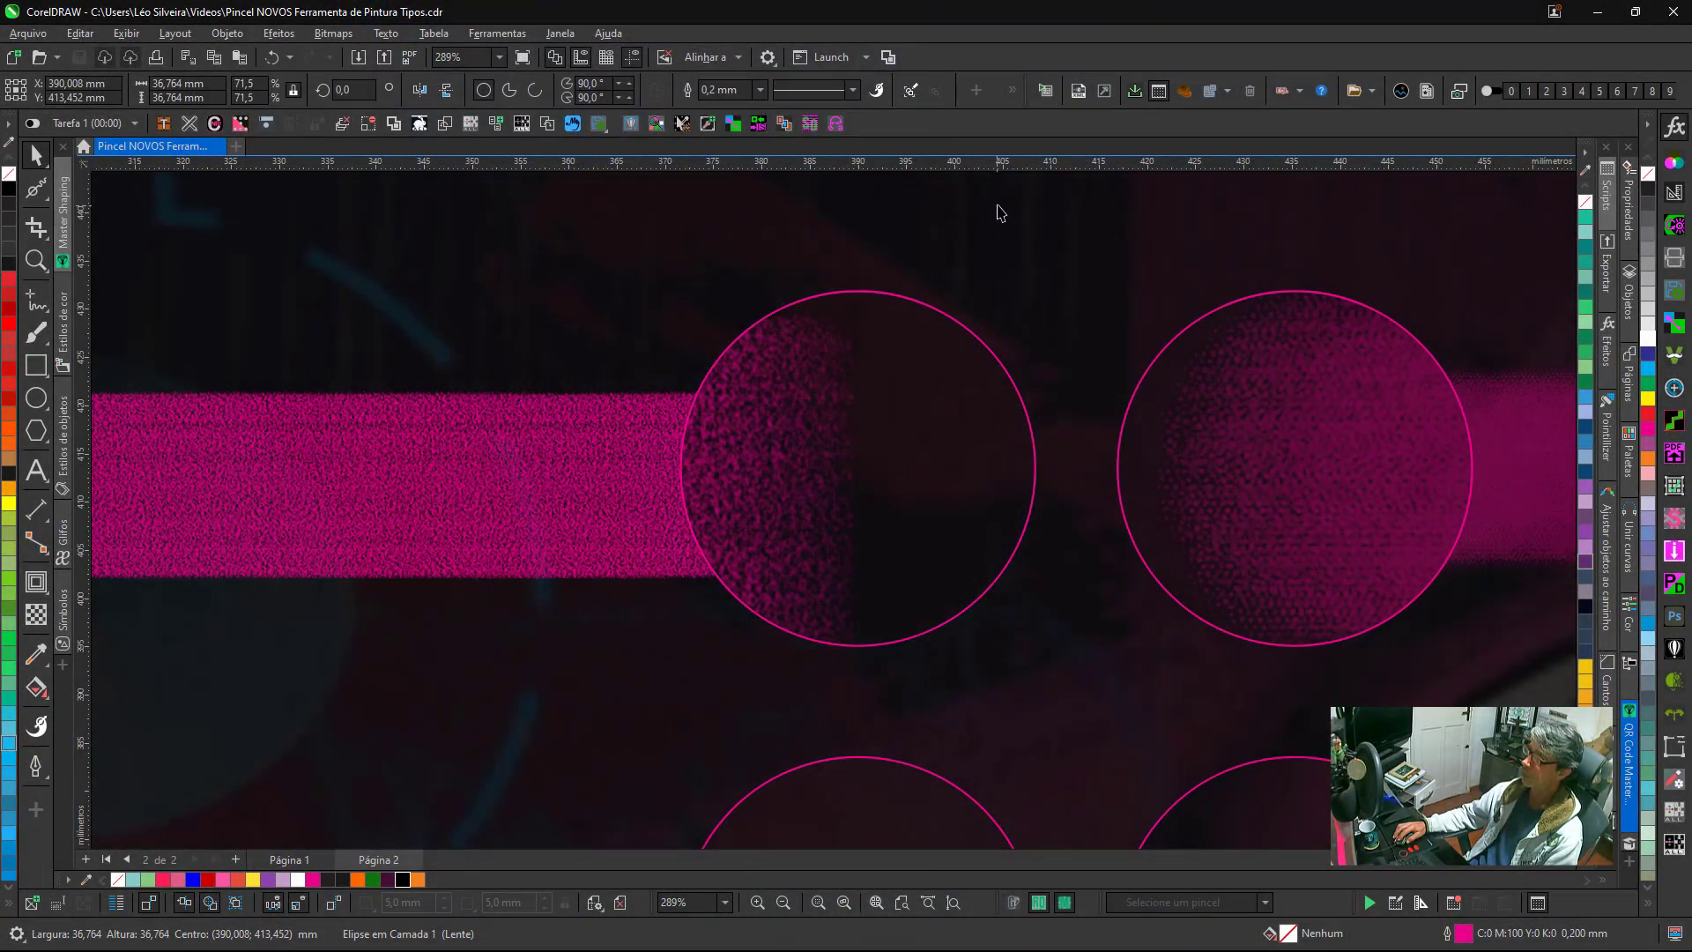
# Examine the magnified ends of the pink and blue brush stroke samples row by row on page 2.
pyautogui.click(996, 206)
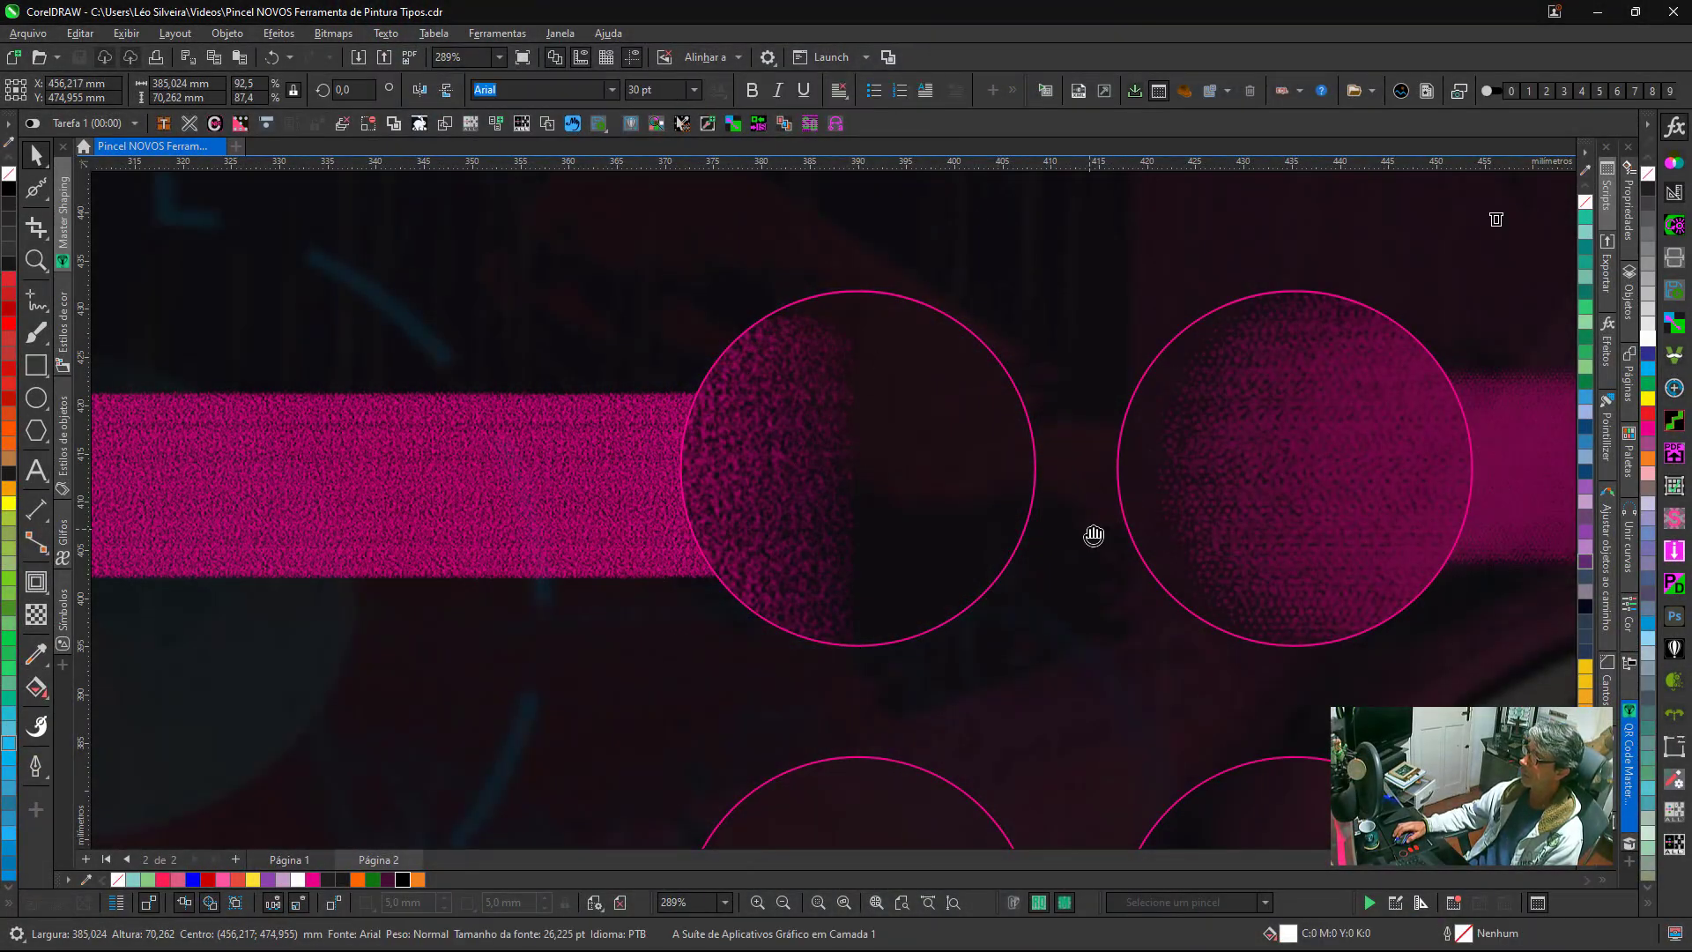
pyautogui.moveTo(1094, 535); pyautogui.dragTo(680, 540)
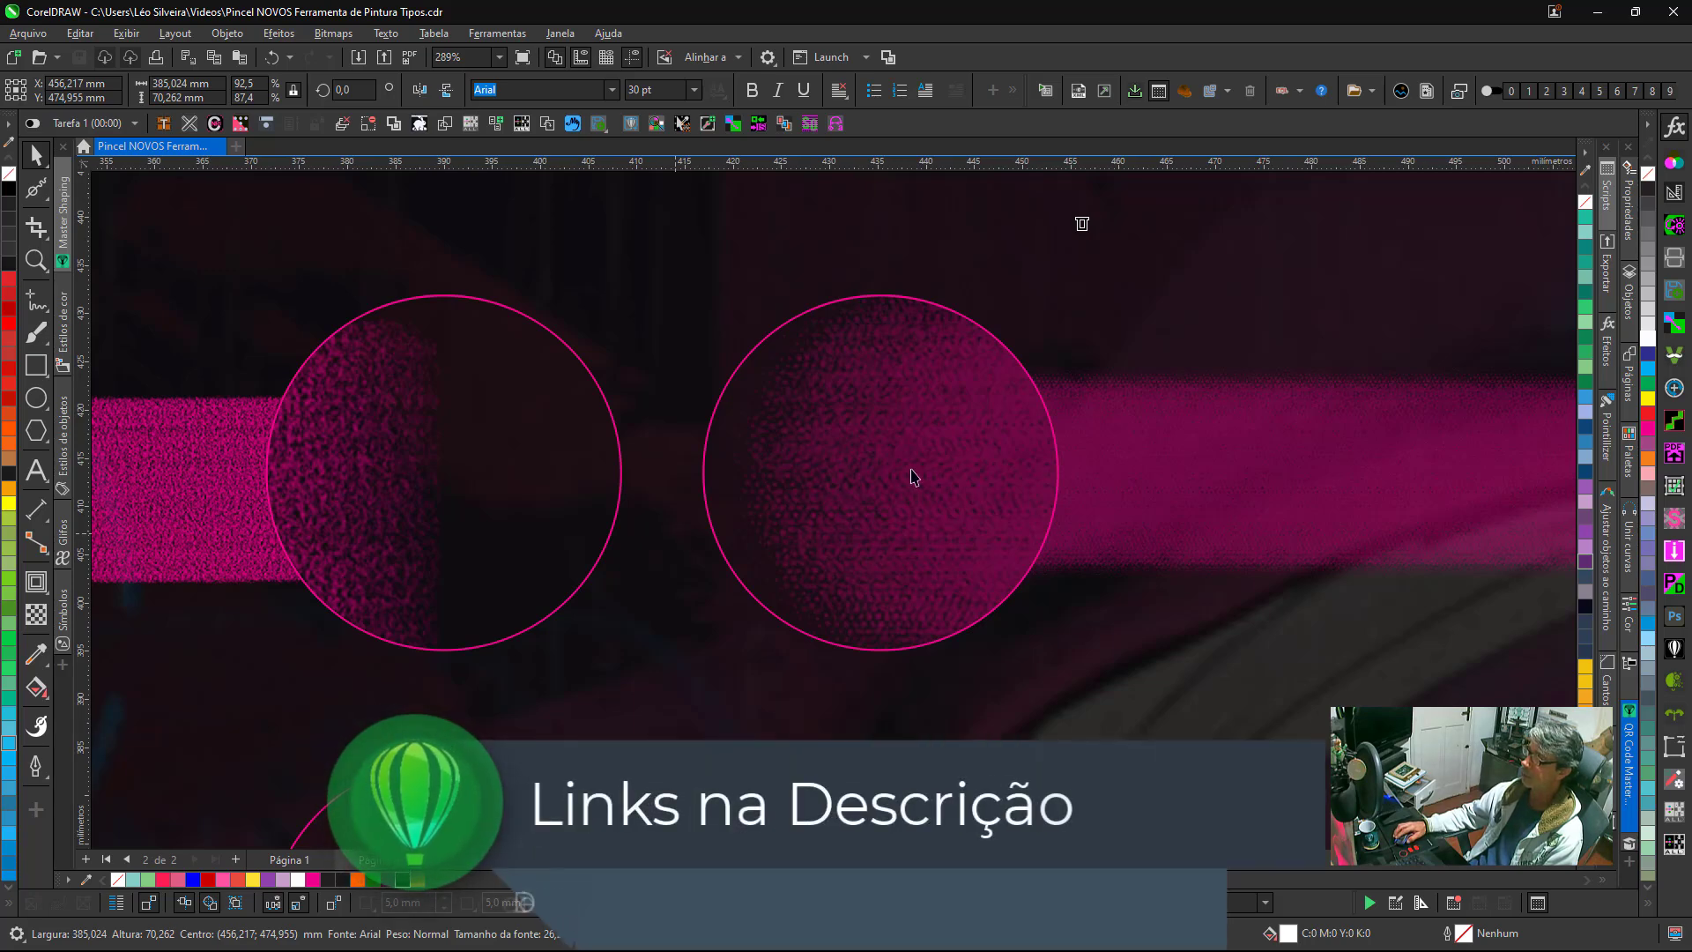
pyautogui.scroll(-5, 712, 362)
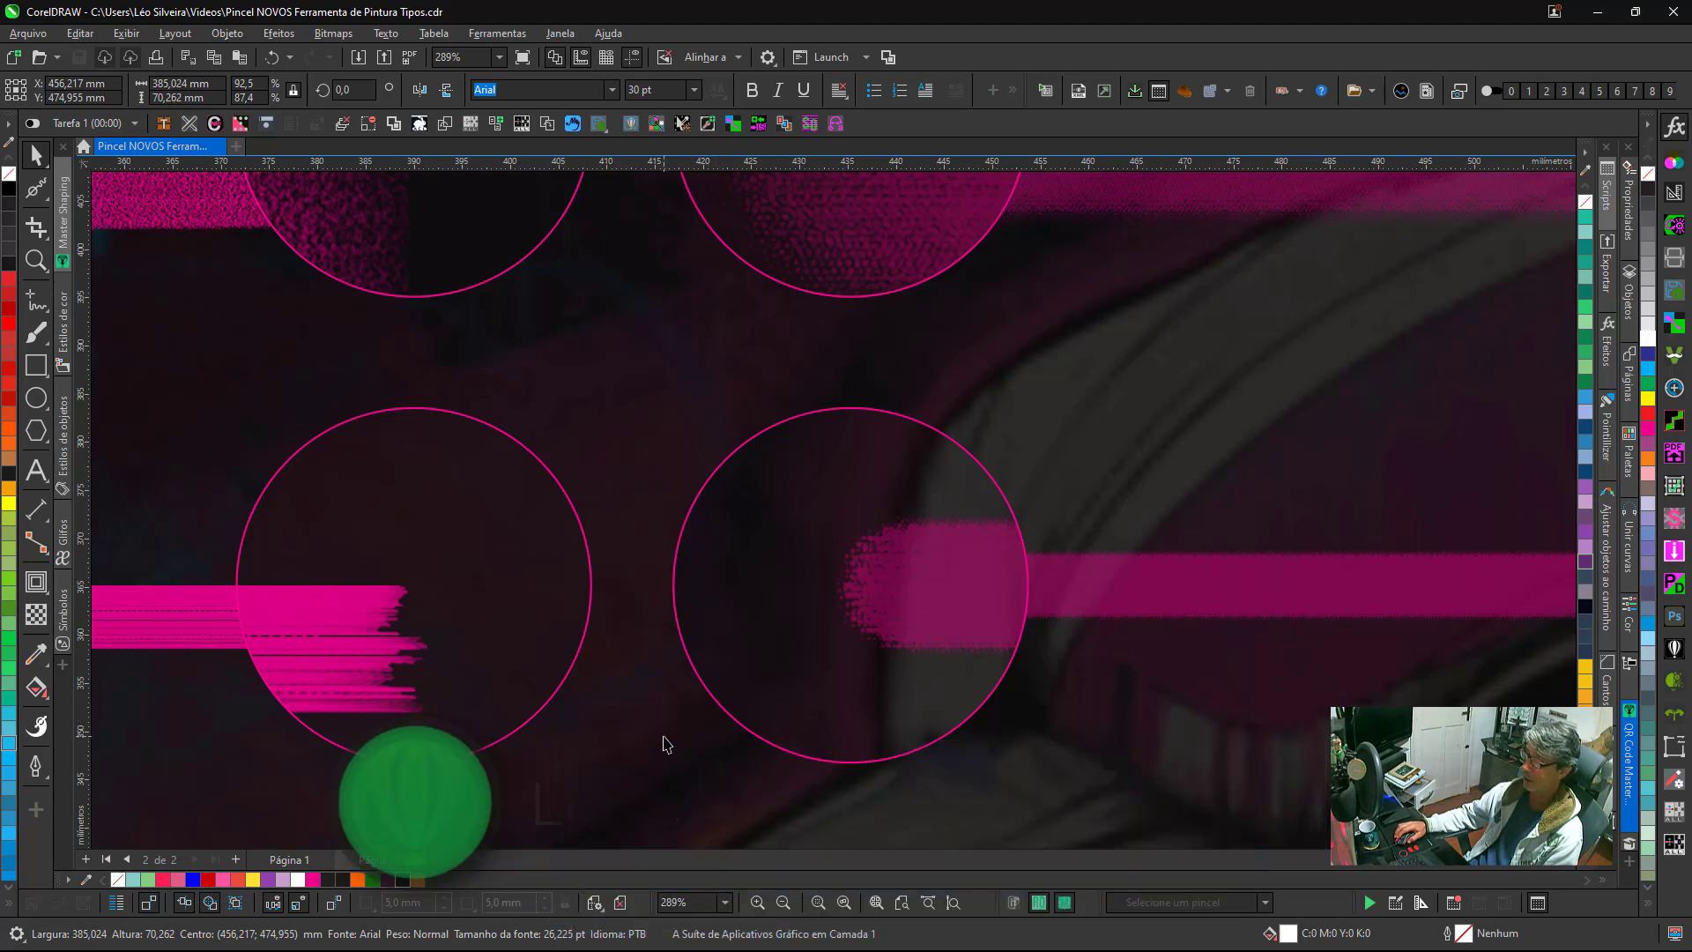
pyautogui.moveTo(664, 744); pyautogui.dragTo(793, 378)
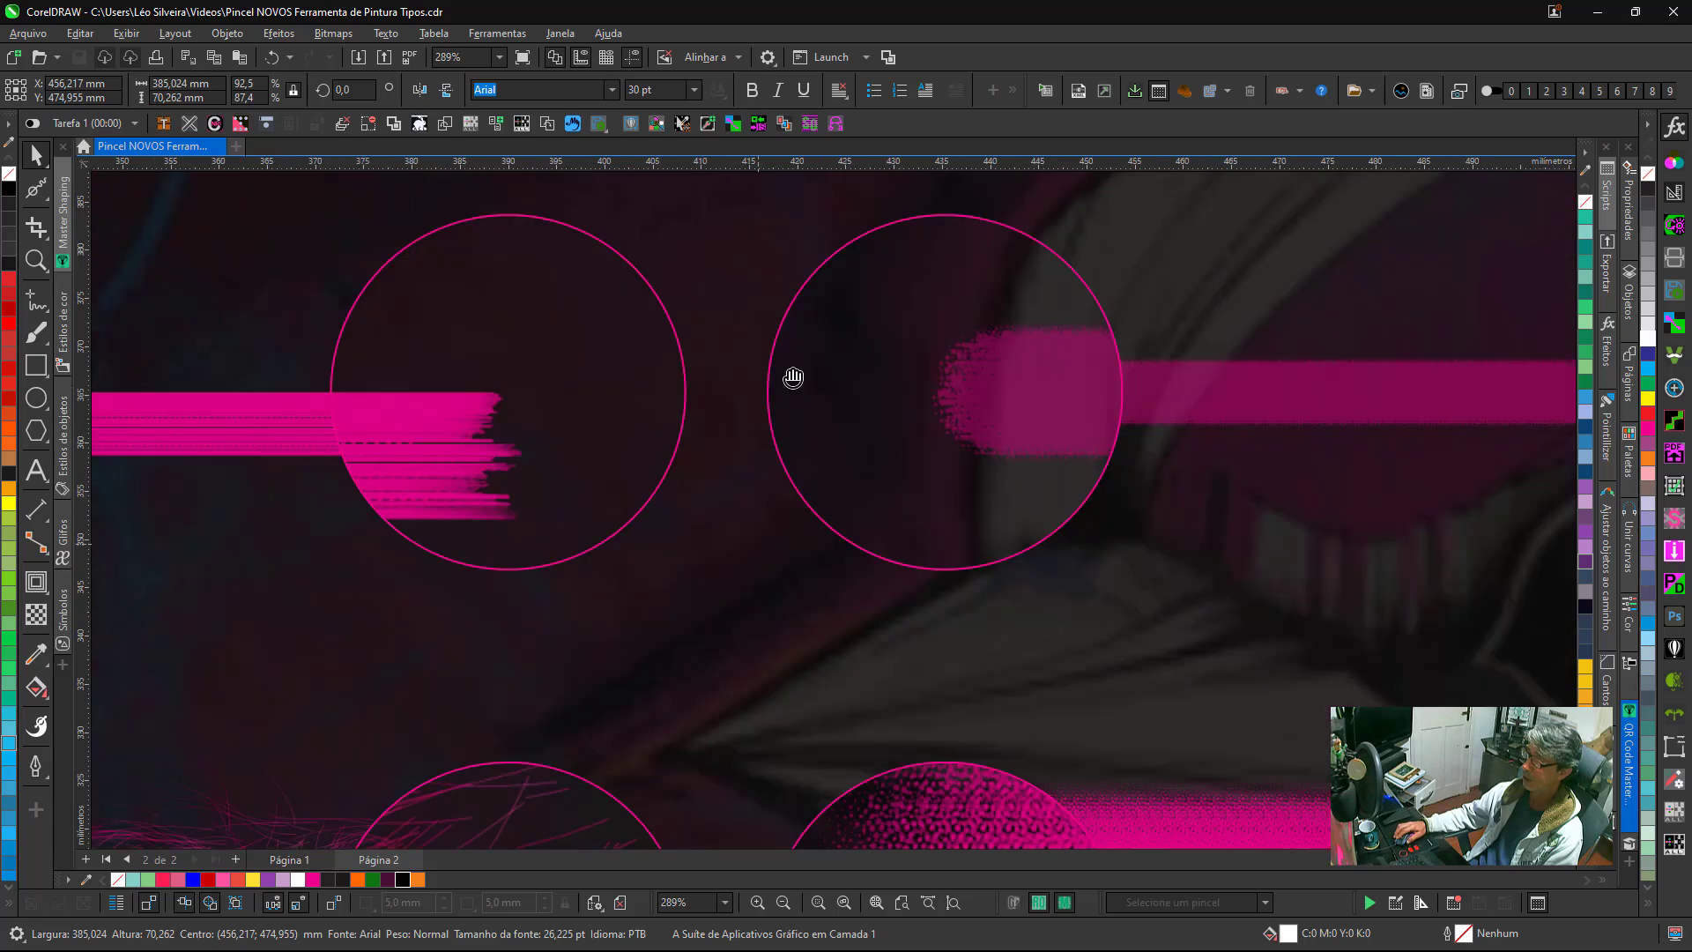
pyautogui.moveTo(705, 664)
pyautogui.mouseDown()
pyautogui.moveTo(748, 525)
pyautogui.moveTo(740, 419)
pyautogui.moveTo(718, 409)
pyautogui.mouseUp()
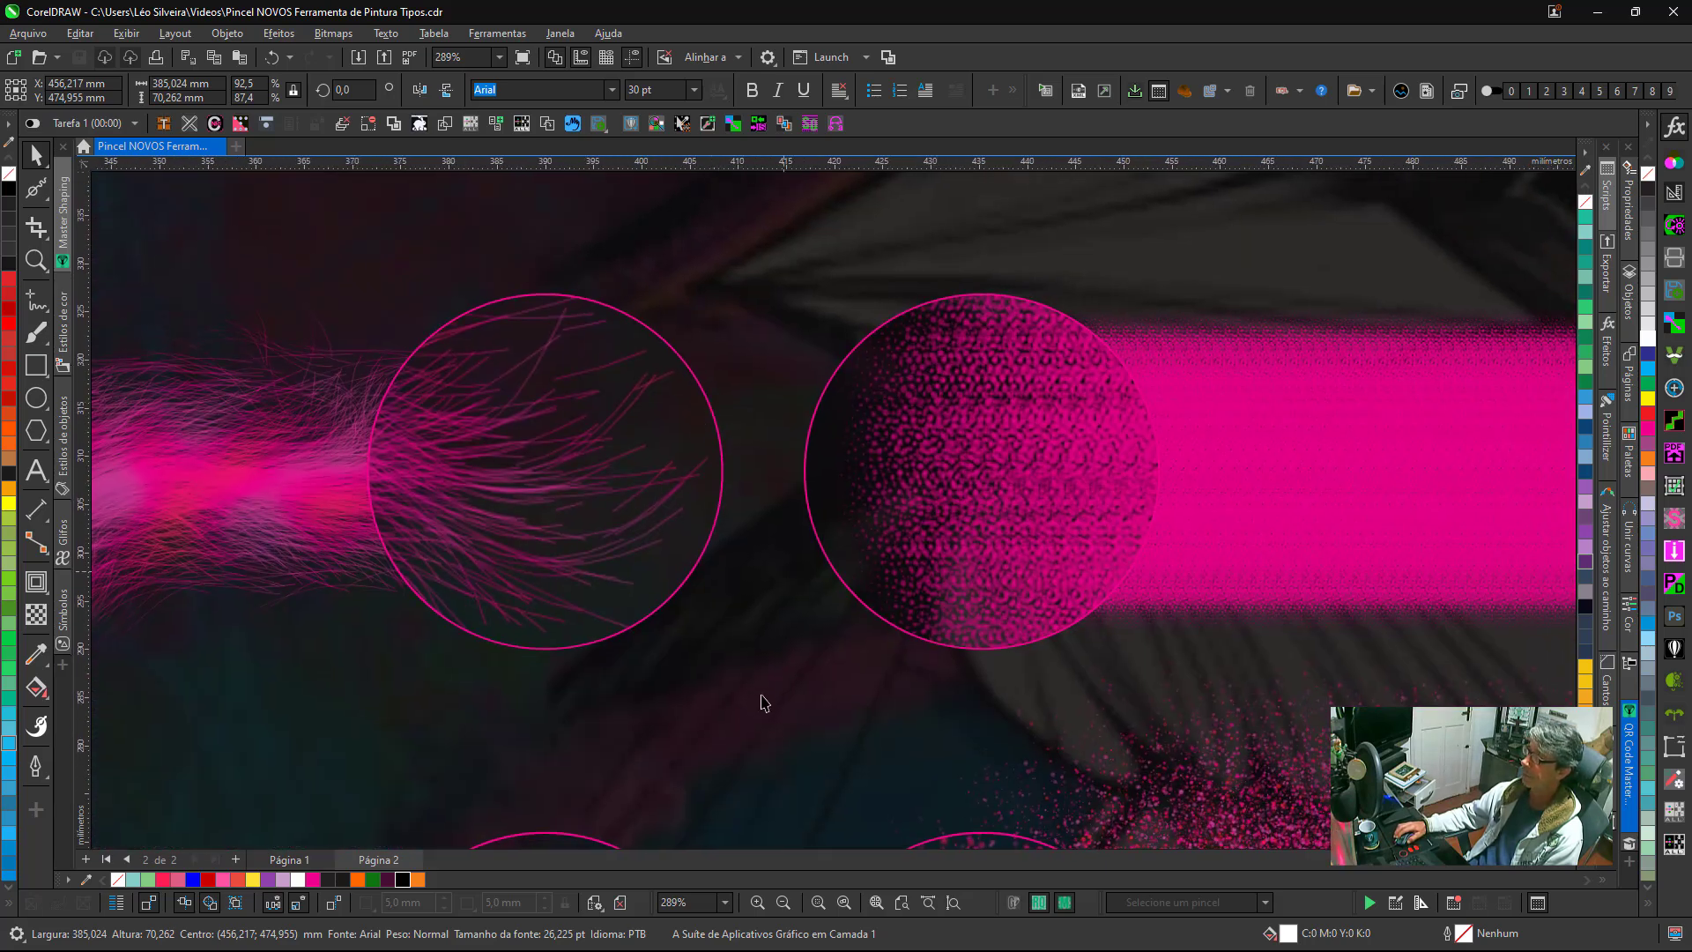
pyautogui.scroll(-5, 763, 247)
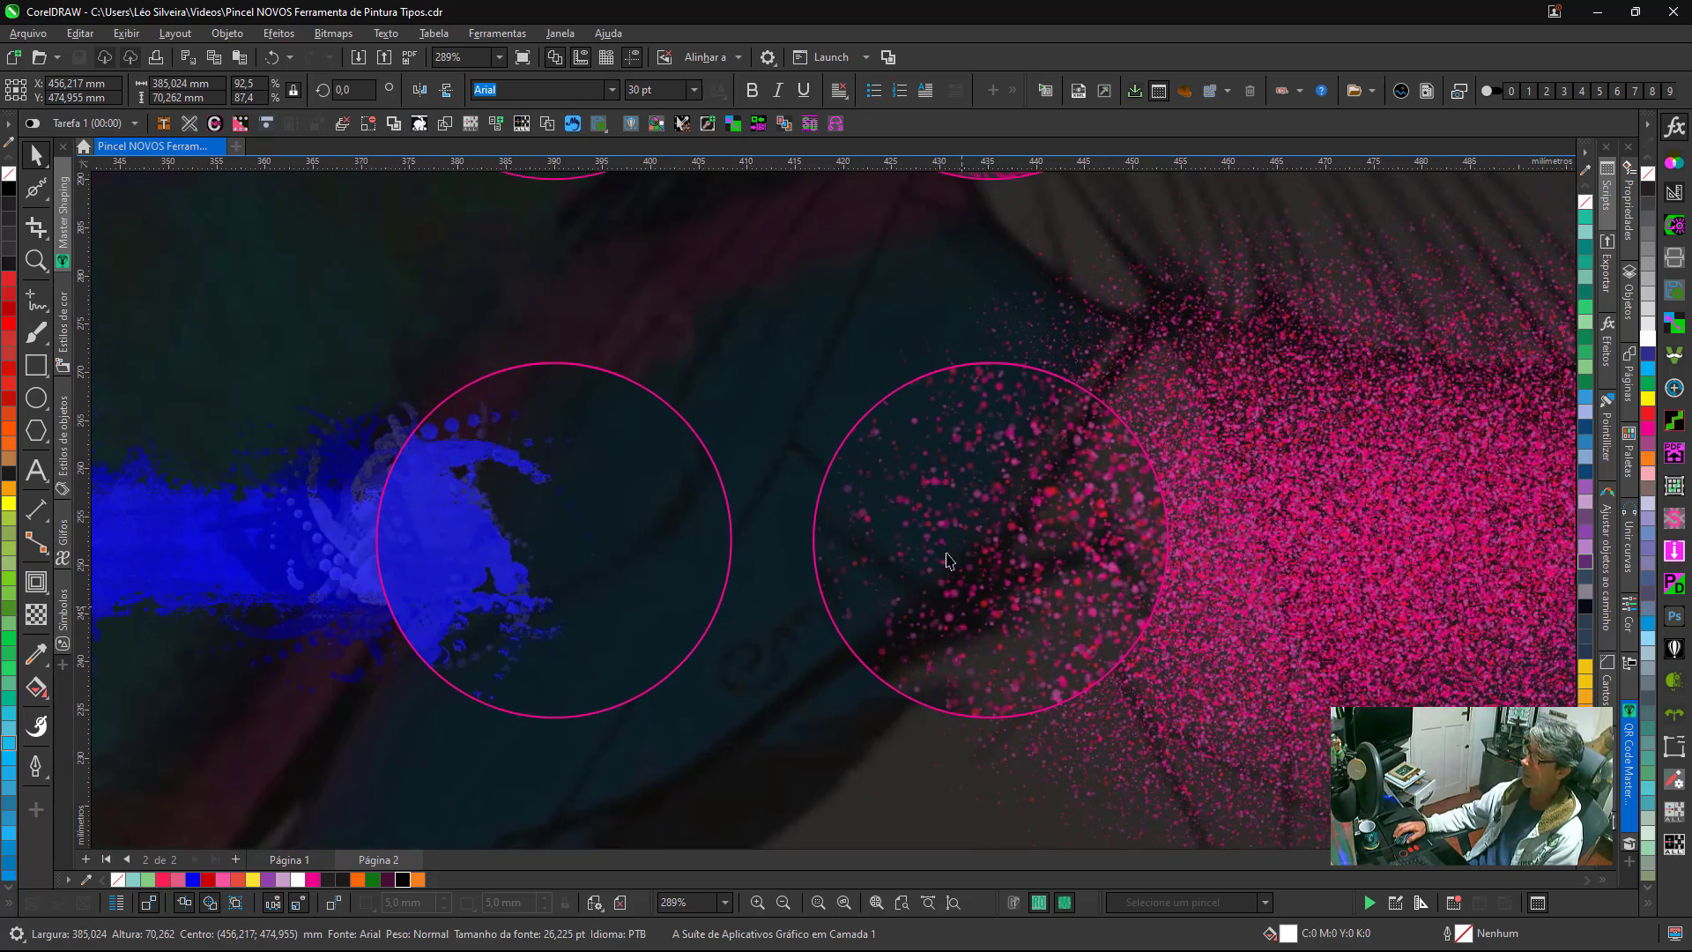
# Inspect the pink spray particles and the smoke-like brush stroke at high magnification, and return to the page overview.
pyautogui.scroll(4, 983, 544)
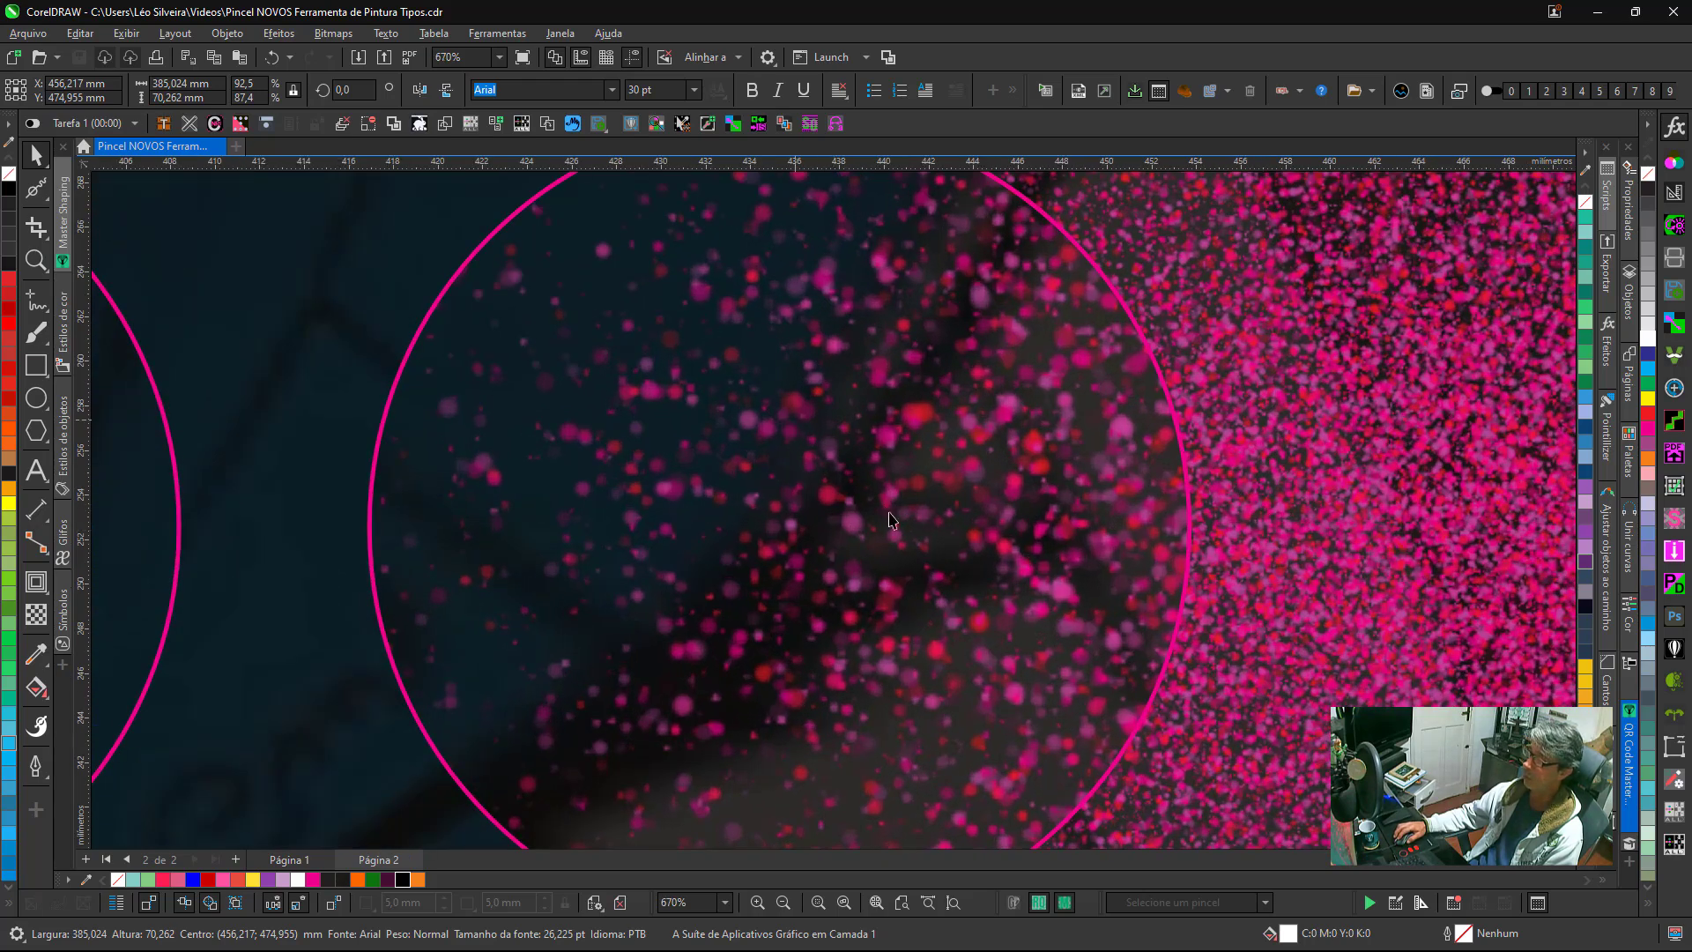
pyautogui.scroll(3, 798, 532)
pyautogui.scroll(2, 875, 487)
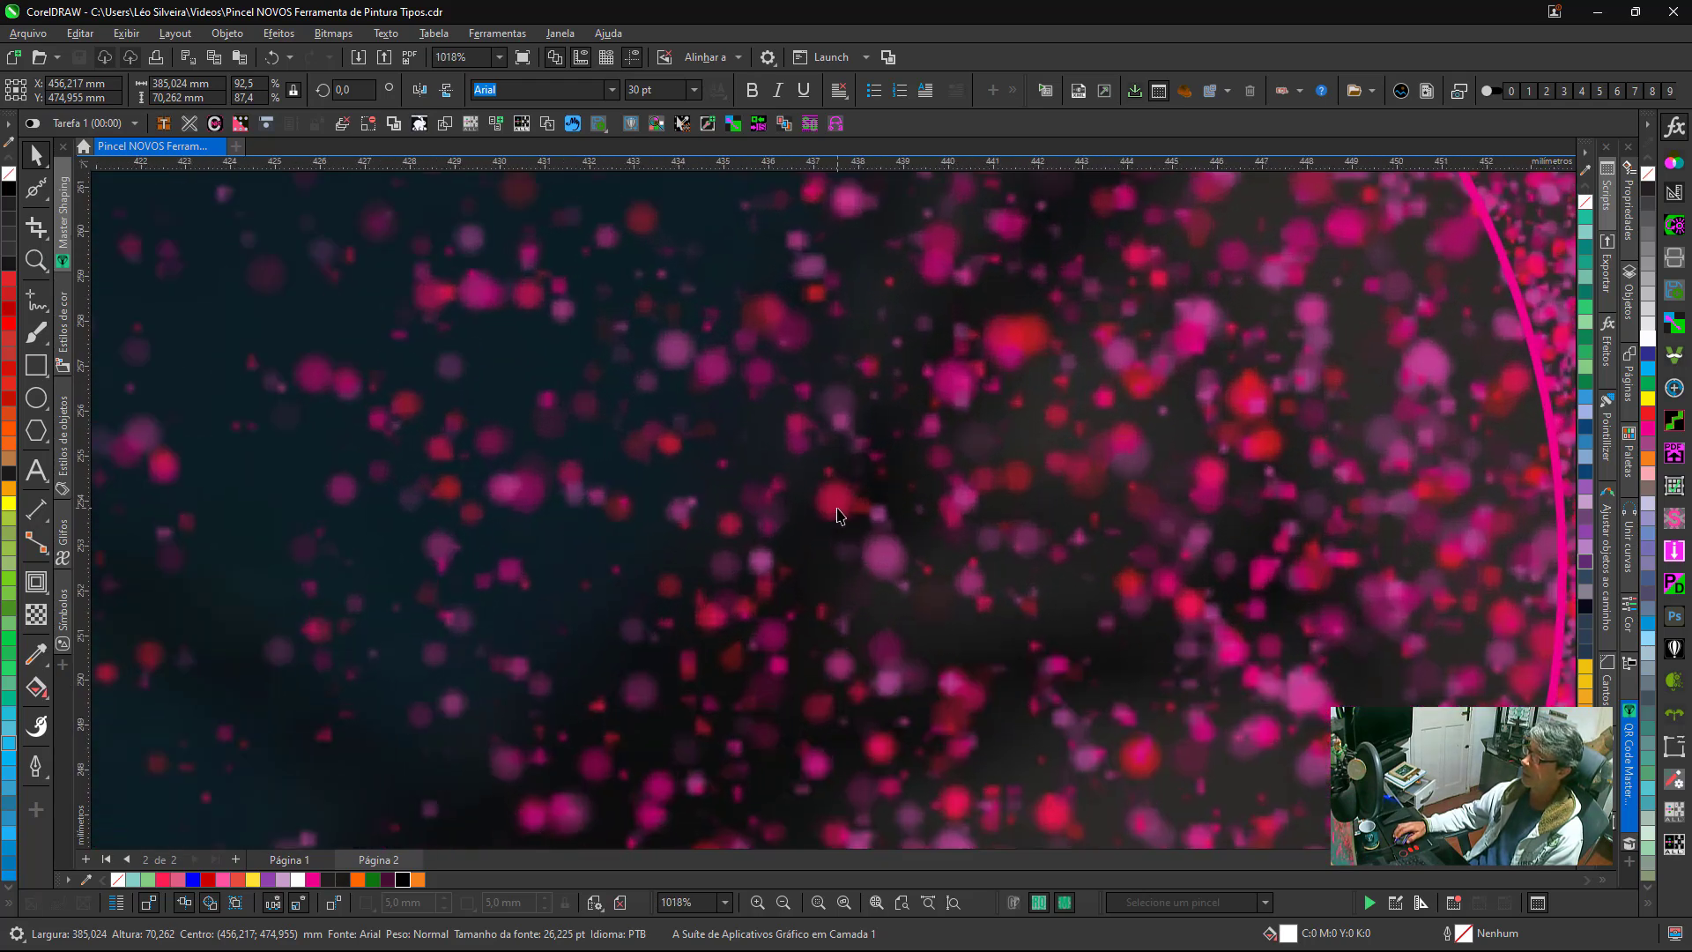
pyautogui.scroll(-3, 705, 602)
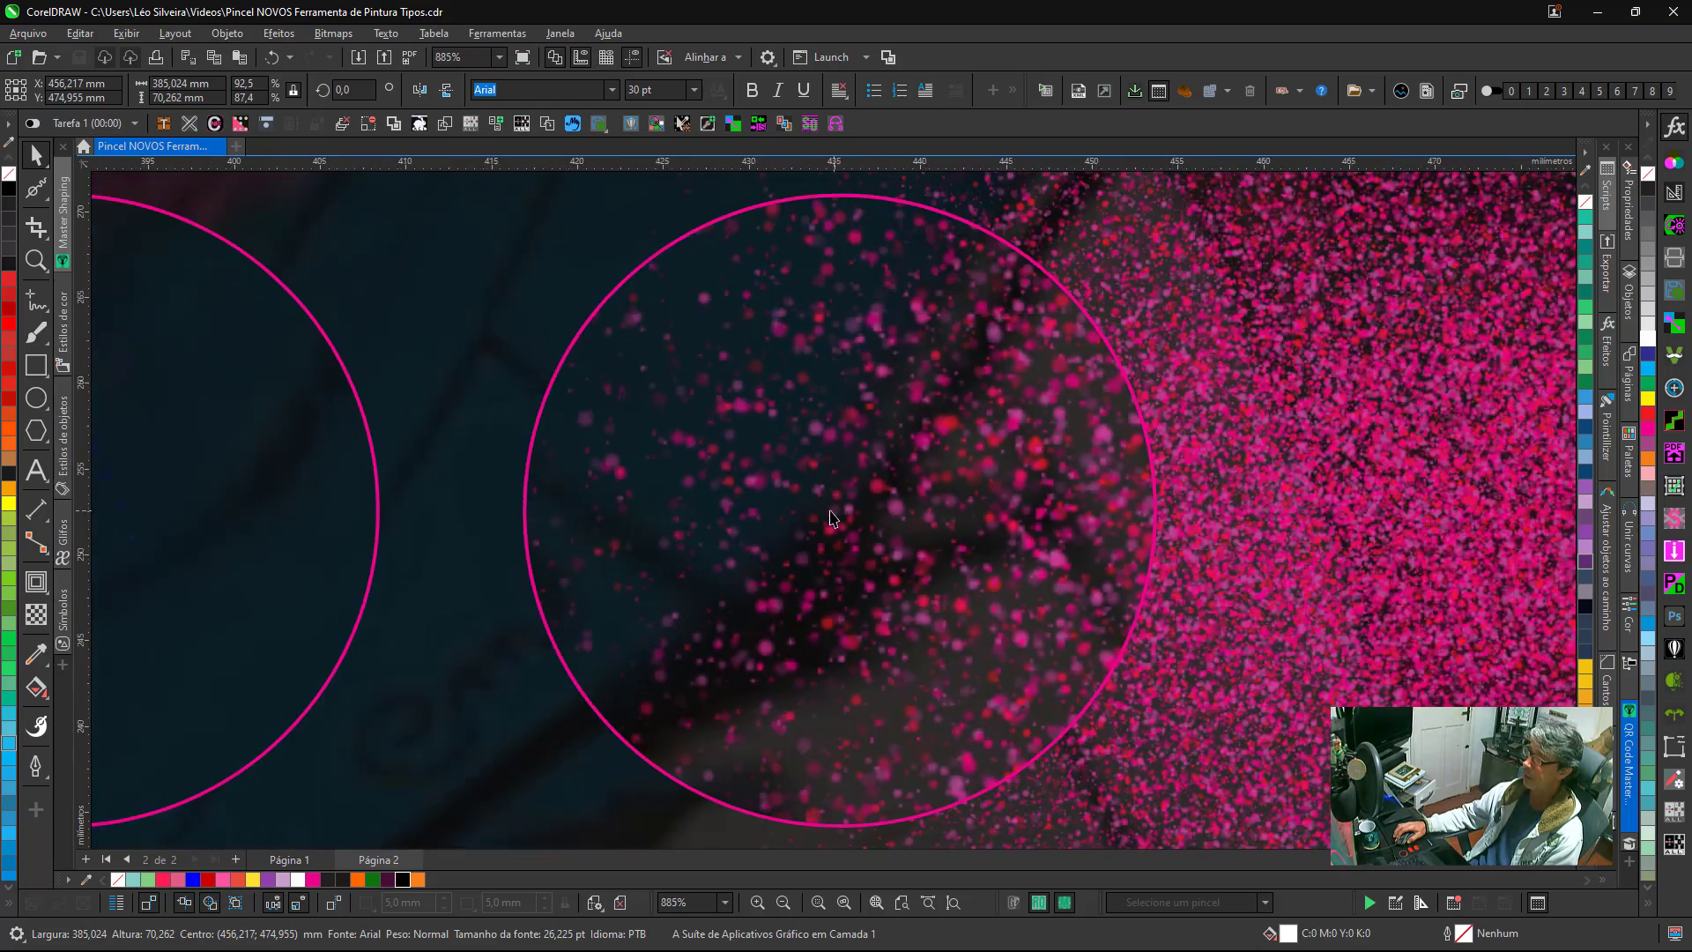
pyautogui.scroll(-5, 826, 523)
pyautogui.moveTo(829, 548)
pyautogui.mouseDown()
pyautogui.moveTo(847, 453)
pyautogui.moveTo(823, 366)
pyautogui.mouseUp()
pyautogui.scroll(4, 661, 634)
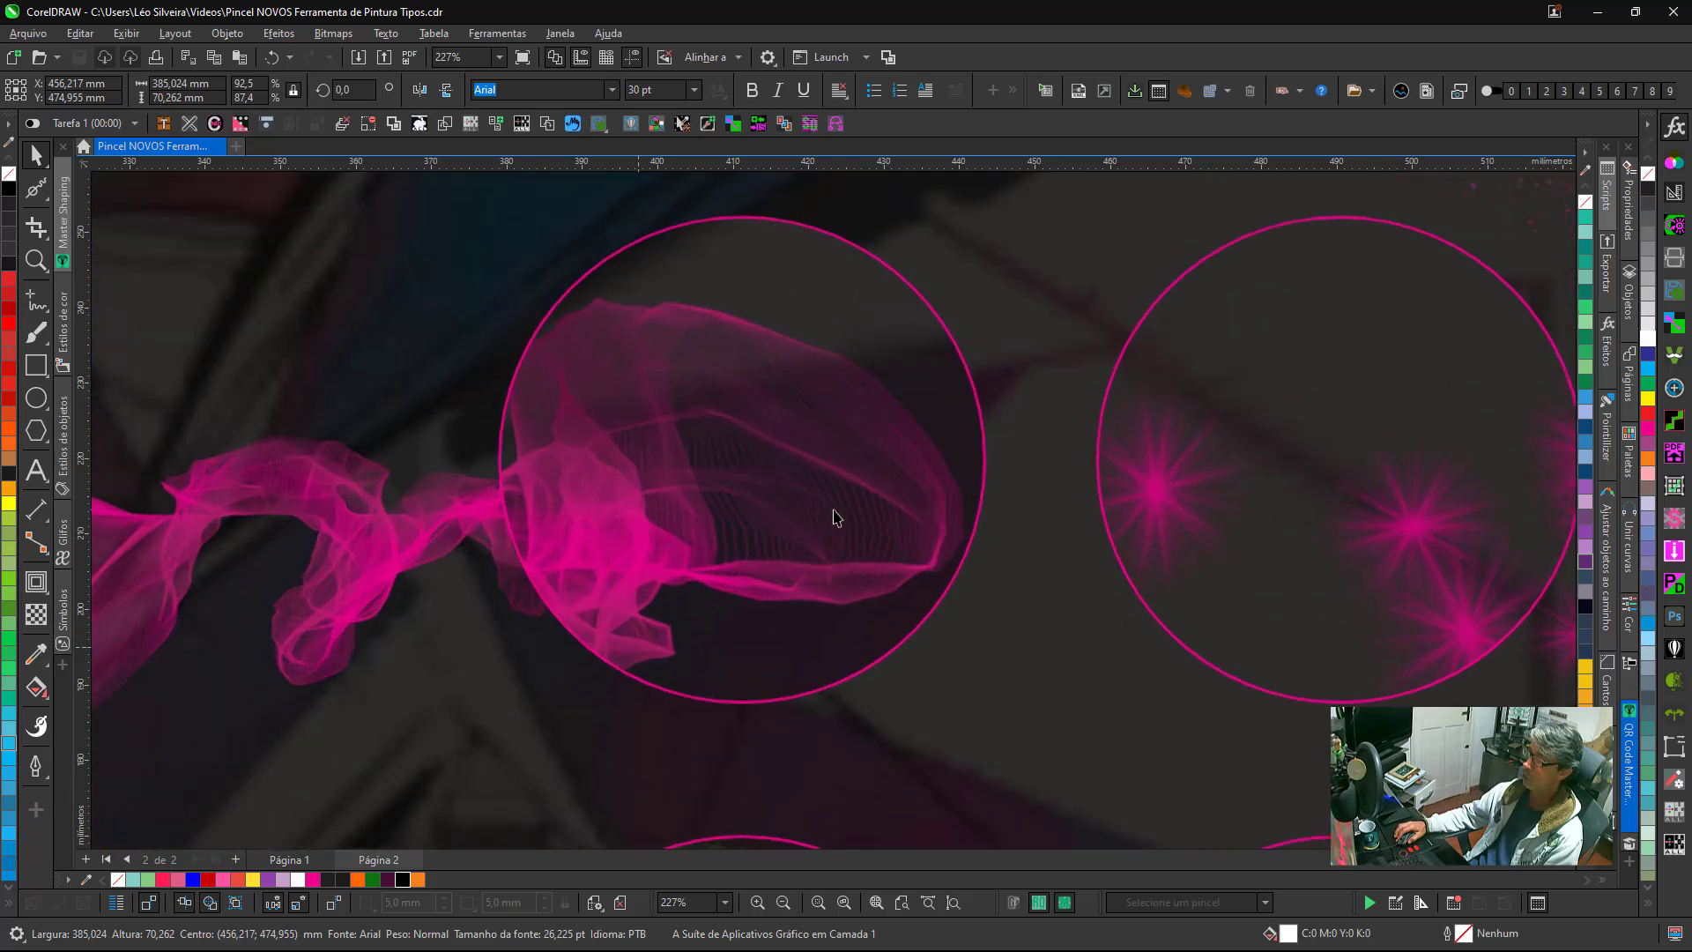
pyautogui.scroll(3, 819, 506)
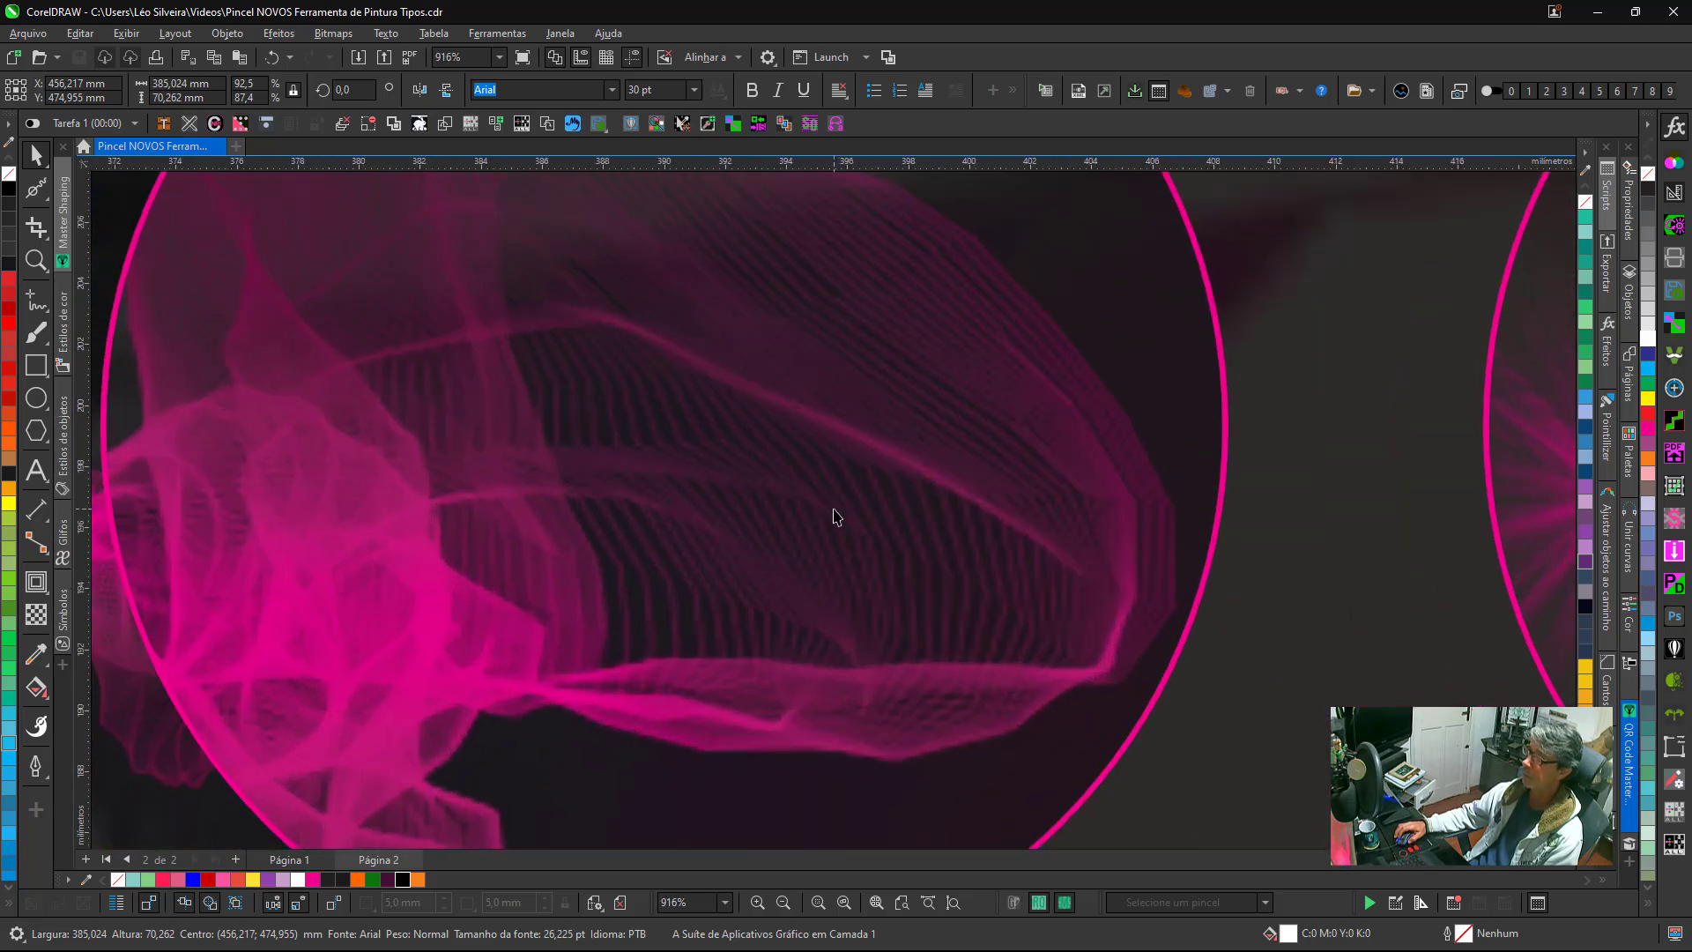
pyautogui.scroll(-5, 943, 494)
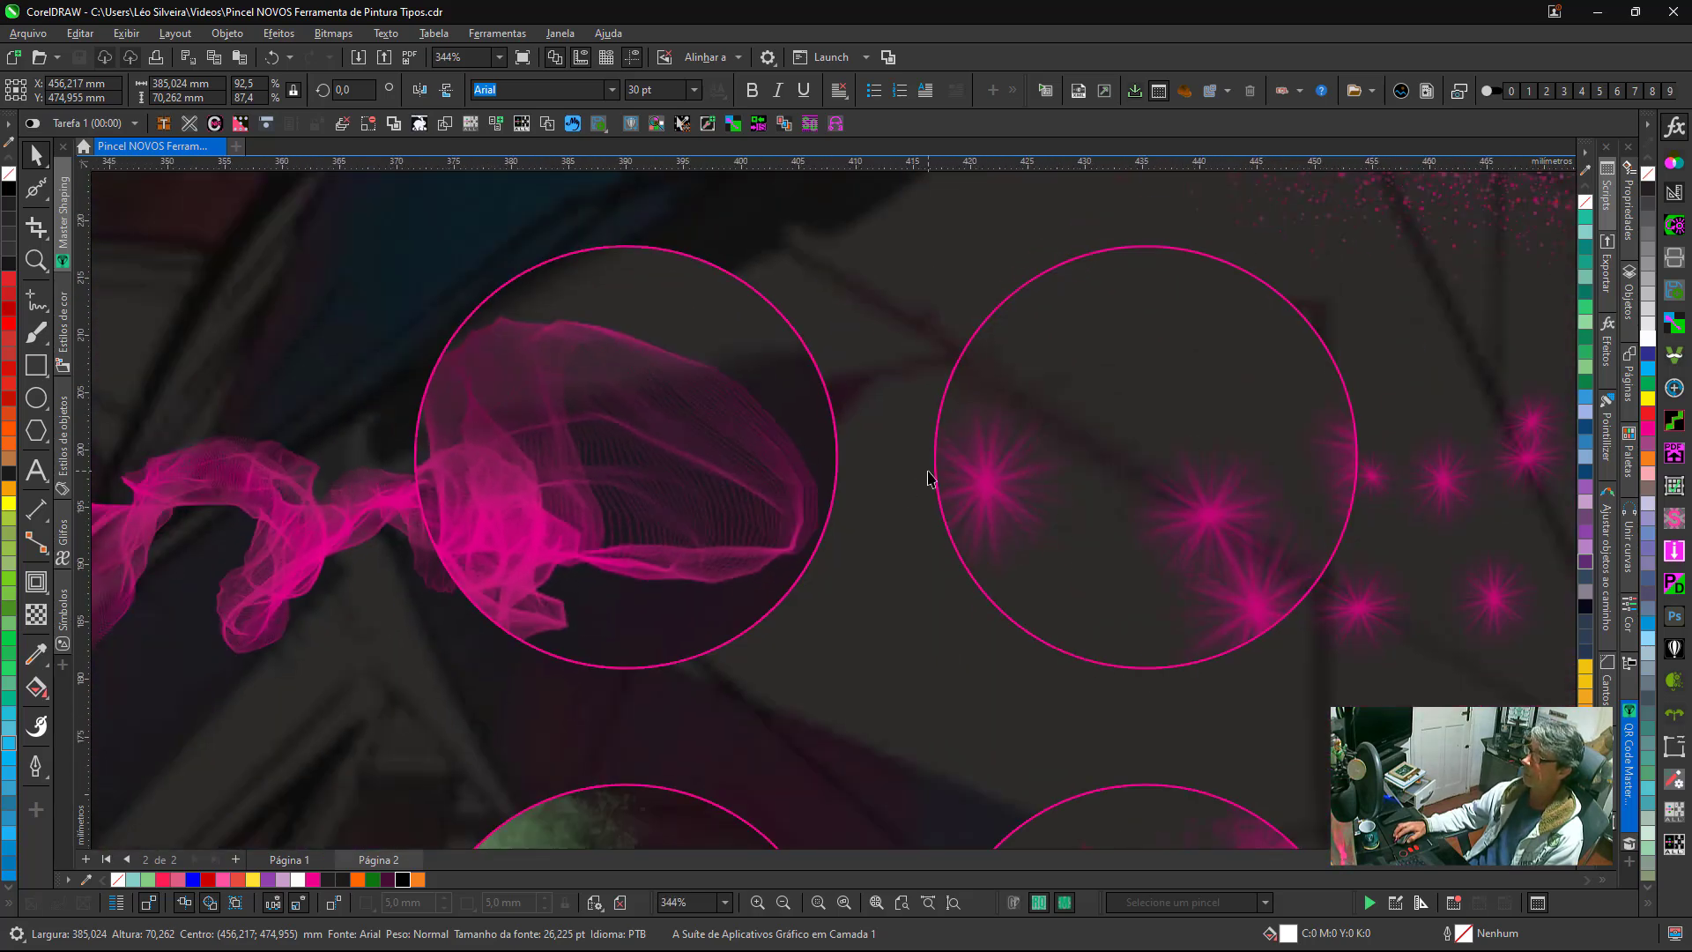
pyautogui.scroll(-9, 928, 479)
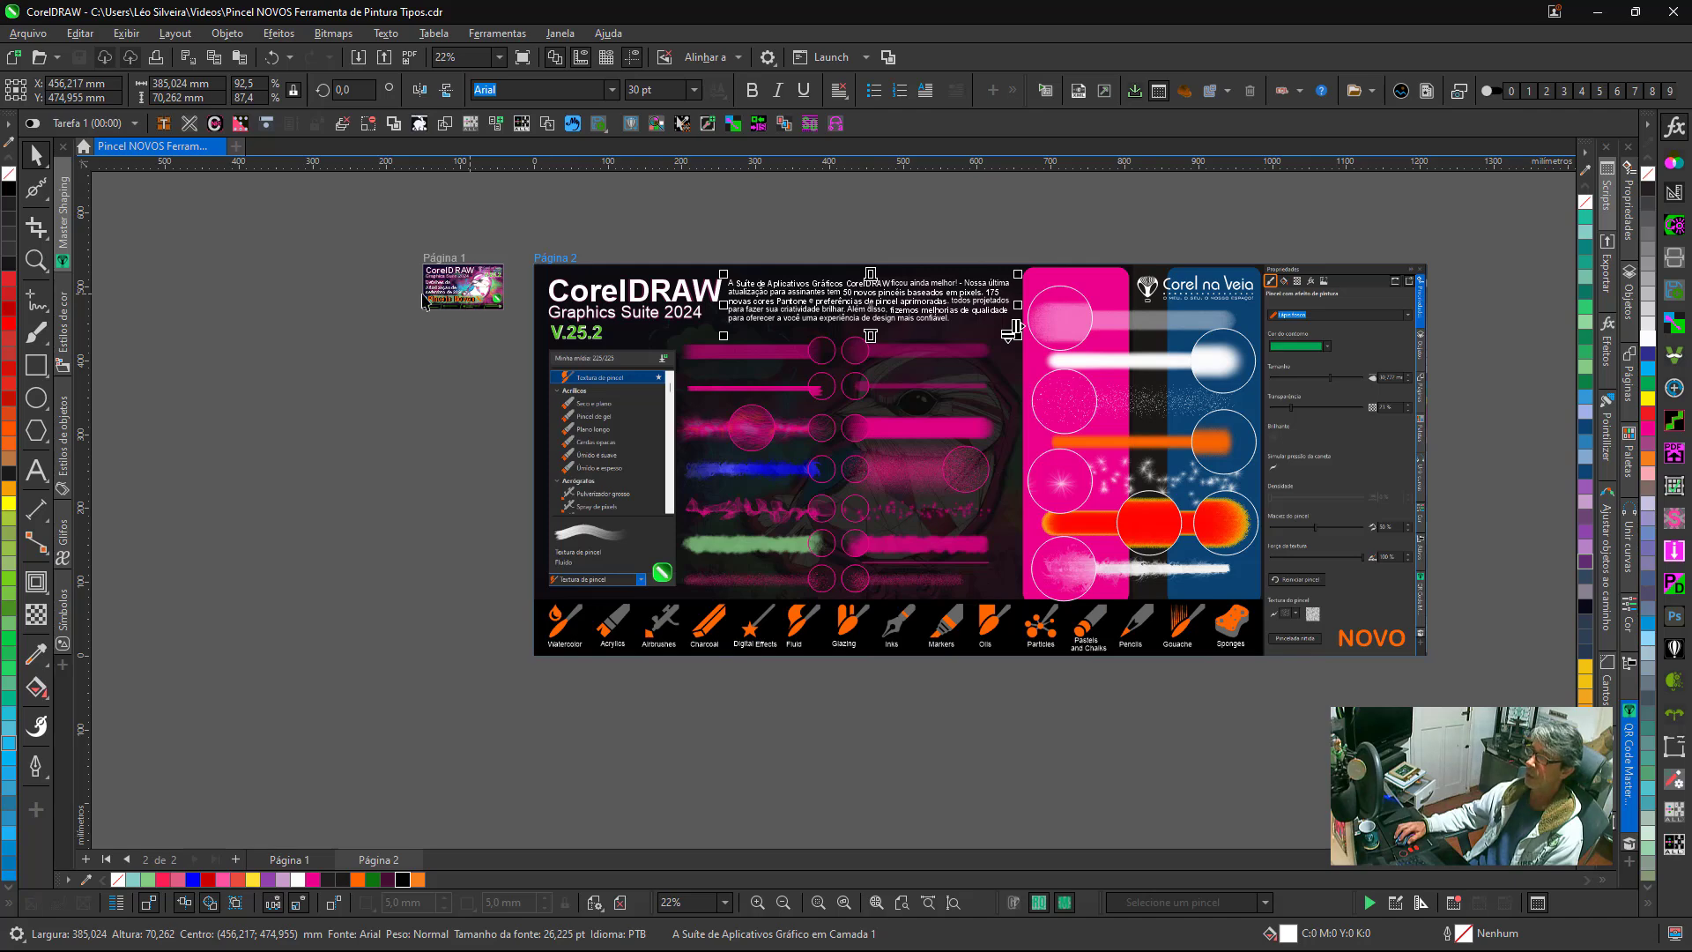
# Select page 2 and inspect the two particle stroke samples in the lowest row up close, ending with the full page in view.
pyautogui.click(557, 265)
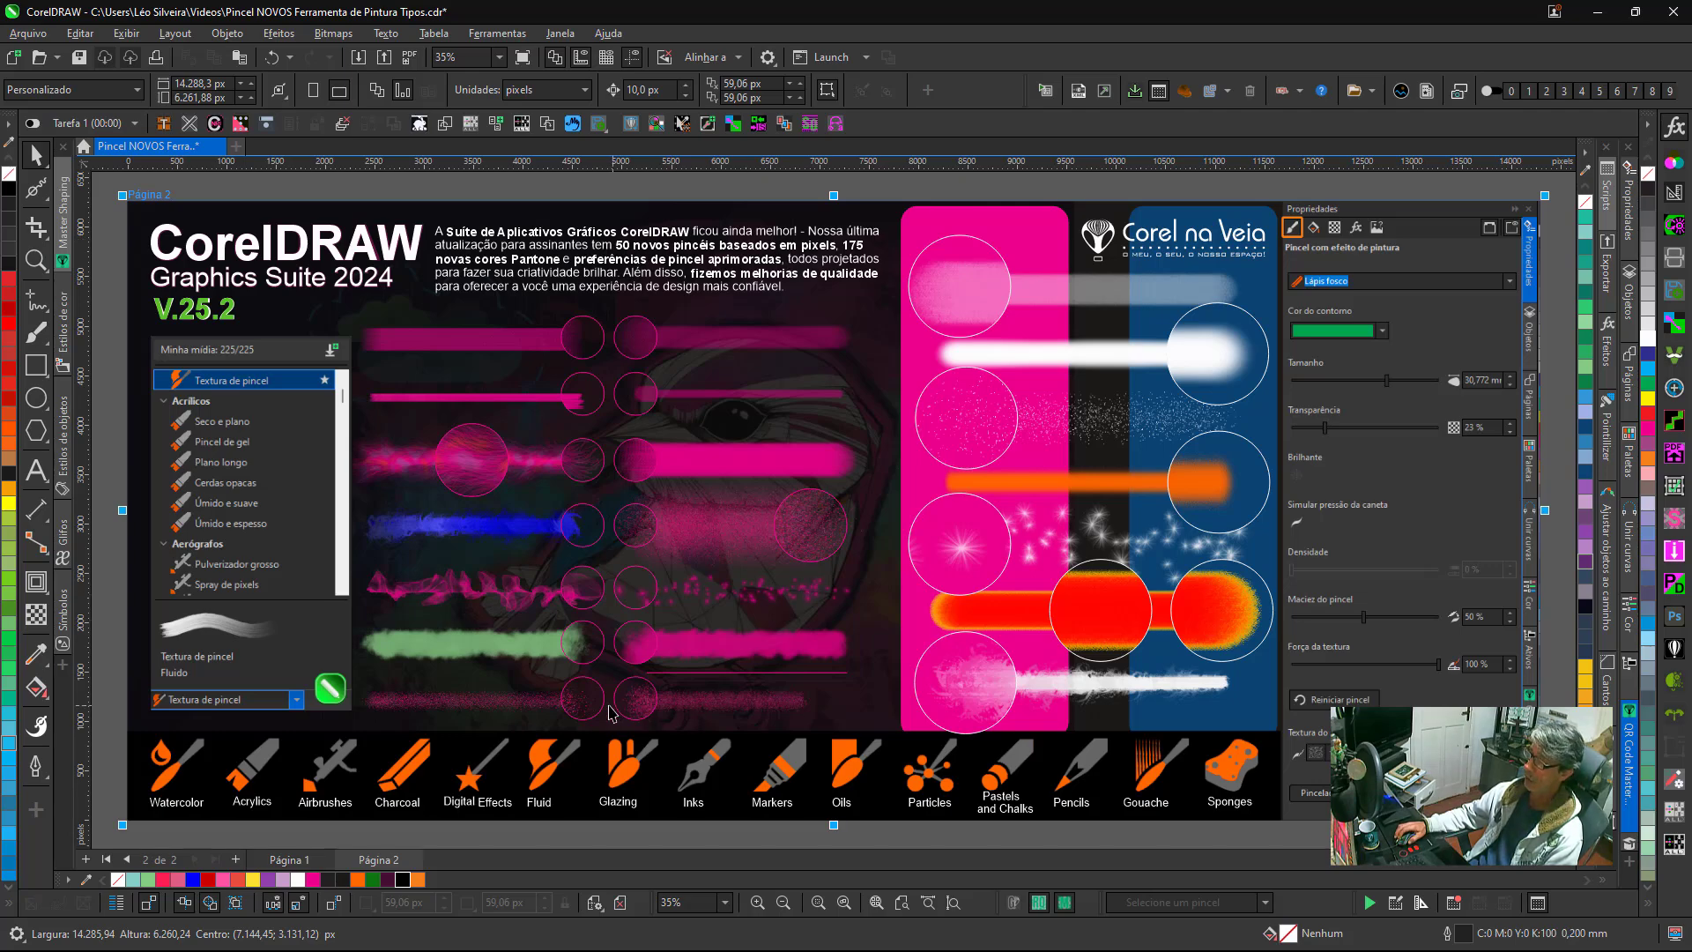
pyautogui.scroll(6, 837, 520)
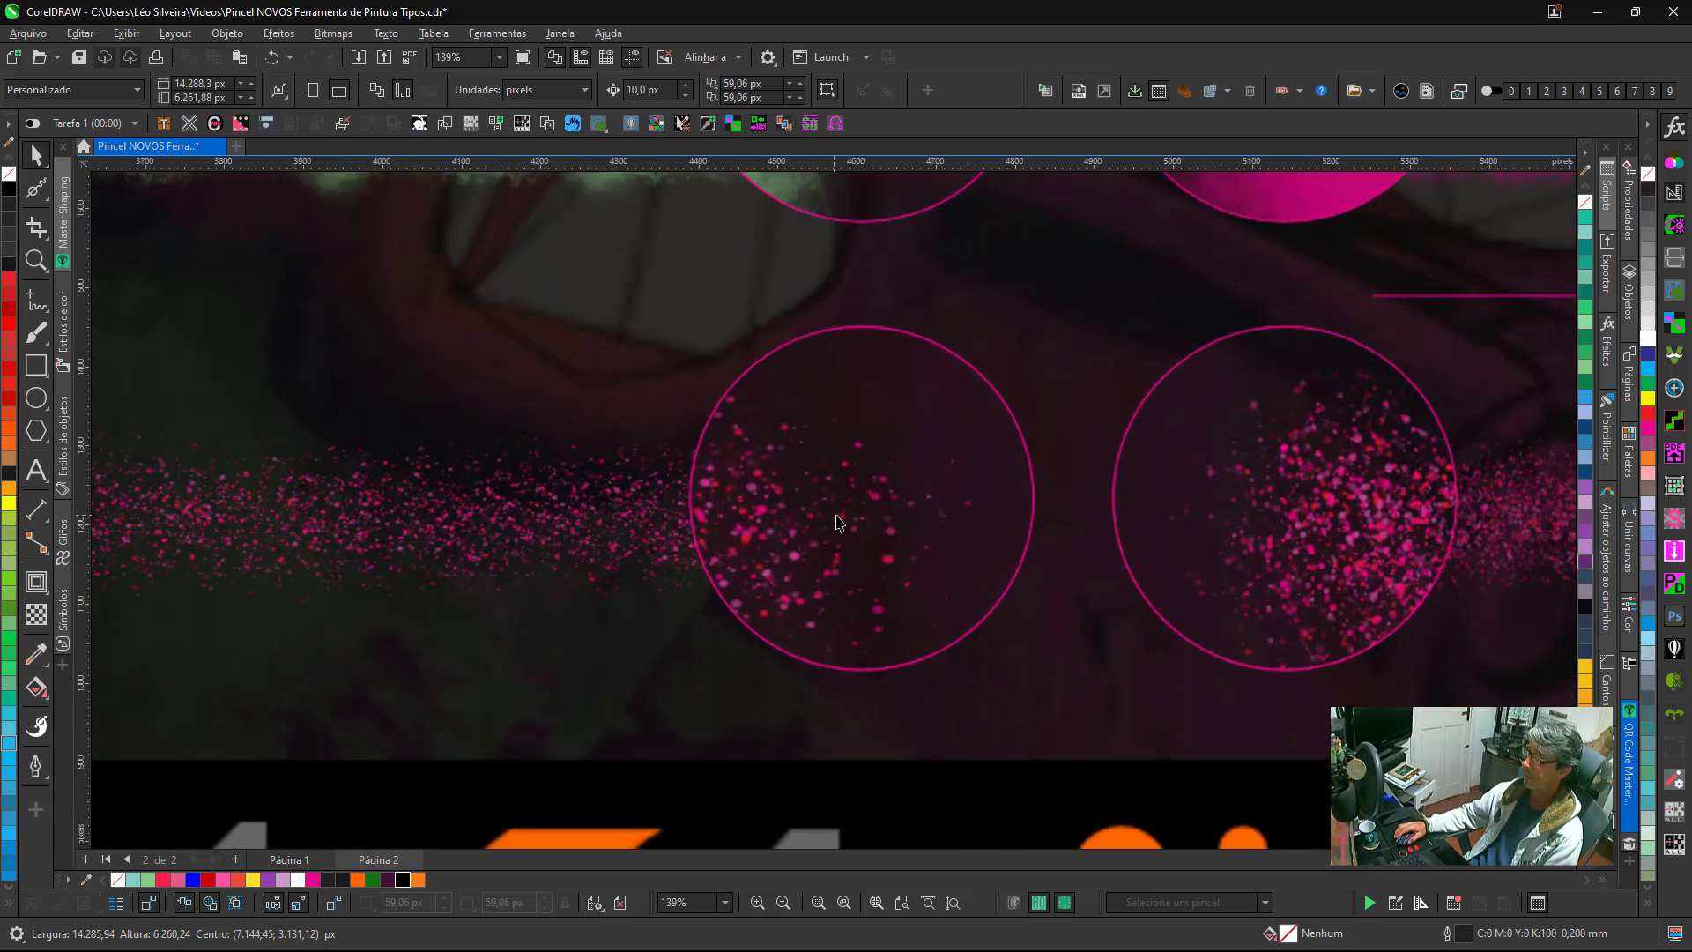
pyautogui.scroll(4, 837, 520)
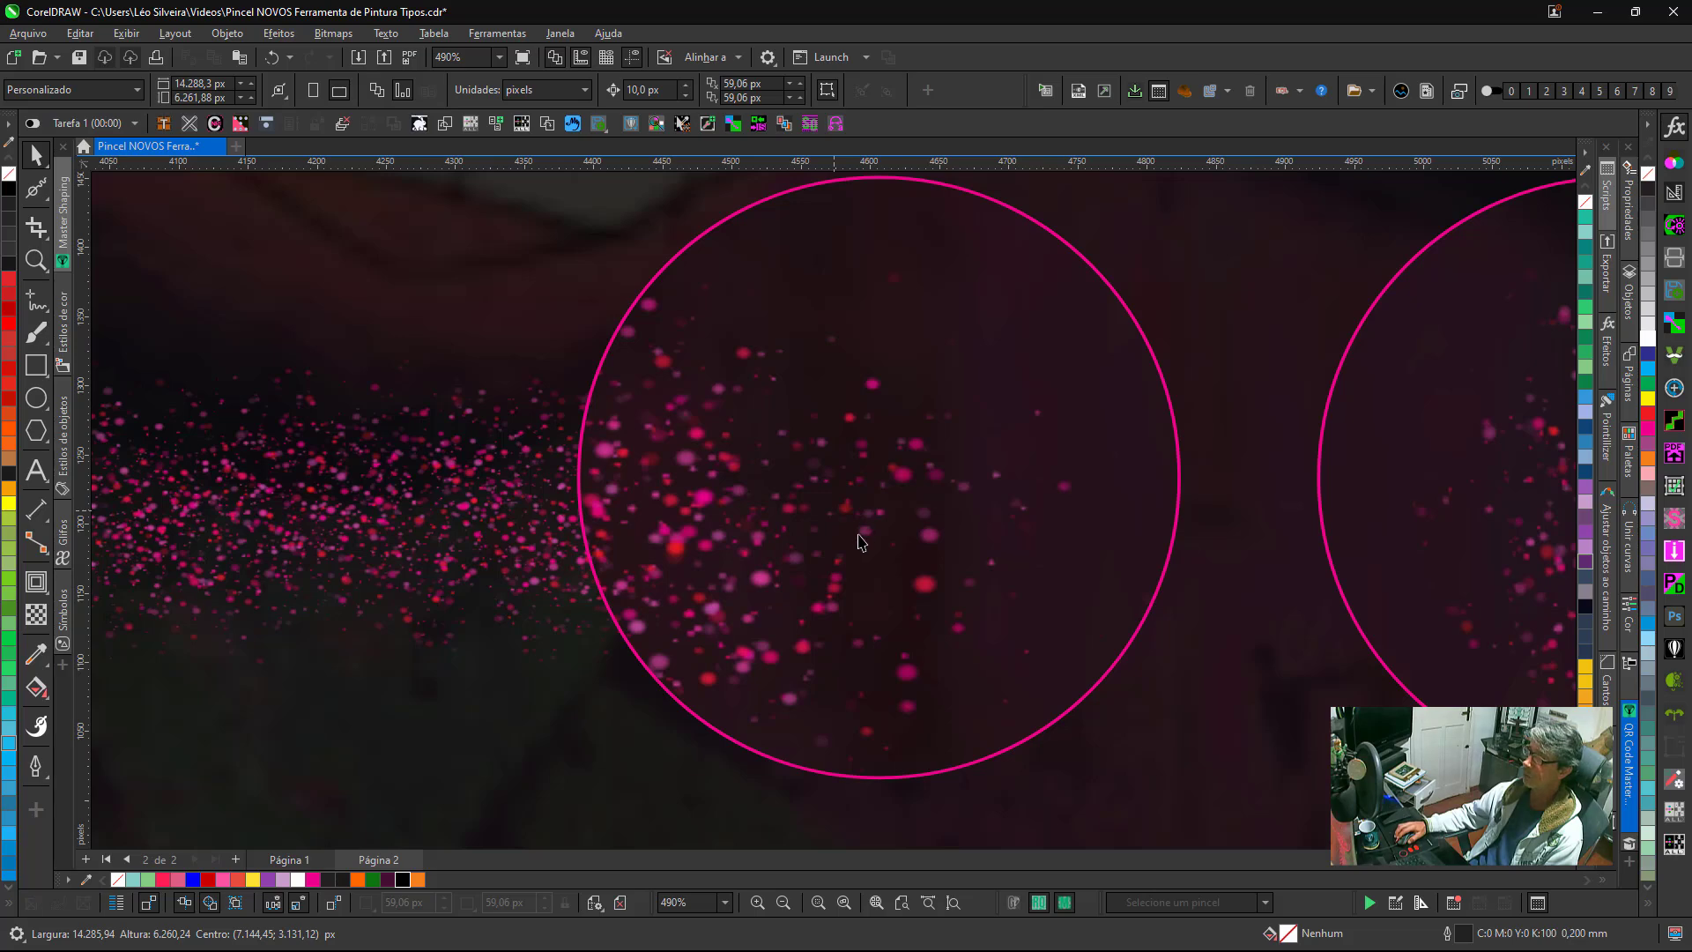
pyautogui.scroll(1, 868, 526)
pyautogui.scroll(-2, 964, 538)
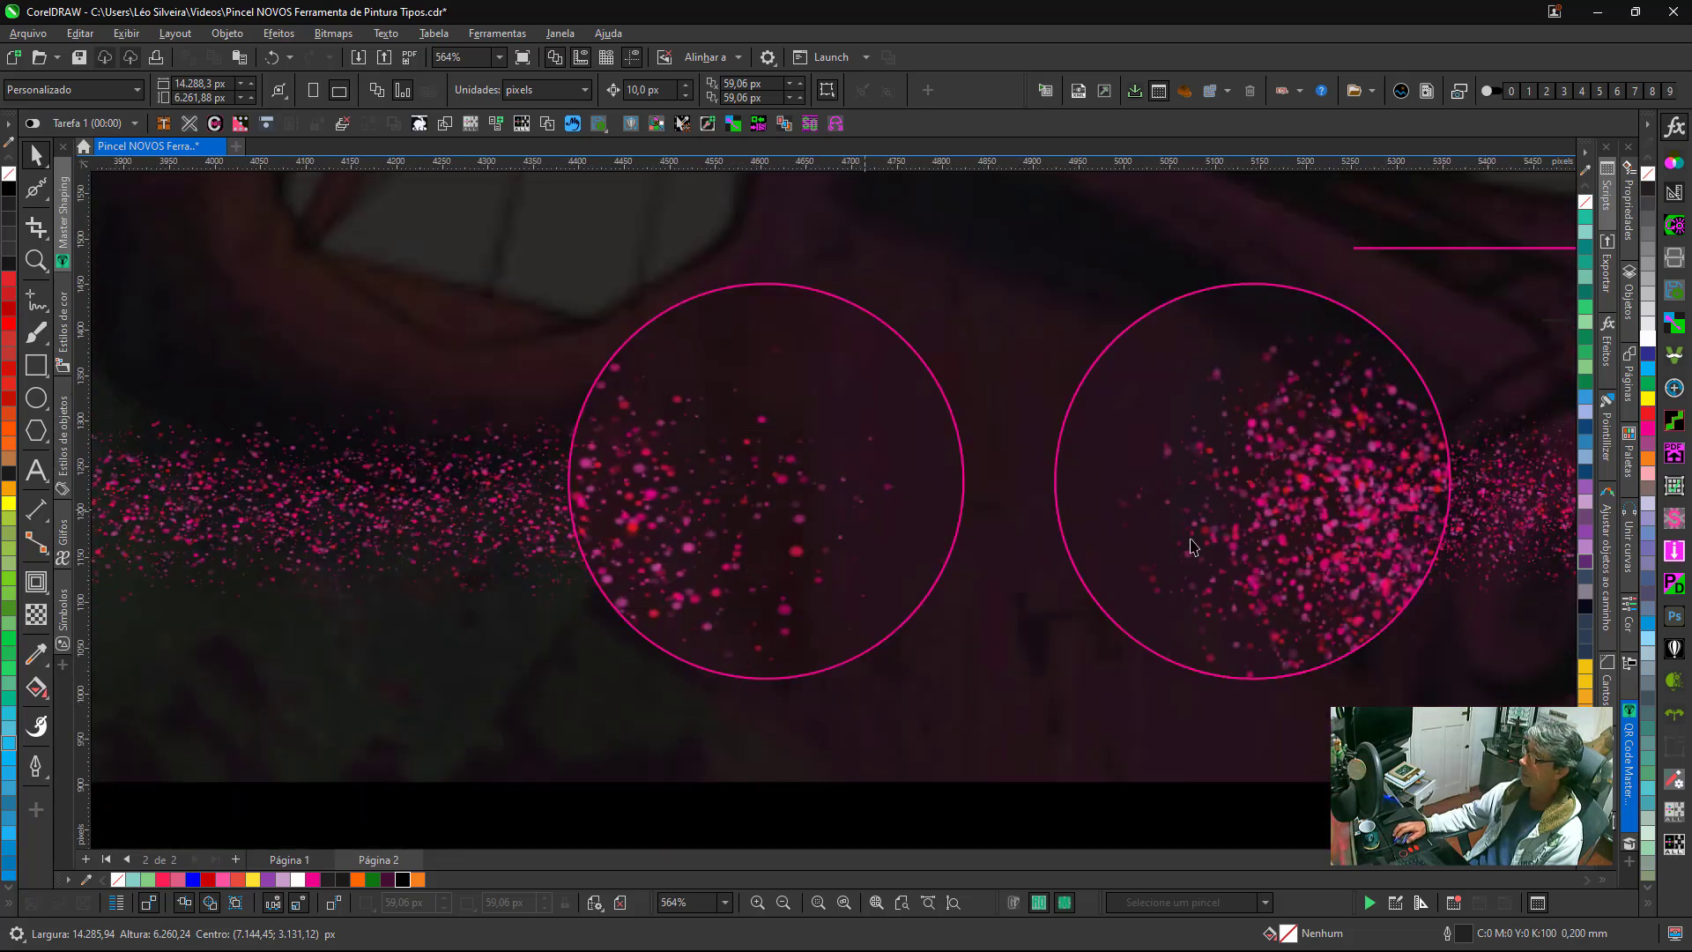
pyautogui.scroll(2, 1260, 529)
pyautogui.scroll(-2, 824, 522)
pyautogui.hotkey('shift', 'F4')
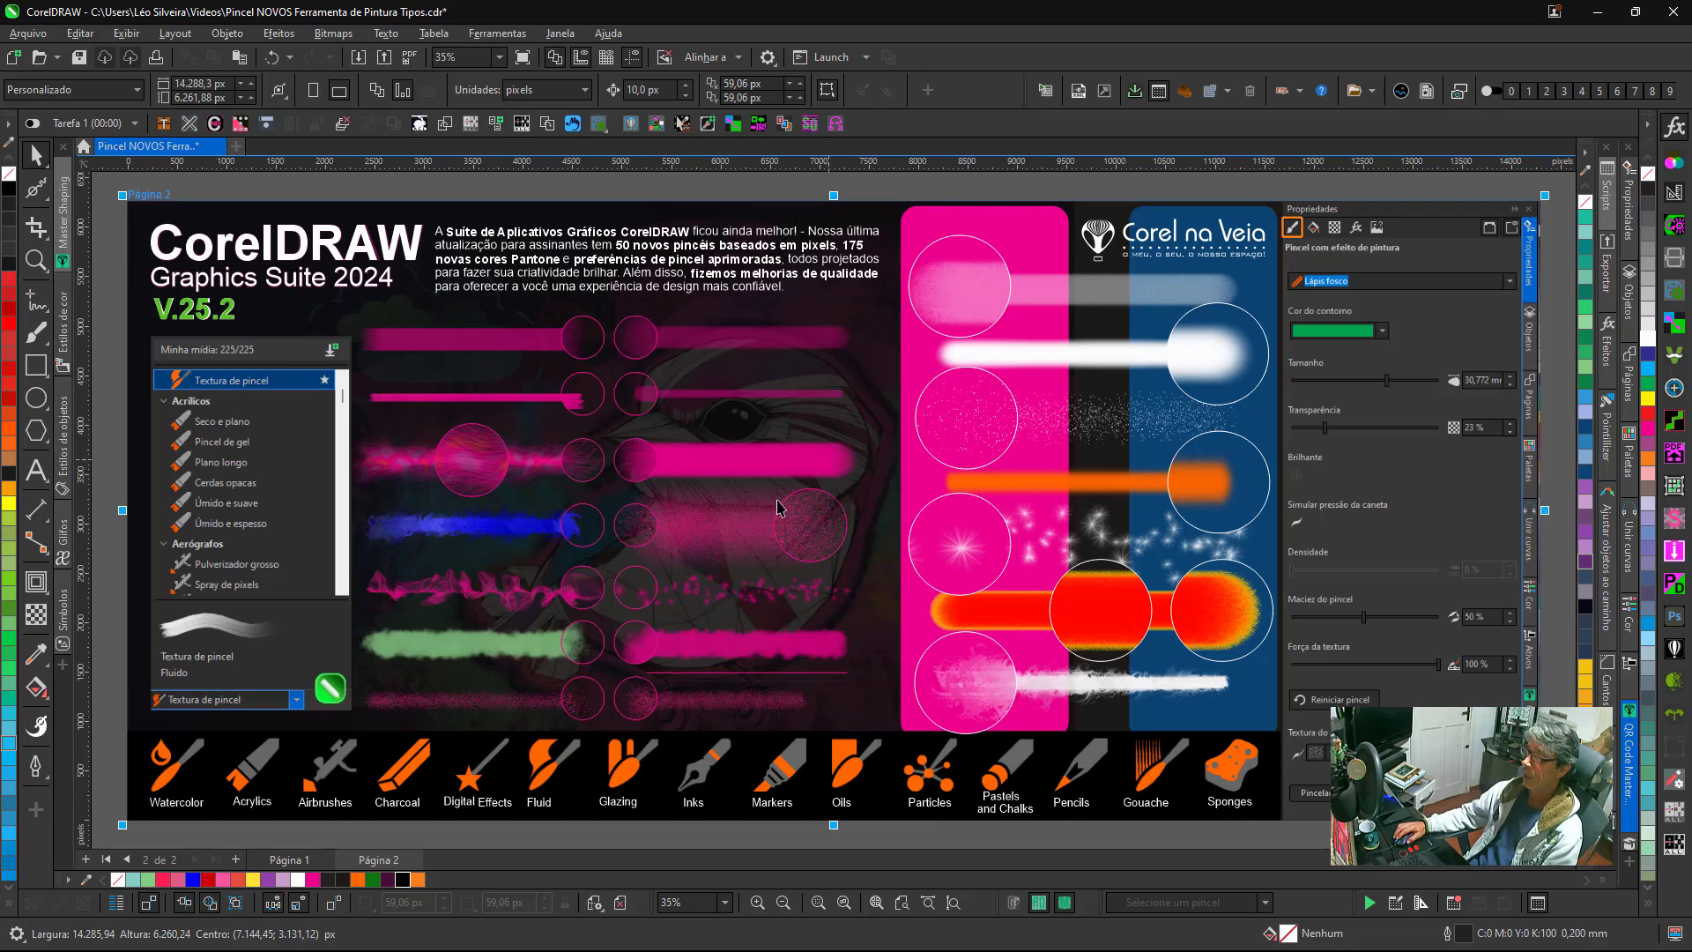
# Review the available default file versions in the application's Save options and leave the options without applying changes.
pyautogui.click(768, 59)
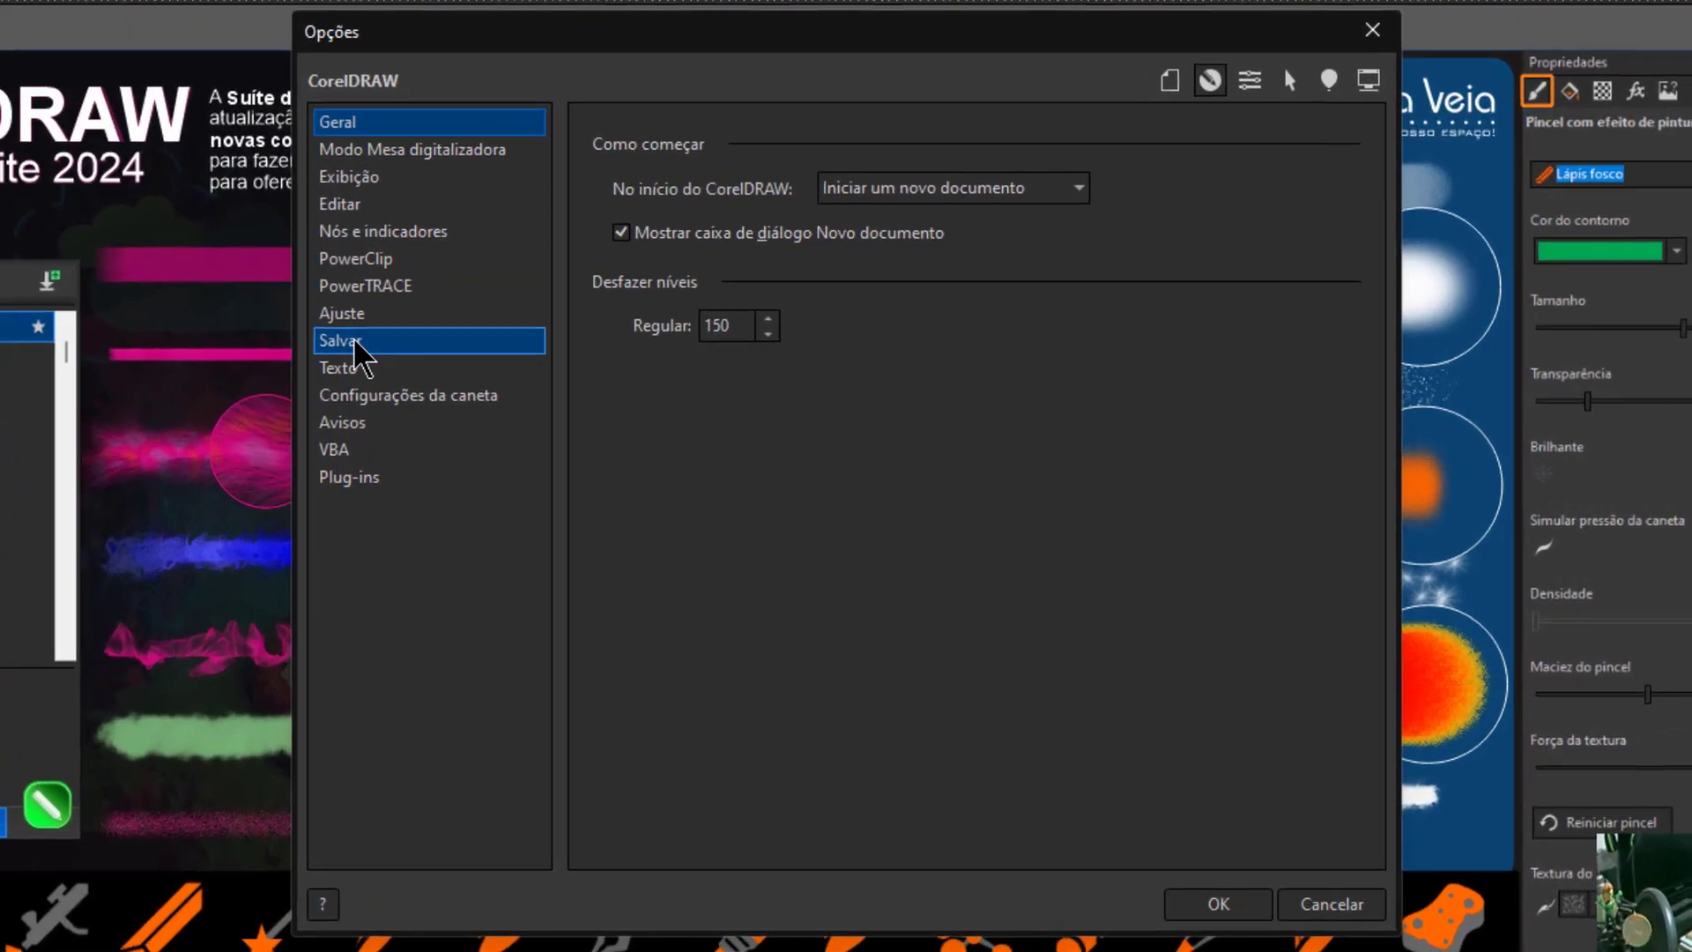
pyautogui.click(477, 374)
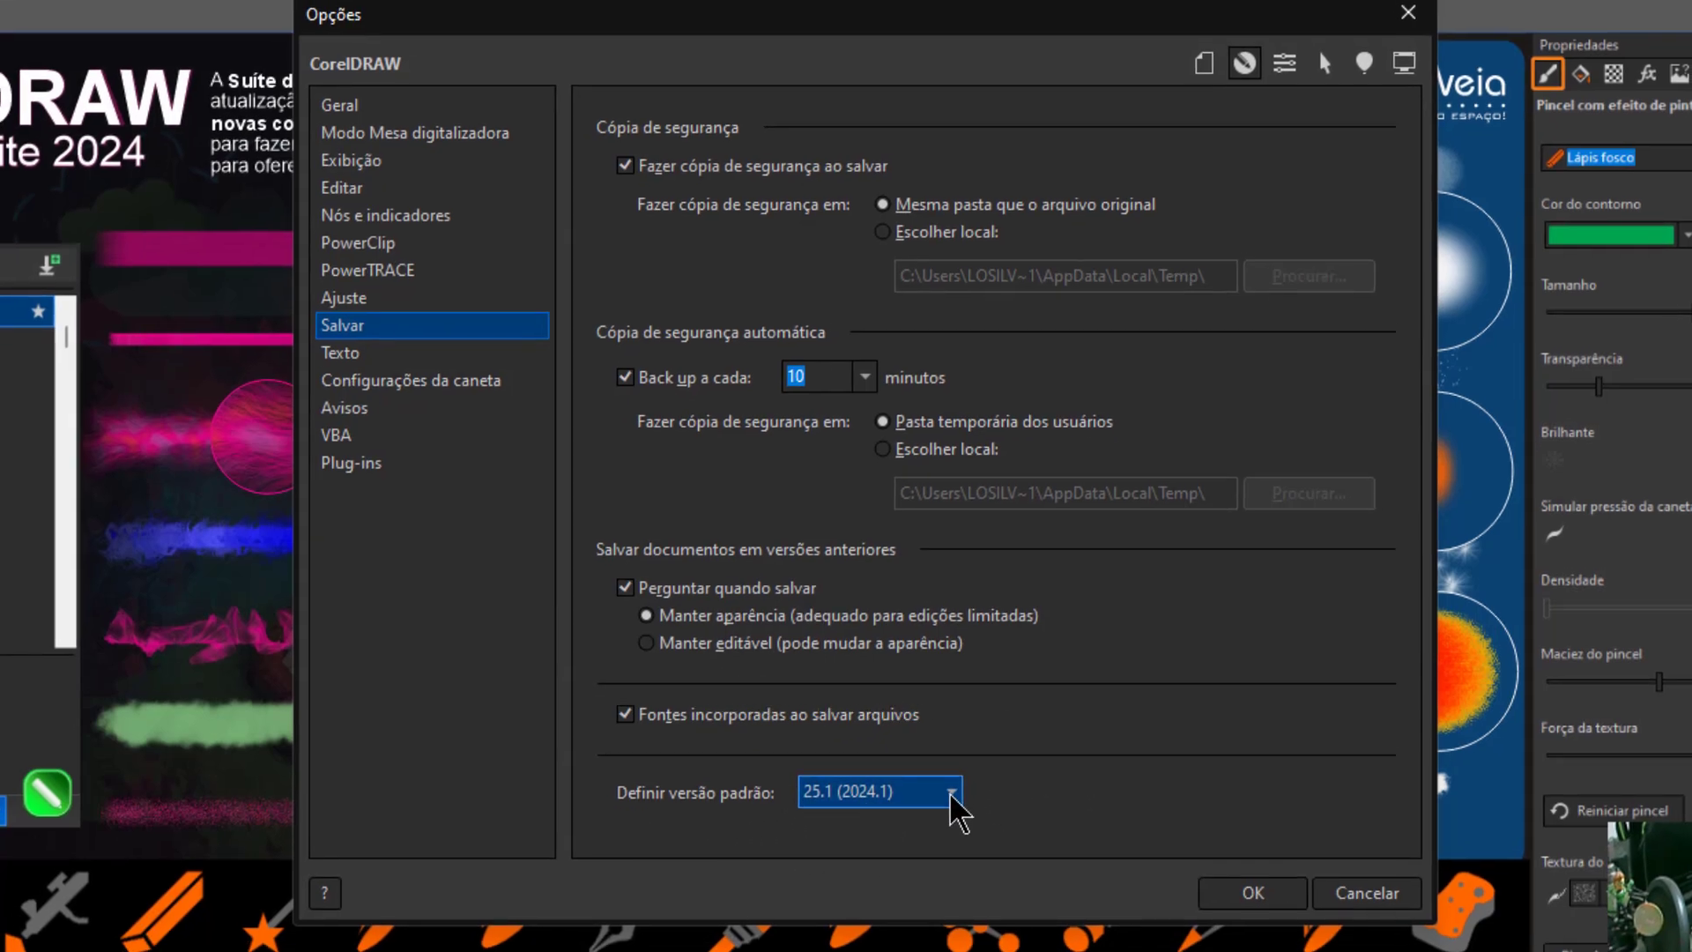
pyautogui.click(943, 806)
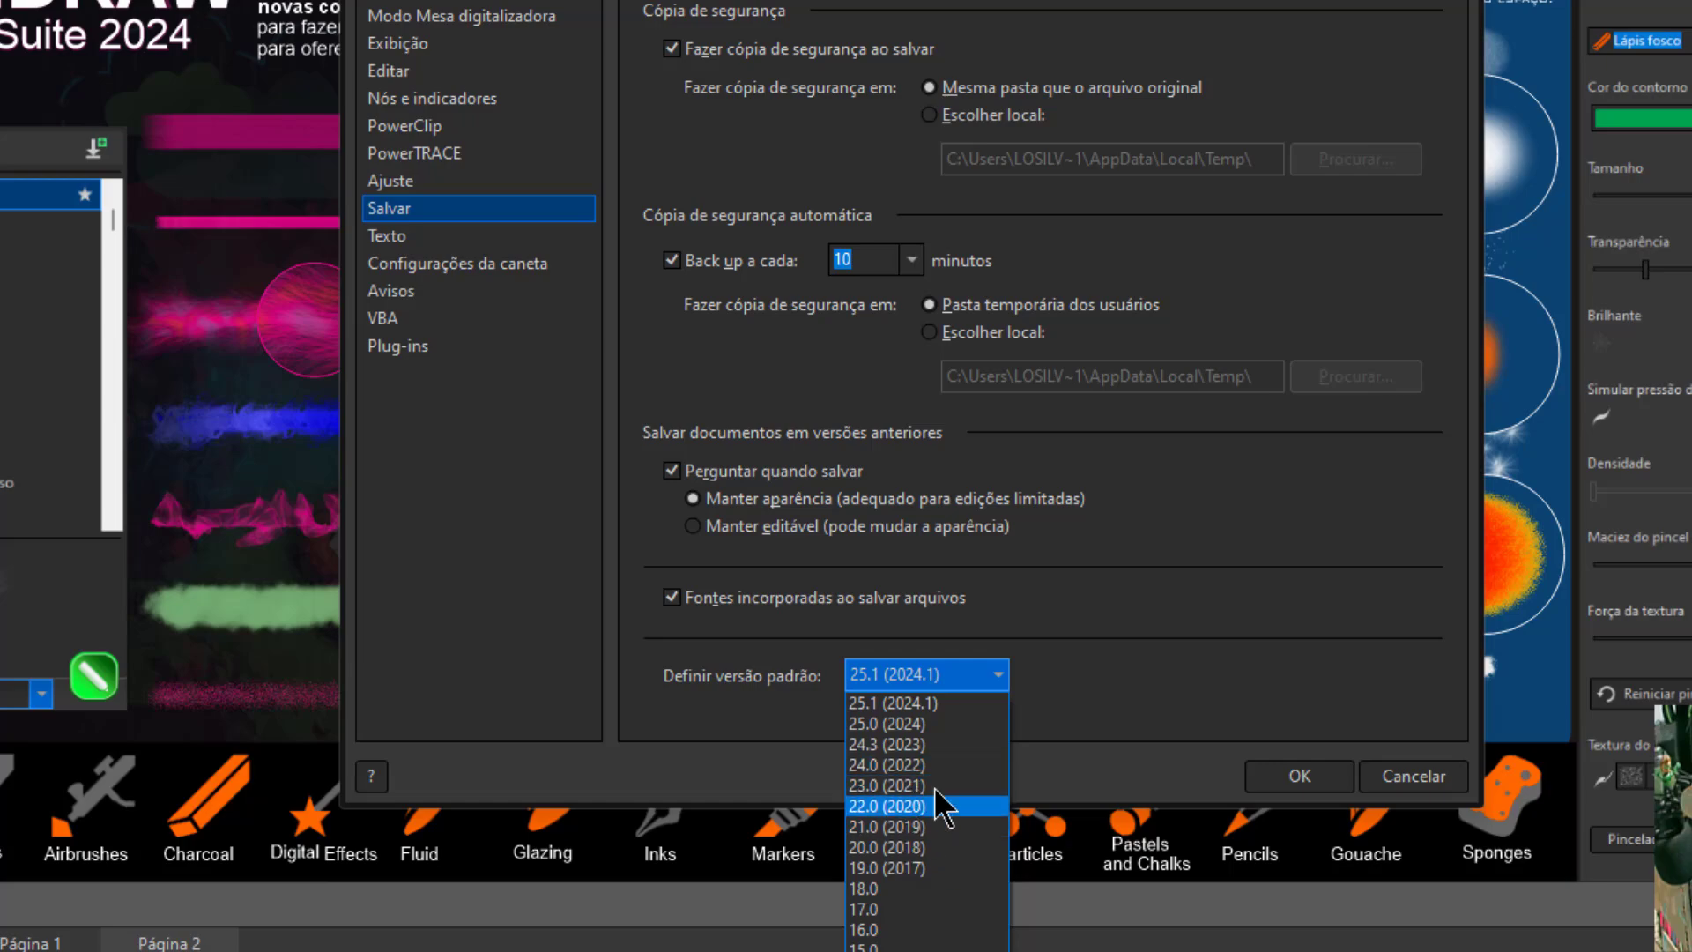
pyautogui.click(1080, 665)
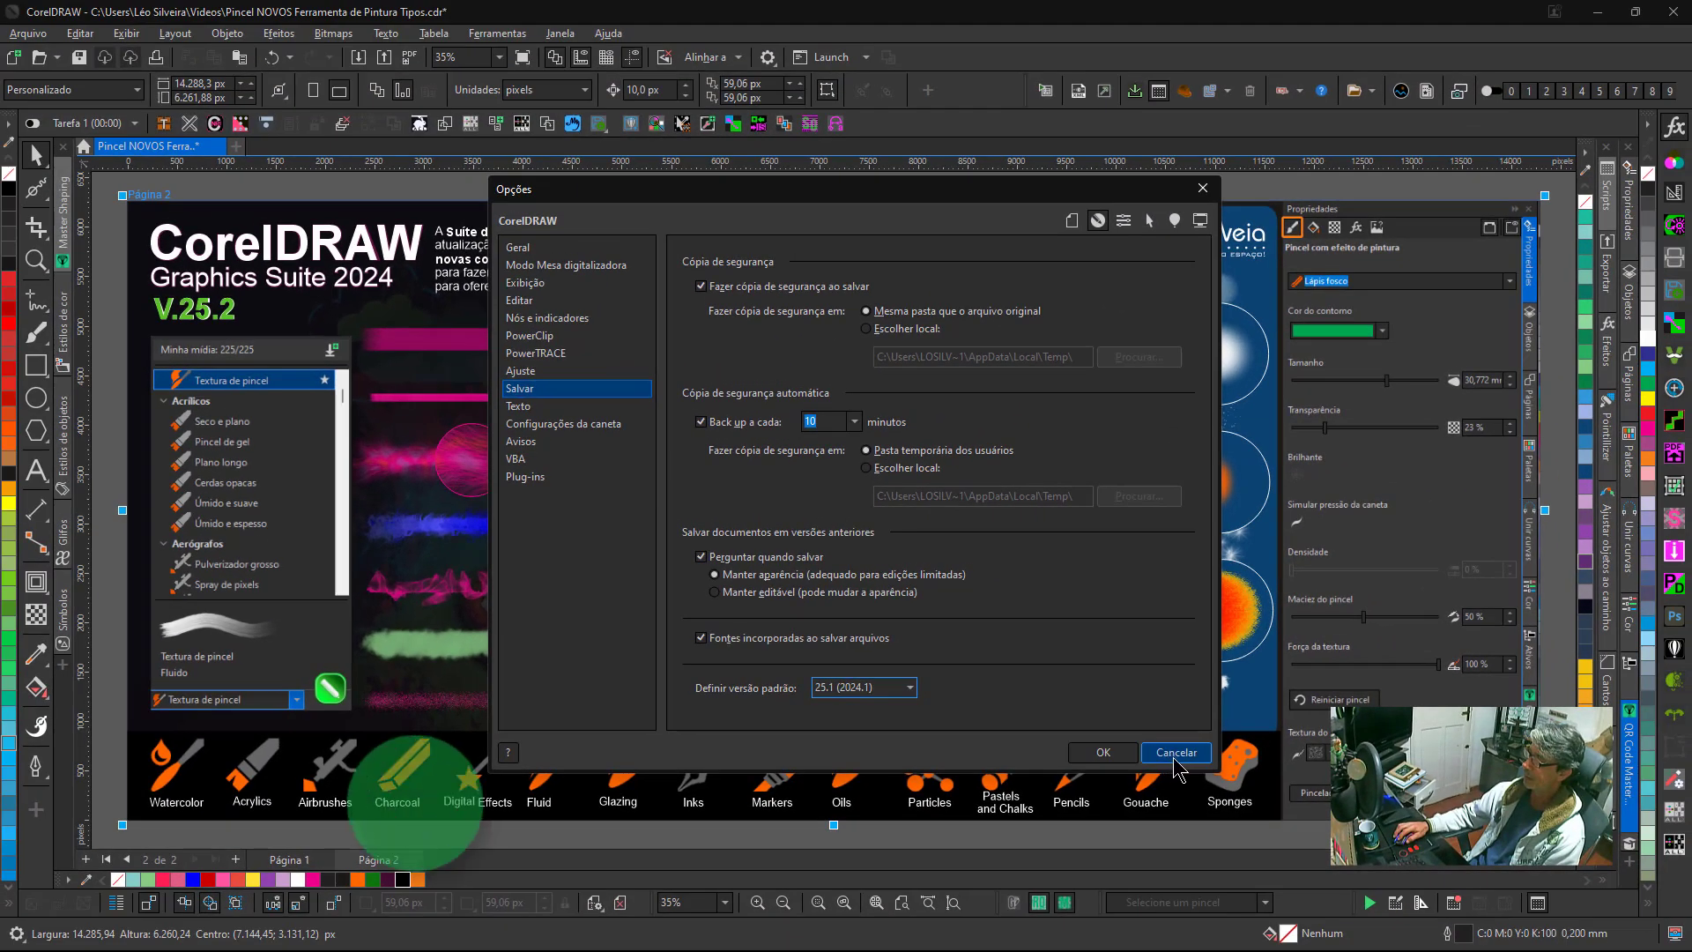
pyautogui.click(1176, 752)
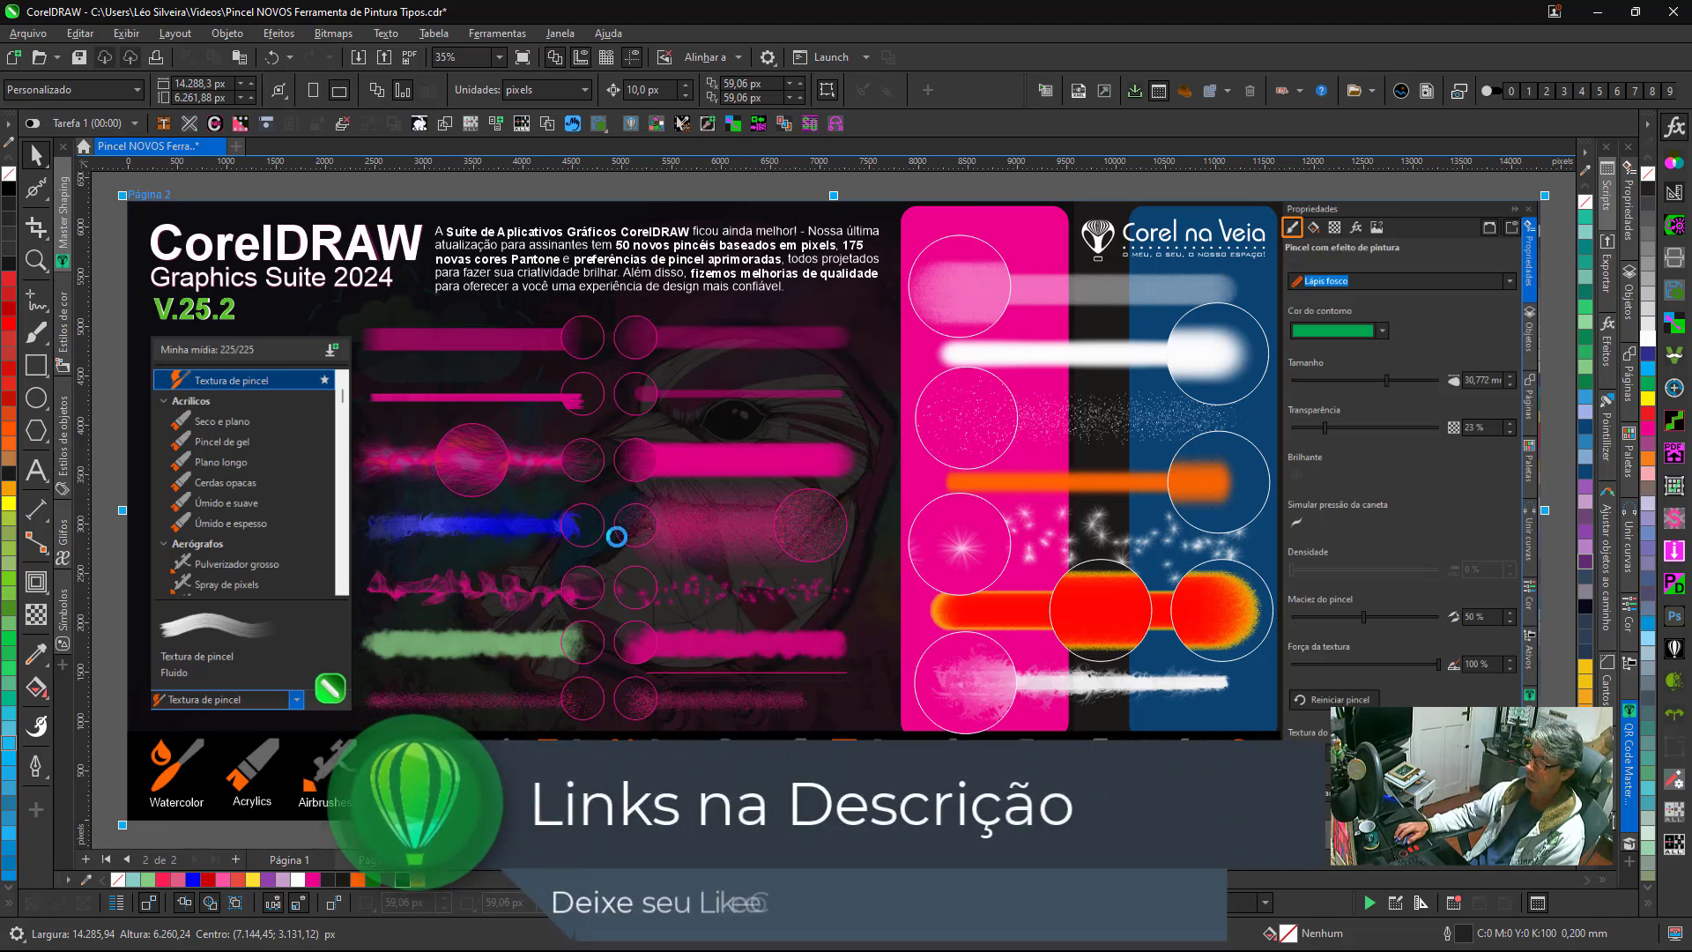
# Select the pink spray stroke beside the blue stroke, check its bitmap properties, and deselect it.
pyautogui.click(728, 543)
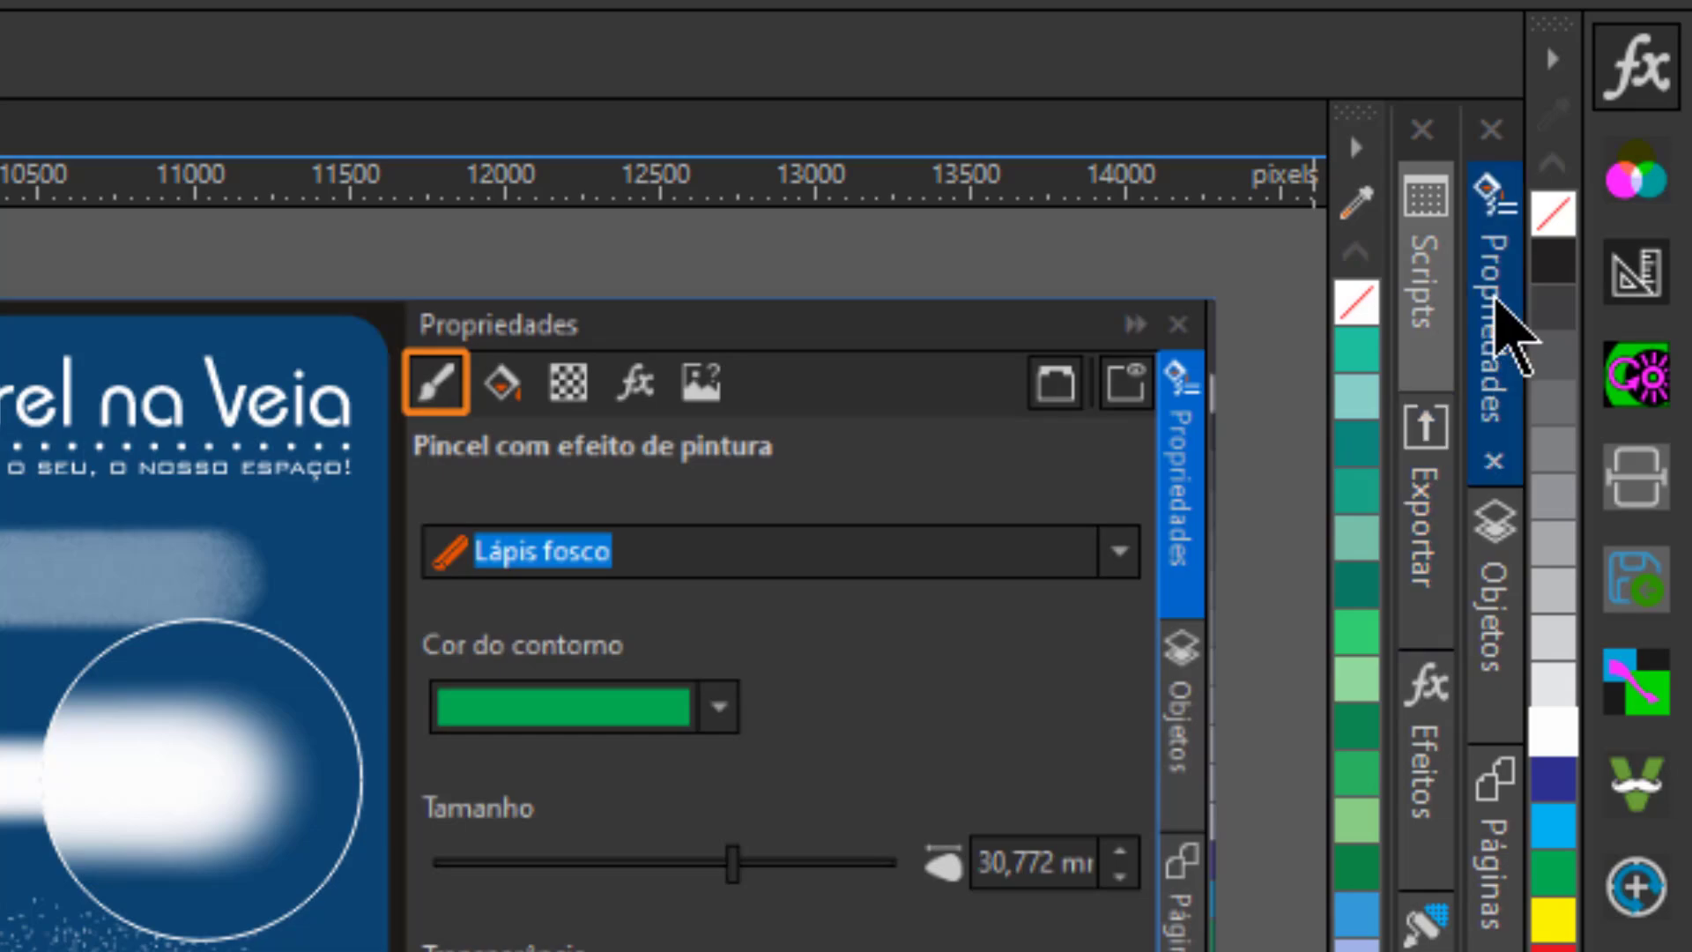
pyautogui.click(1511, 335)
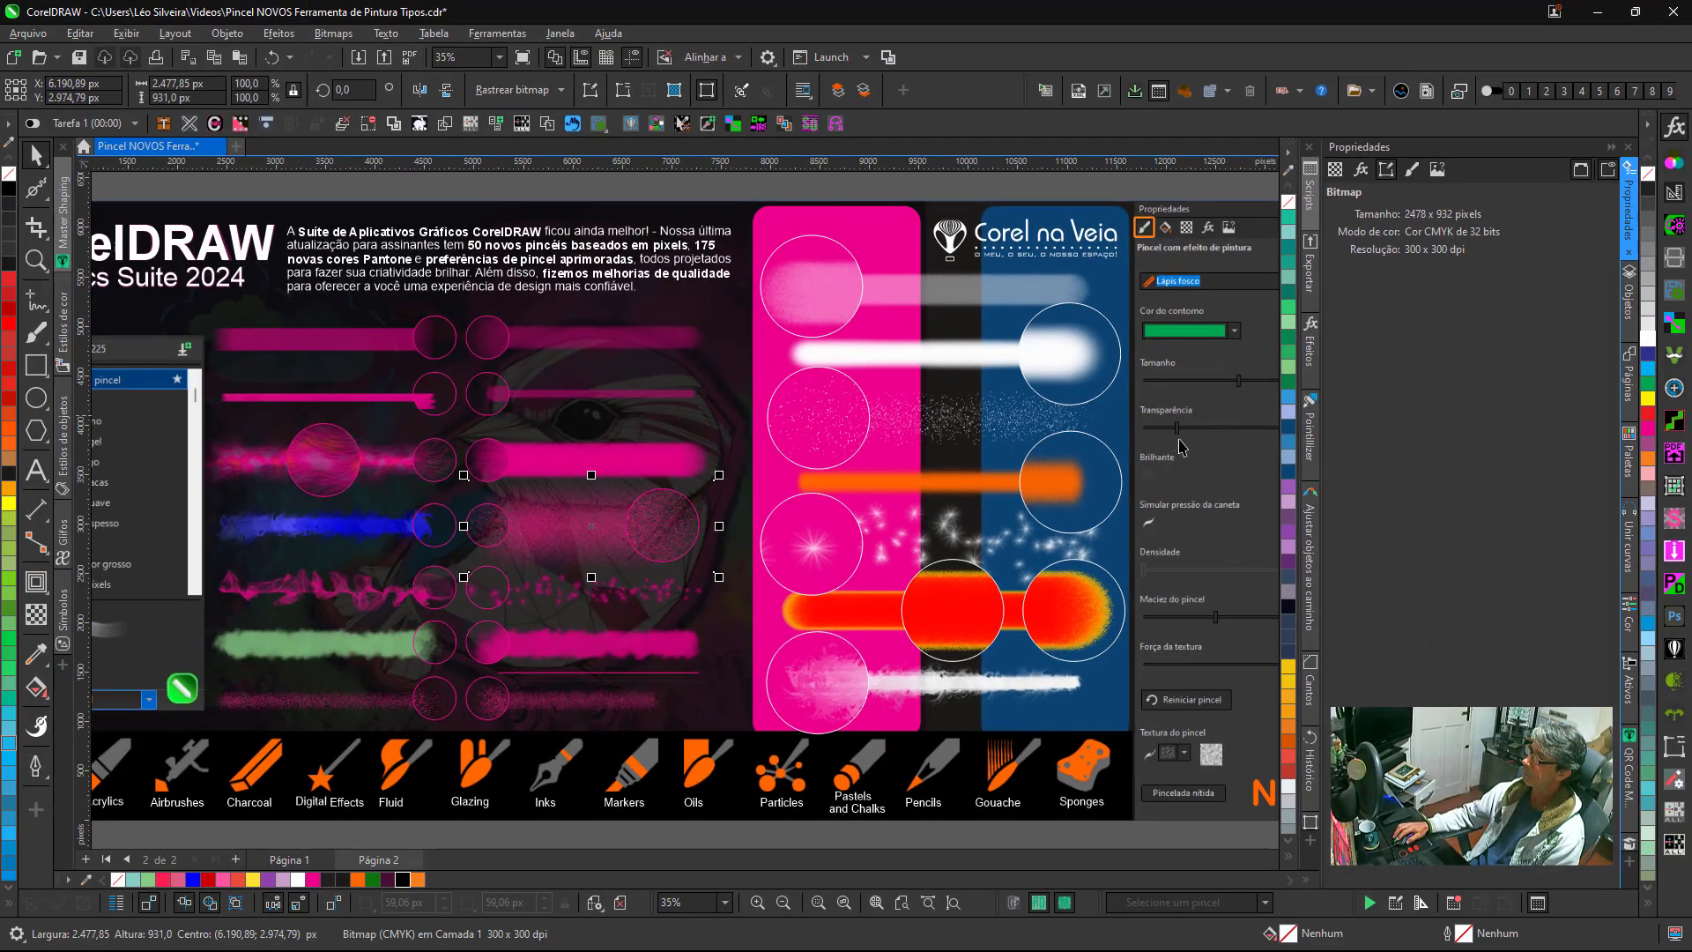
pyautogui.moveTo(507, 563); pyautogui.dragTo(636, 567)
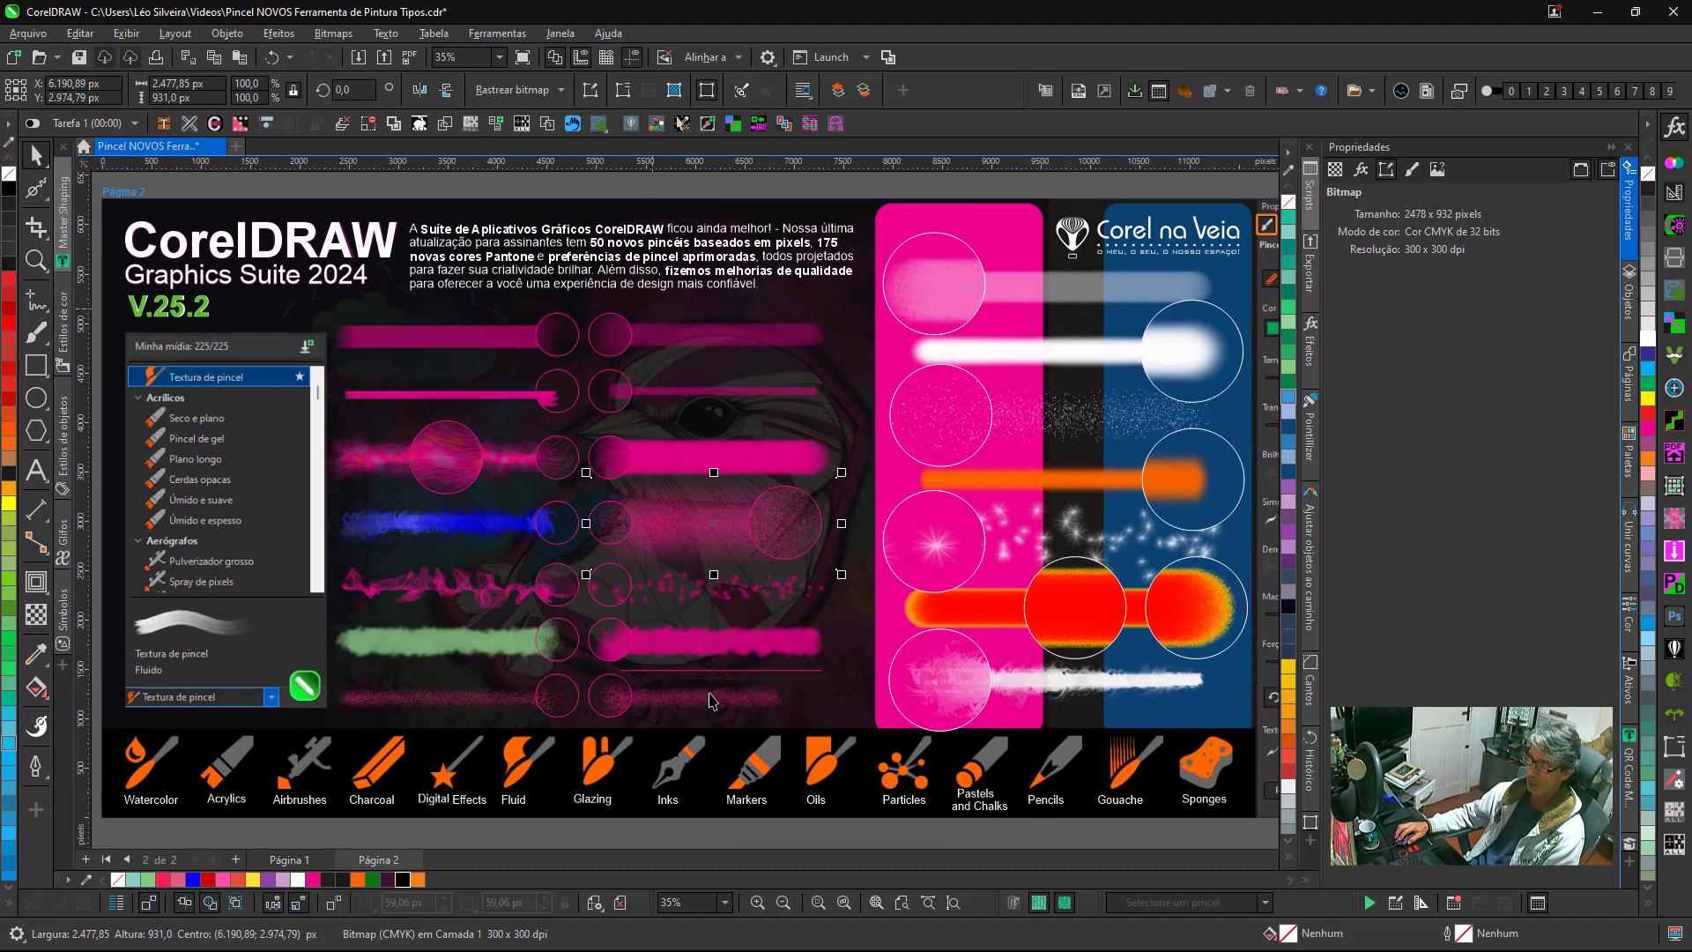
pyautogui.click(808, 193)
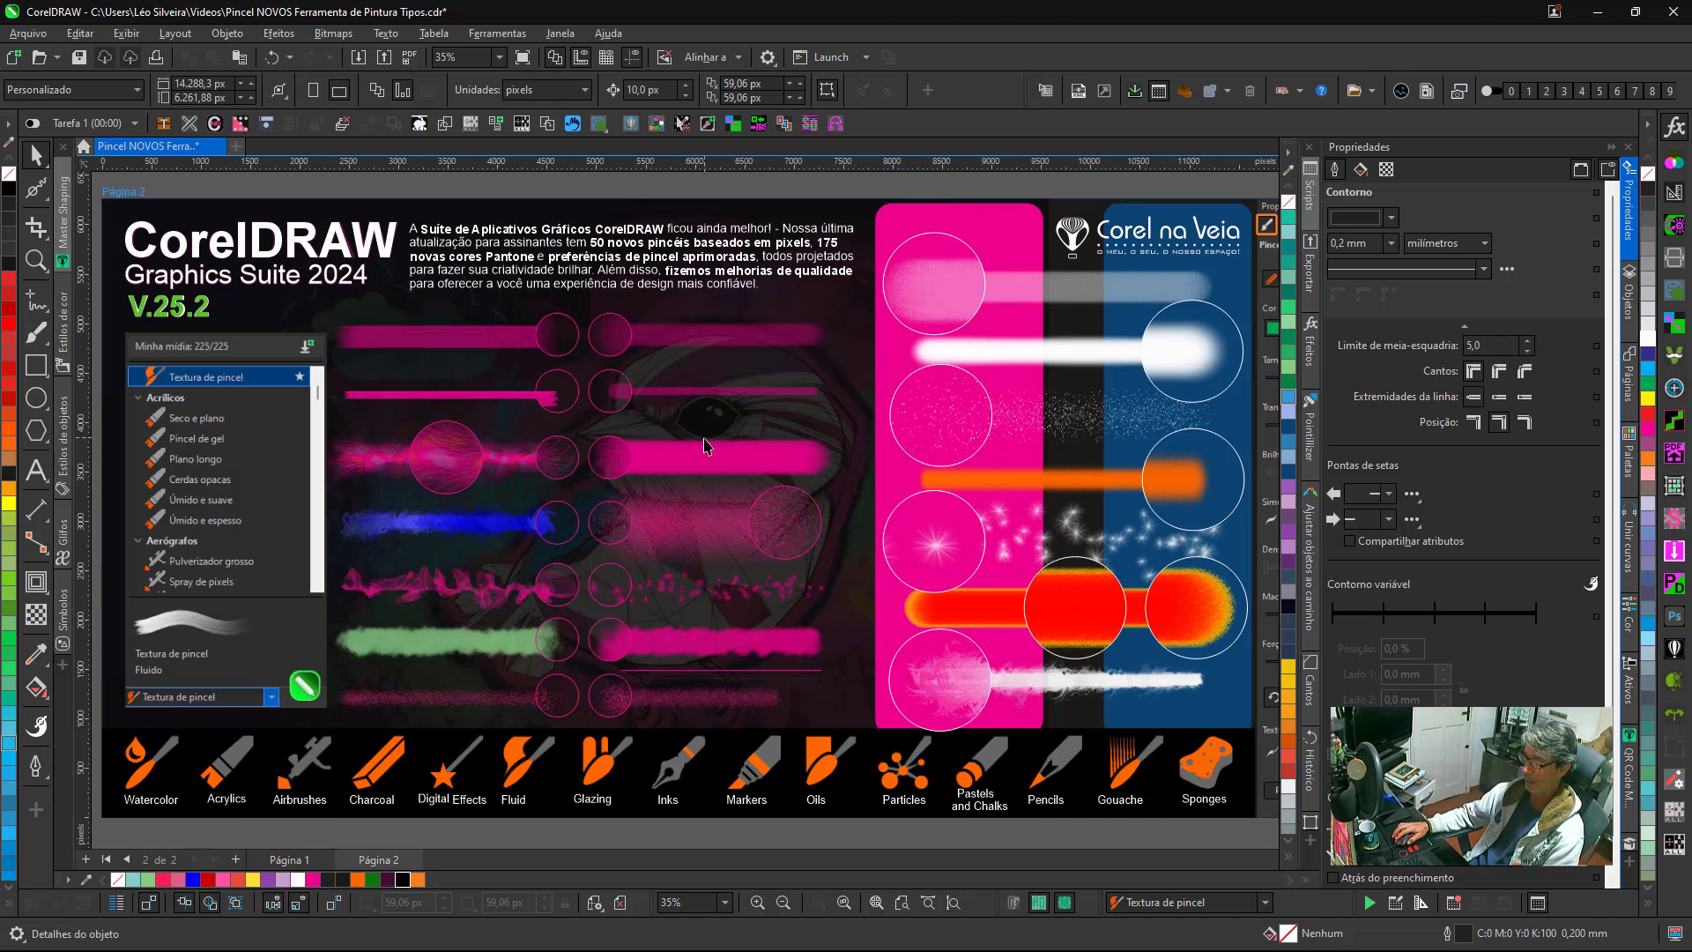
# Review the file versions offered for saving the drawing as a CDR copy, and leave without saving.
pyautogui.press('alt')
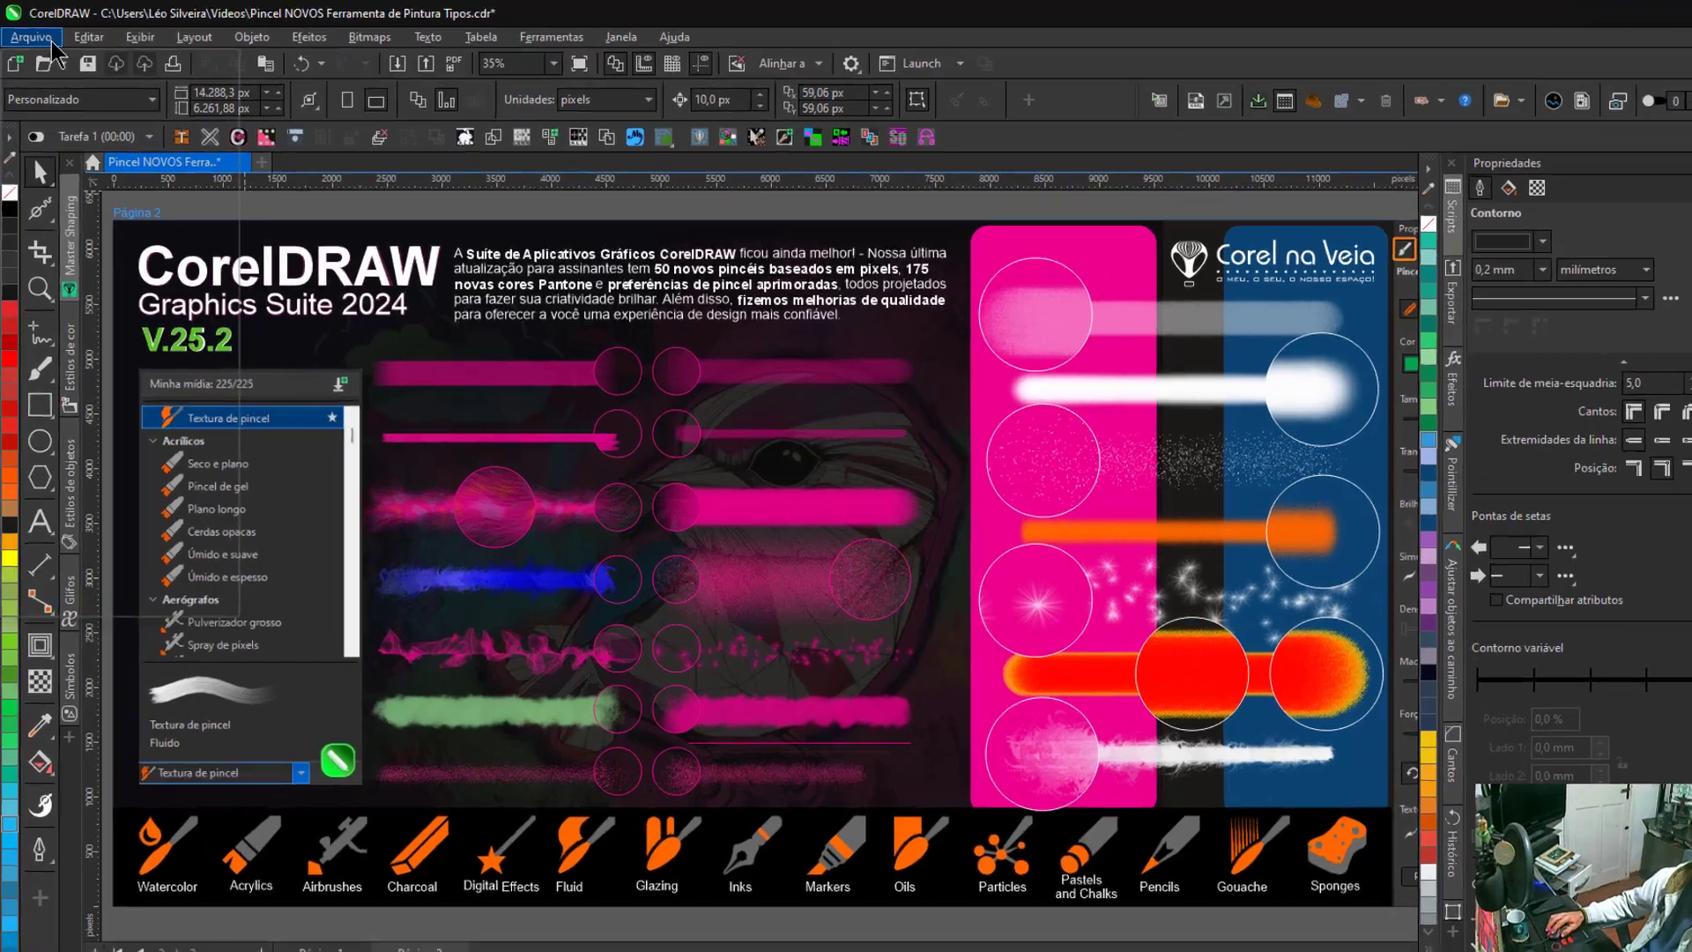
pyautogui.click(43, 35)
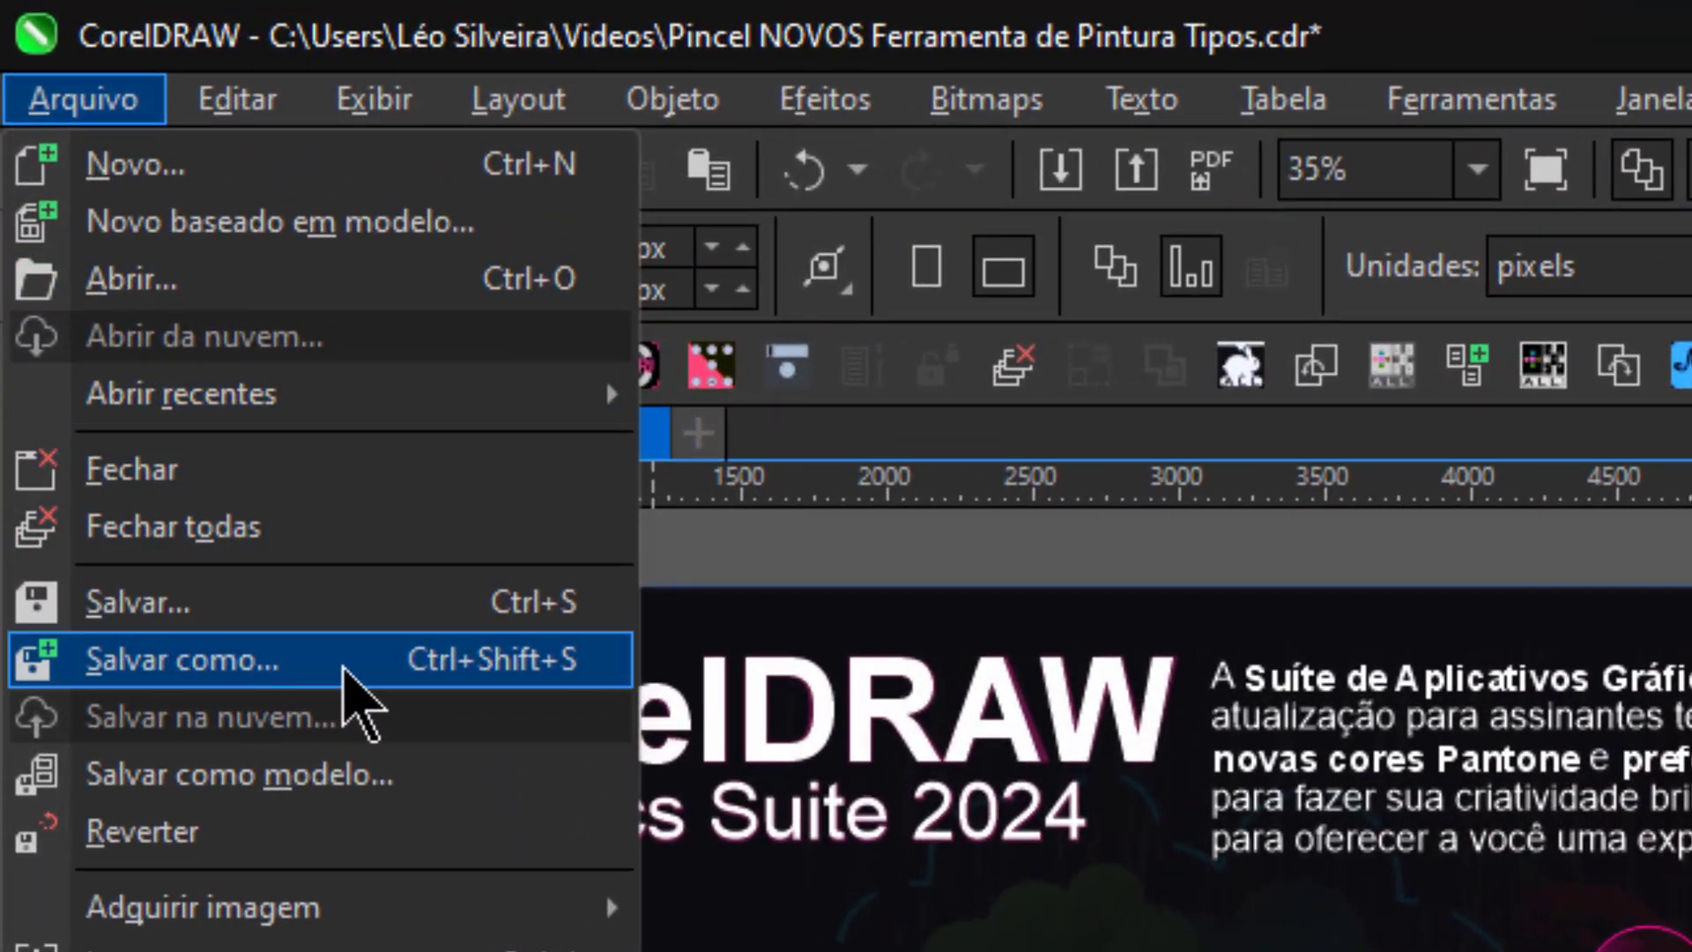
pyautogui.click(343, 668)
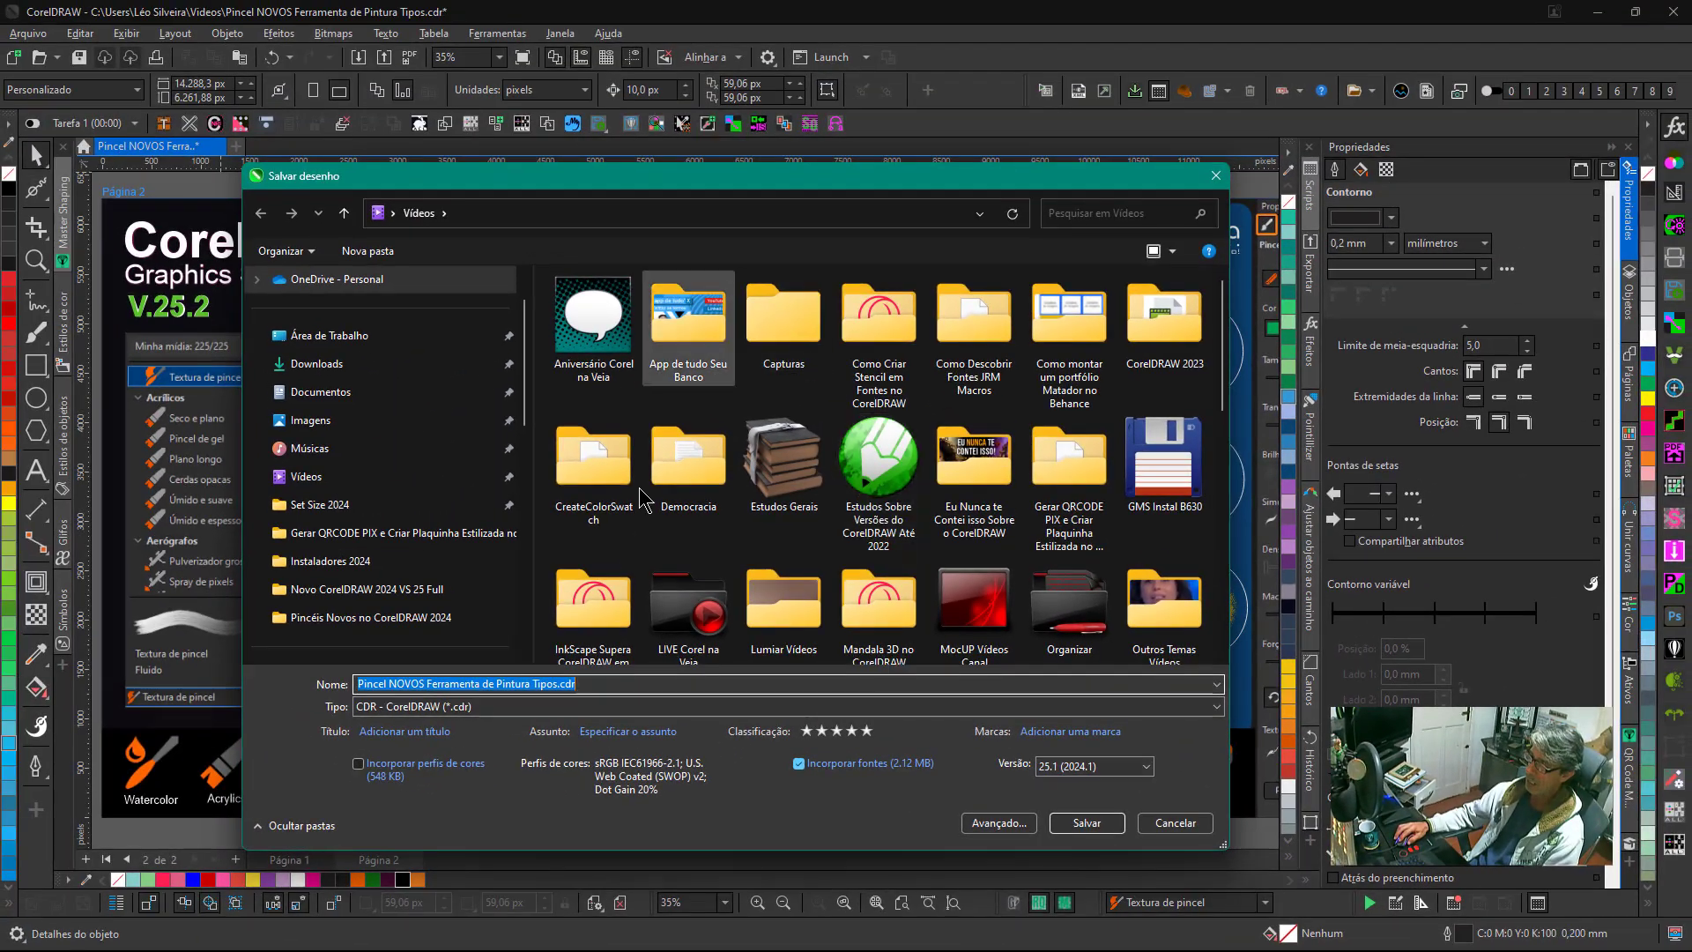
pyautogui.click(1147, 768)
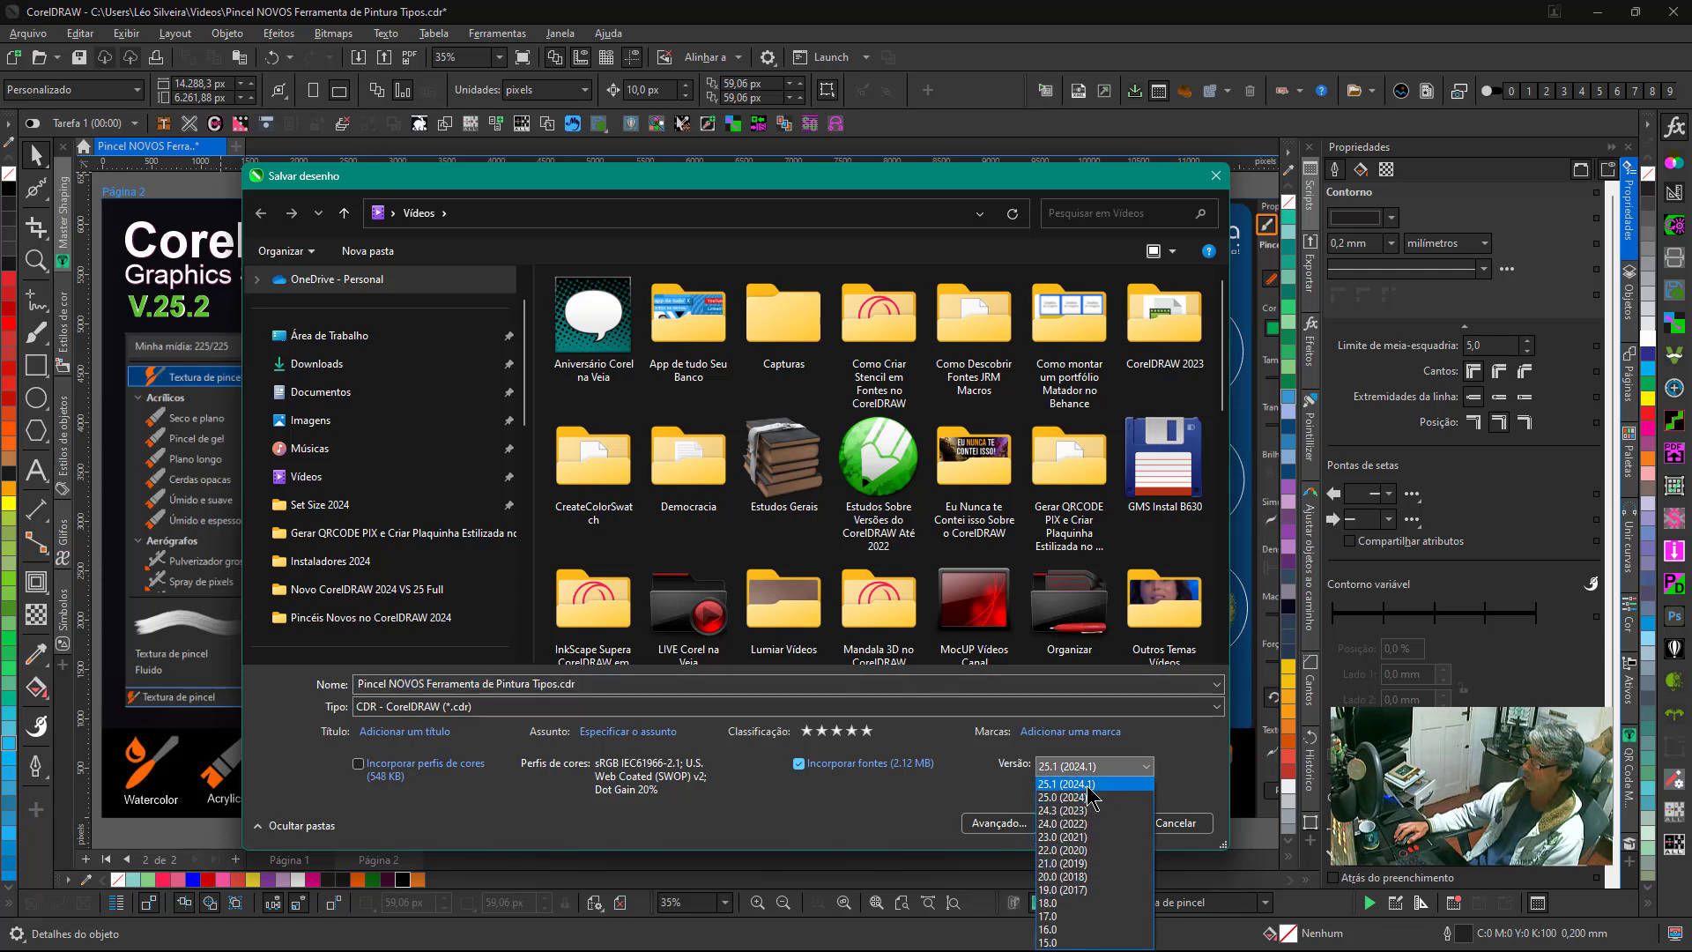
pyautogui.click(1194, 774)
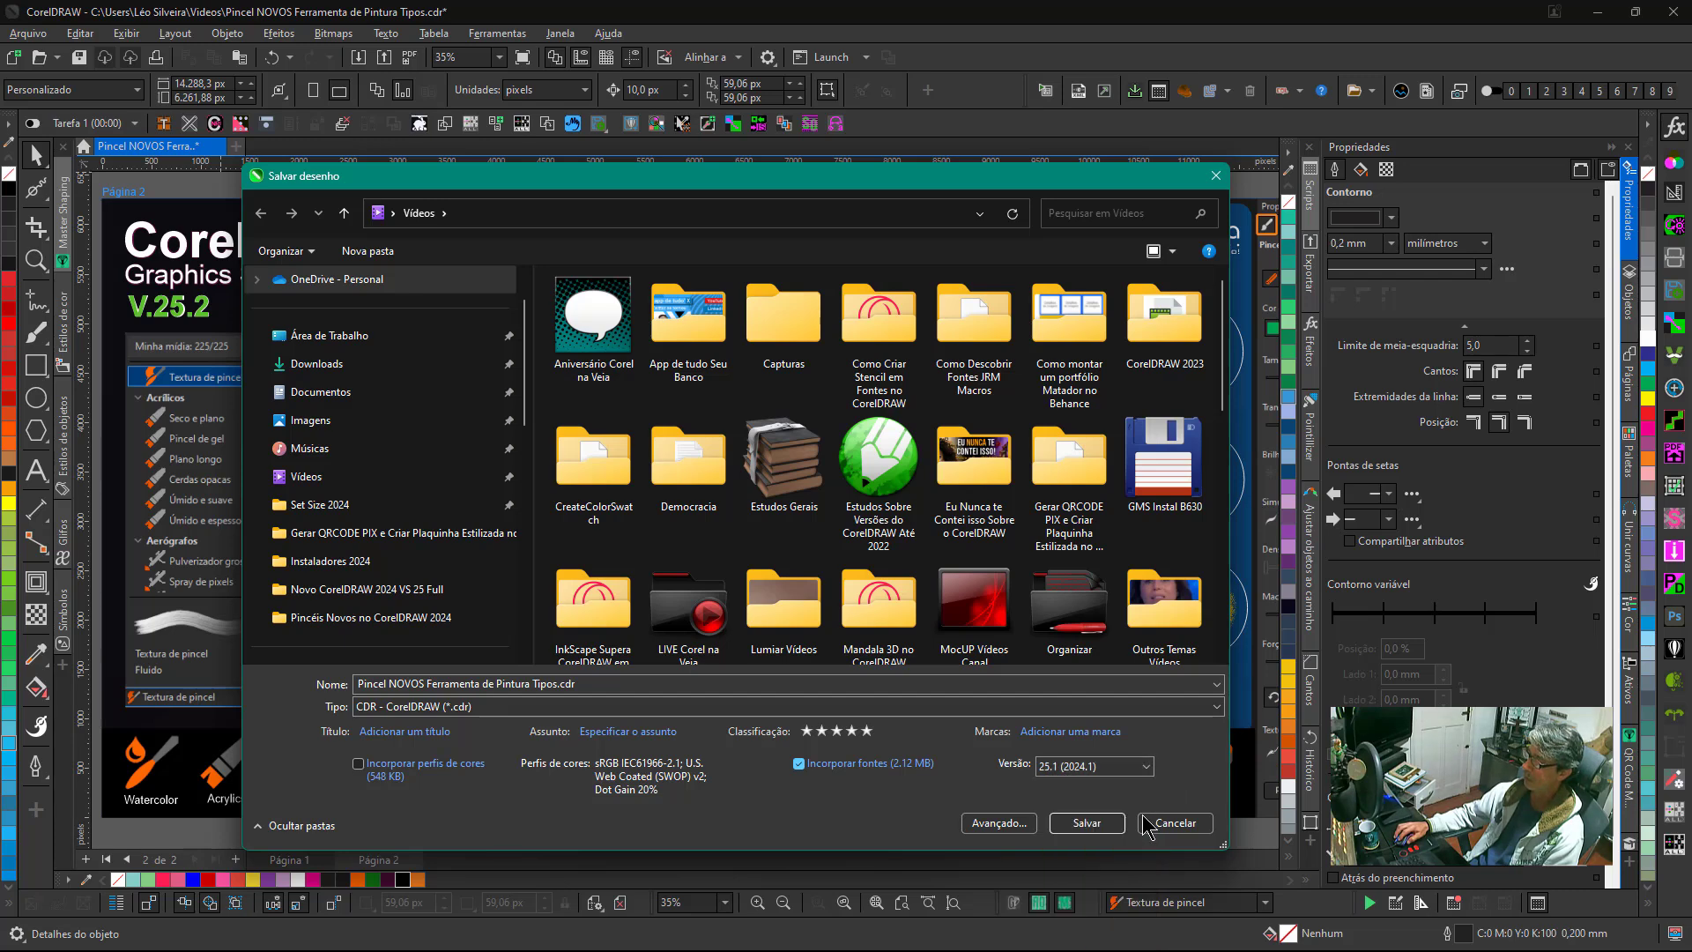
pyautogui.click(1176, 822)
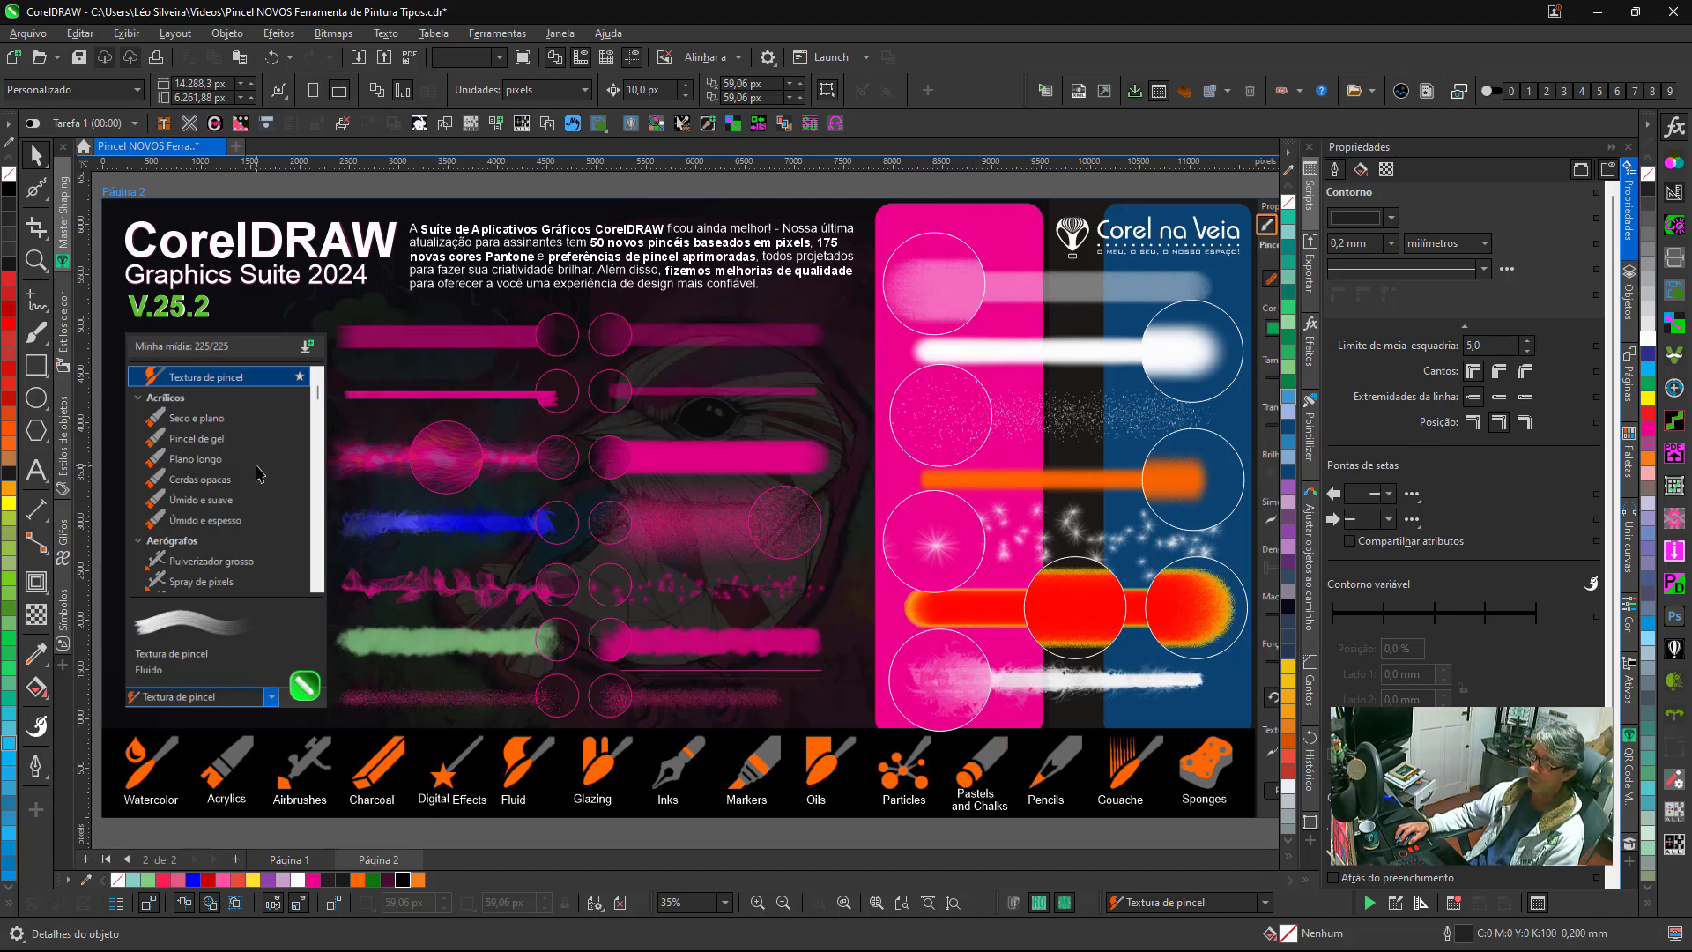
# Check the bitmap properties of the brush list image and of the pink spray stroke beside the blue one.
pyautogui.click(252, 503)
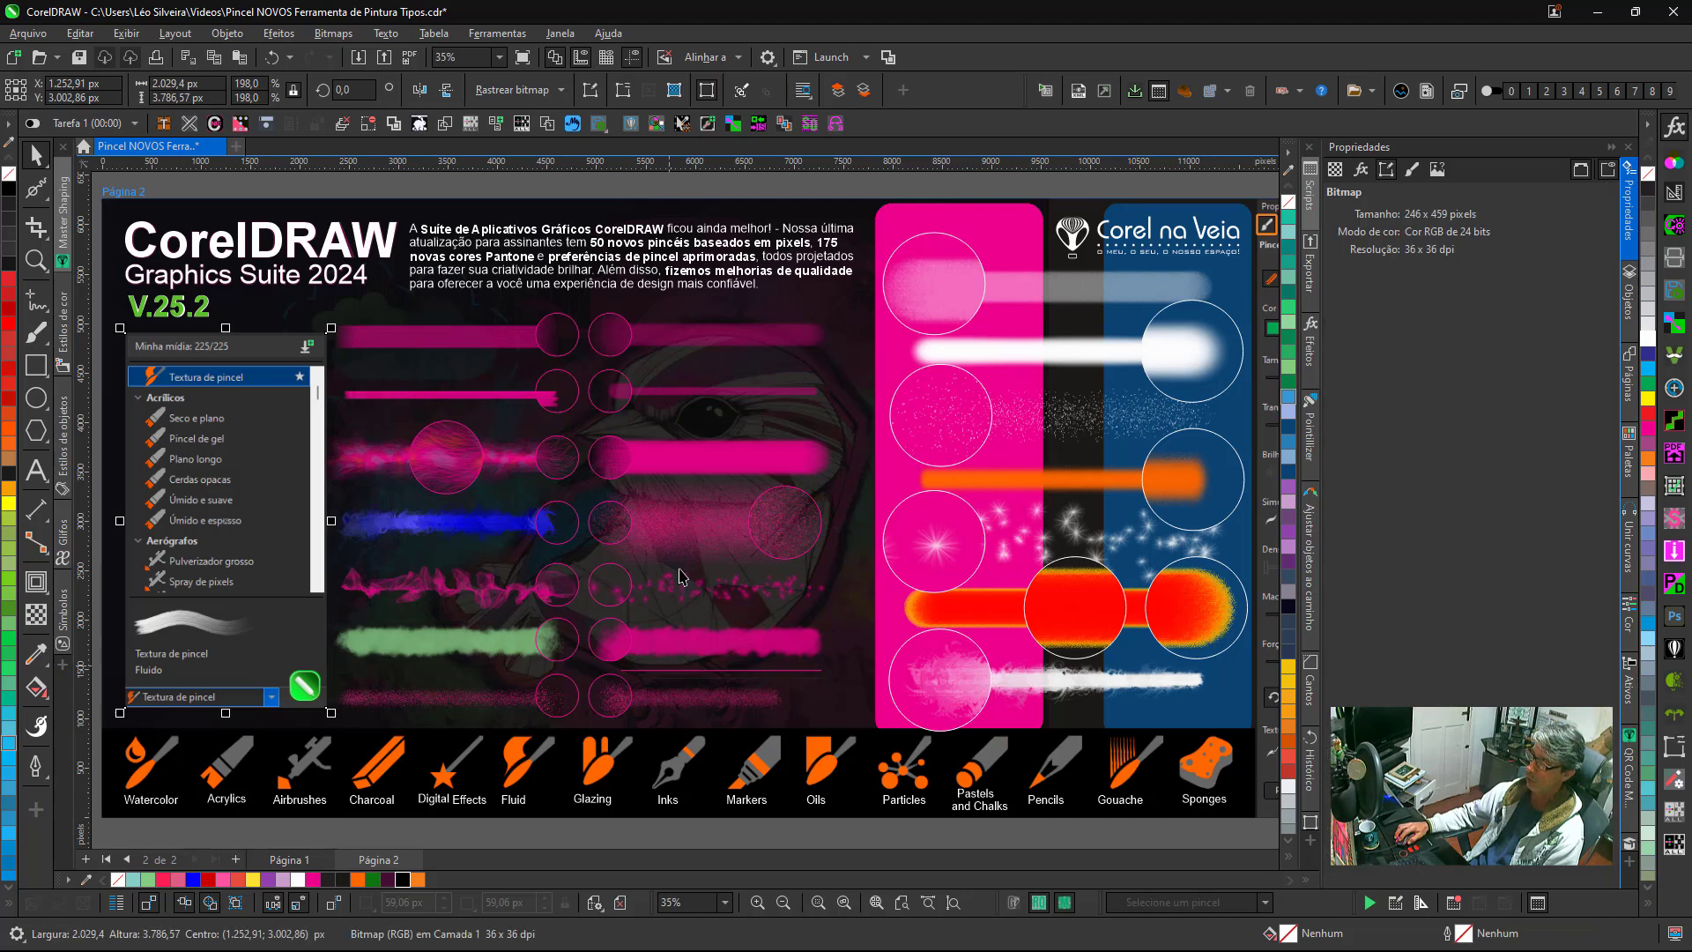
pyautogui.click(679, 531)
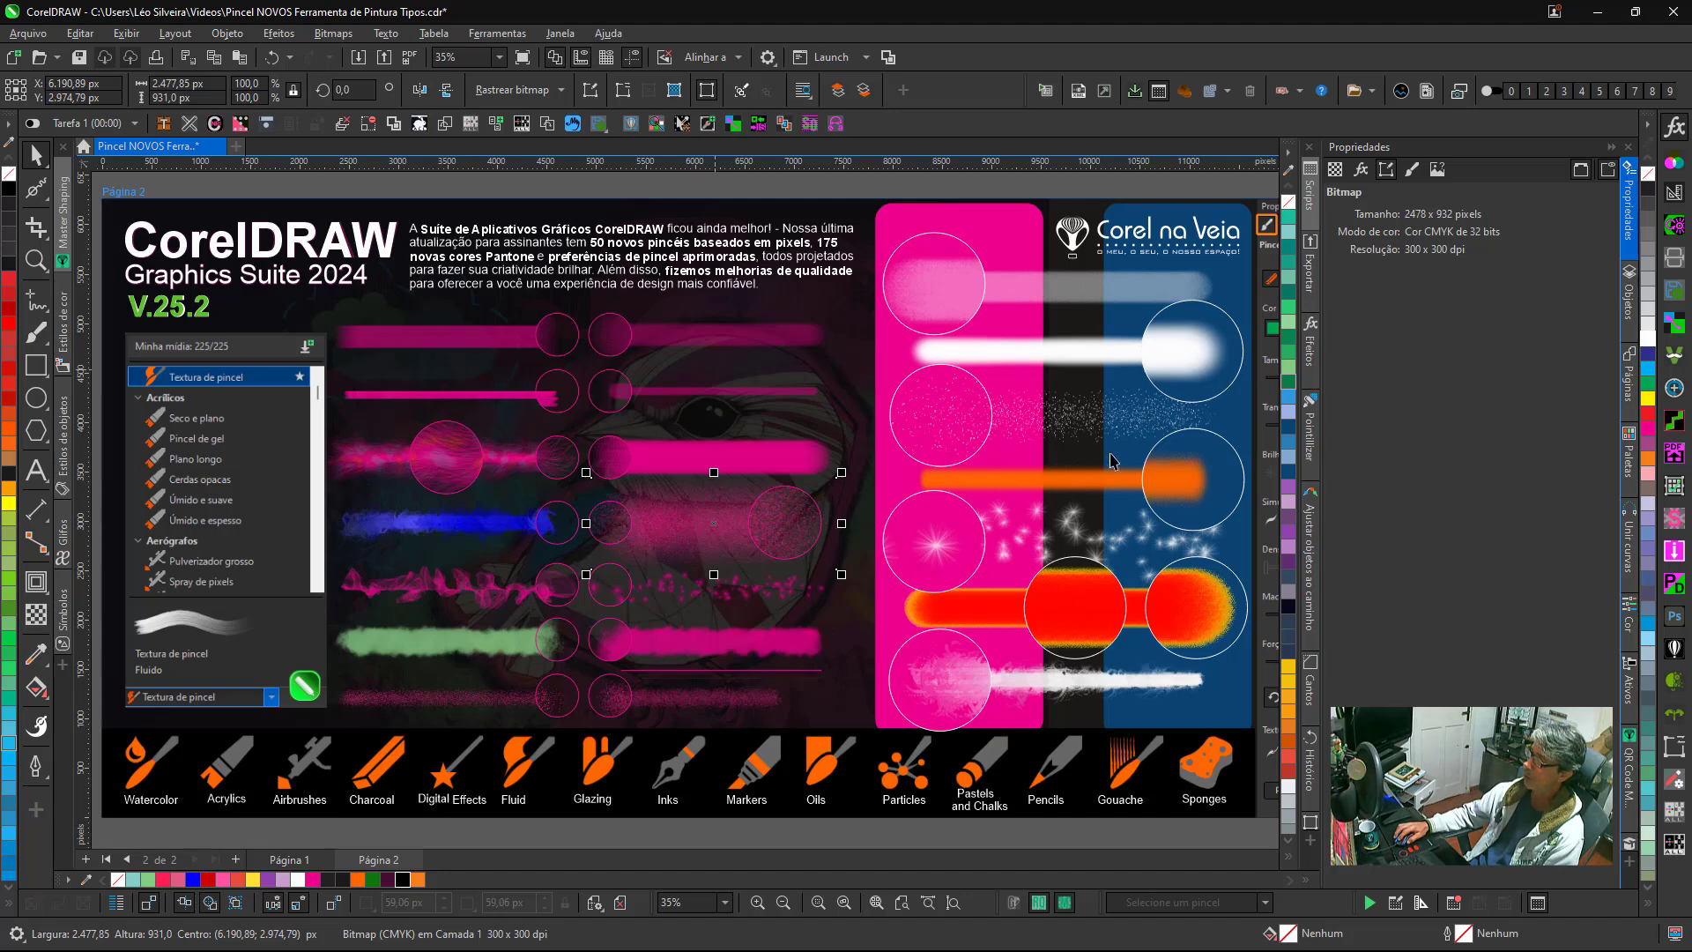
# Recolour the white Pulverizador grosso spray stroke yellow (C:0 M:0 Y:100 K:0) from the standard CMYK palette.
pyautogui.click(1079, 429)
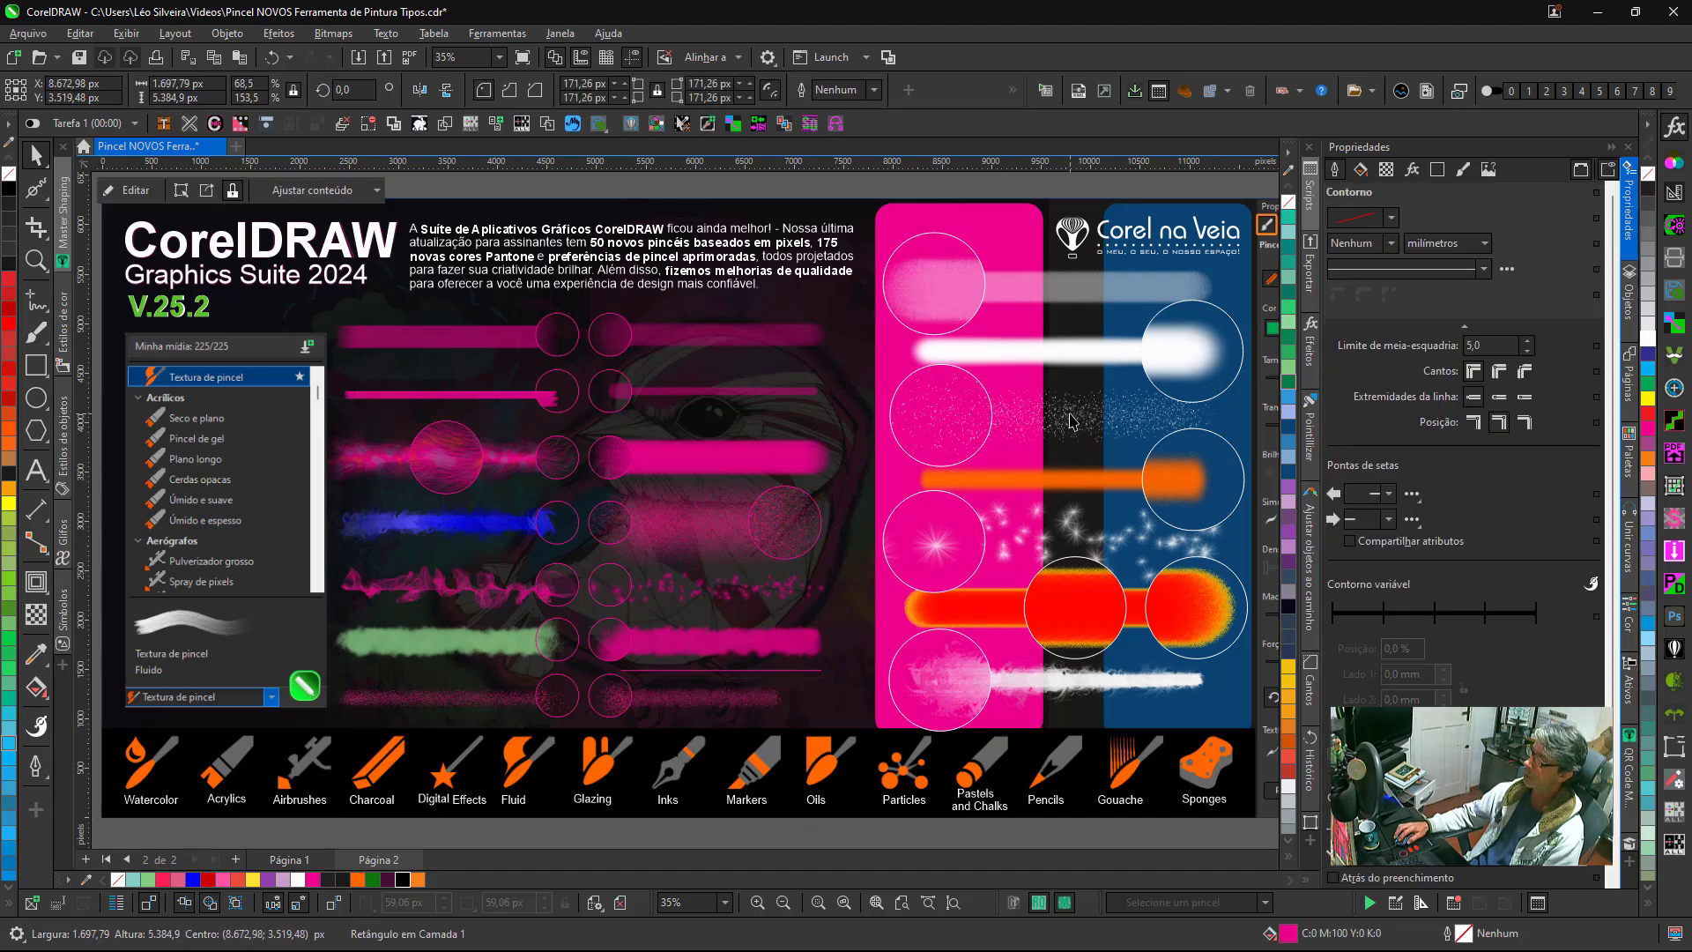
pyautogui.click(1118, 423)
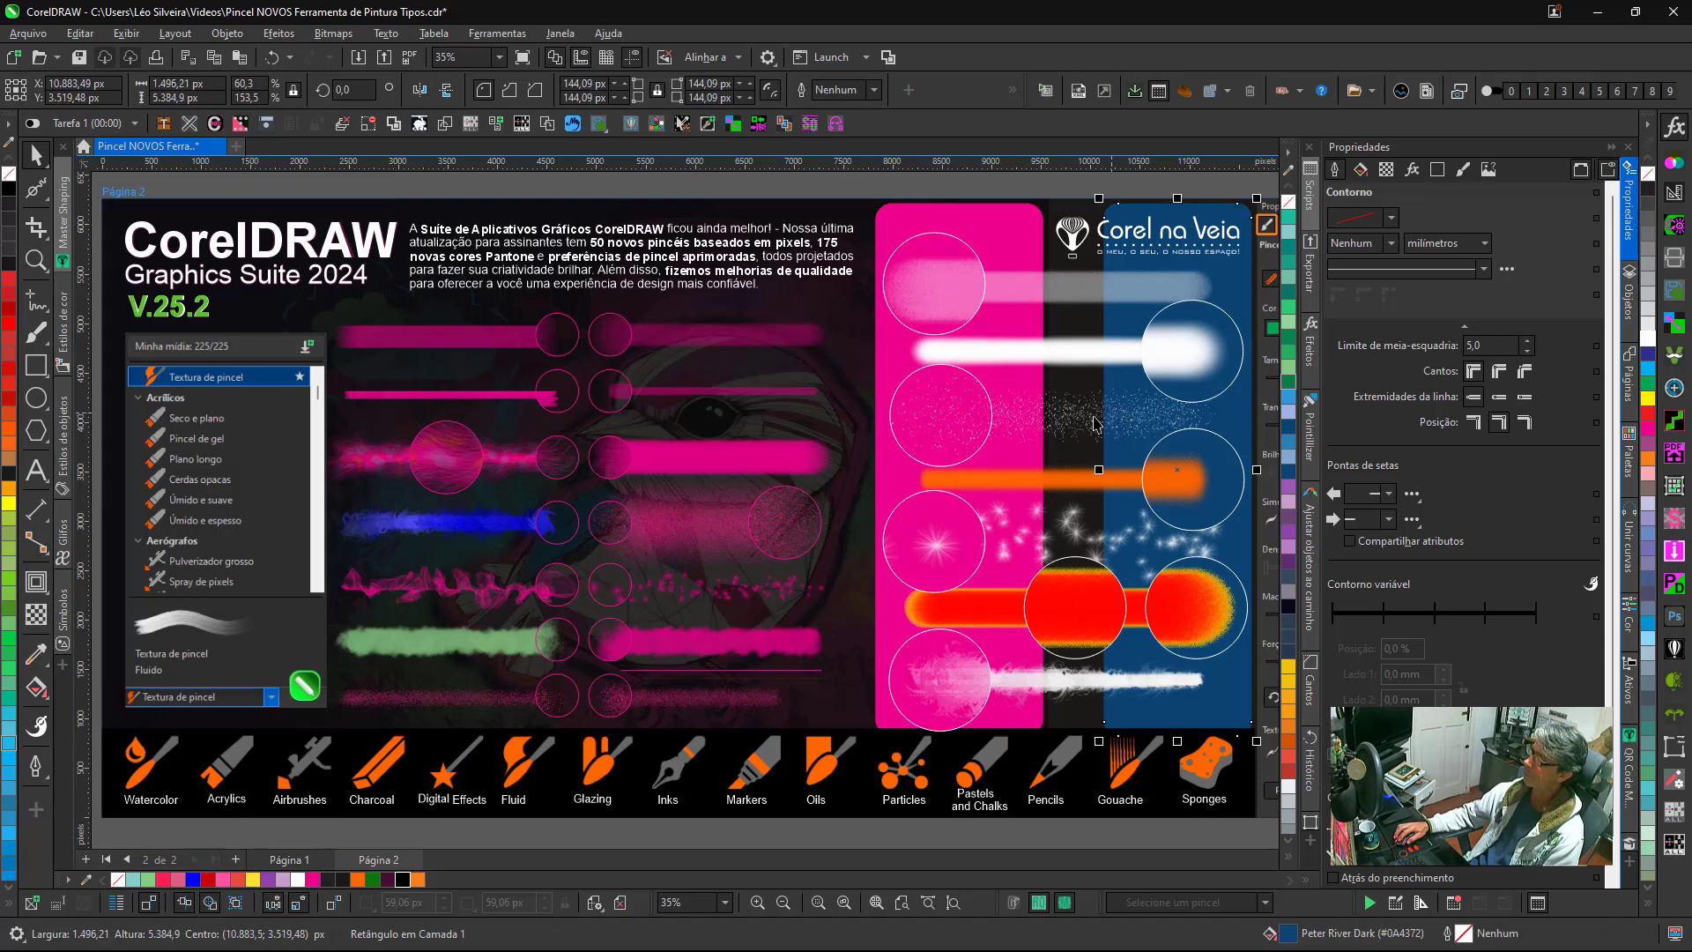
pyautogui.click(1092, 423)
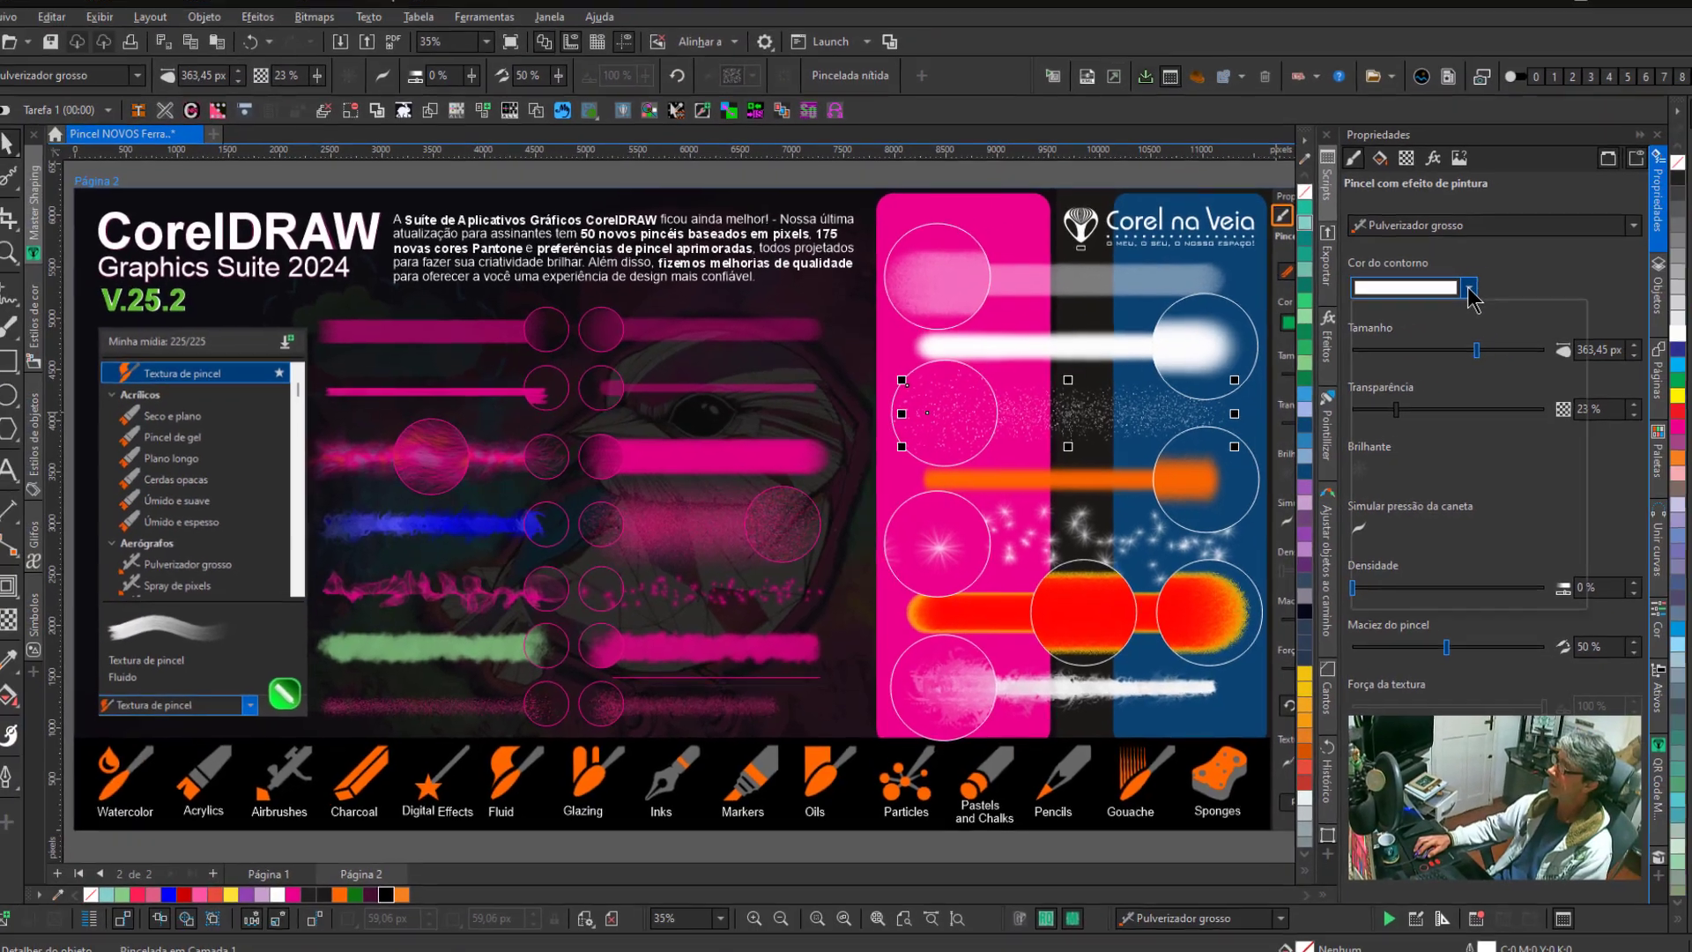
pyautogui.click(1469, 291)
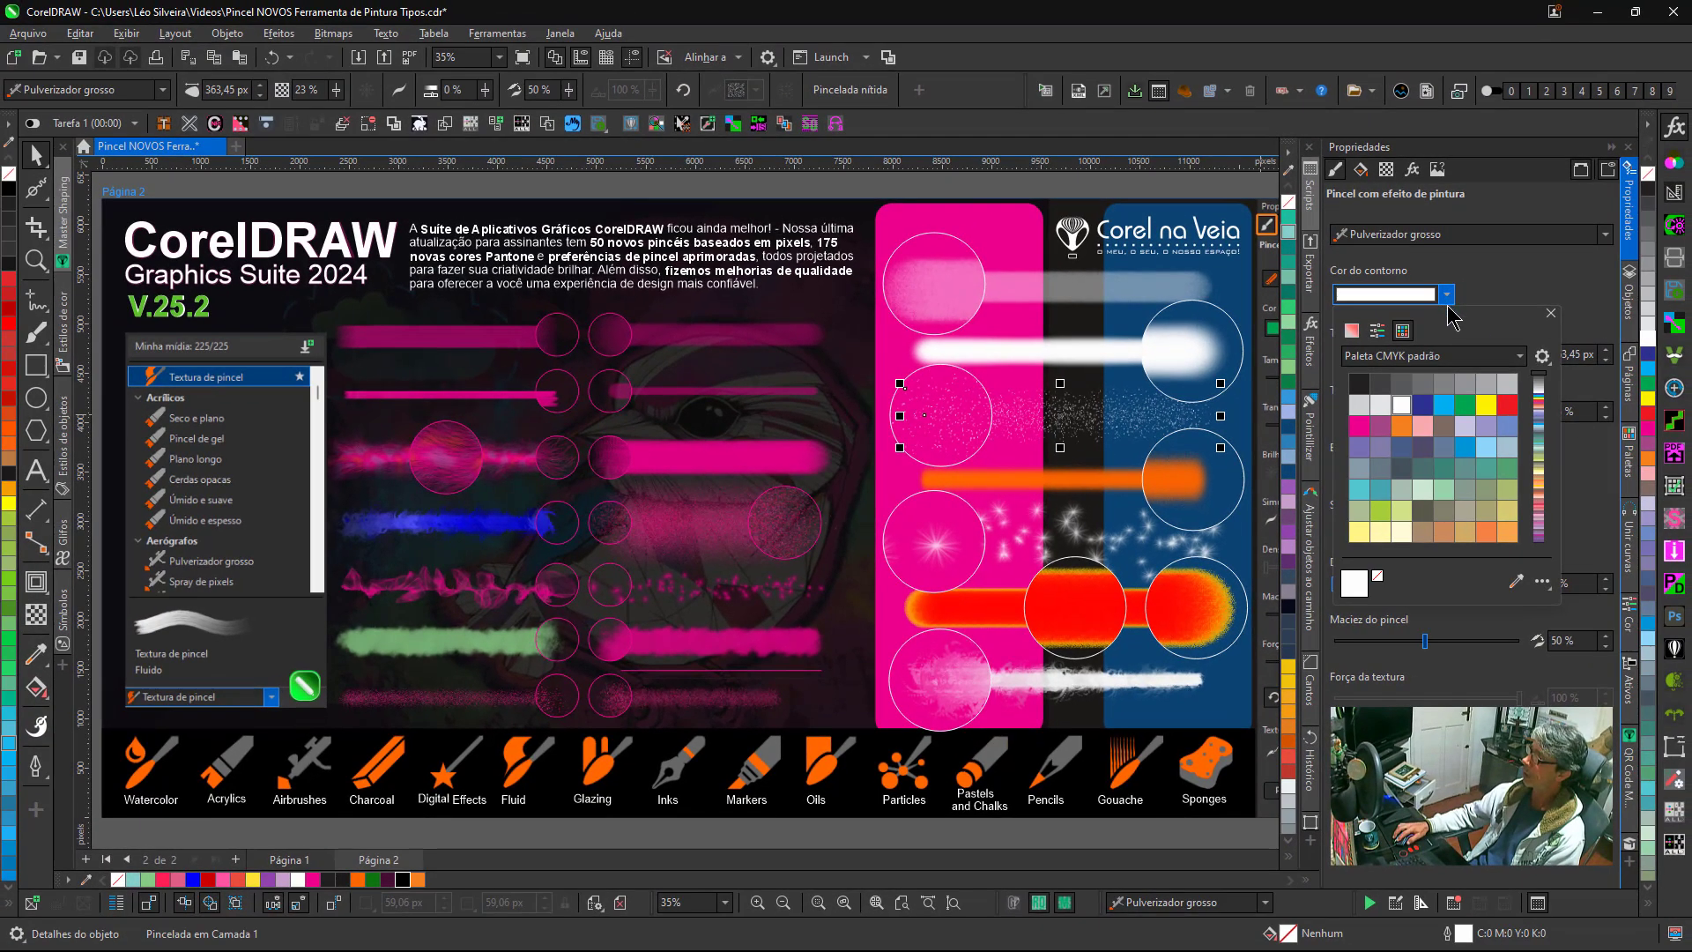
pyautogui.click(1487, 406)
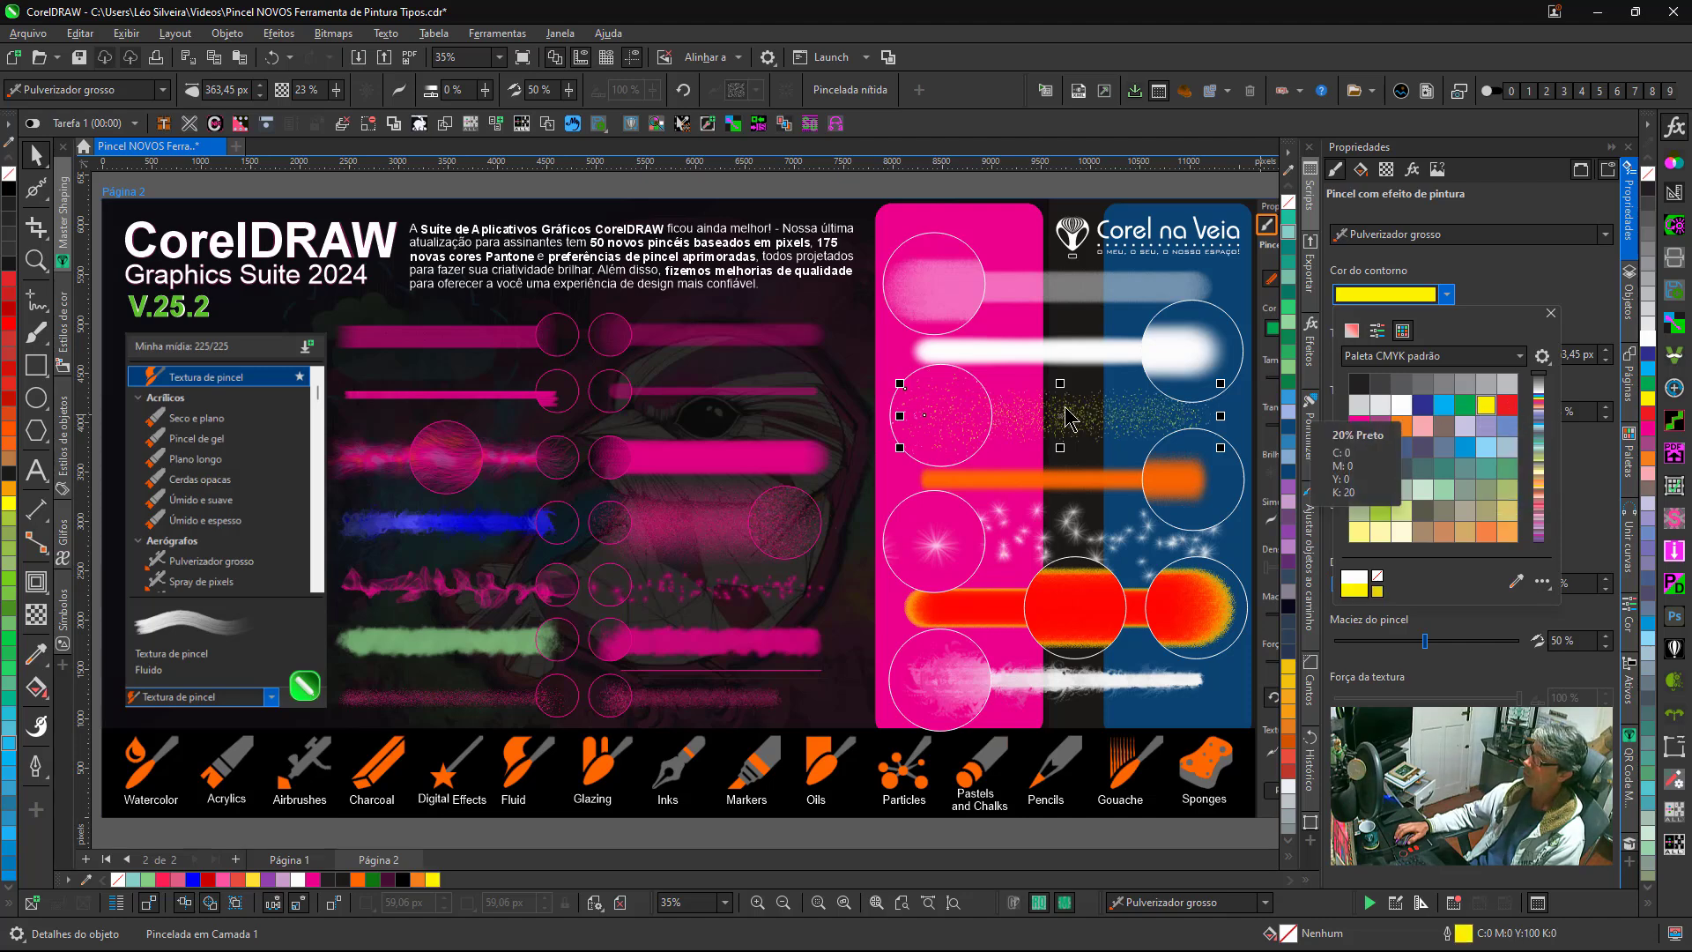
pyautogui.click(1067, 428)
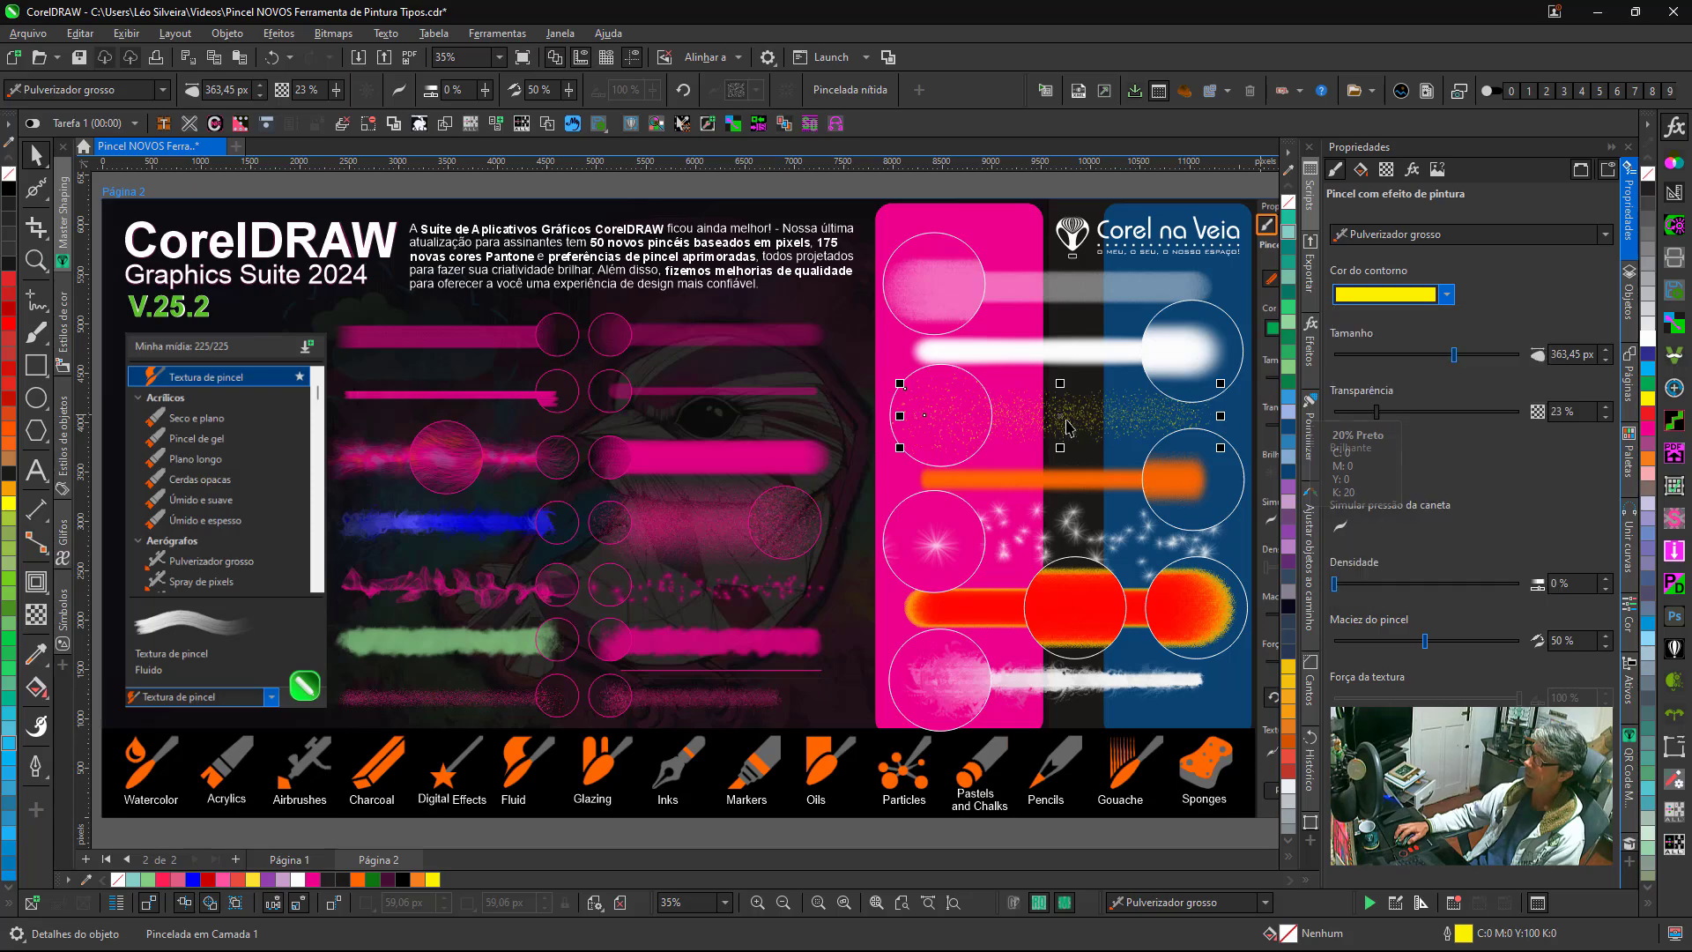
# Reduce the yellow spray stroke's brush size to 217,71 px while viewing it up close.
pyautogui.scroll(2, 1063, 419)
pyautogui.moveTo(683, 558); pyautogui.dragTo(916, 604)
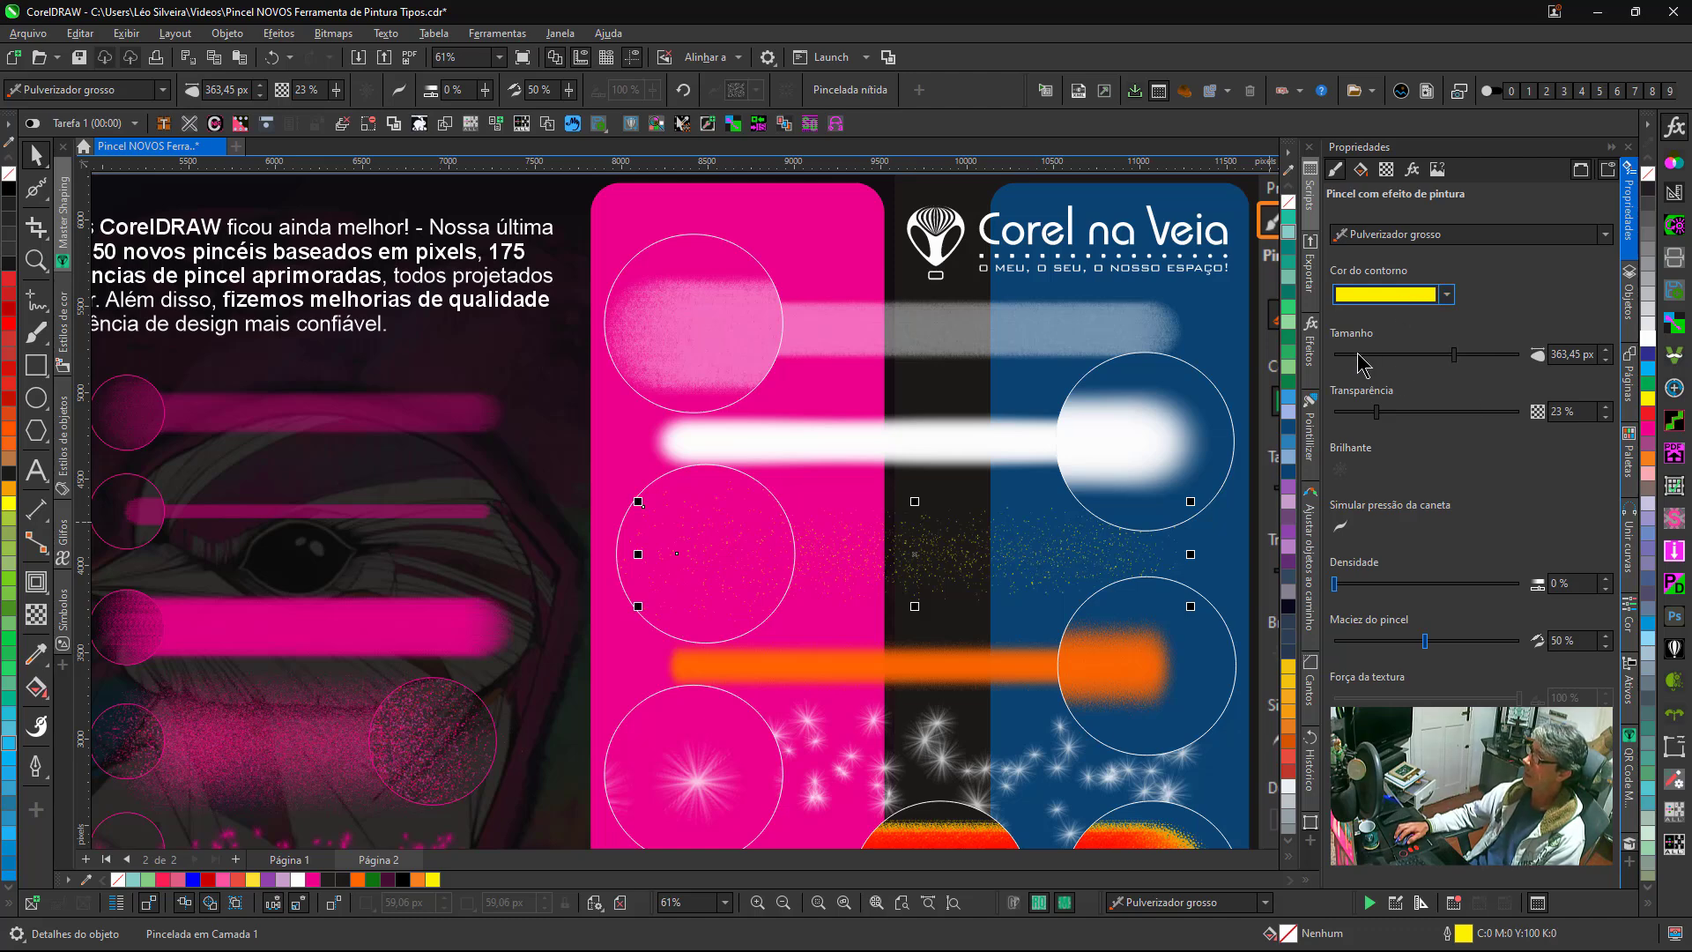
pyautogui.moveTo(1453, 356)
pyautogui.mouseDown()
pyautogui.moveTo(1401, 365)
pyautogui.moveTo(1434, 357)
pyautogui.mouseUp()
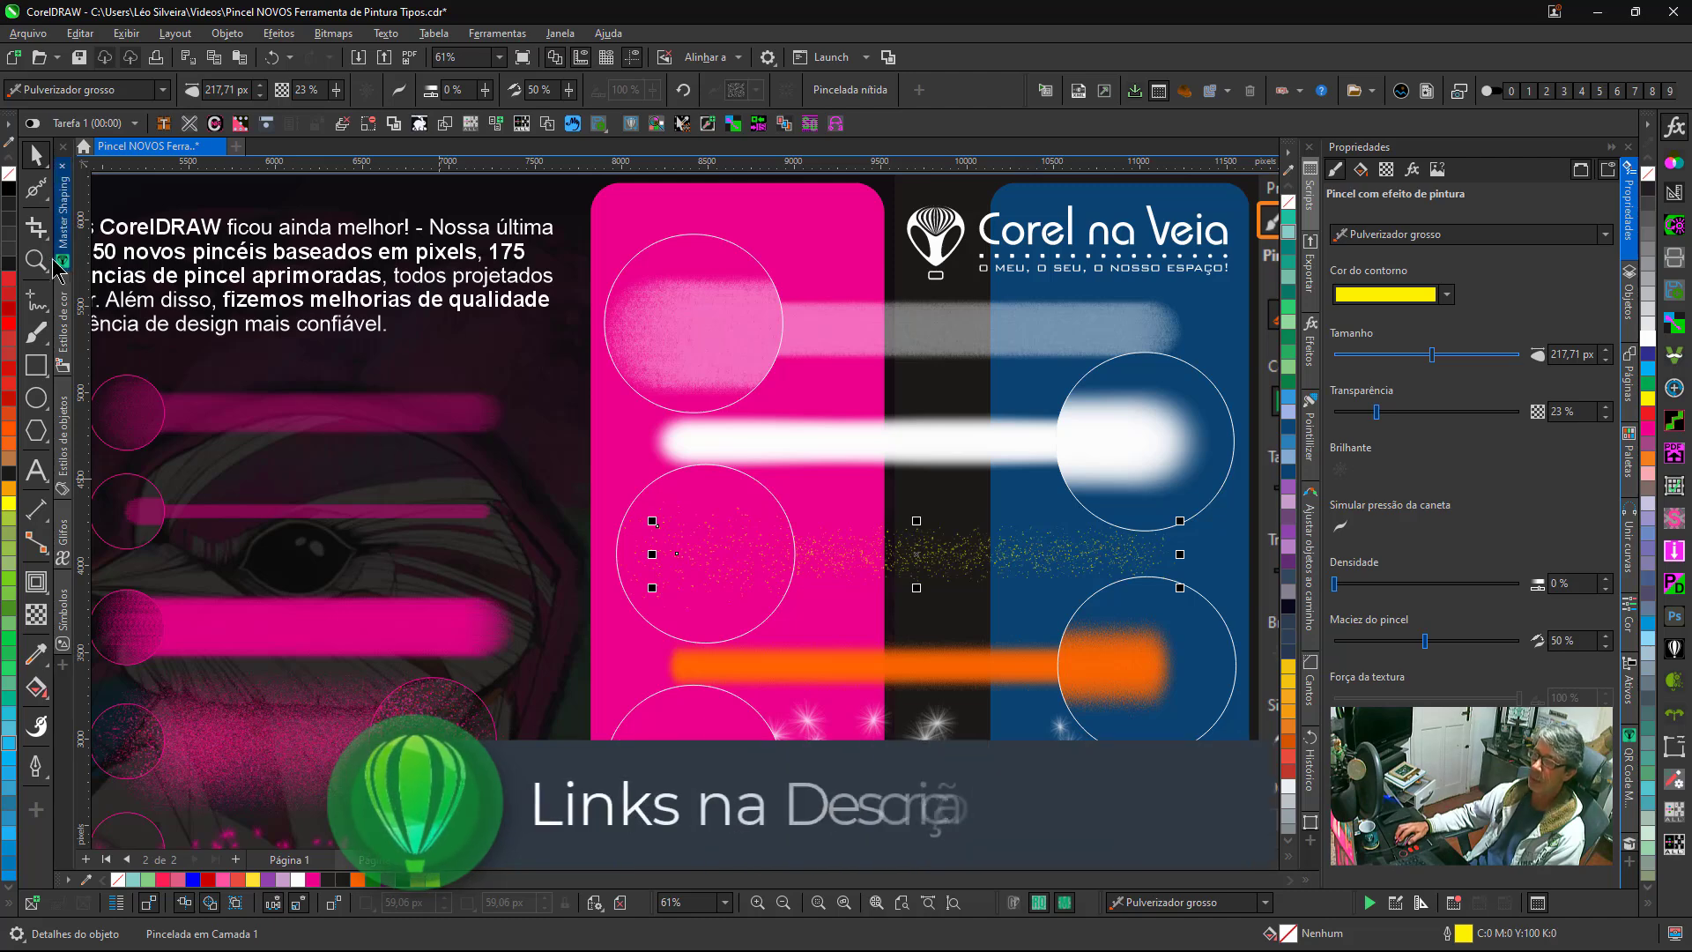
pyautogui.click(43, 199)
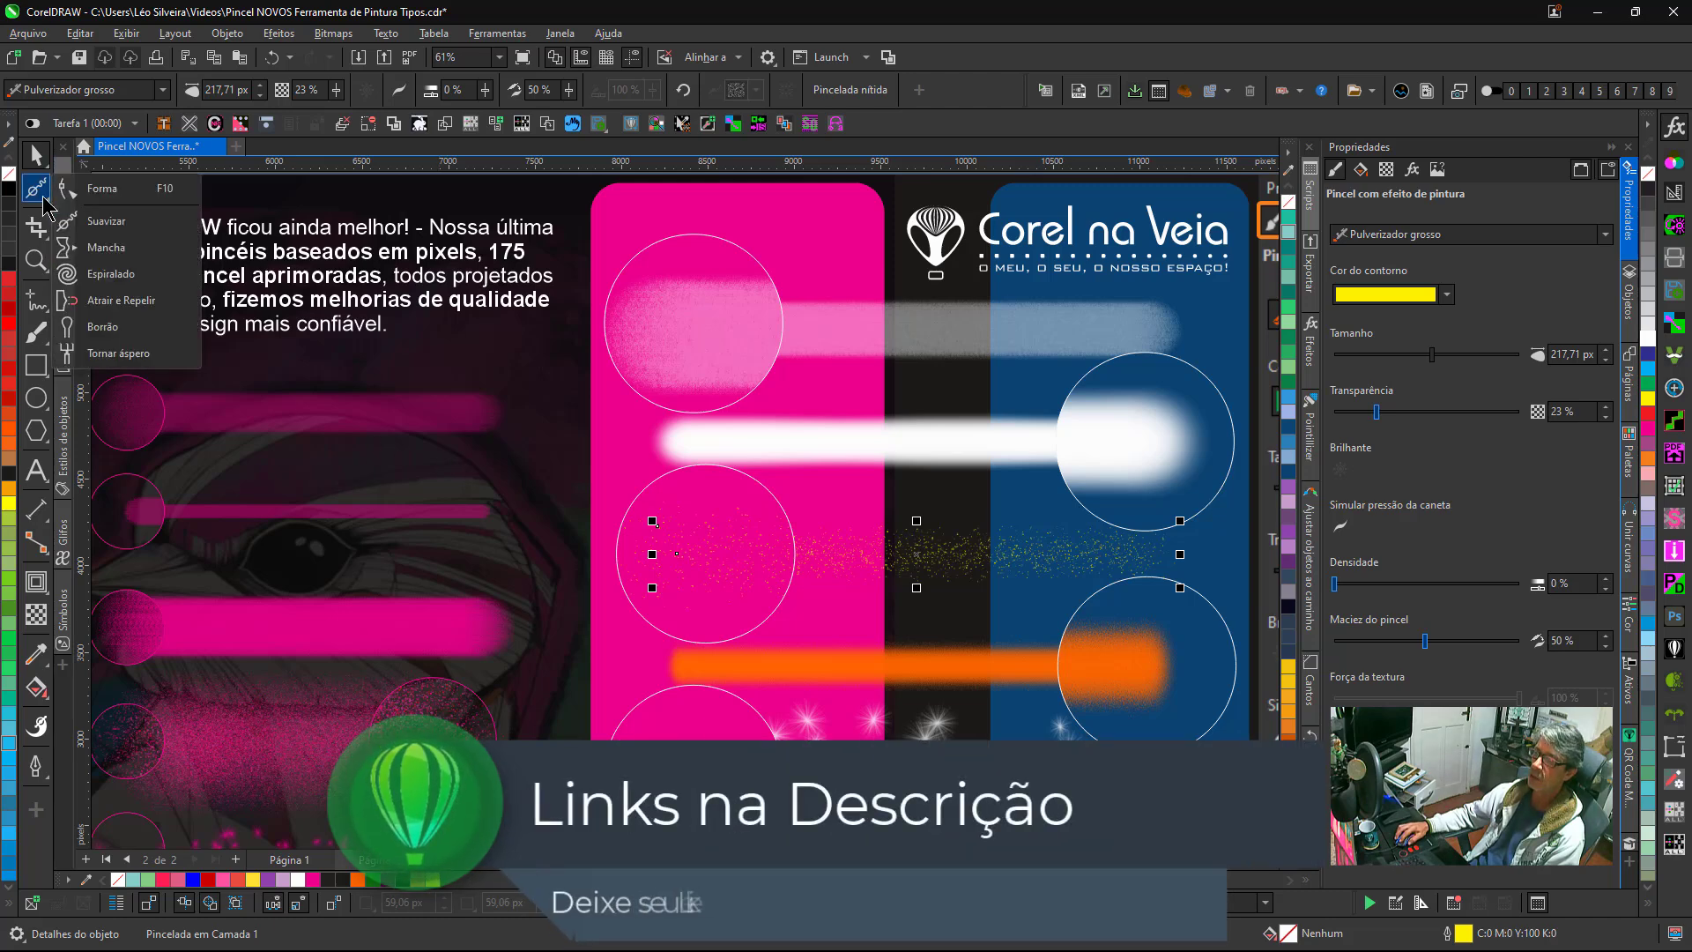
pyautogui.click(106, 249)
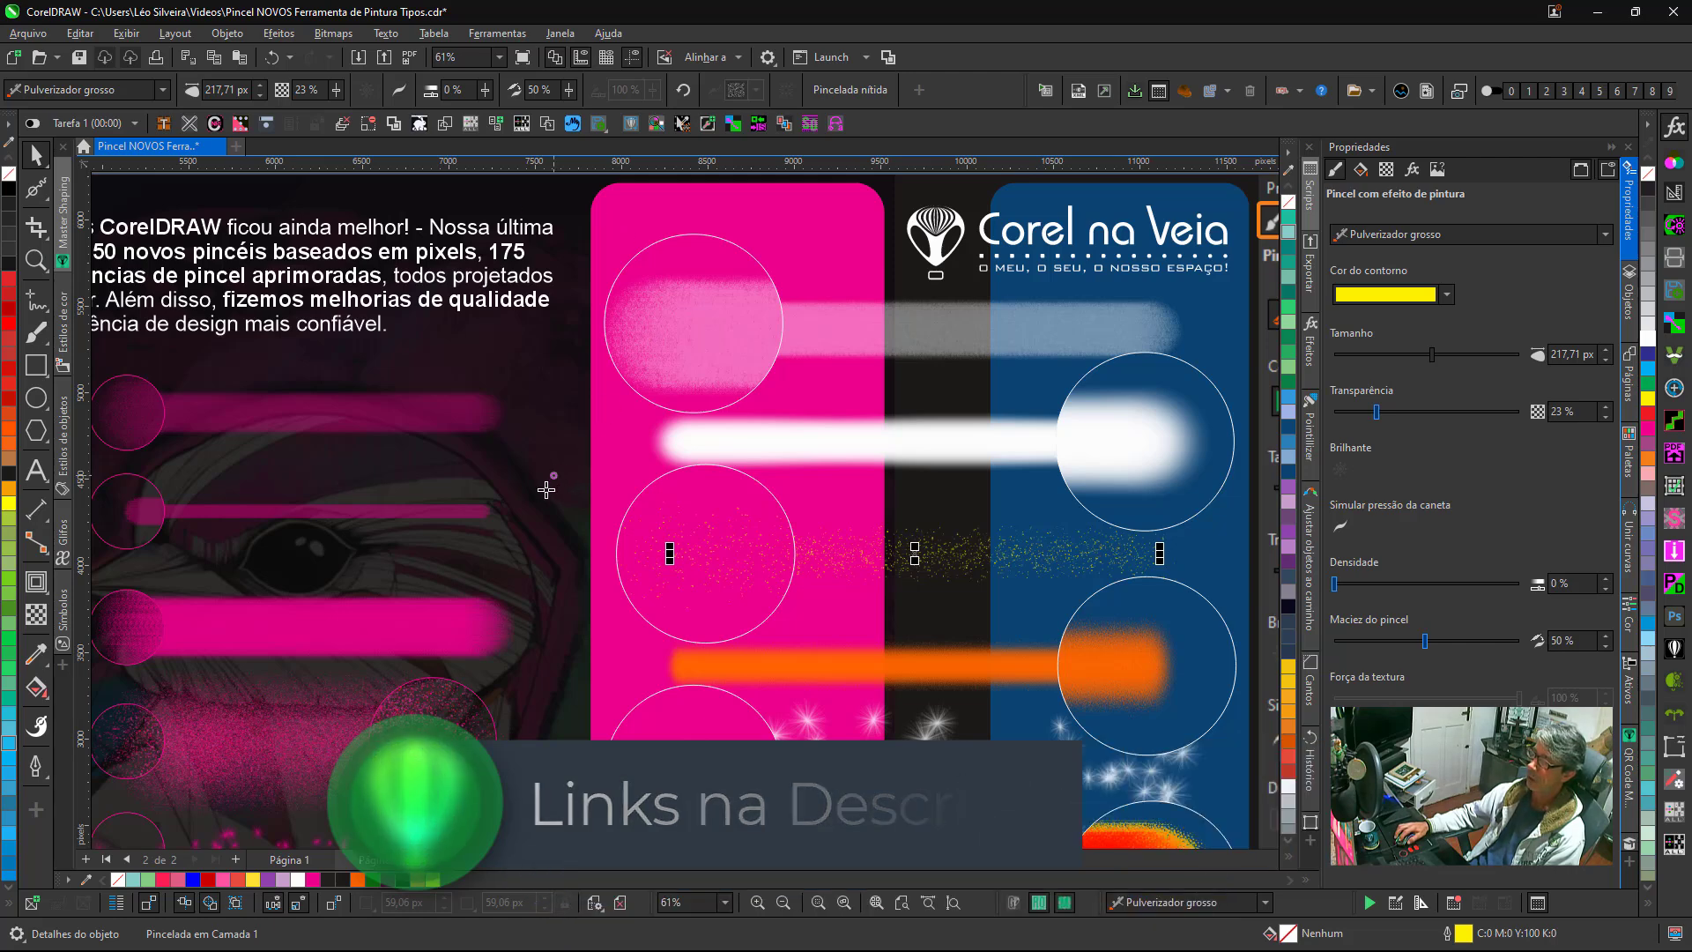
pyautogui.moveTo(641, 389); pyautogui.dragTo(607, 432)
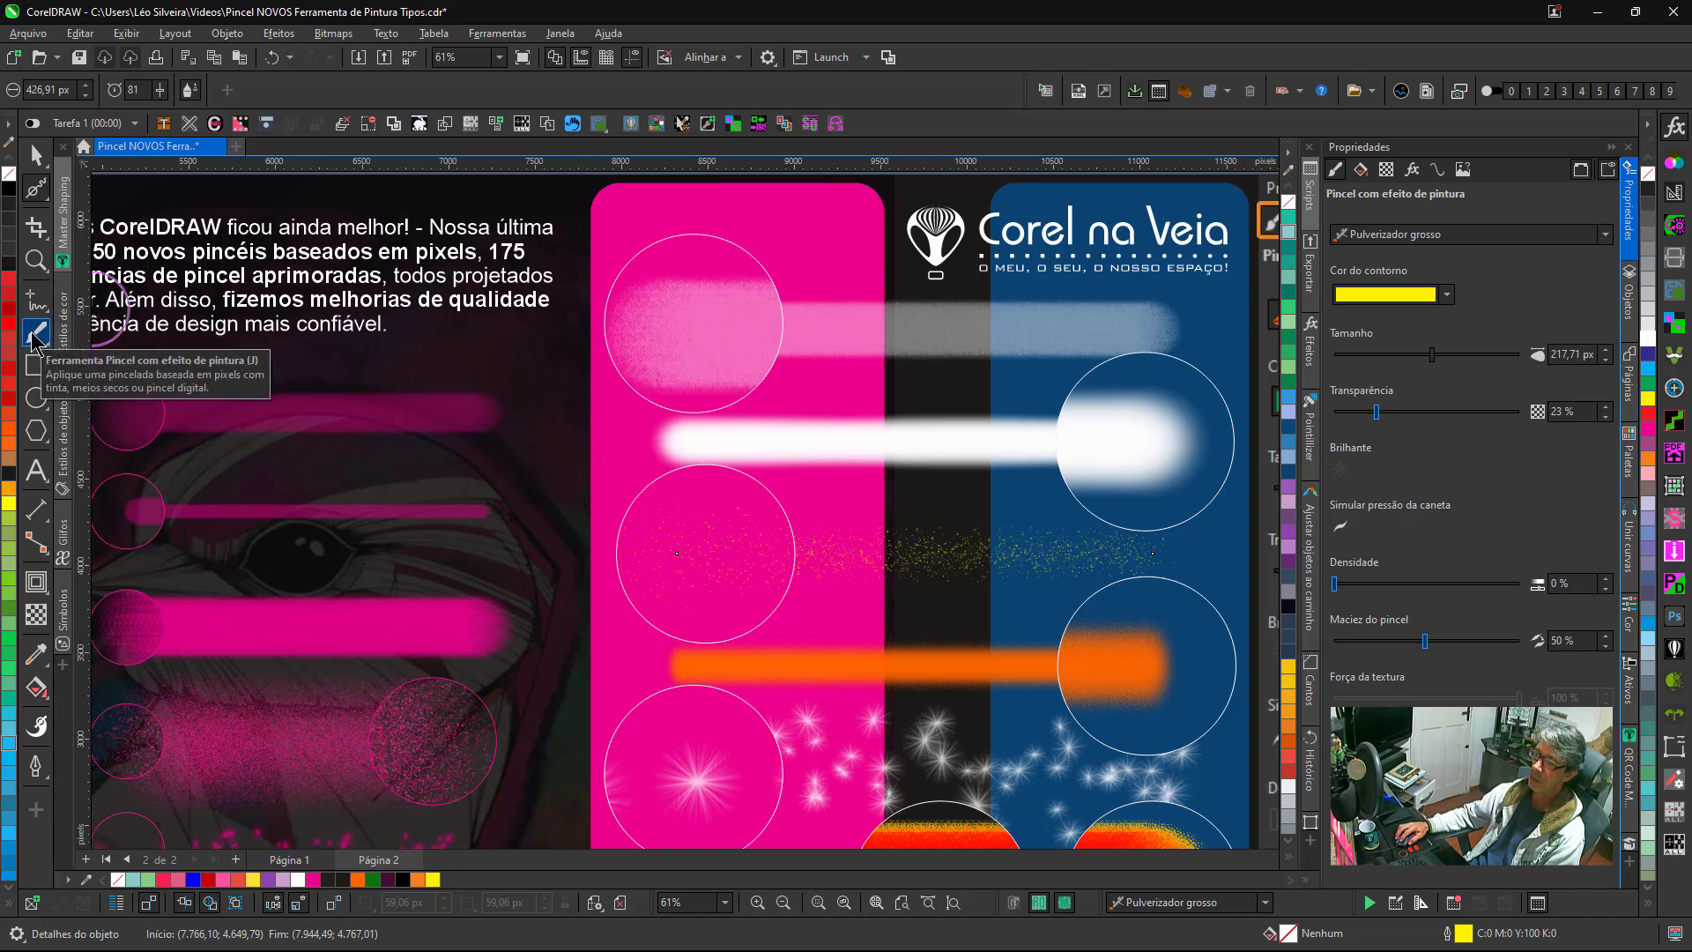
# Paint a short yellow test stroke with the Pulverizador grosso brush beside the pink panel, and undo it.
pyautogui.press('j')
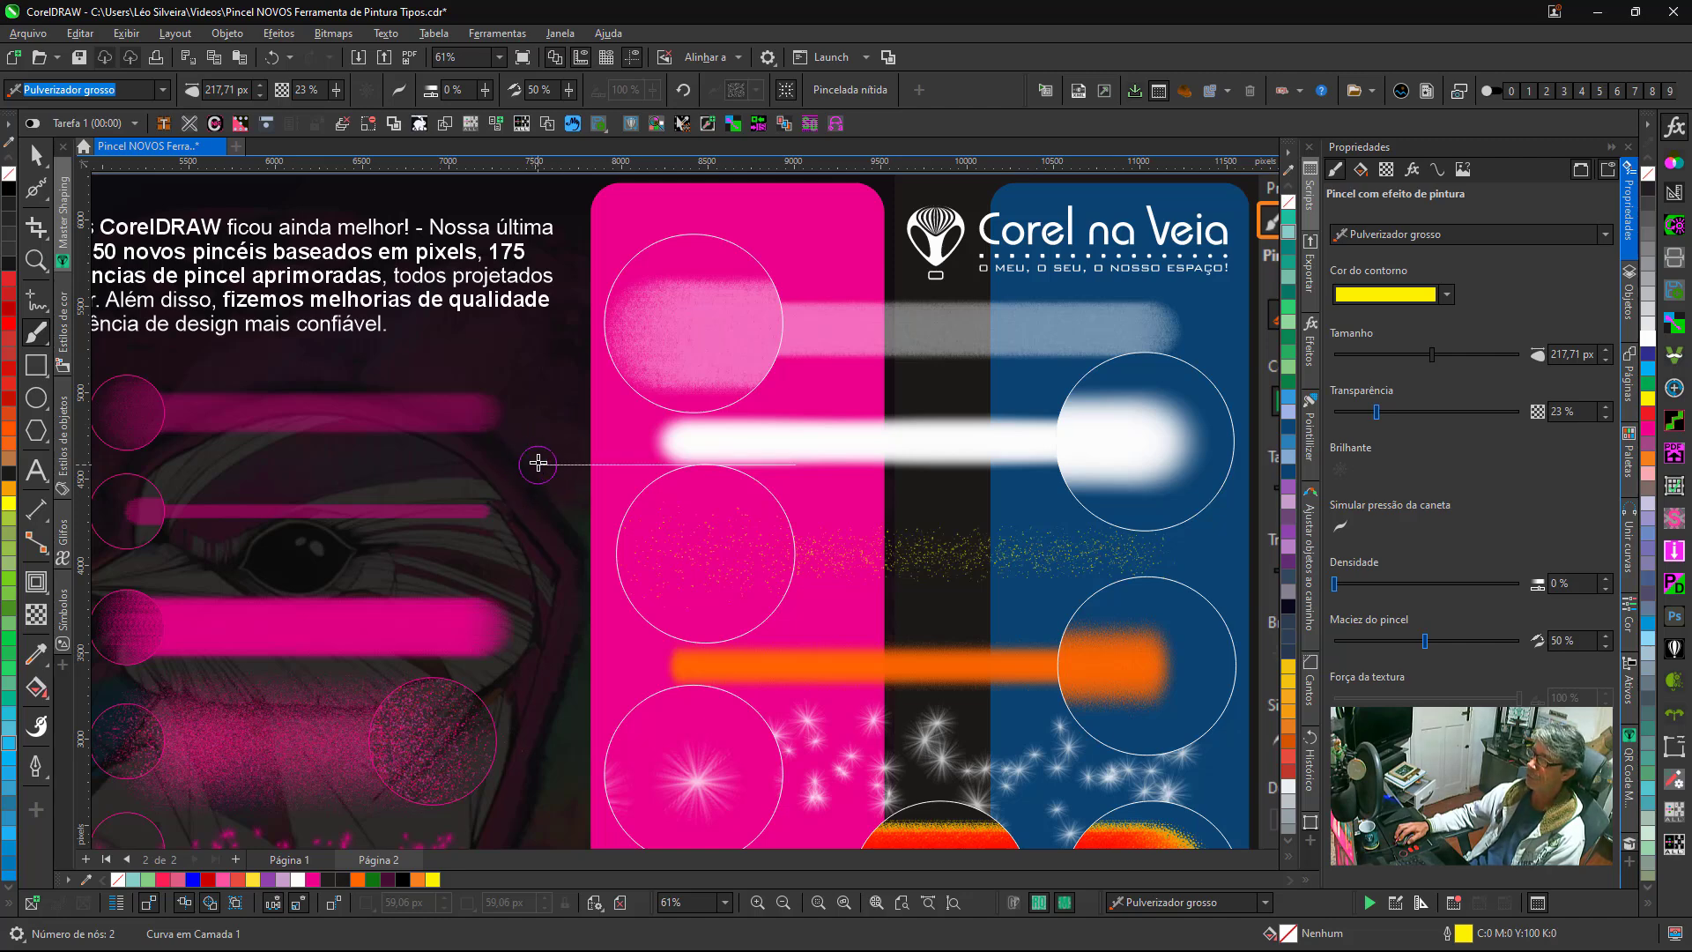
pyautogui.moveTo(538, 464); pyautogui.dragTo(584, 415)
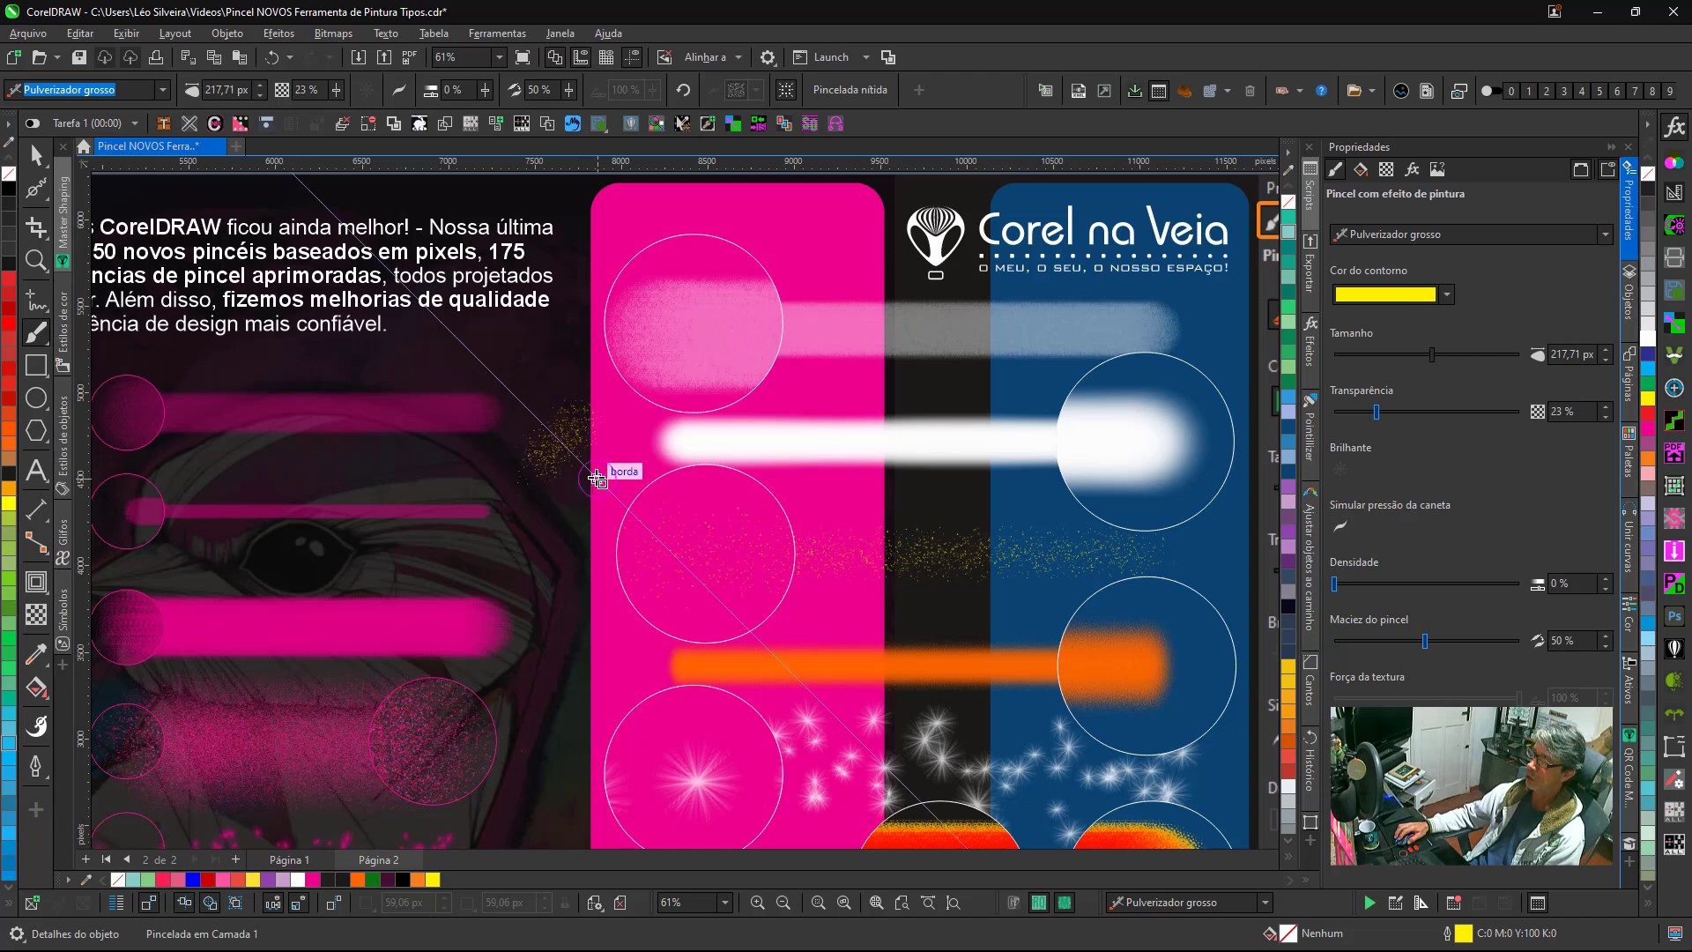
pyautogui.hotkey('ctrl', 'z')
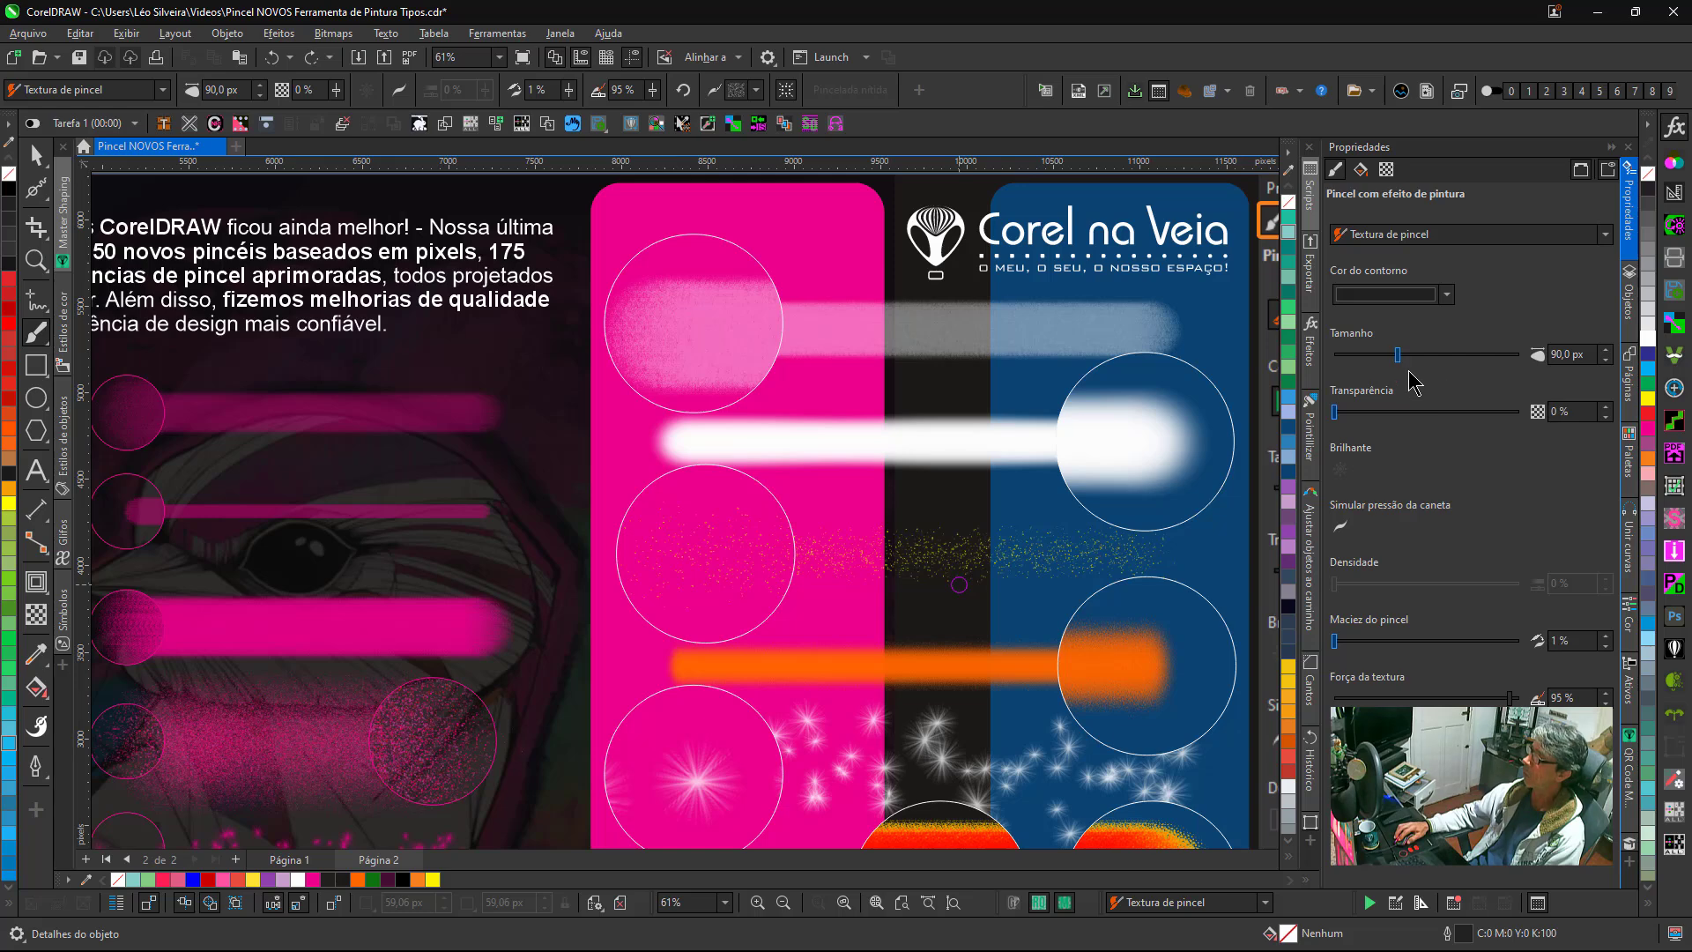
# Try sizes of 309,47 px, 710,63 px and 107,12 px for the Textura de pincel brush.
pyautogui.click(1449, 353)
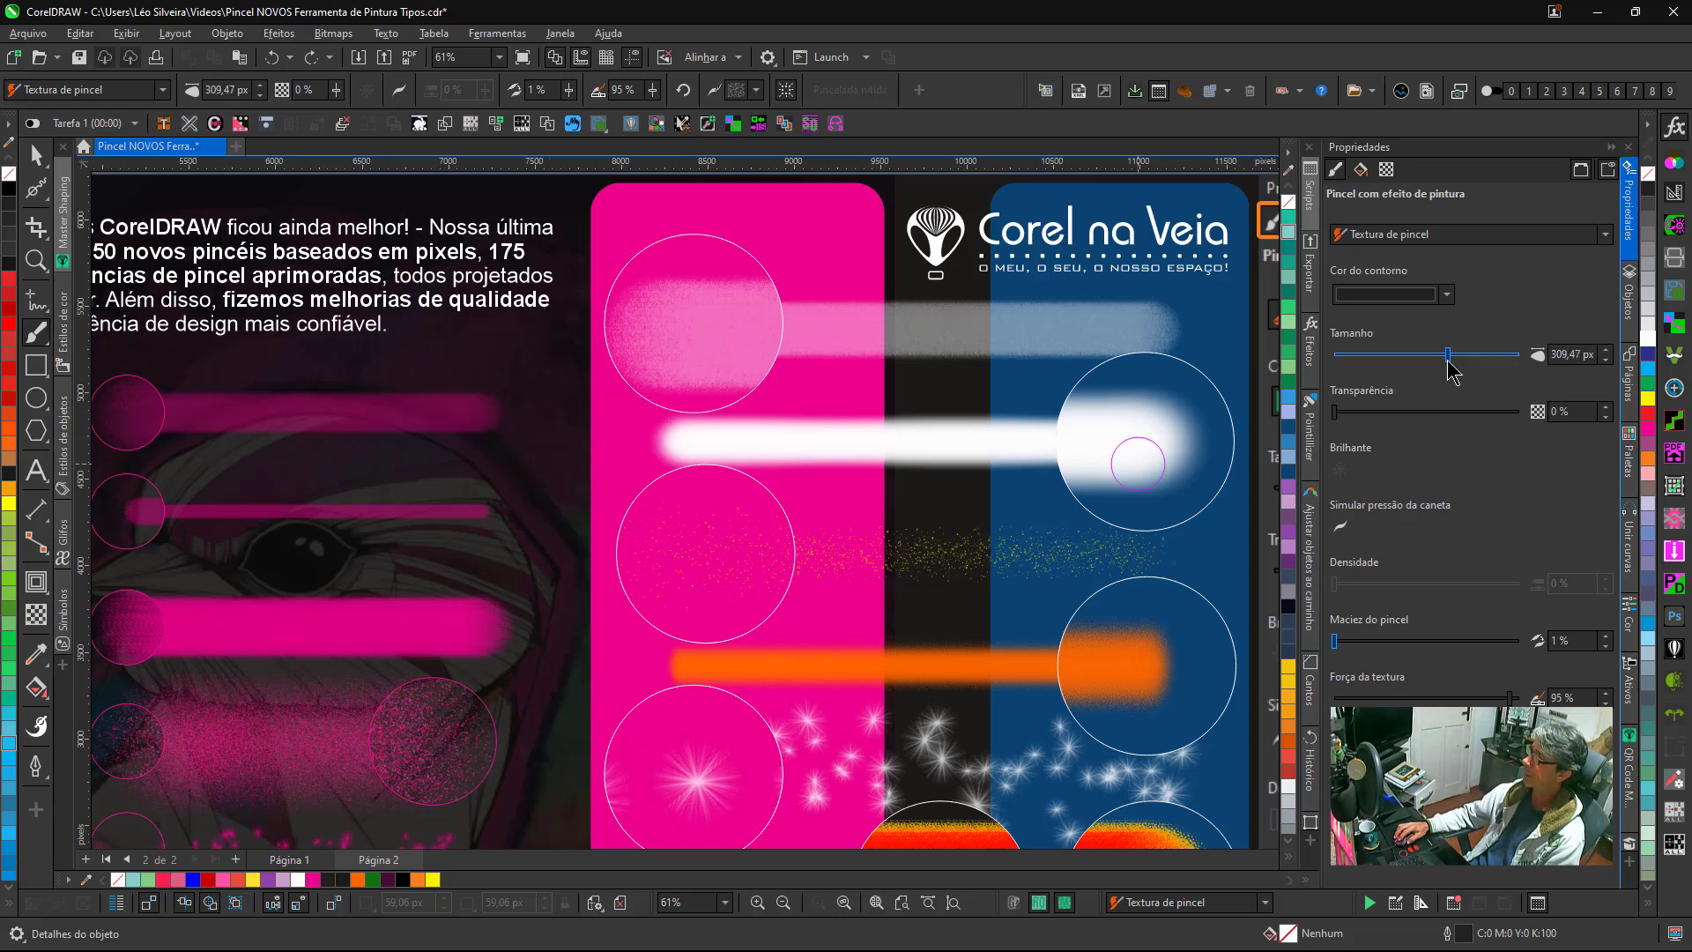
pyautogui.click(1485, 354)
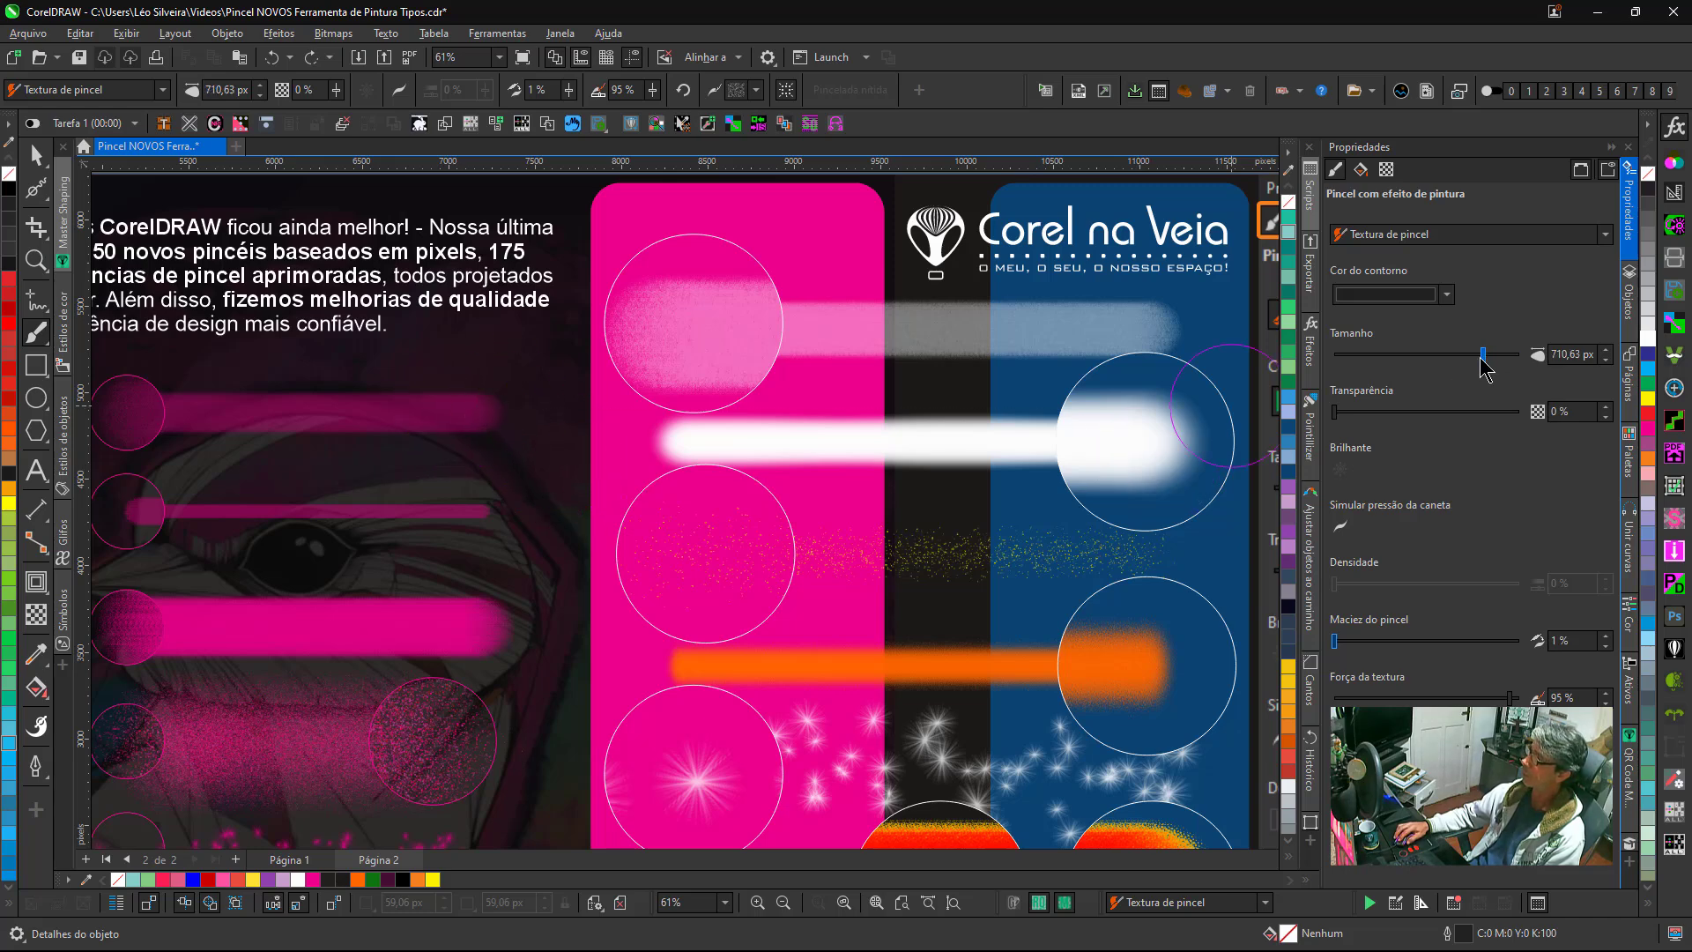
pyautogui.click(1406, 356)
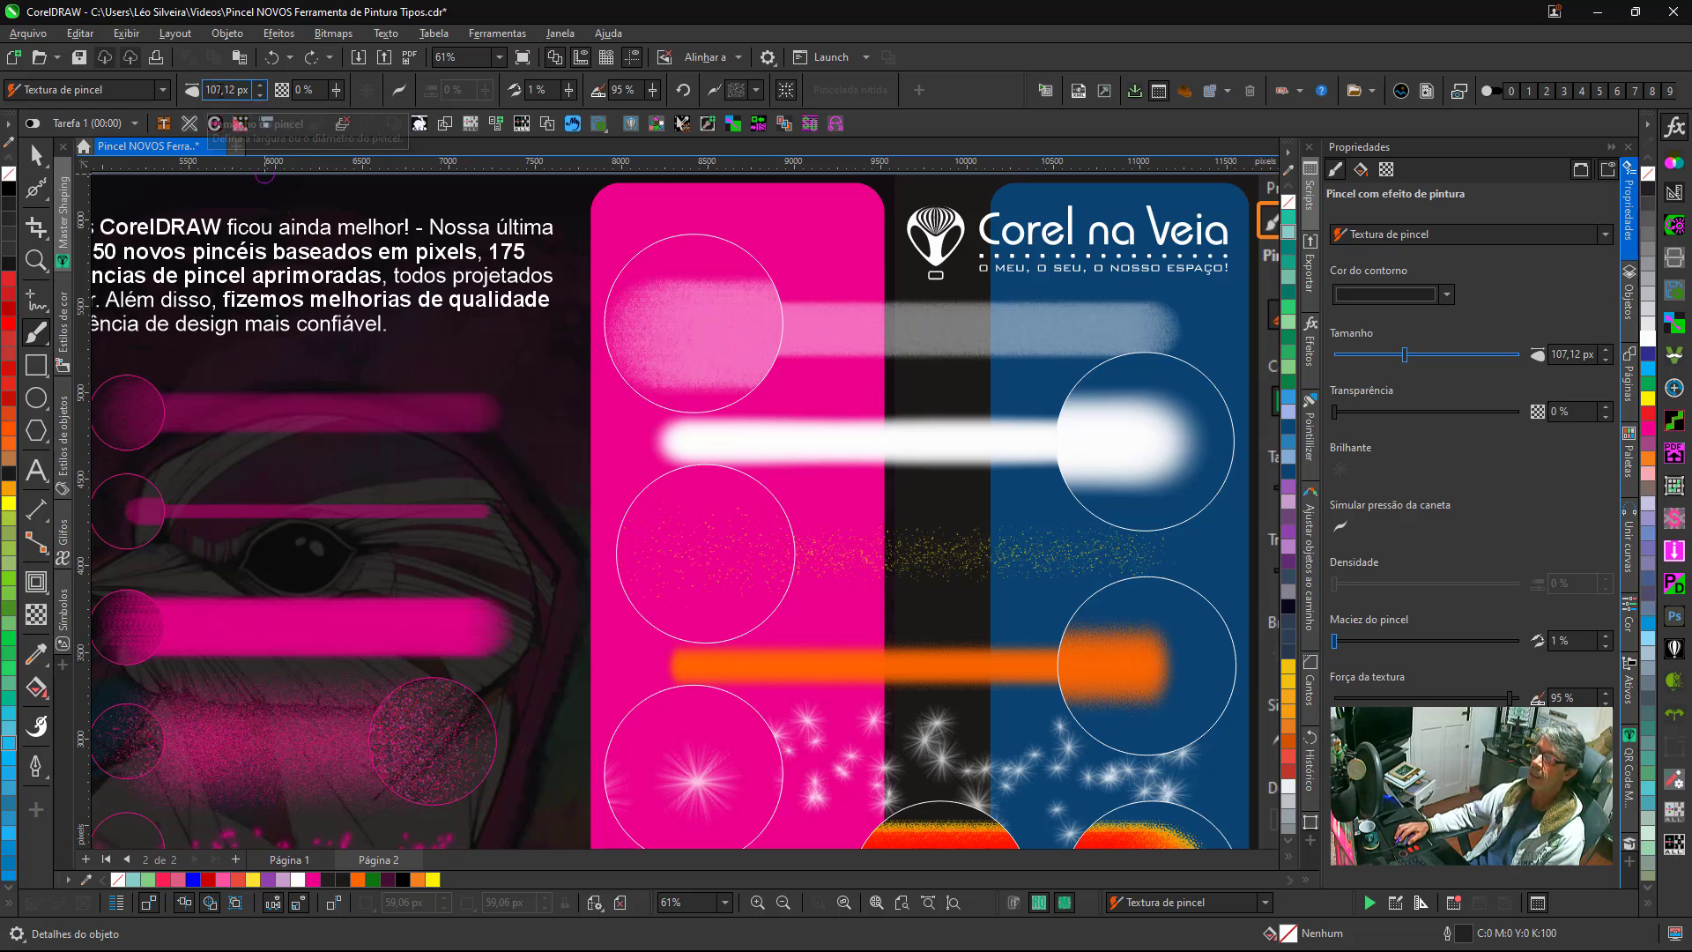
# Increase the Textura de pincel brush size in stages up to 385,12 px, and finally set it to 222,34 px.
pyautogui.moveTo(261, 90); pyautogui.dragTo(260, 67)
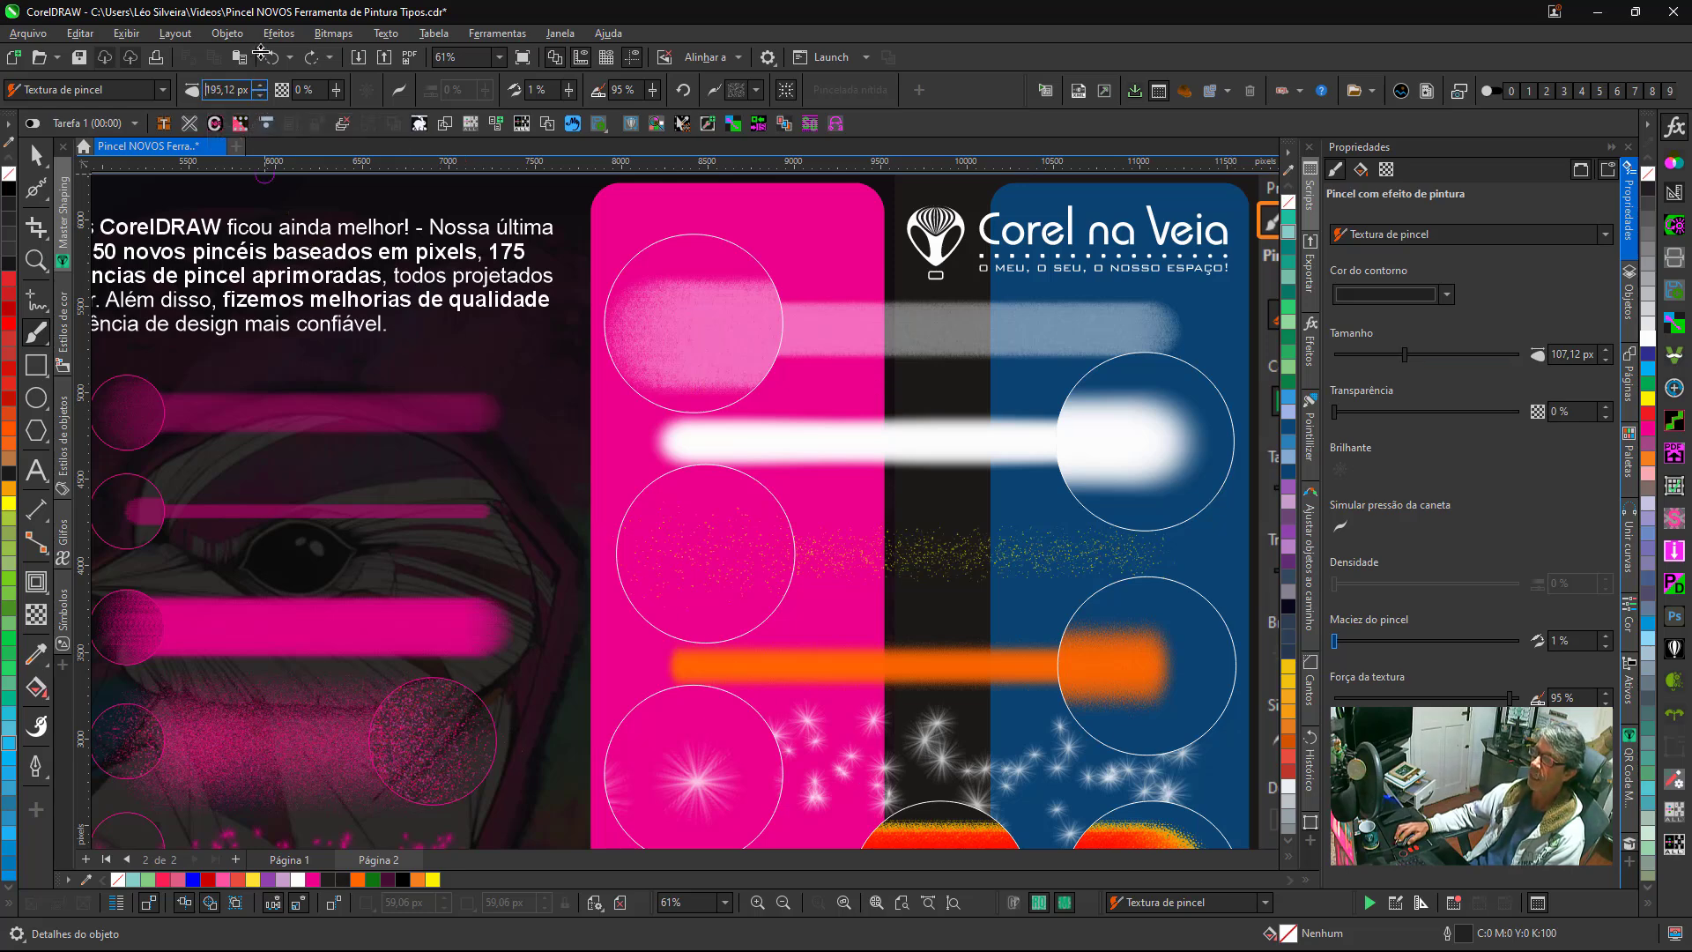
pyautogui.press('Return')
pyautogui.moveTo(260, 90); pyautogui.dragTo(262, 43)
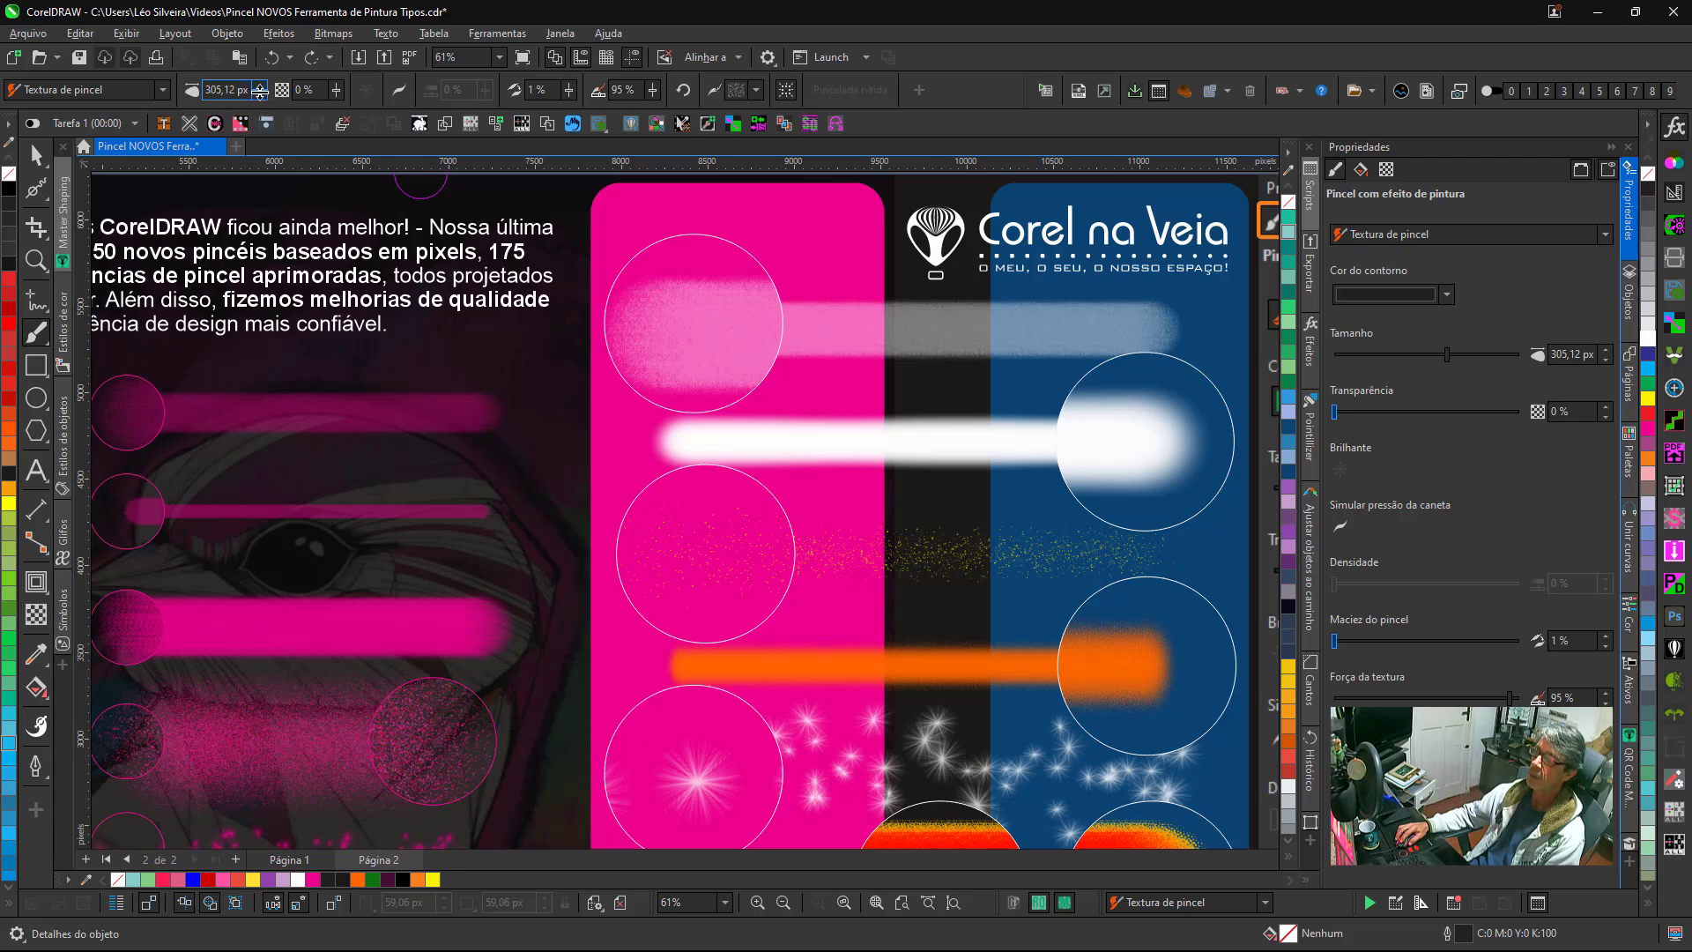
pyautogui.moveTo(261, 90); pyautogui.dragTo(268, 59)
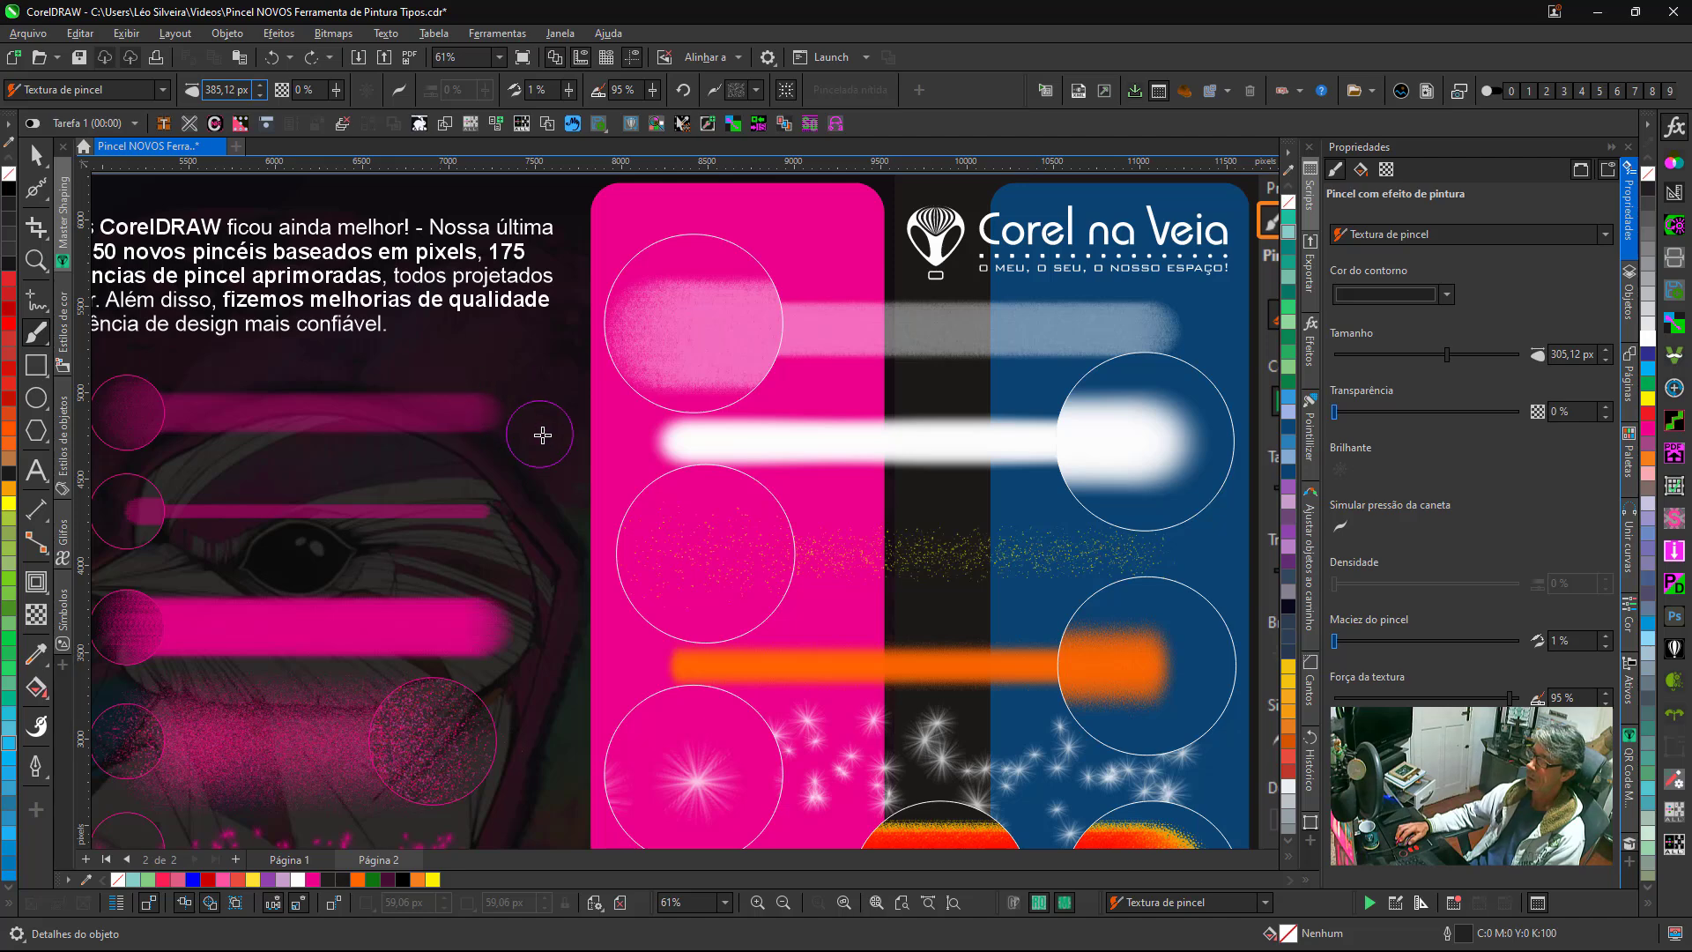
pyautogui.press('Return')
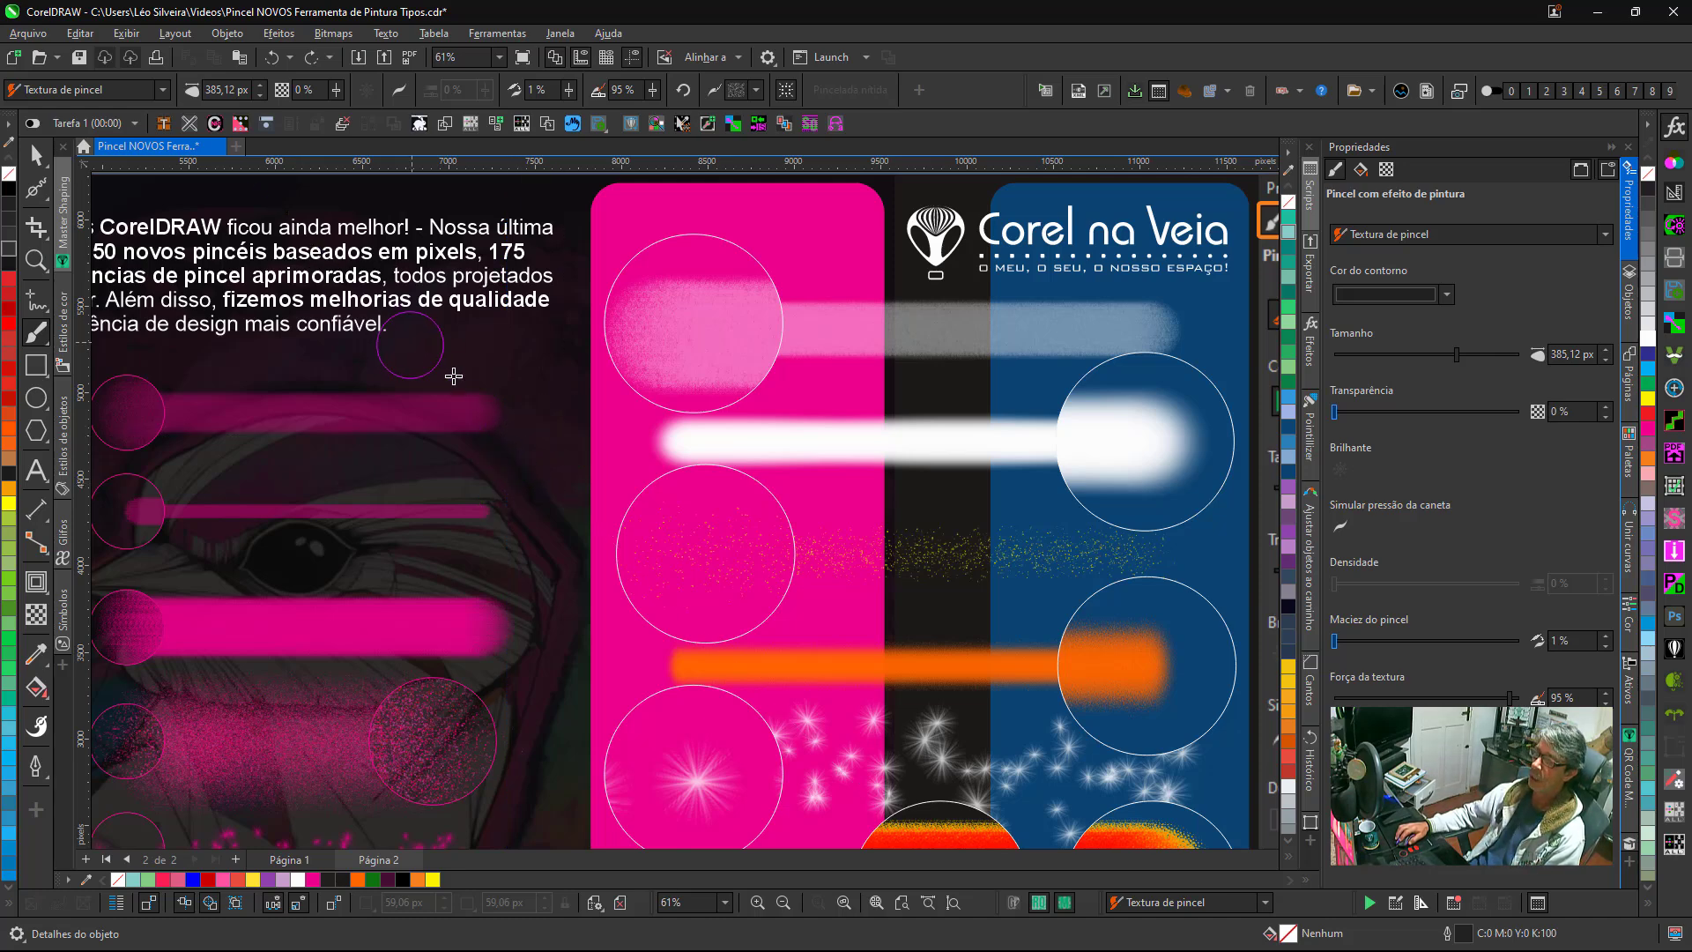
pyautogui.click(1435, 355)
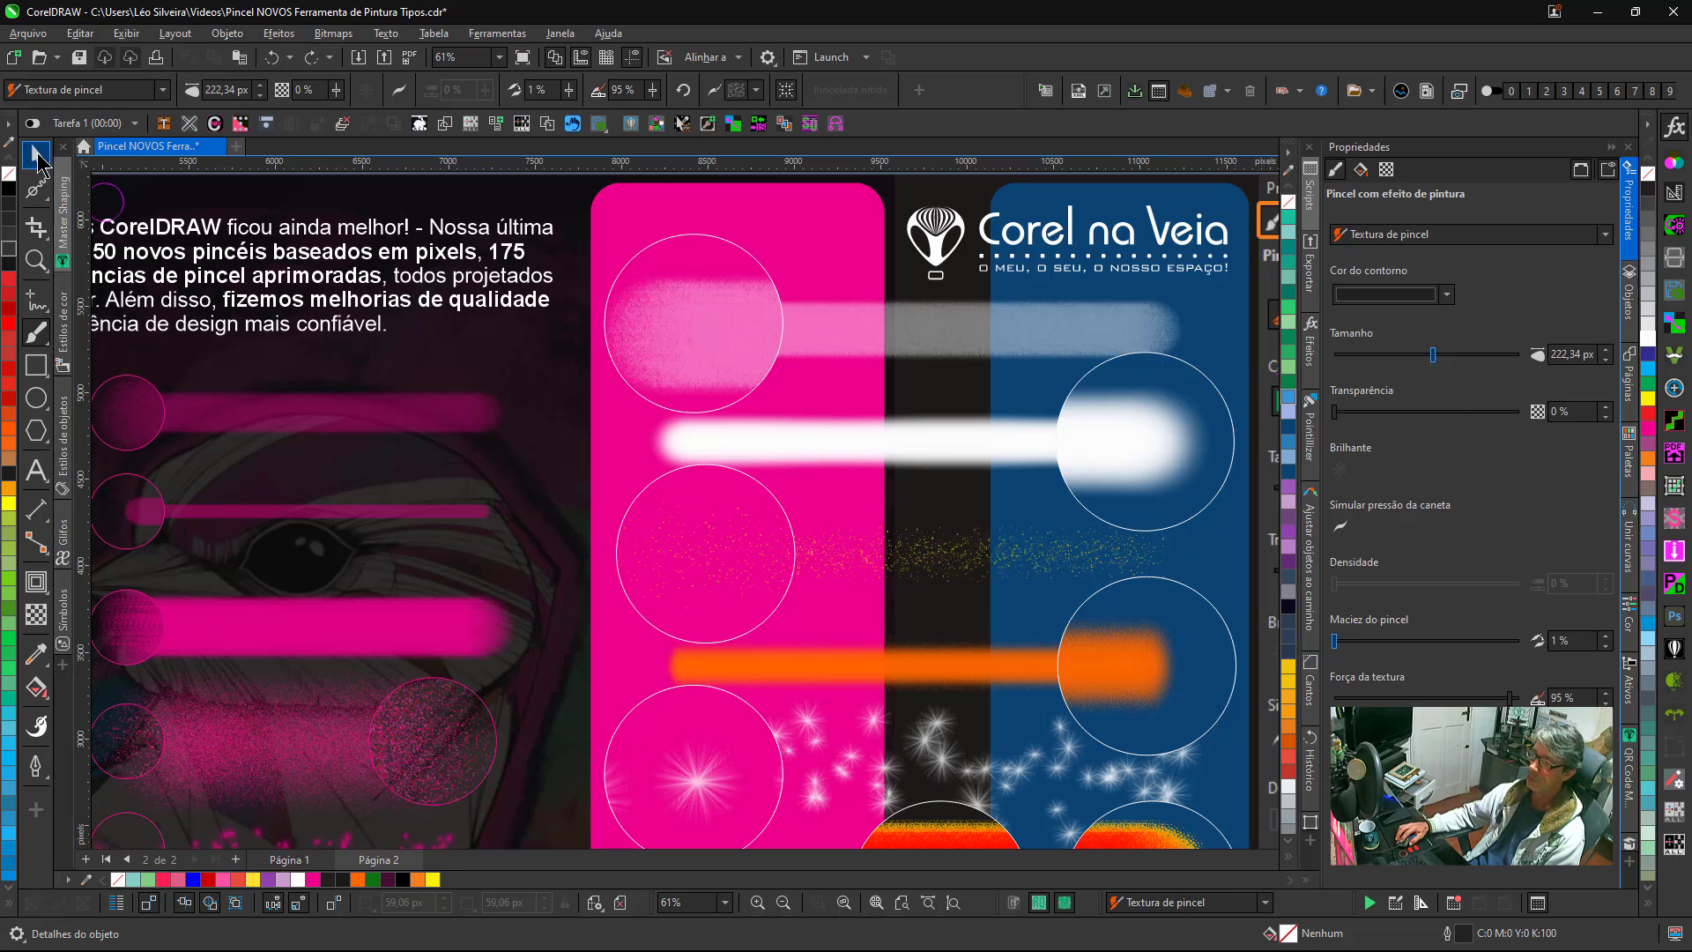
# Select the soft white stroke (Suave) above the yellow spray and recolour it Banana yellow from the document palette.
pyautogui.press('space')
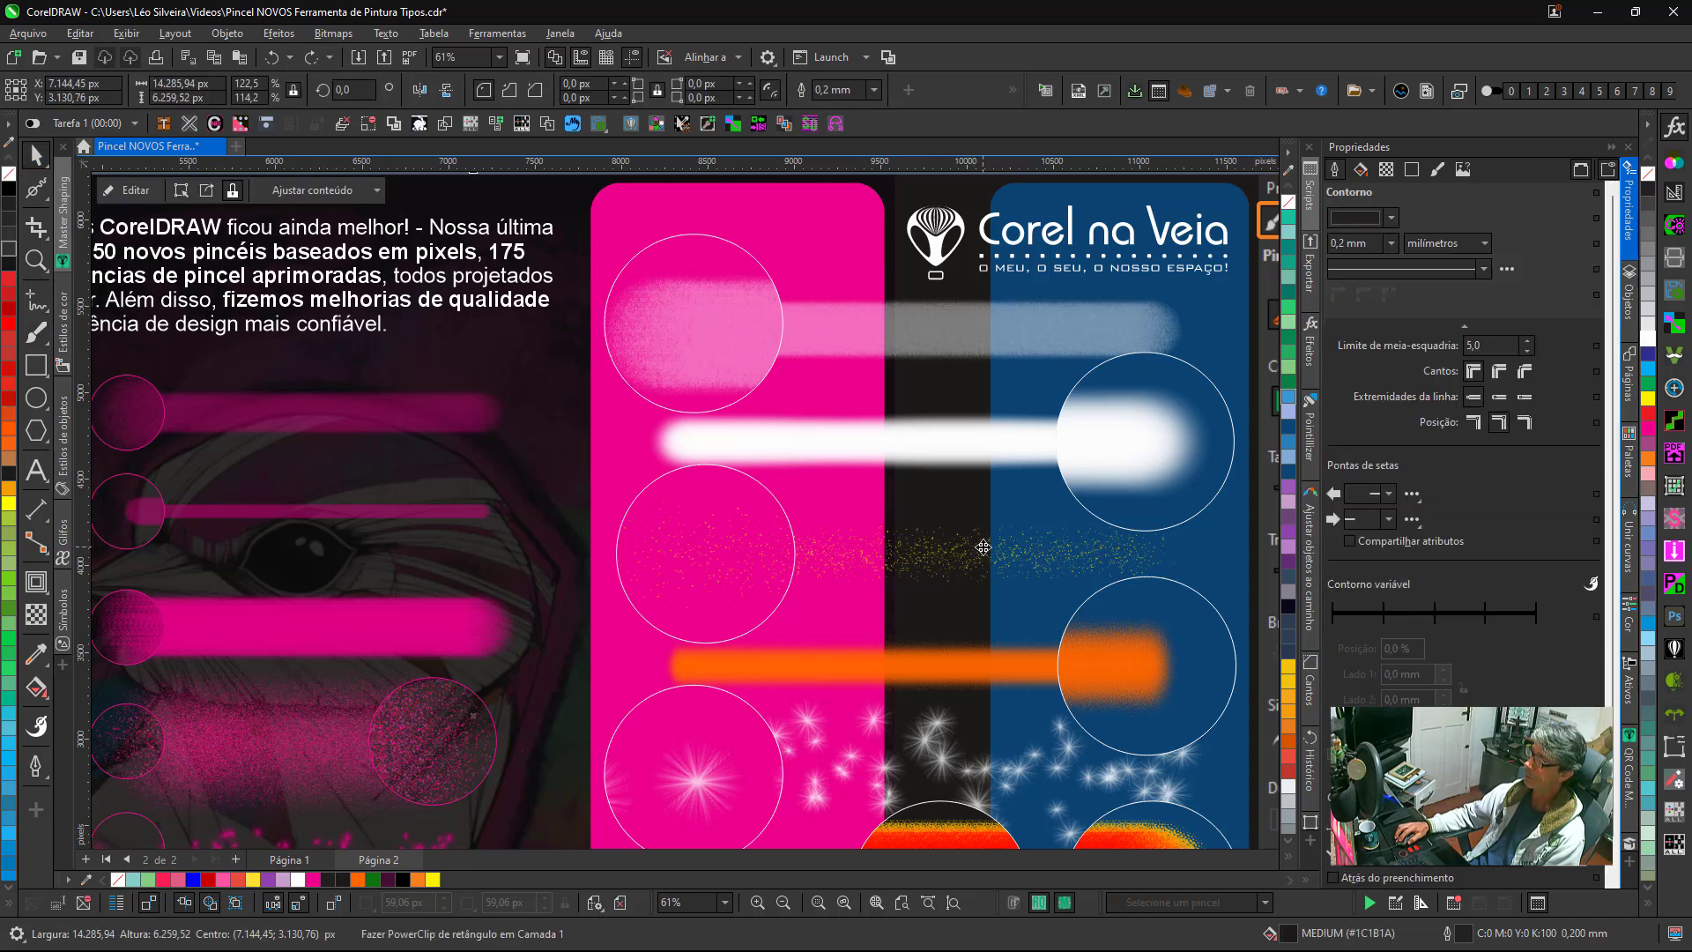
pyautogui.click(978, 436)
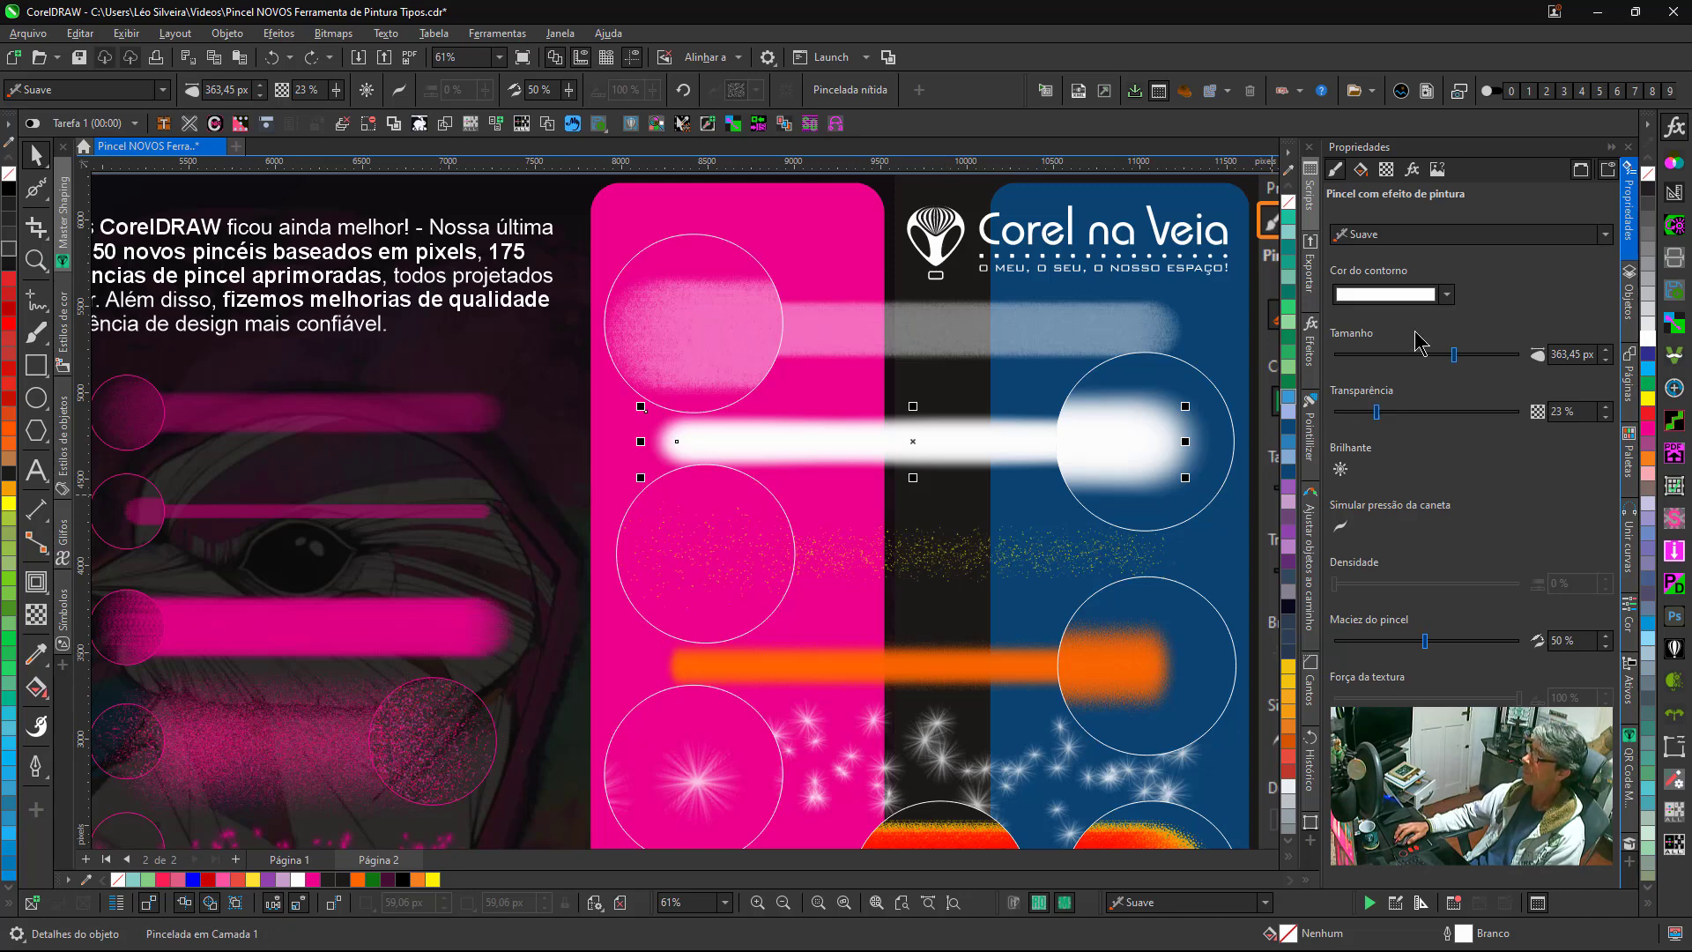
pyautogui.click(1448, 296)
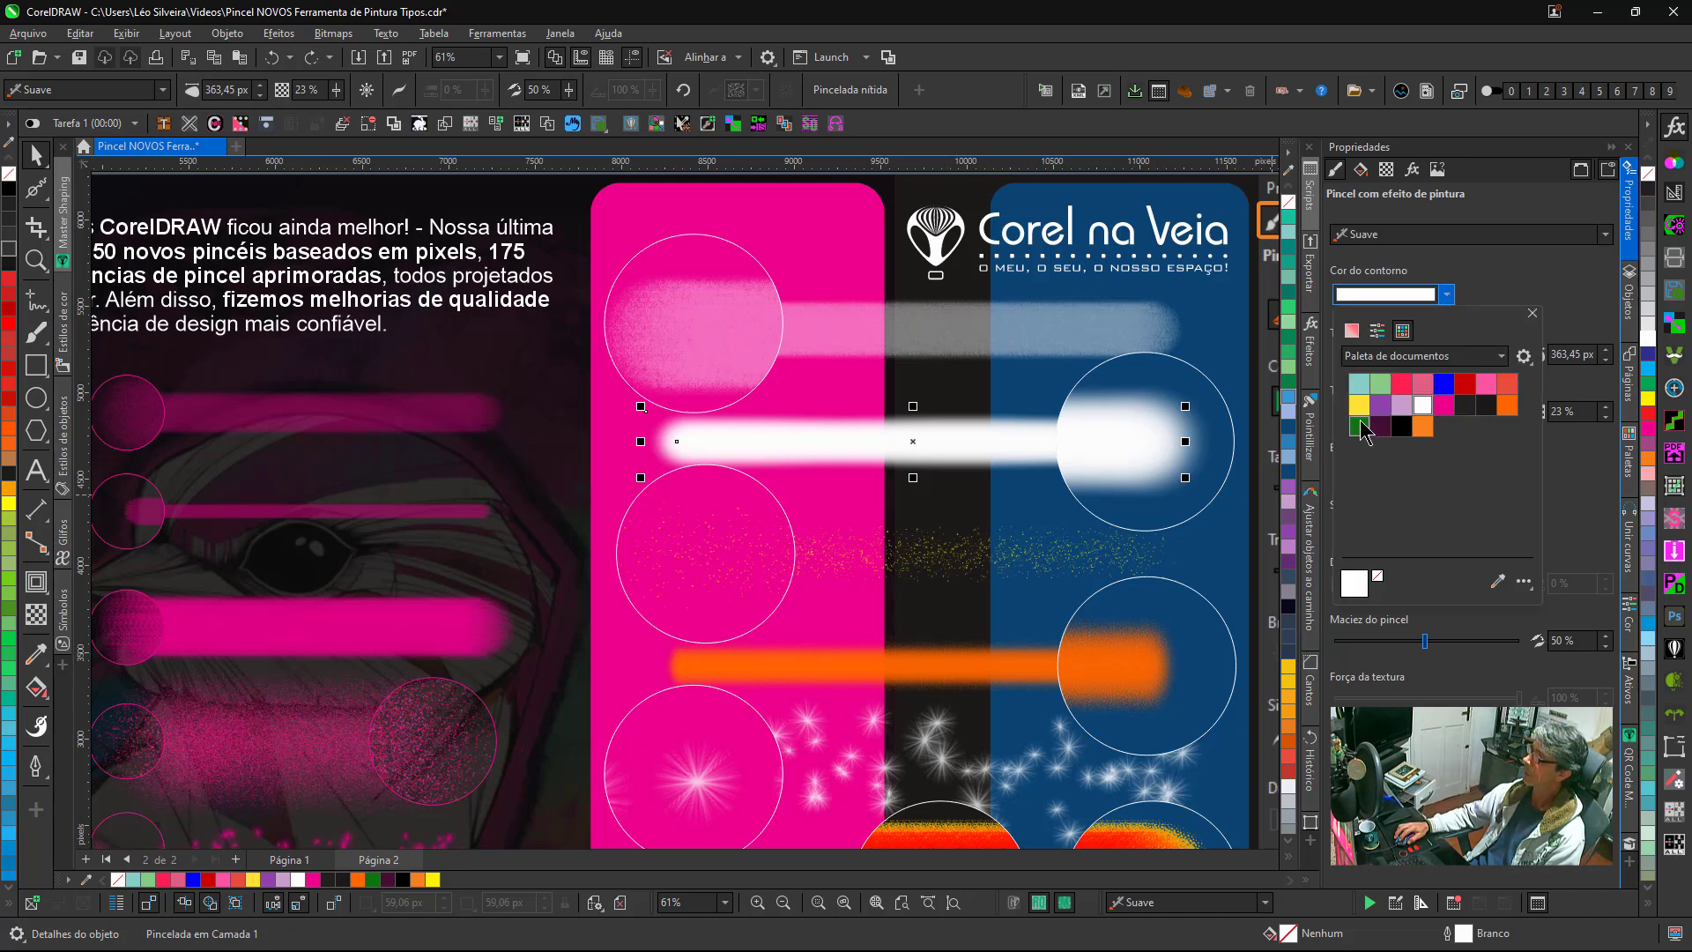
pyautogui.click(1359, 406)
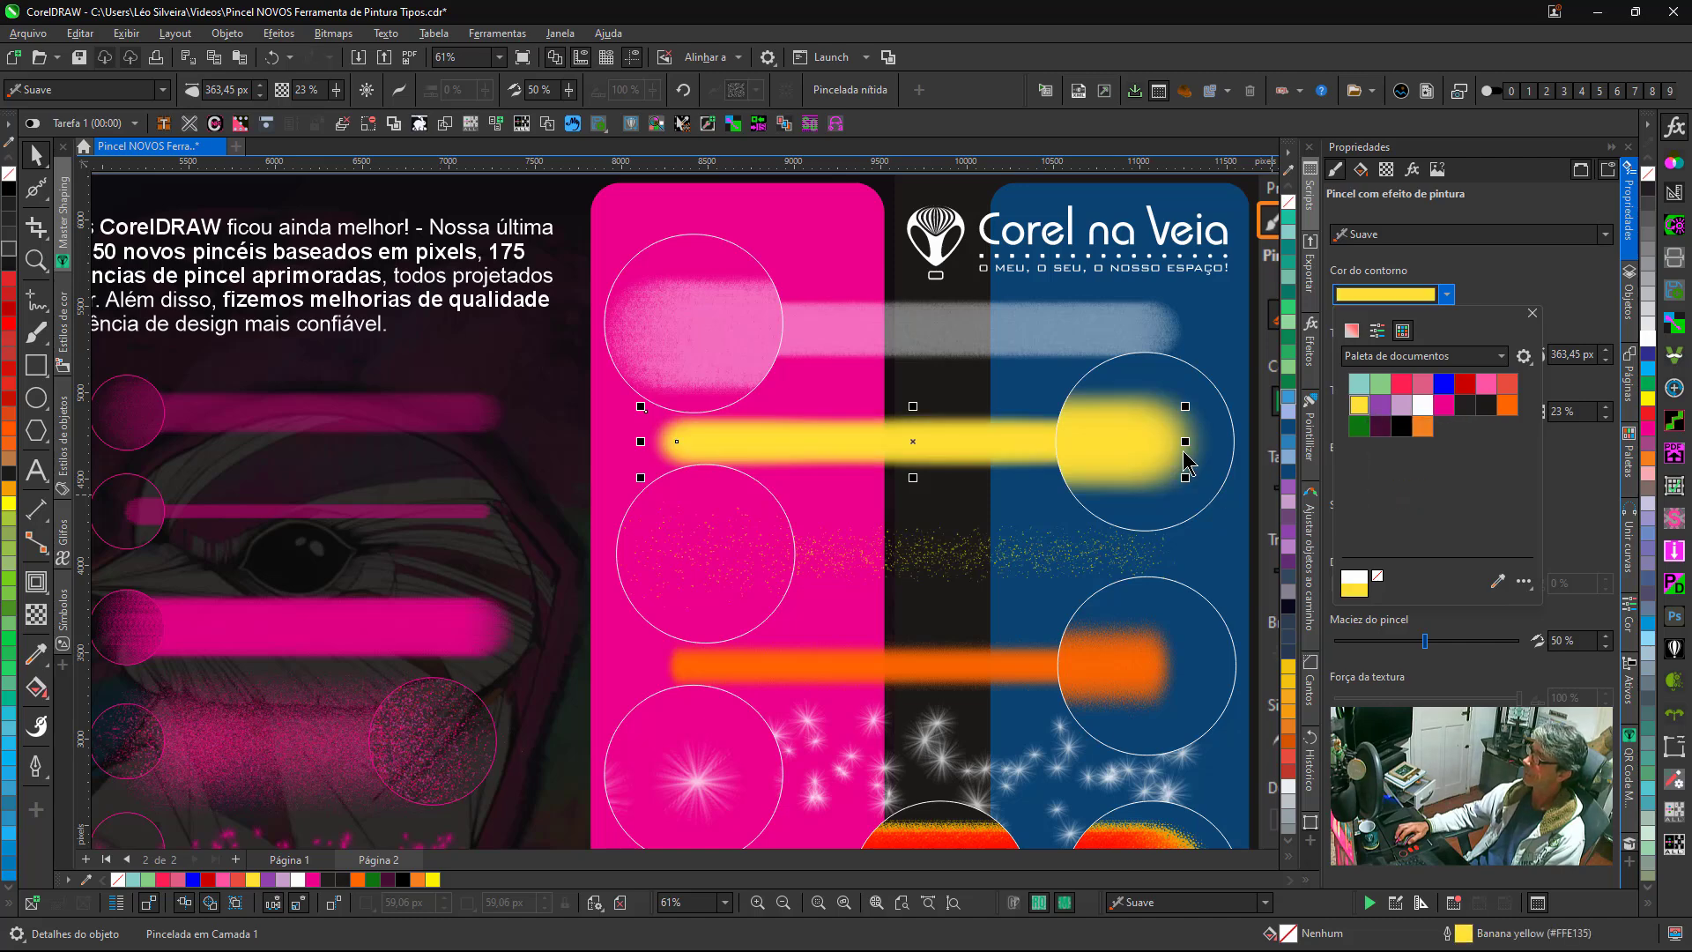
pyautogui.click(1532, 313)
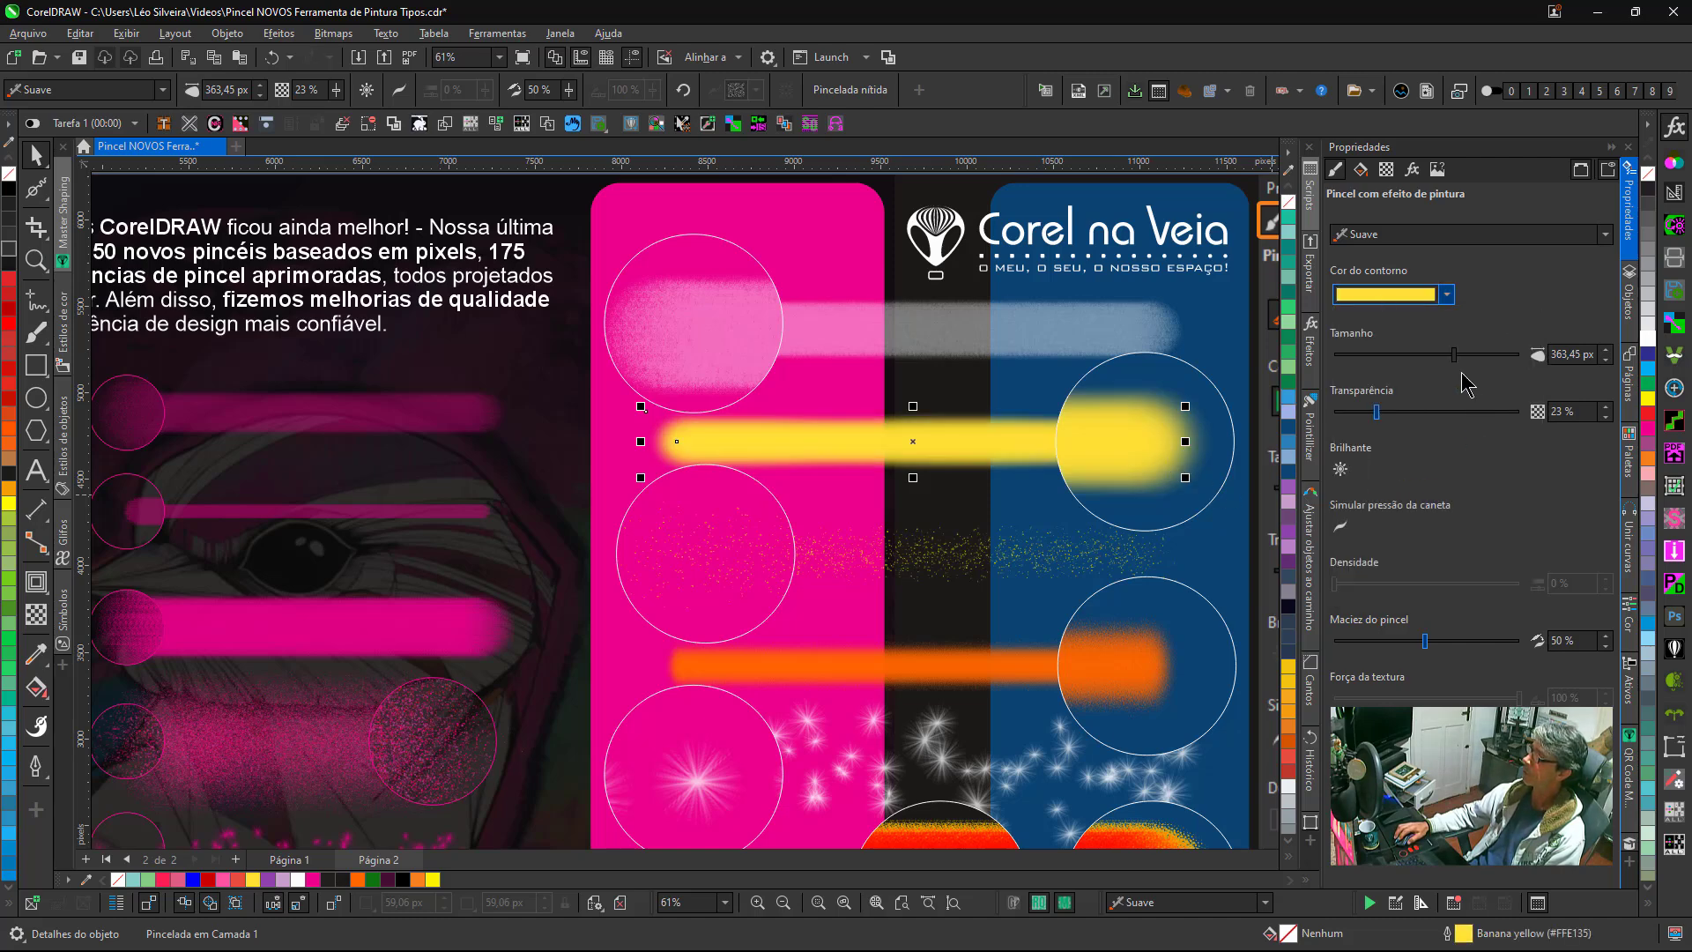
# Set the yellow Suave stroke's size to 402,1 px and its transparency to 65 %, trying 61 % and 80 % on the way.
pyautogui.moveTo(1455, 363)
pyautogui.mouseDown()
pyautogui.moveTo(1413, 366)
pyautogui.moveTo(1463, 368)
pyautogui.mouseUp()
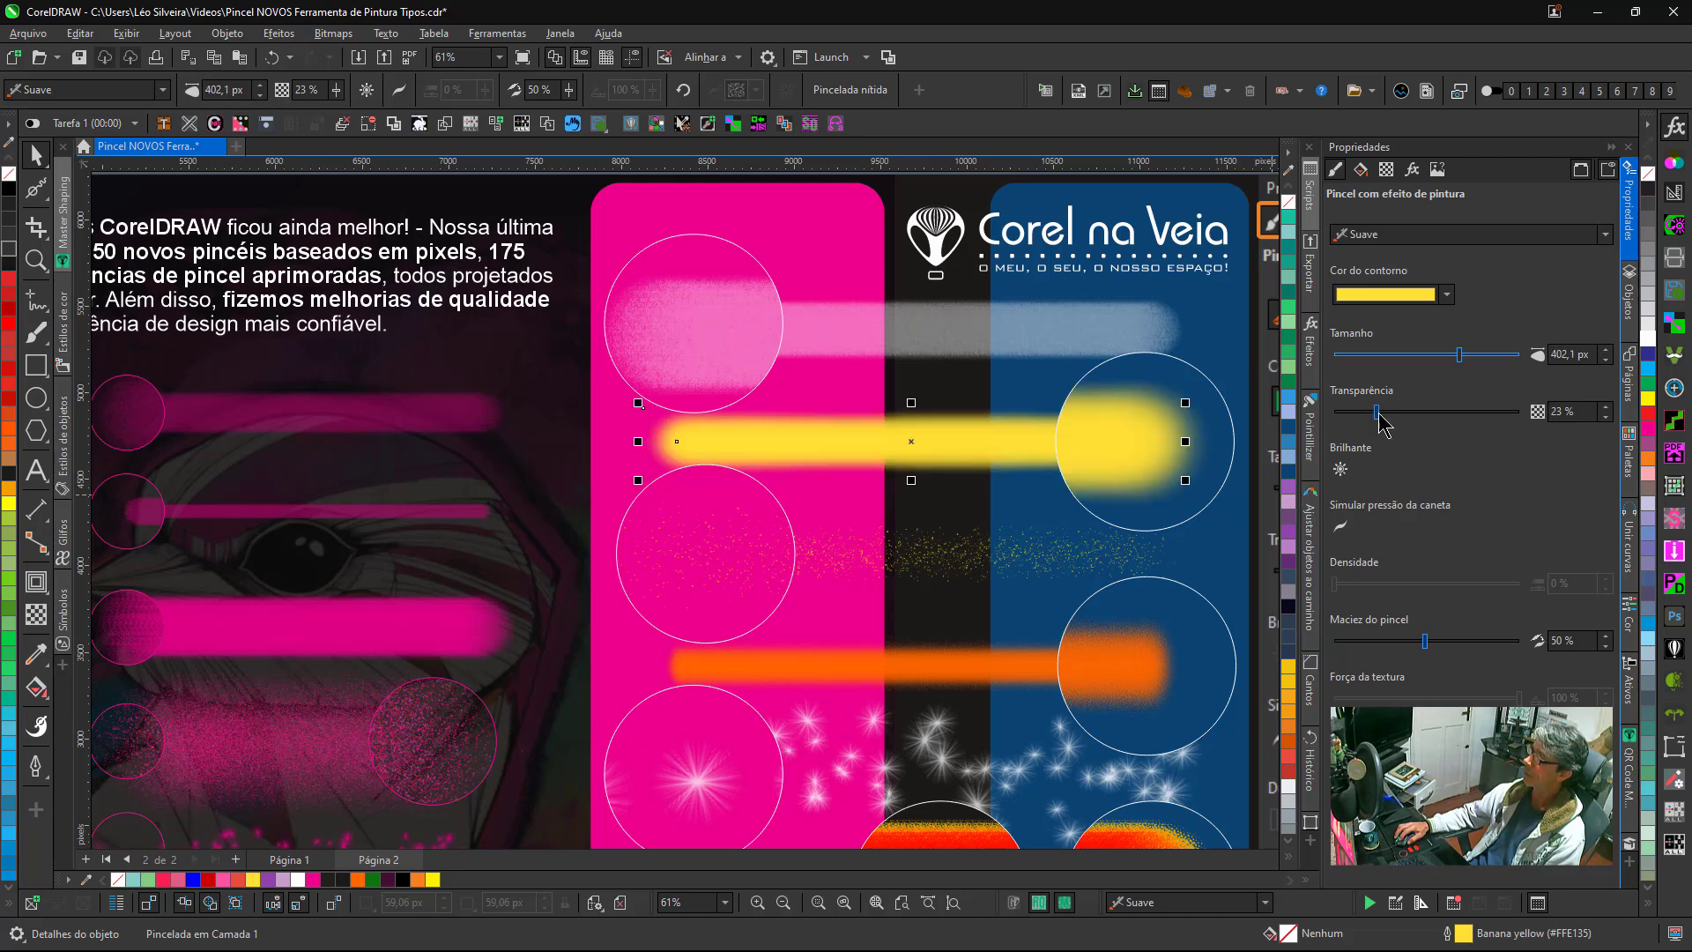
pyautogui.moveTo(1380, 423); pyautogui.dragTo(1438, 416)
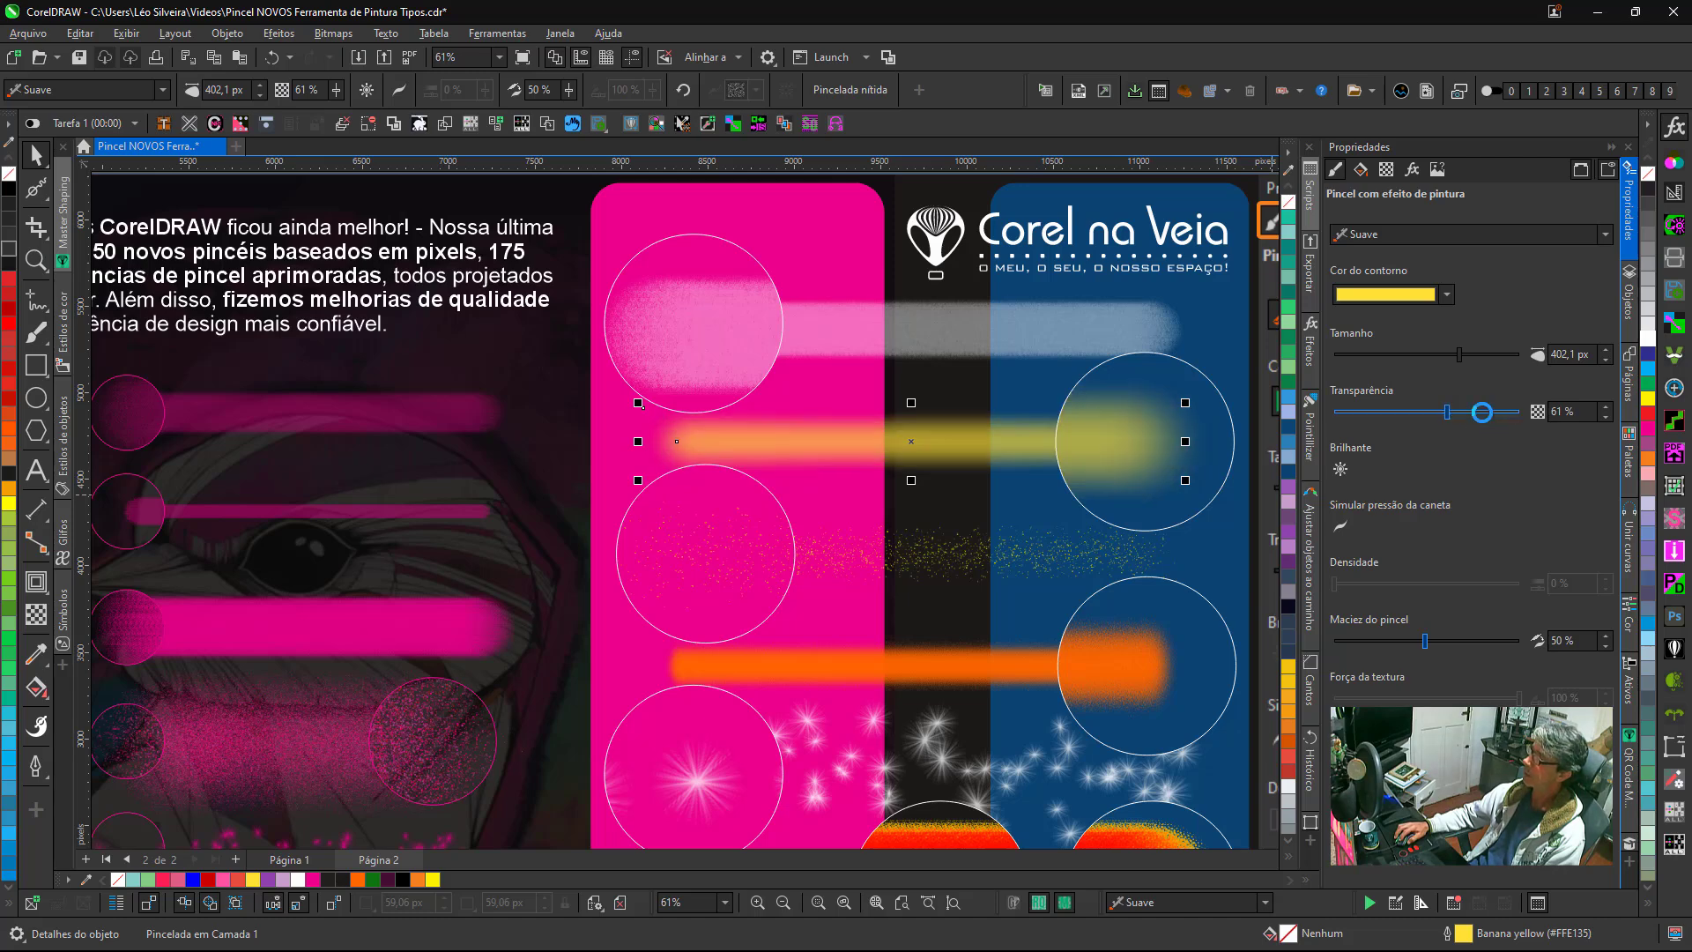
pyautogui.moveTo(1487, 425); pyautogui.dragTo(1461, 425)
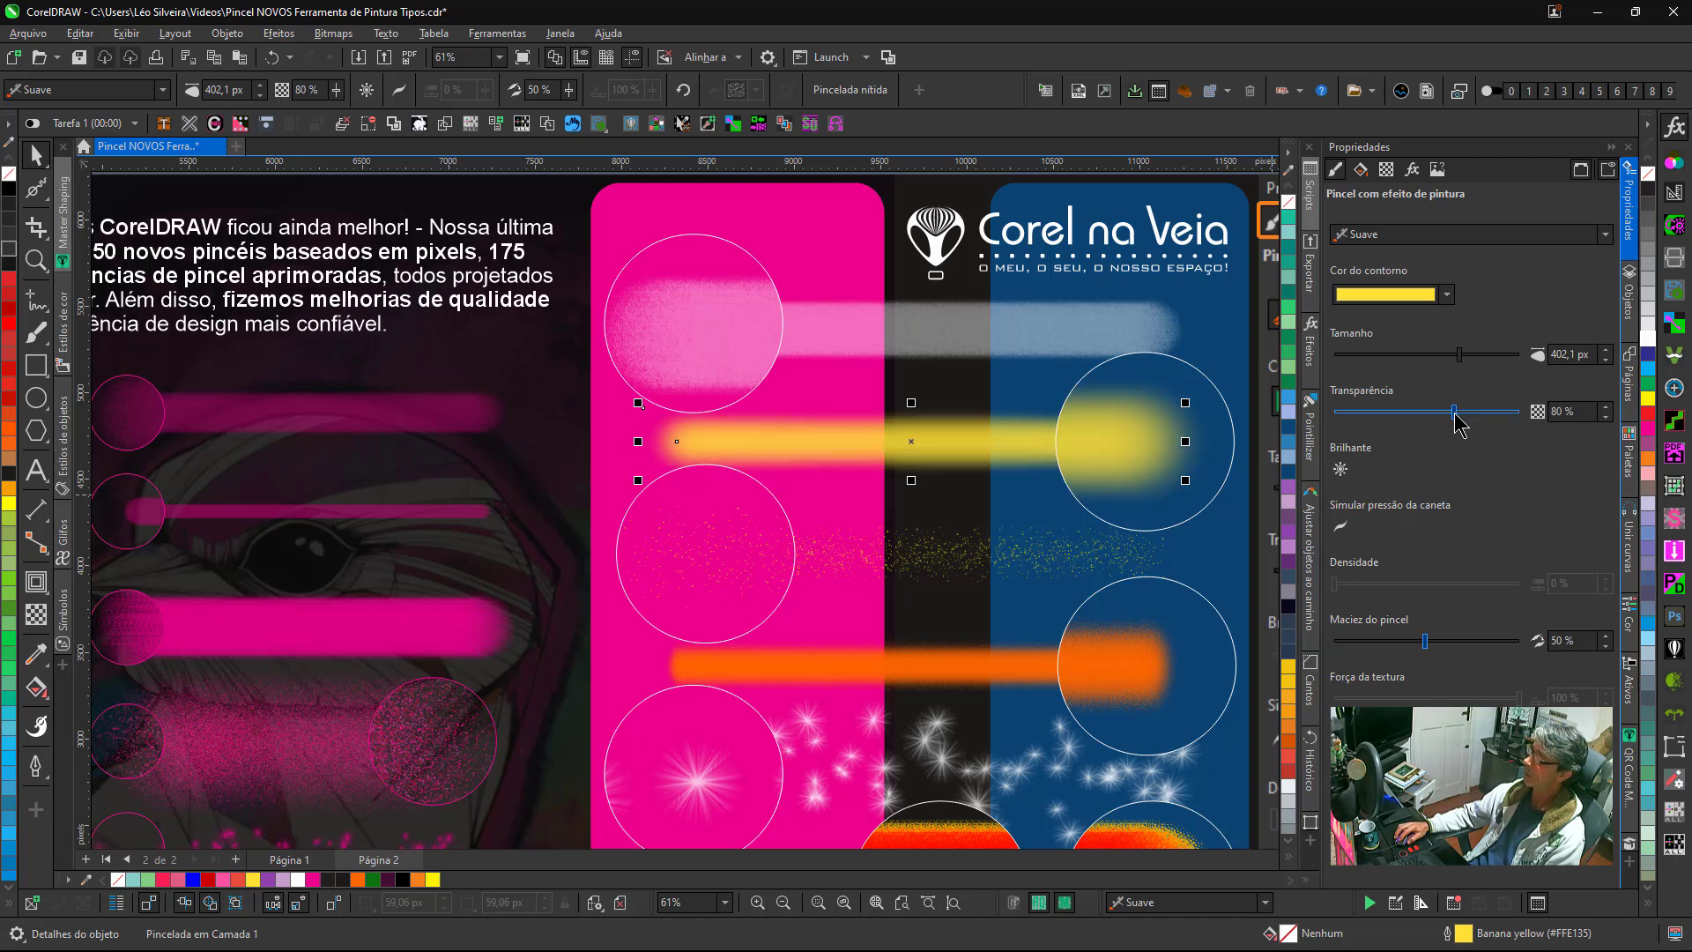
# Try the Brilhante effect on the yellow Suave stroke and turn it off again.
pyautogui.click(1338, 474)
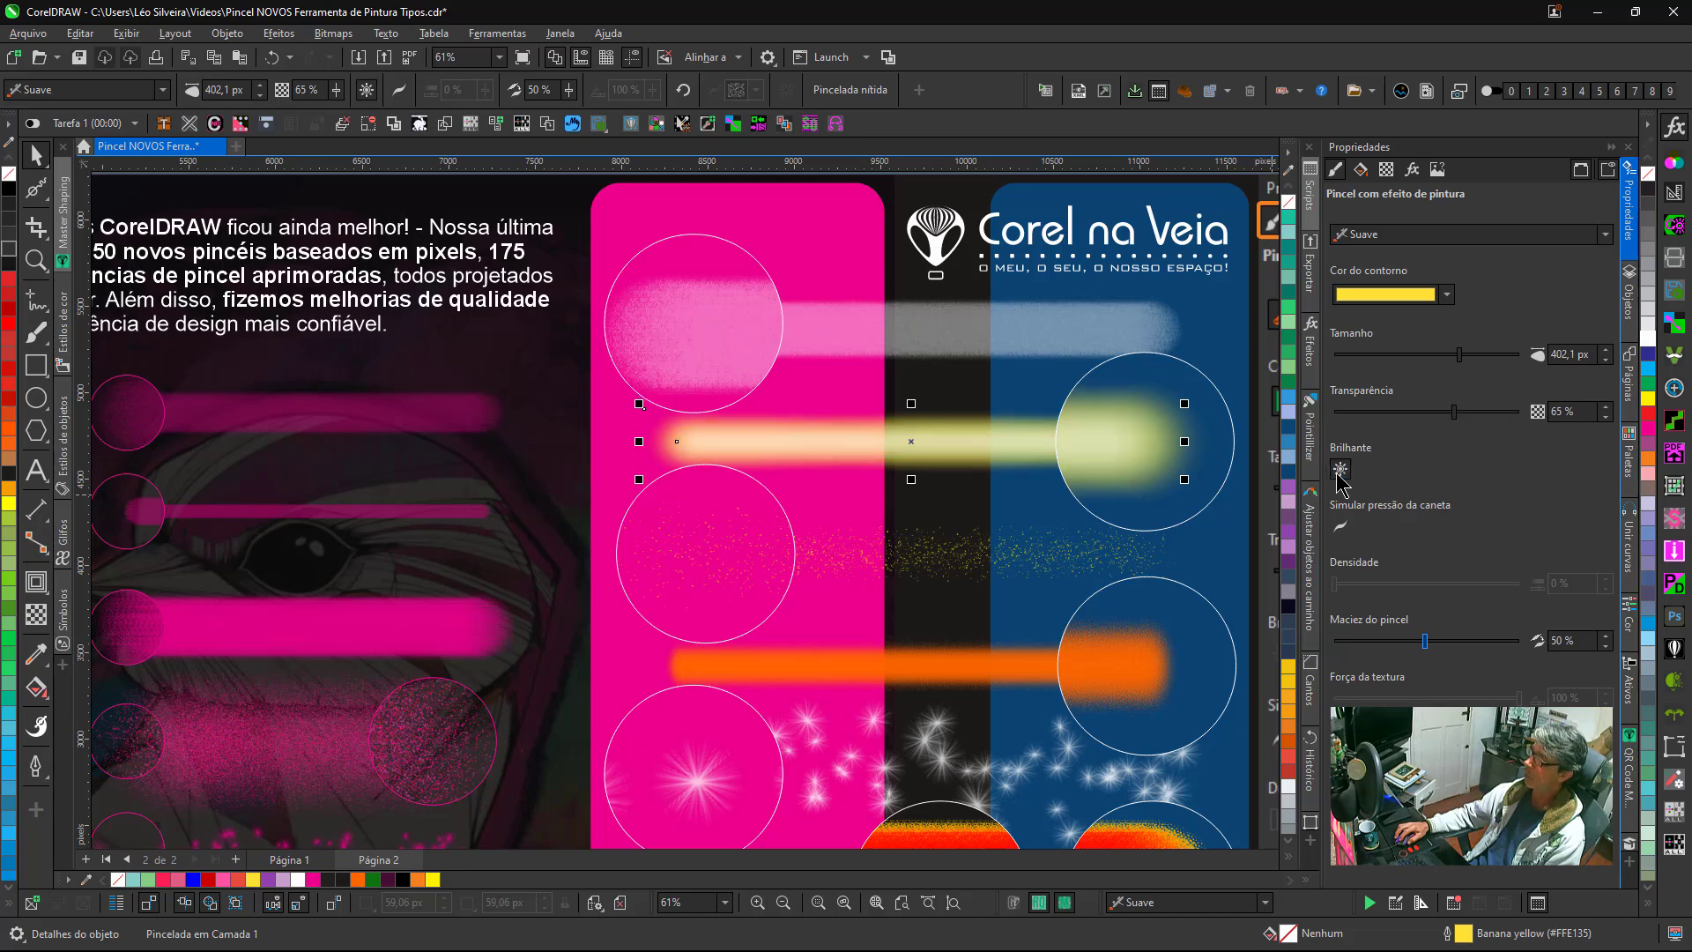
pyautogui.click(1335, 474)
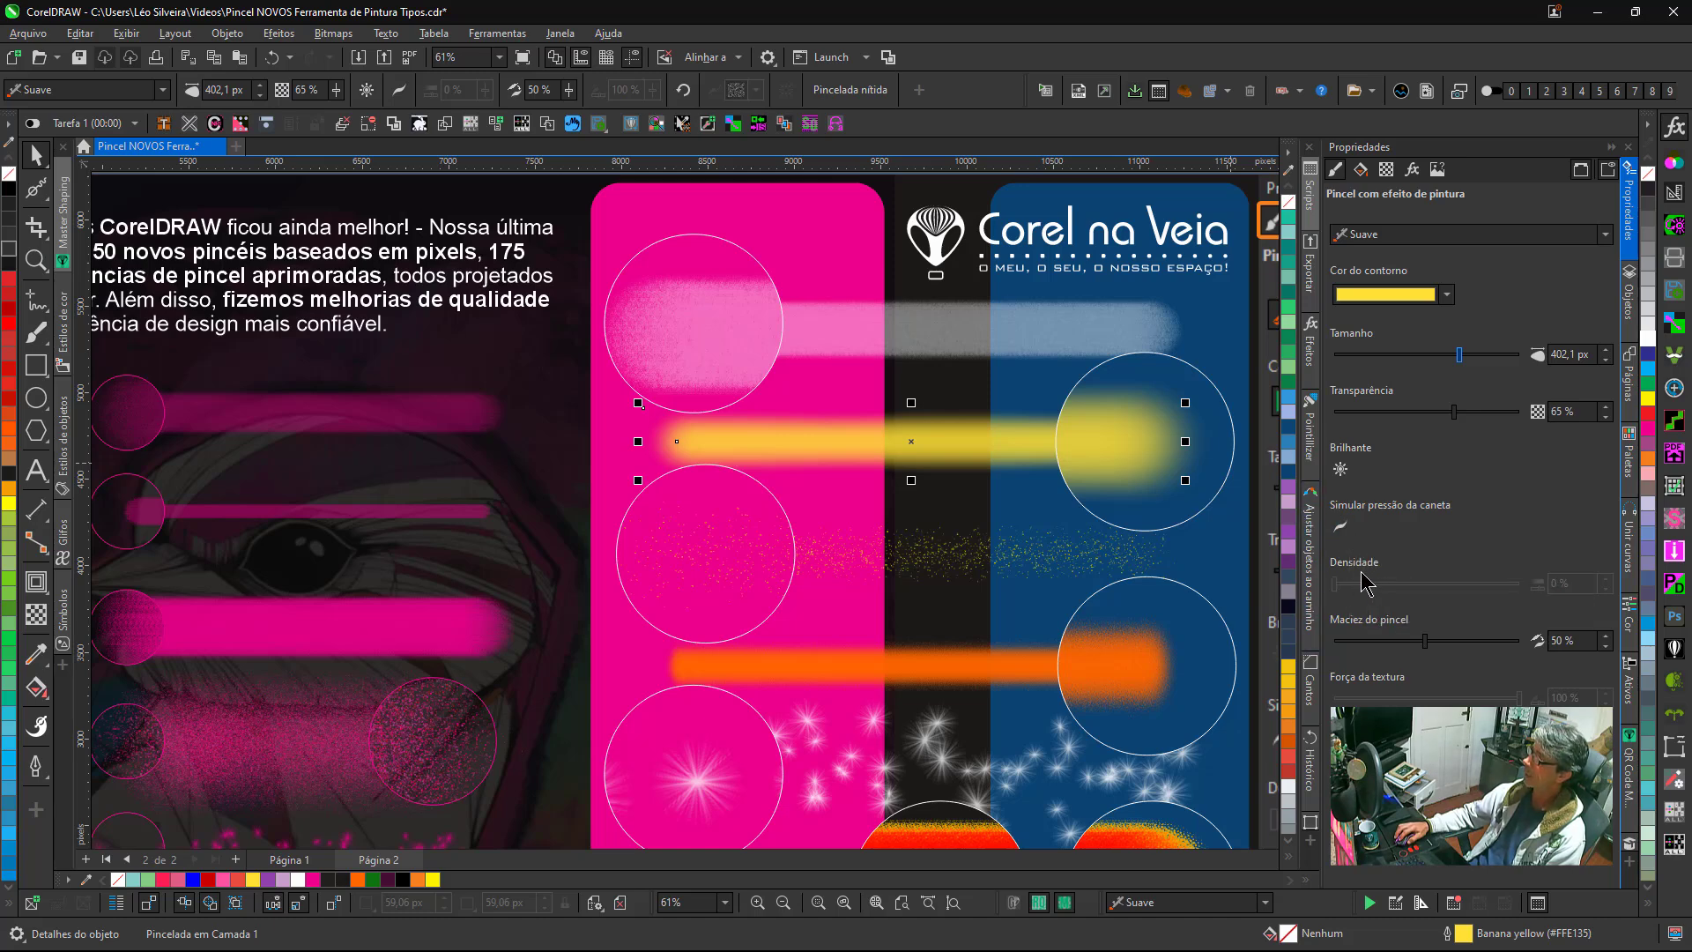
# Select the yellow Pulverizador grosso spray stroke, try densities of 18 %, 9 % and 24 %, and set the density to 10 %.
pyautogui.click(967, 342)
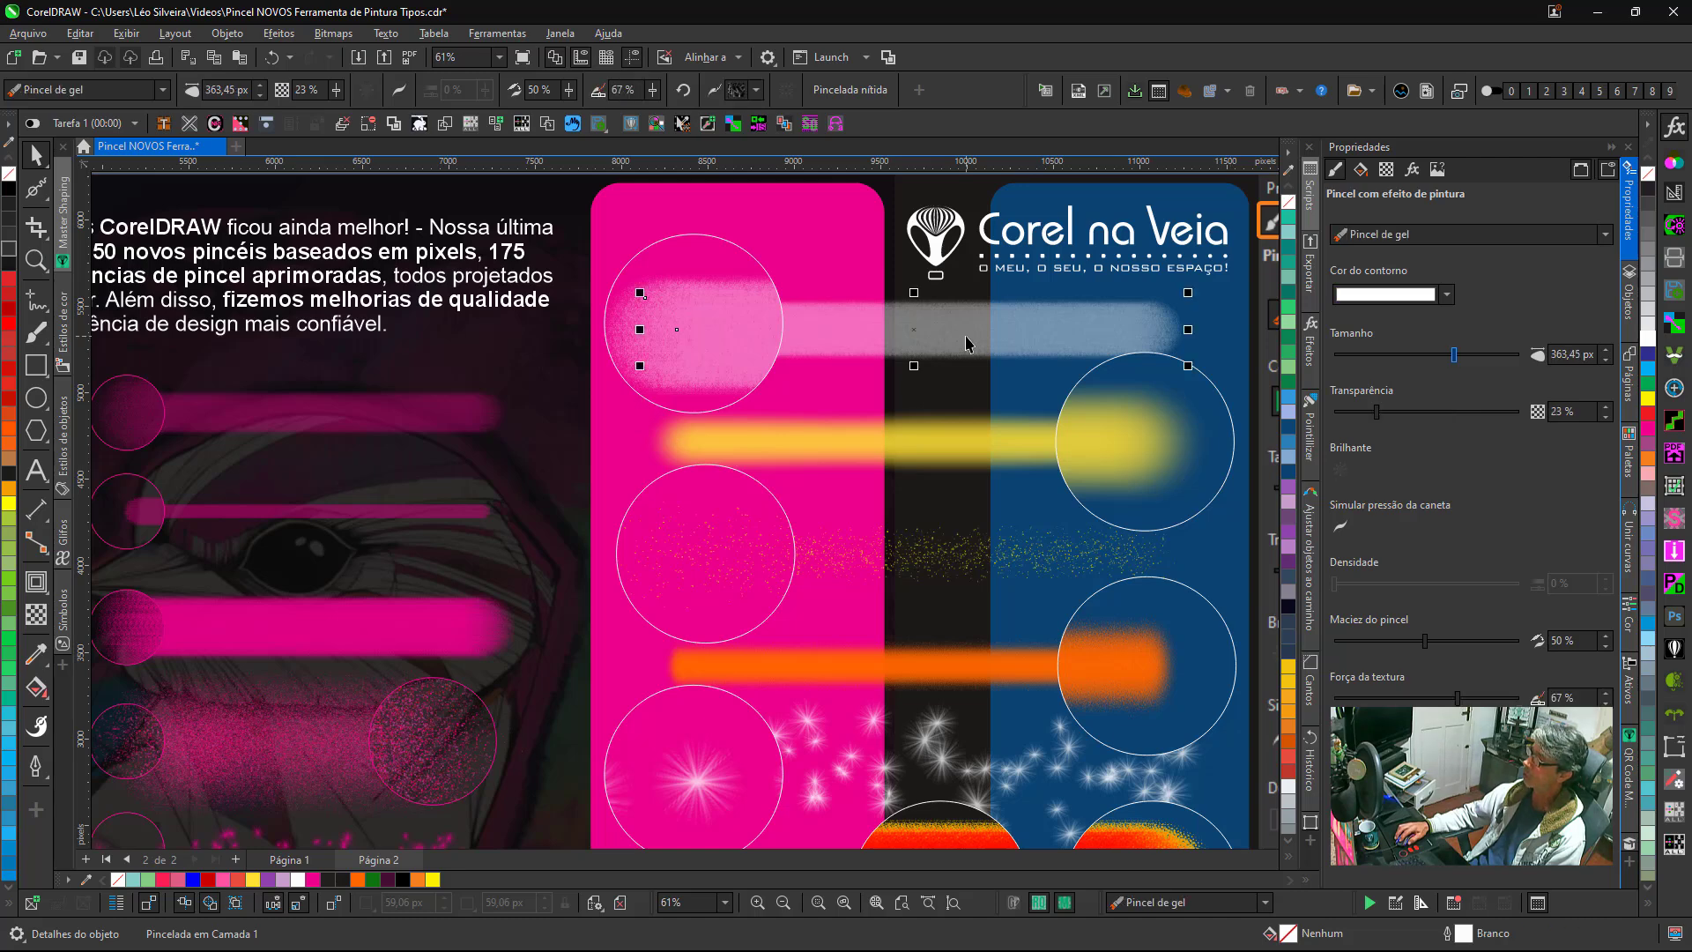
pyautogui.click(987, 564)
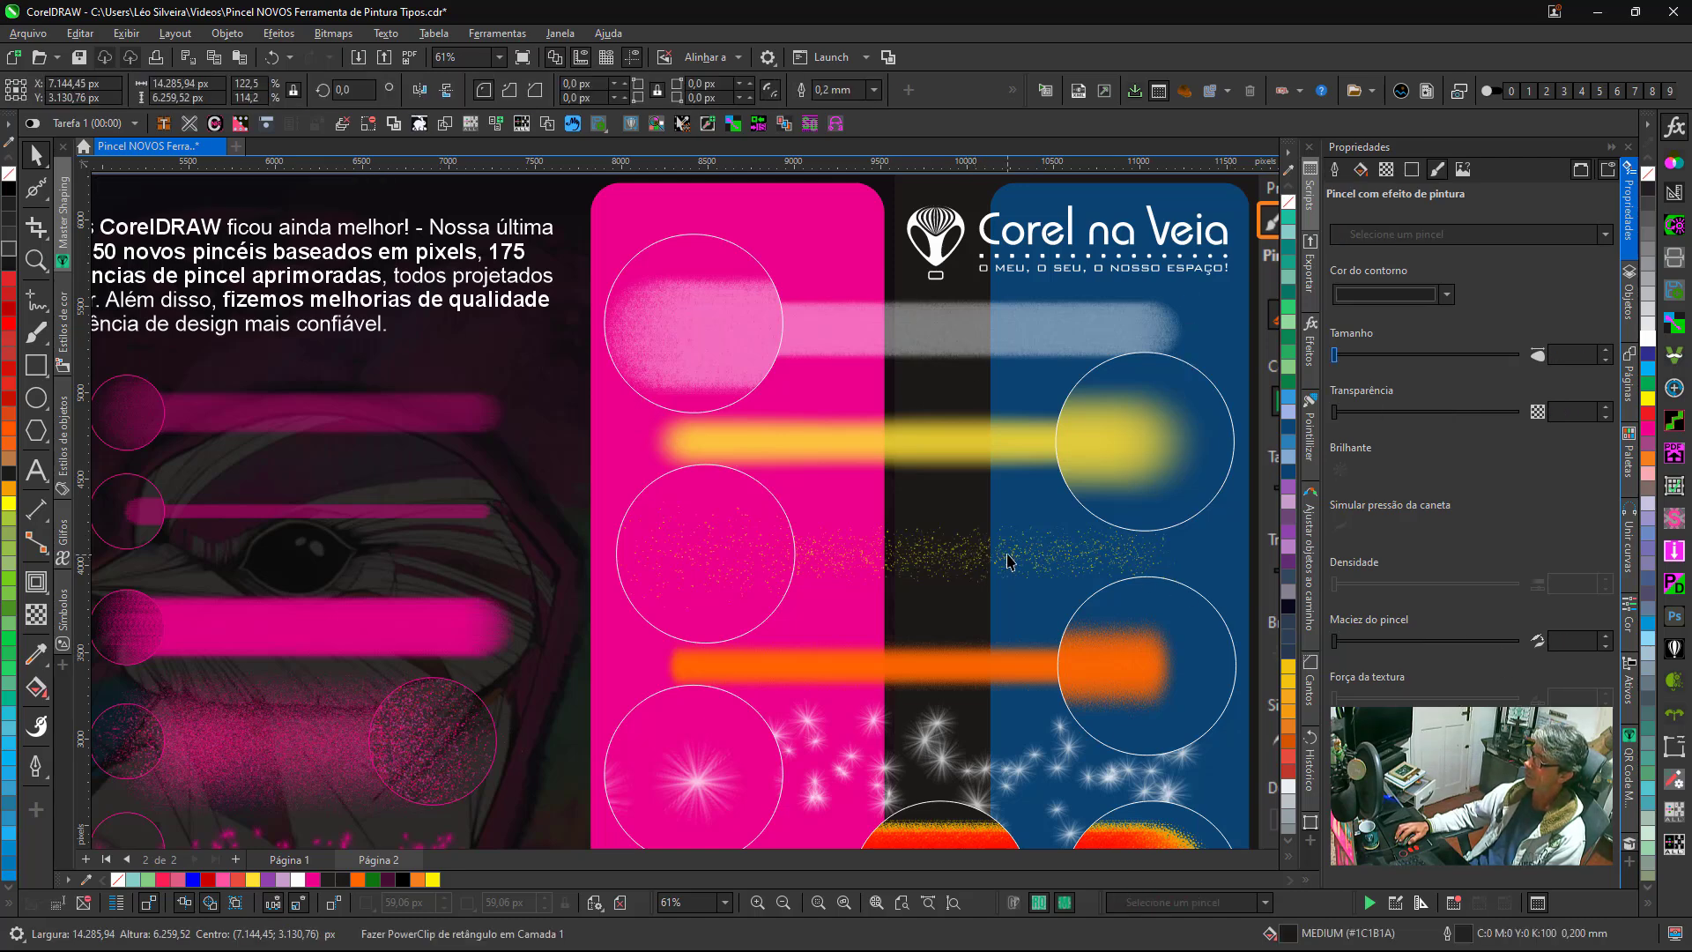
pyautogui.click(1009, 562)
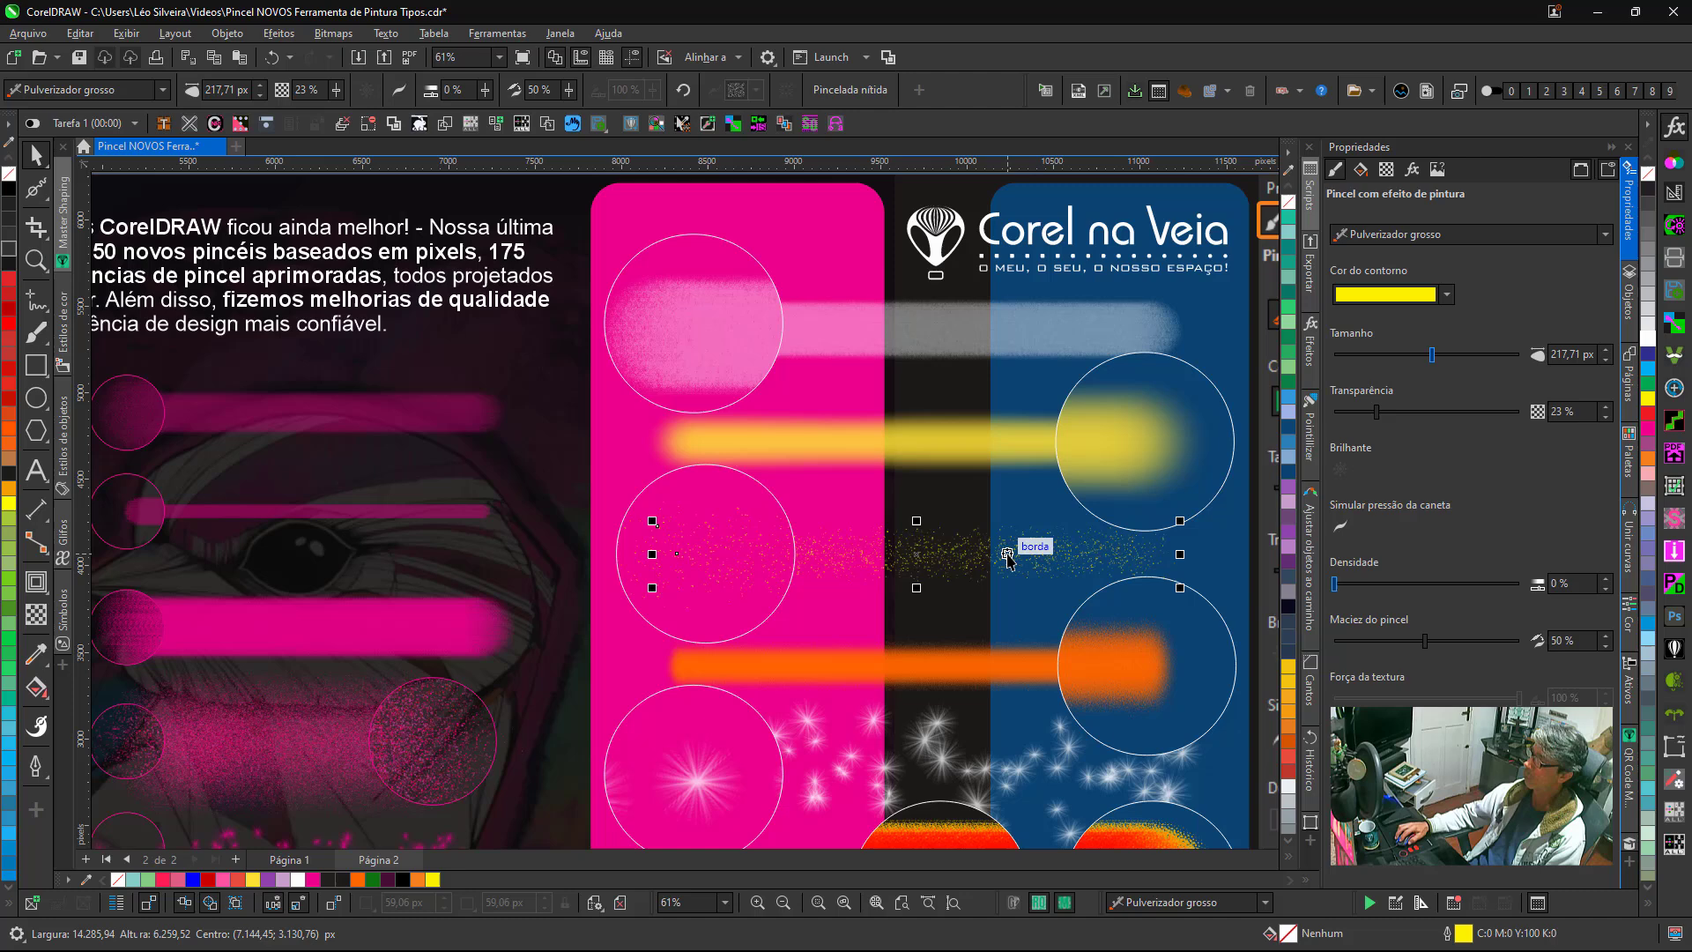
pyautogui.click(1384, 585)
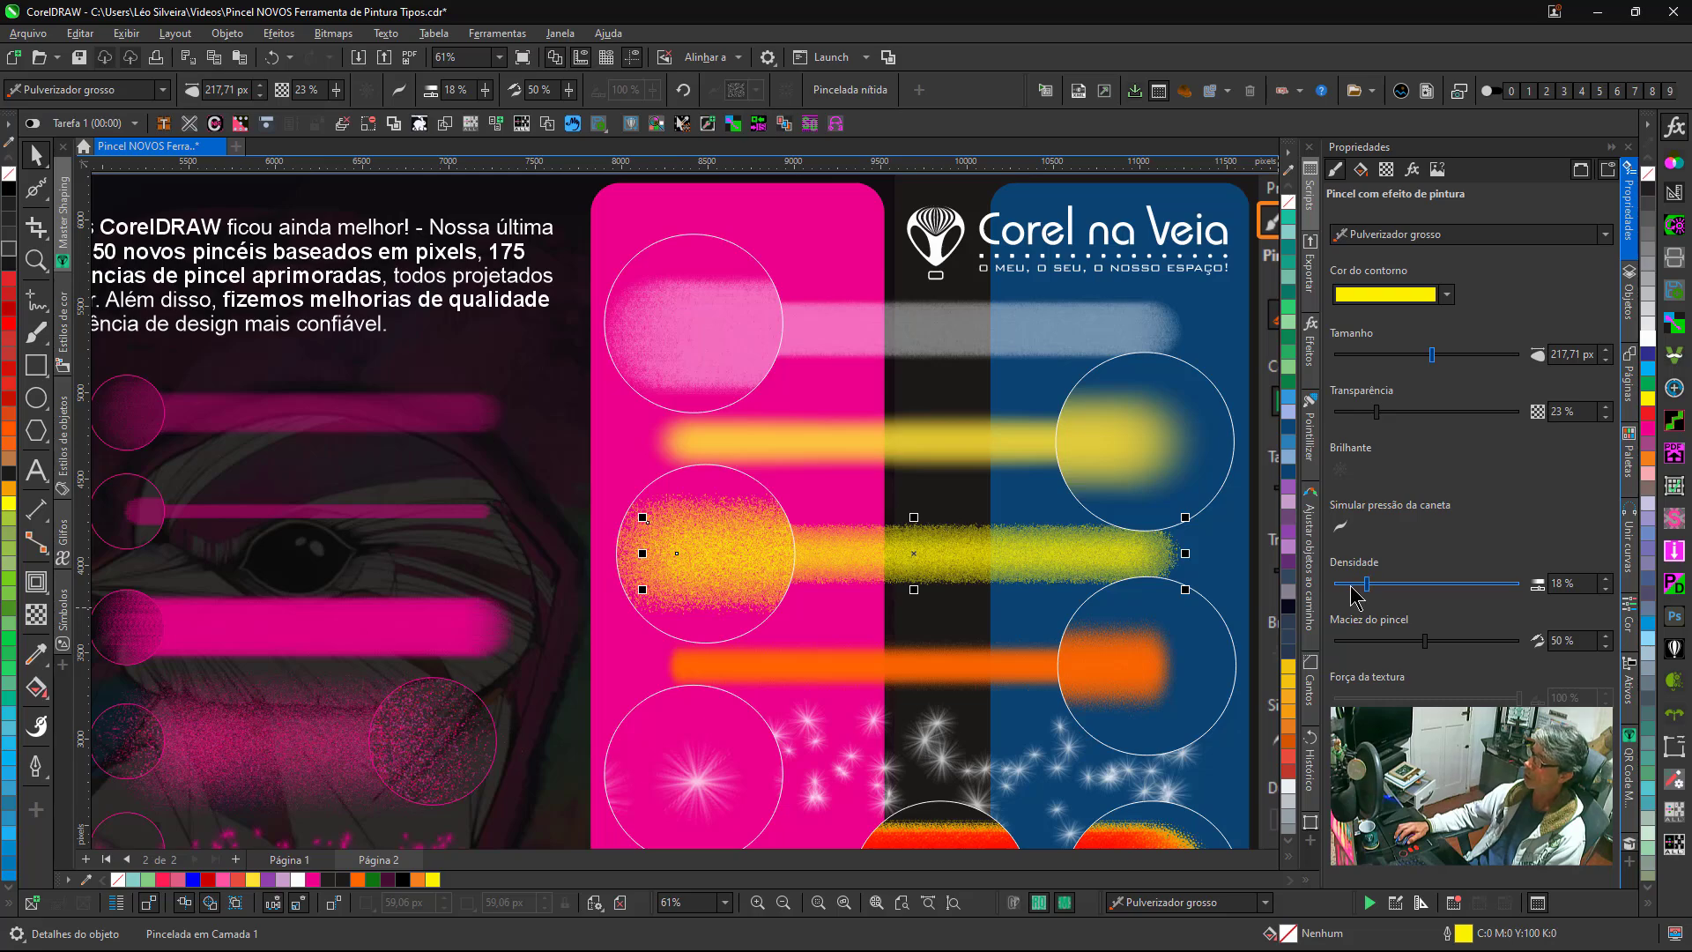
pyautogui.click(1349, 585)
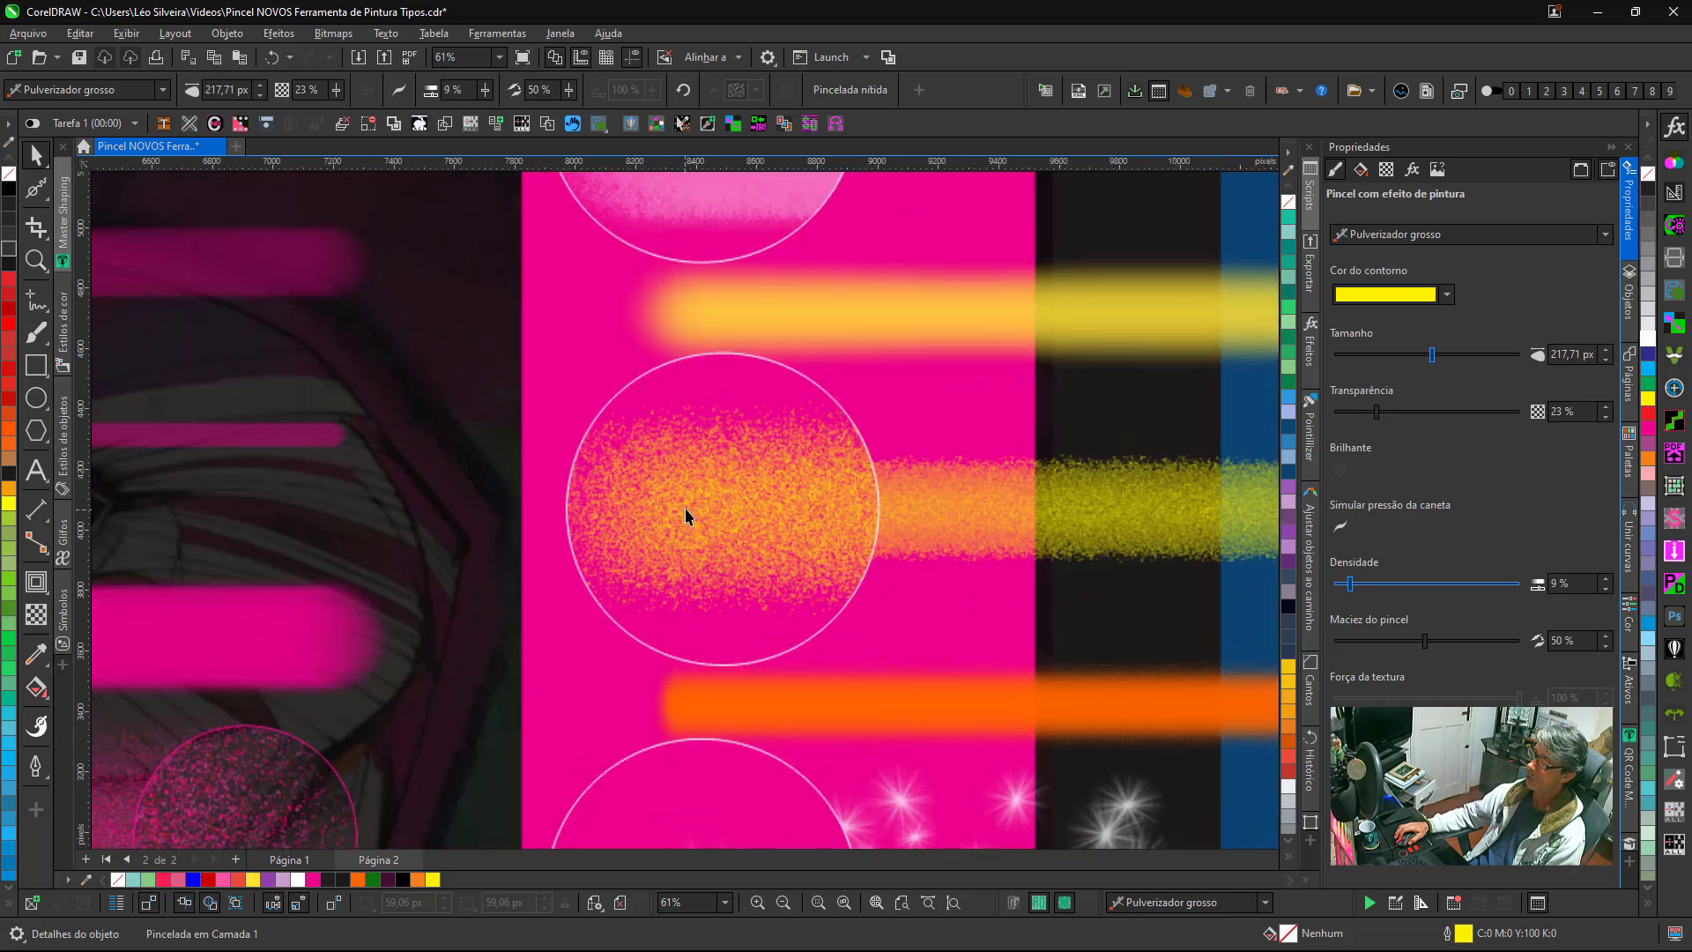
pyautogui.scroll(3, 685, 507)
pyautogui.scroll(2, 696, 509)
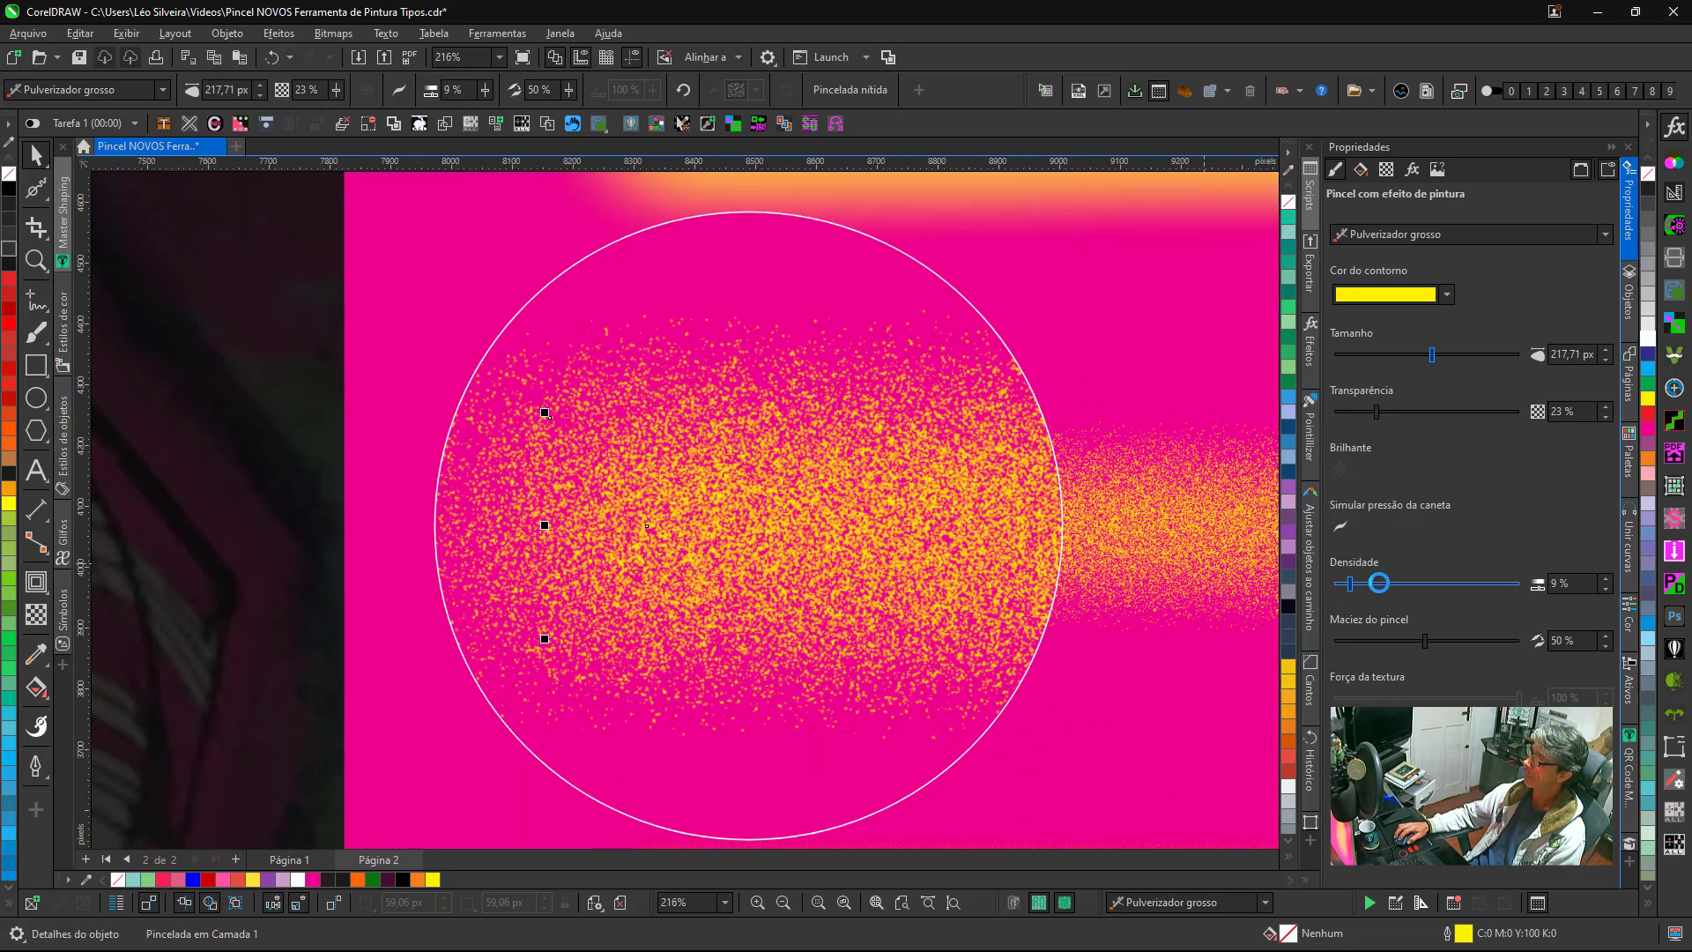
pyautogui.click(1378, 583)
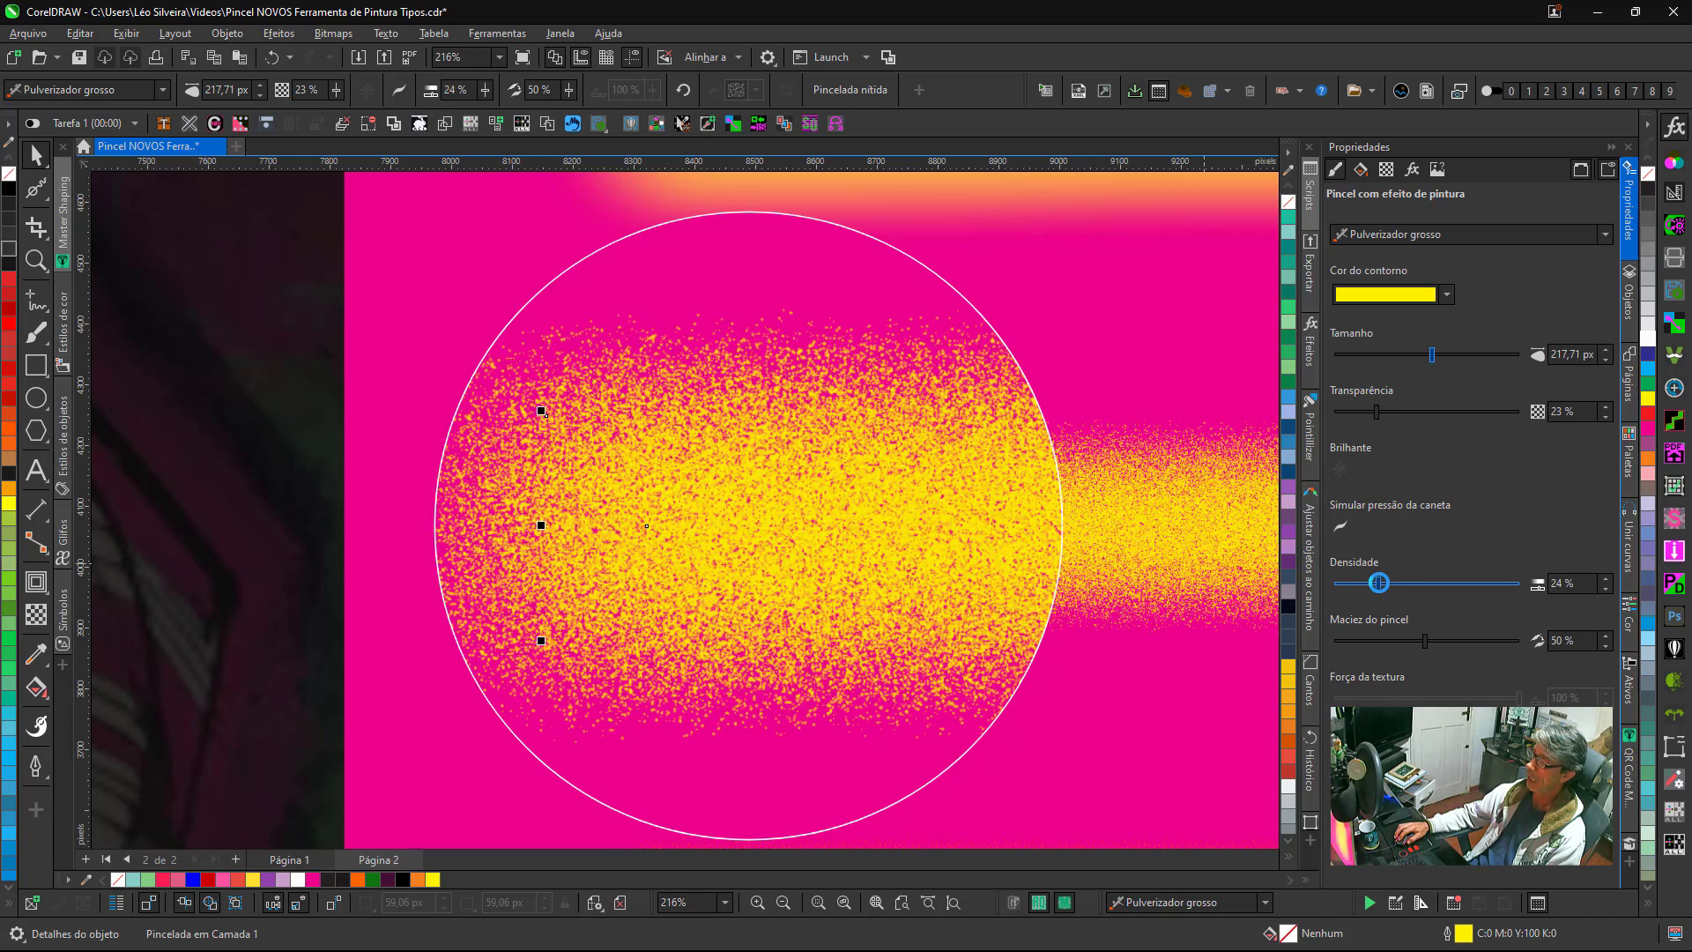
pyautogui.click(1353, 583)
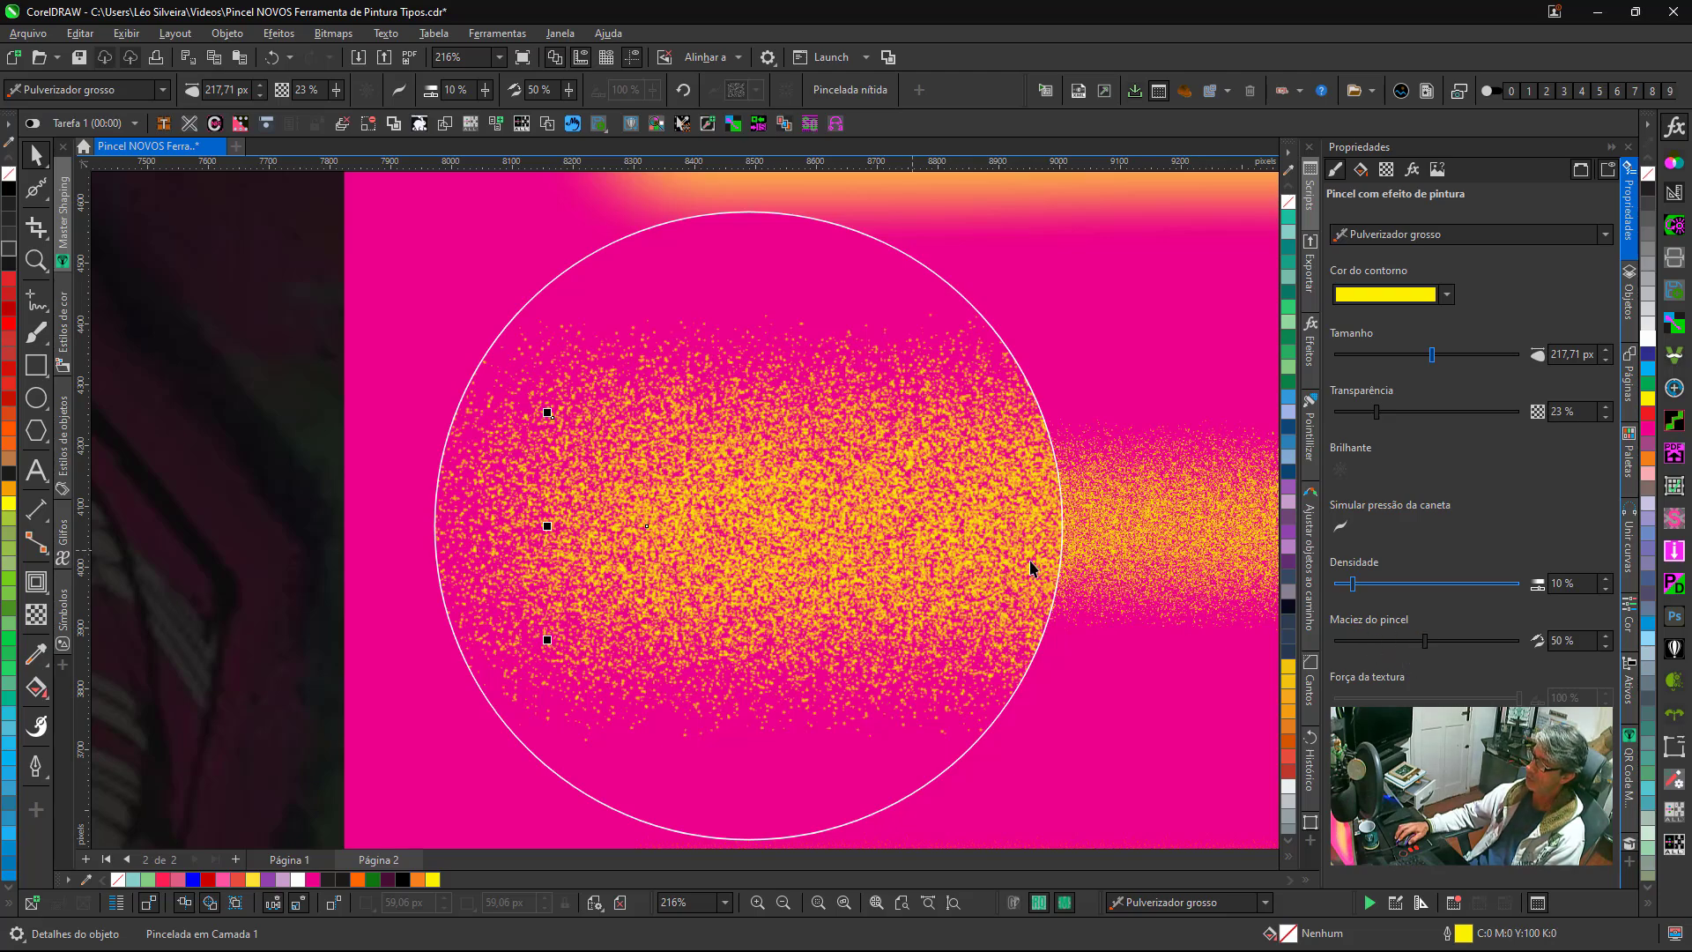
# Select the white Pincel de gel stroke above the yellow ones and change its brush texture to the light woven grid pattern.
pyautogui.scroll(-5, 1033, 567)
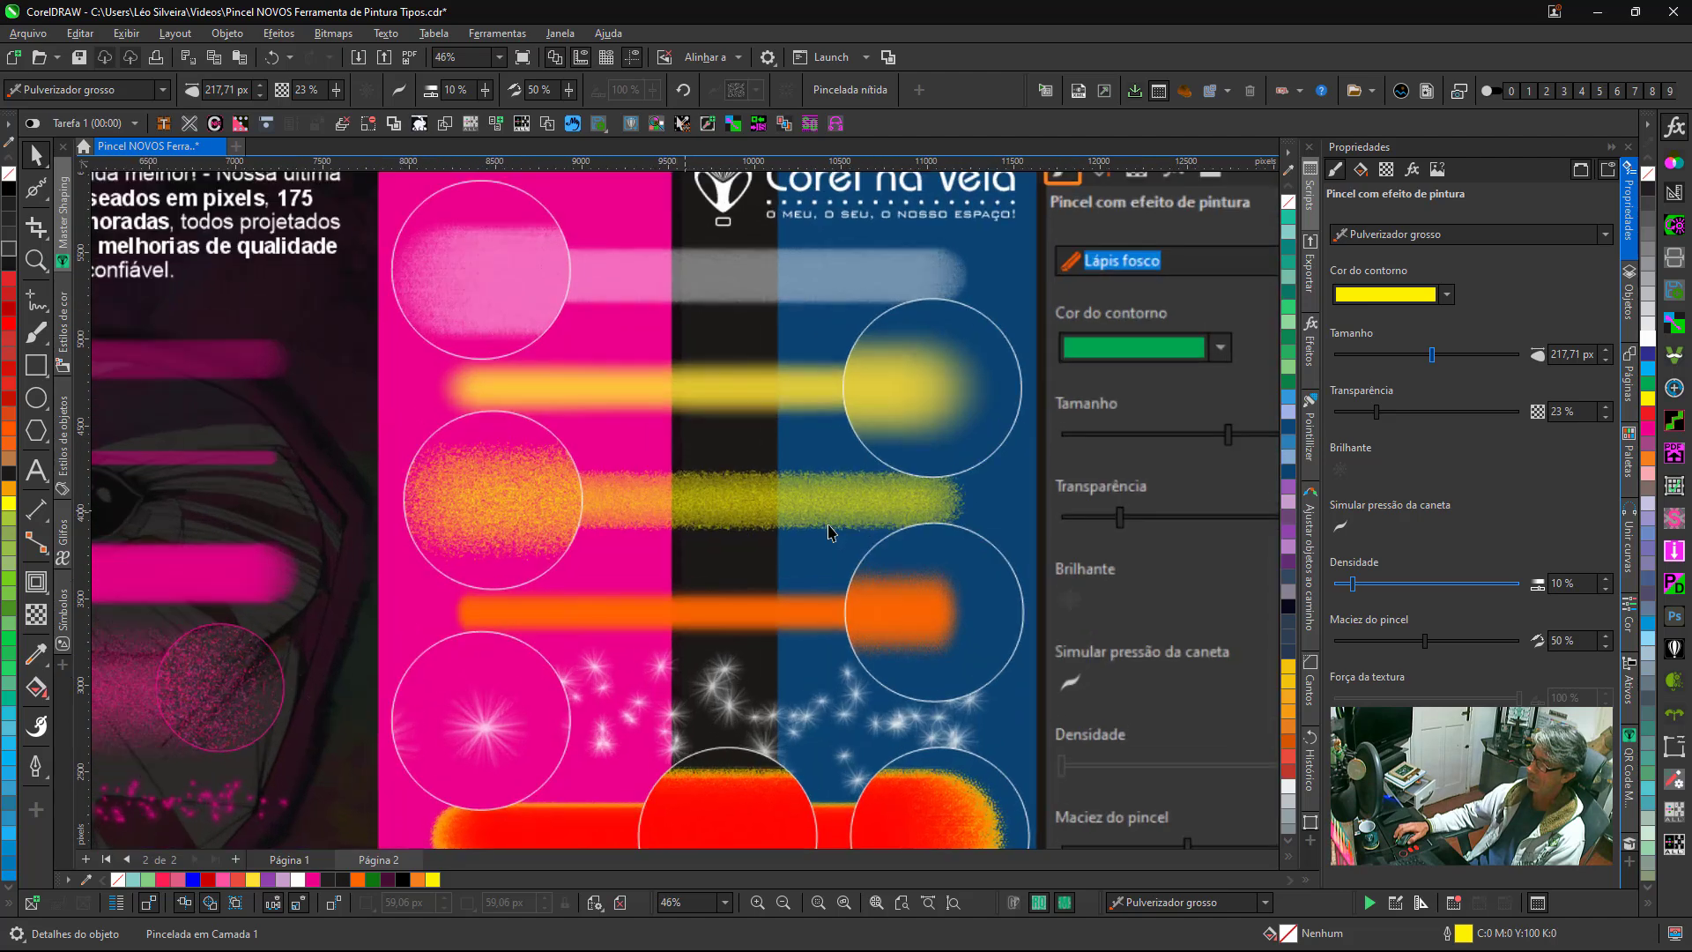
pyautogui.scroll(-1, 694, 524)
pyautogui.moveTo(692, 520)
pyautogui.mouseDown()
pyautogui.moveTo(806, 539)
pyautogui.moveTo(959, 520)
pyautogui.moveTo(932, 520)
pyautogui.mouseUp()
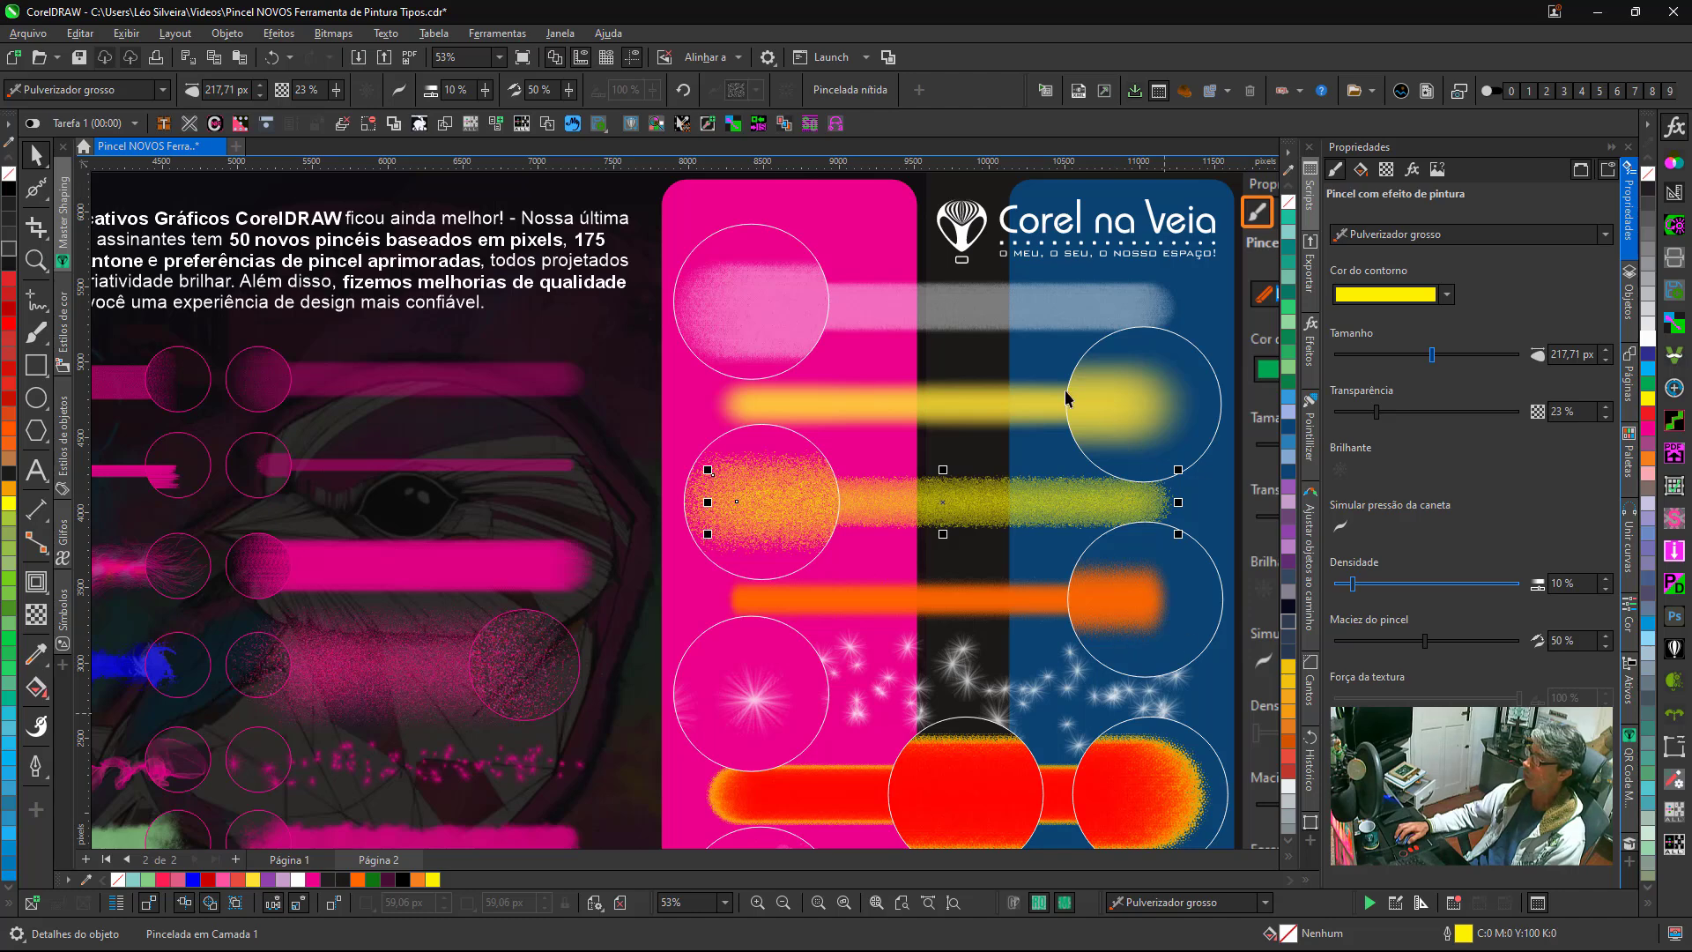
pyautogui.click(952, 307)
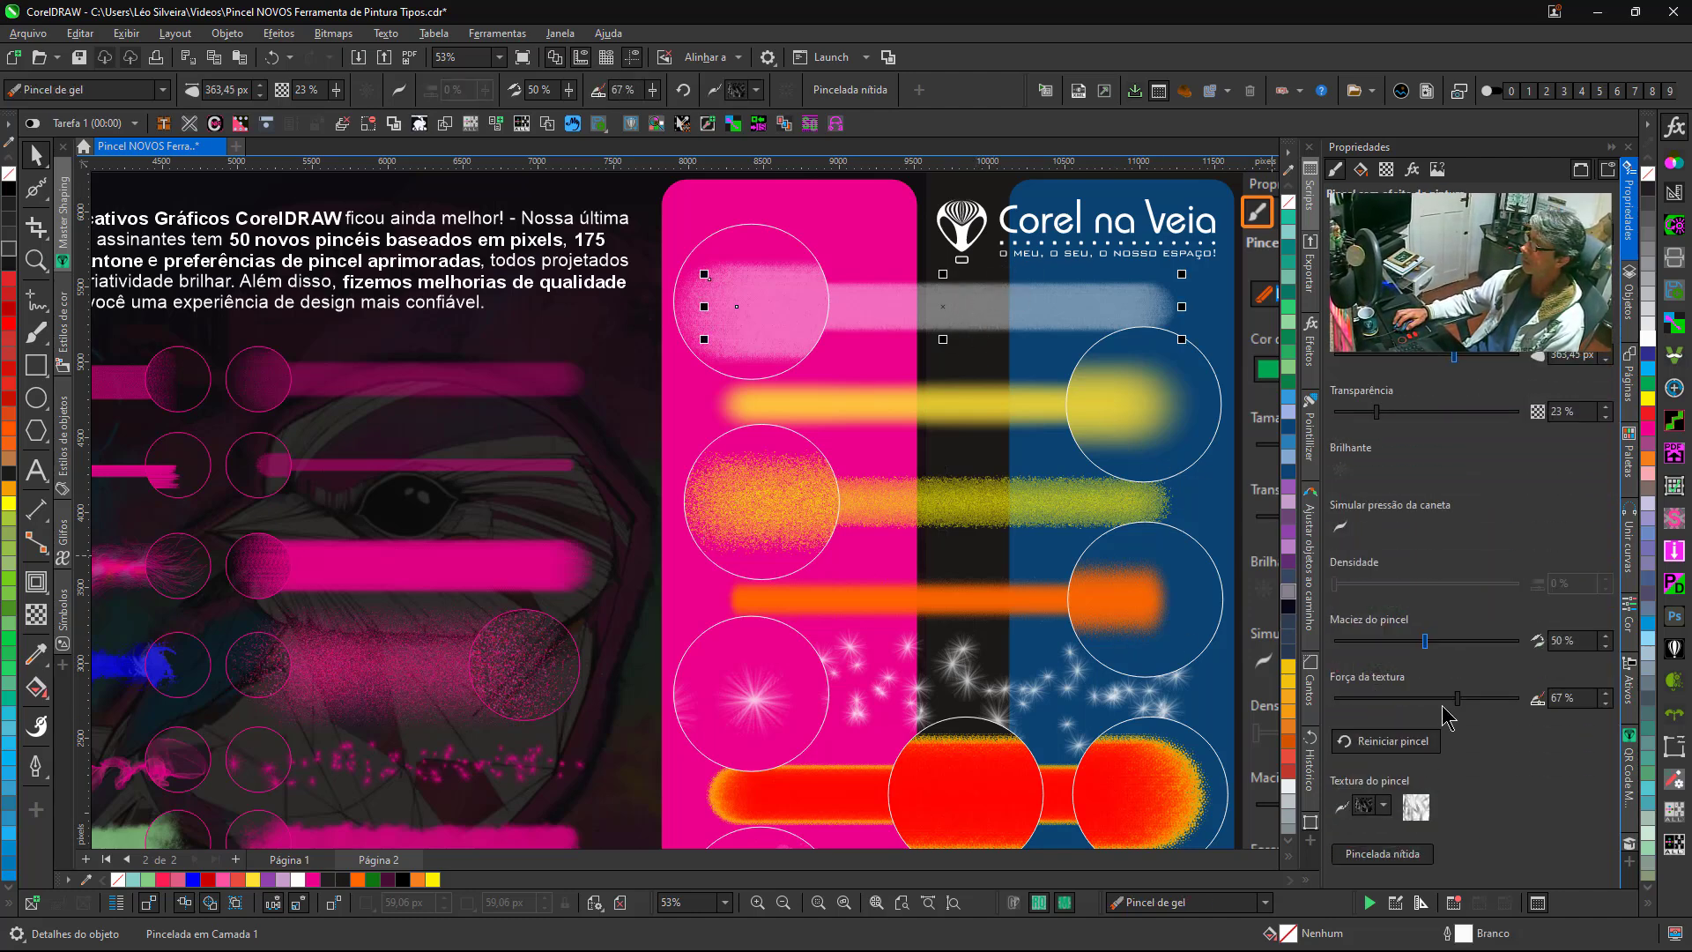
pyautogui.scroll(2, 687, 517)
pyautogui.scroll(4, 686, 516)
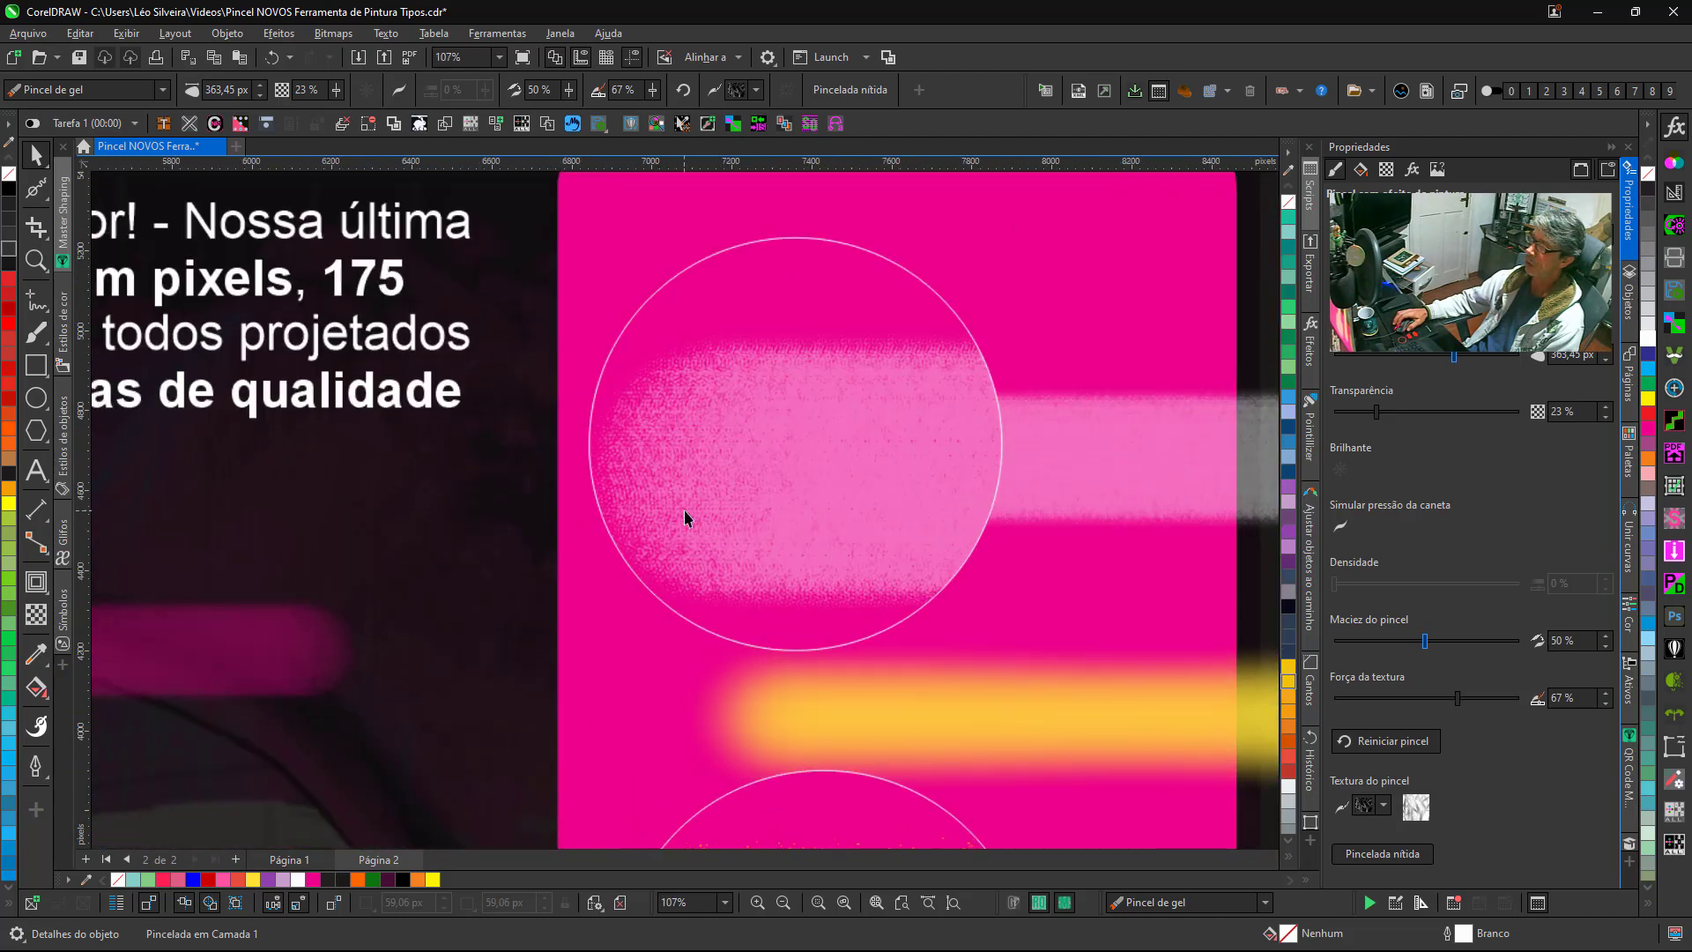
pyautogui.click(1384, 805)
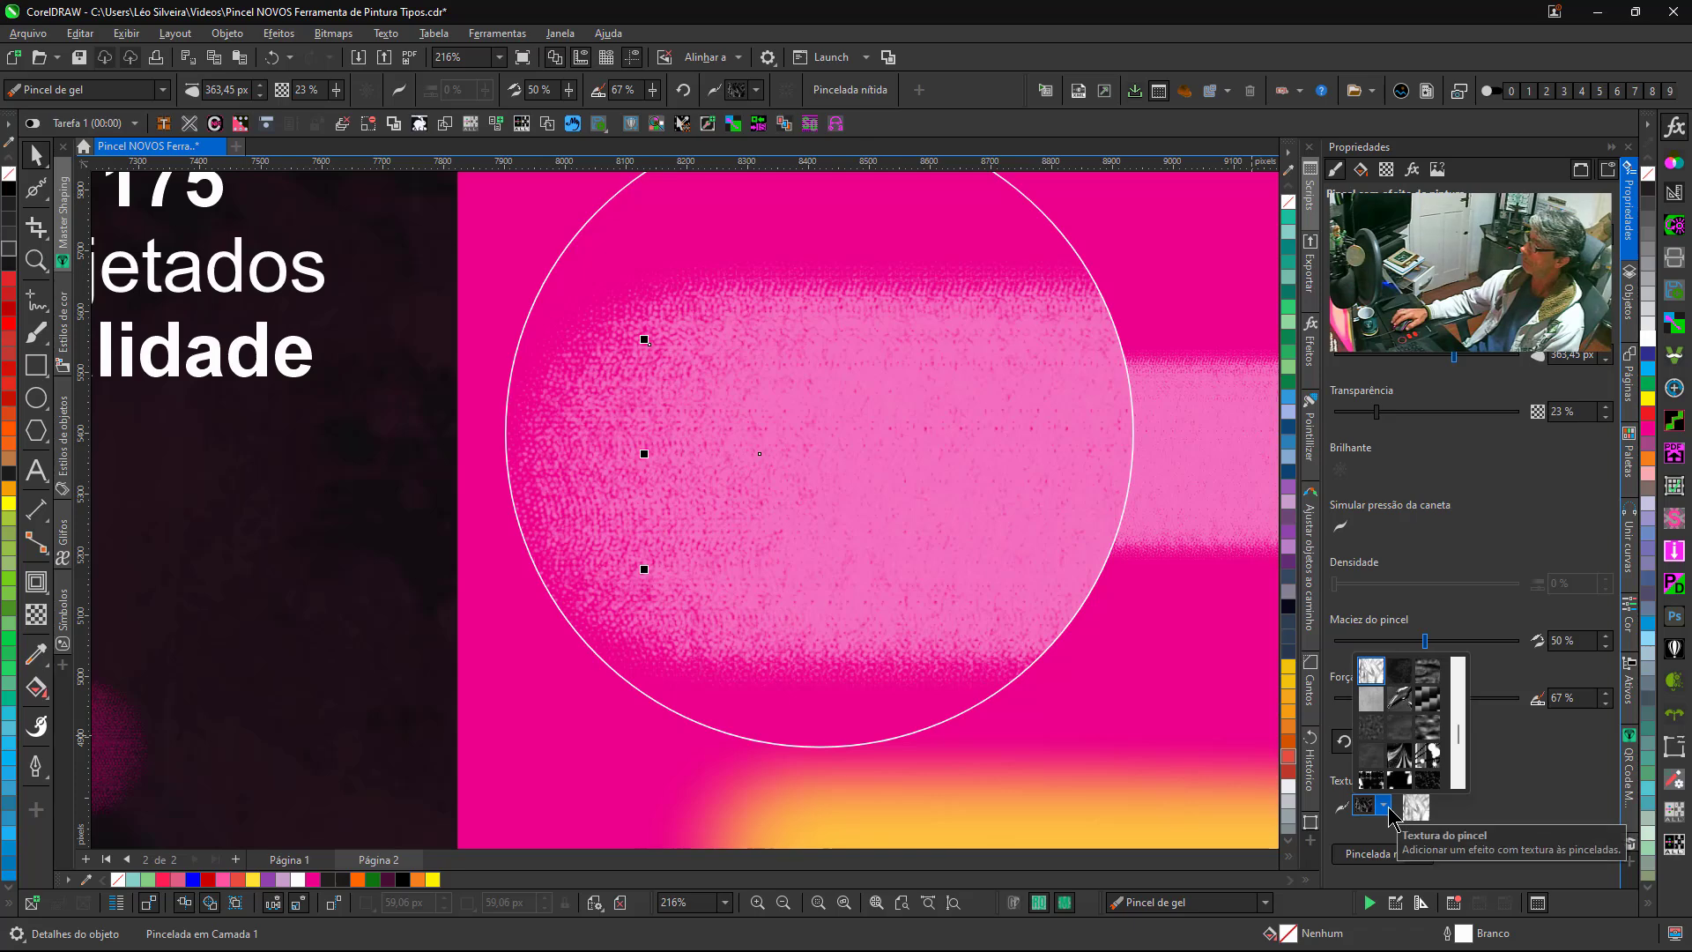
pyautogui.scroll(3, 1412, 742)
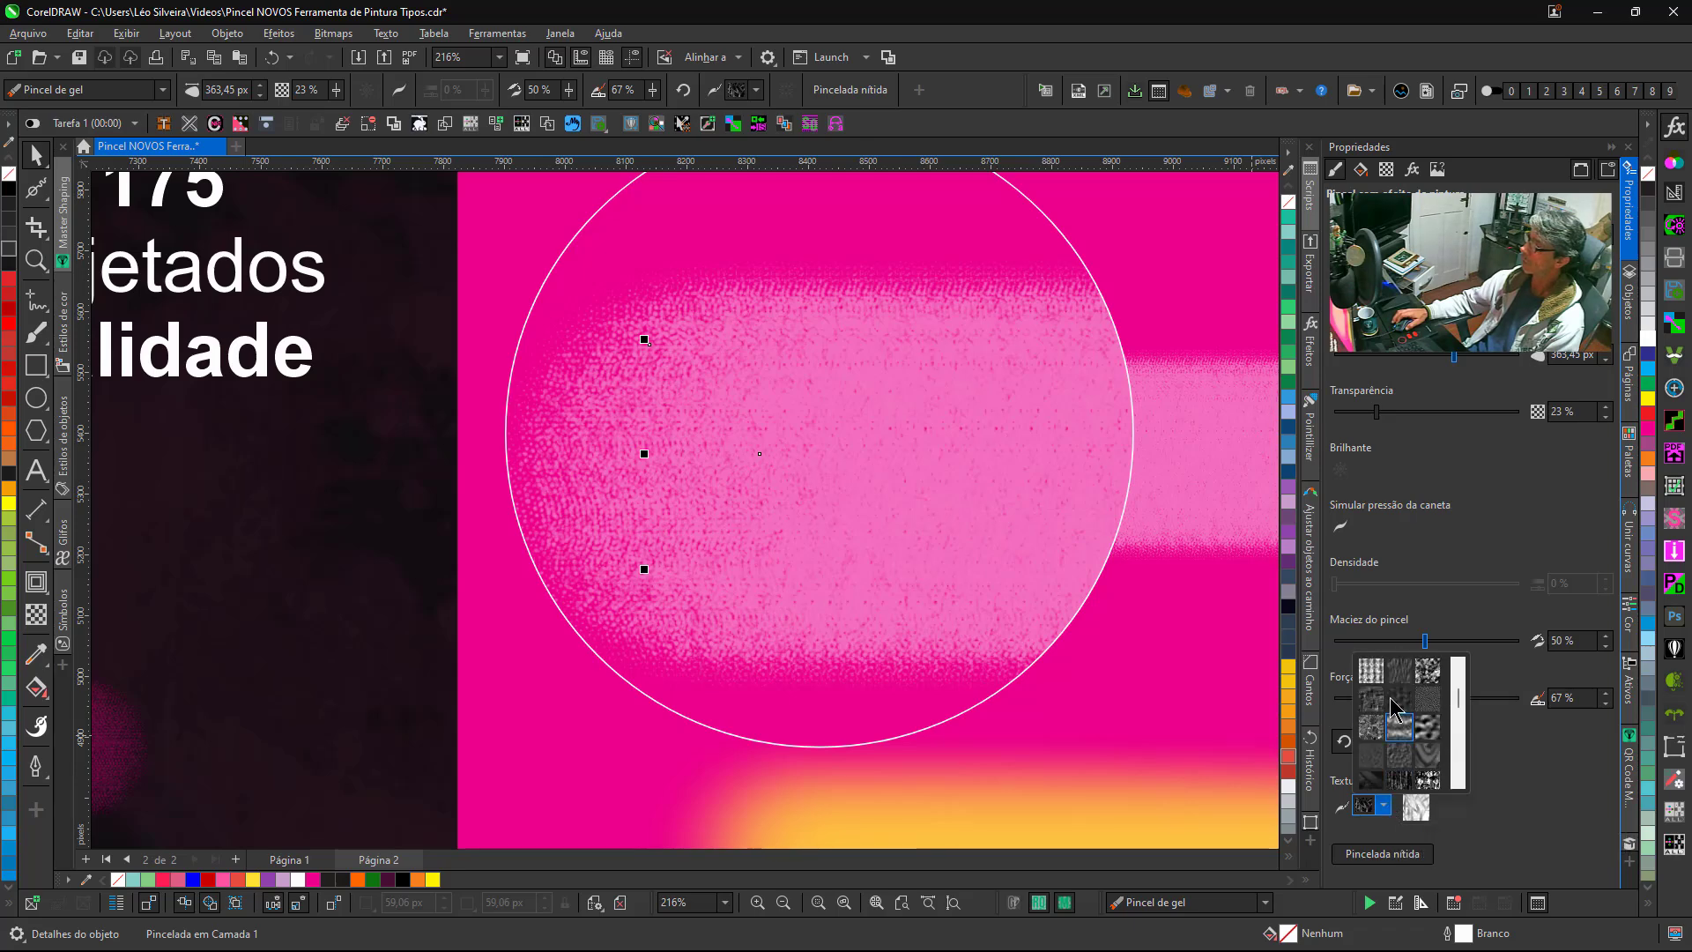
pyautogui.click(1372, 670)
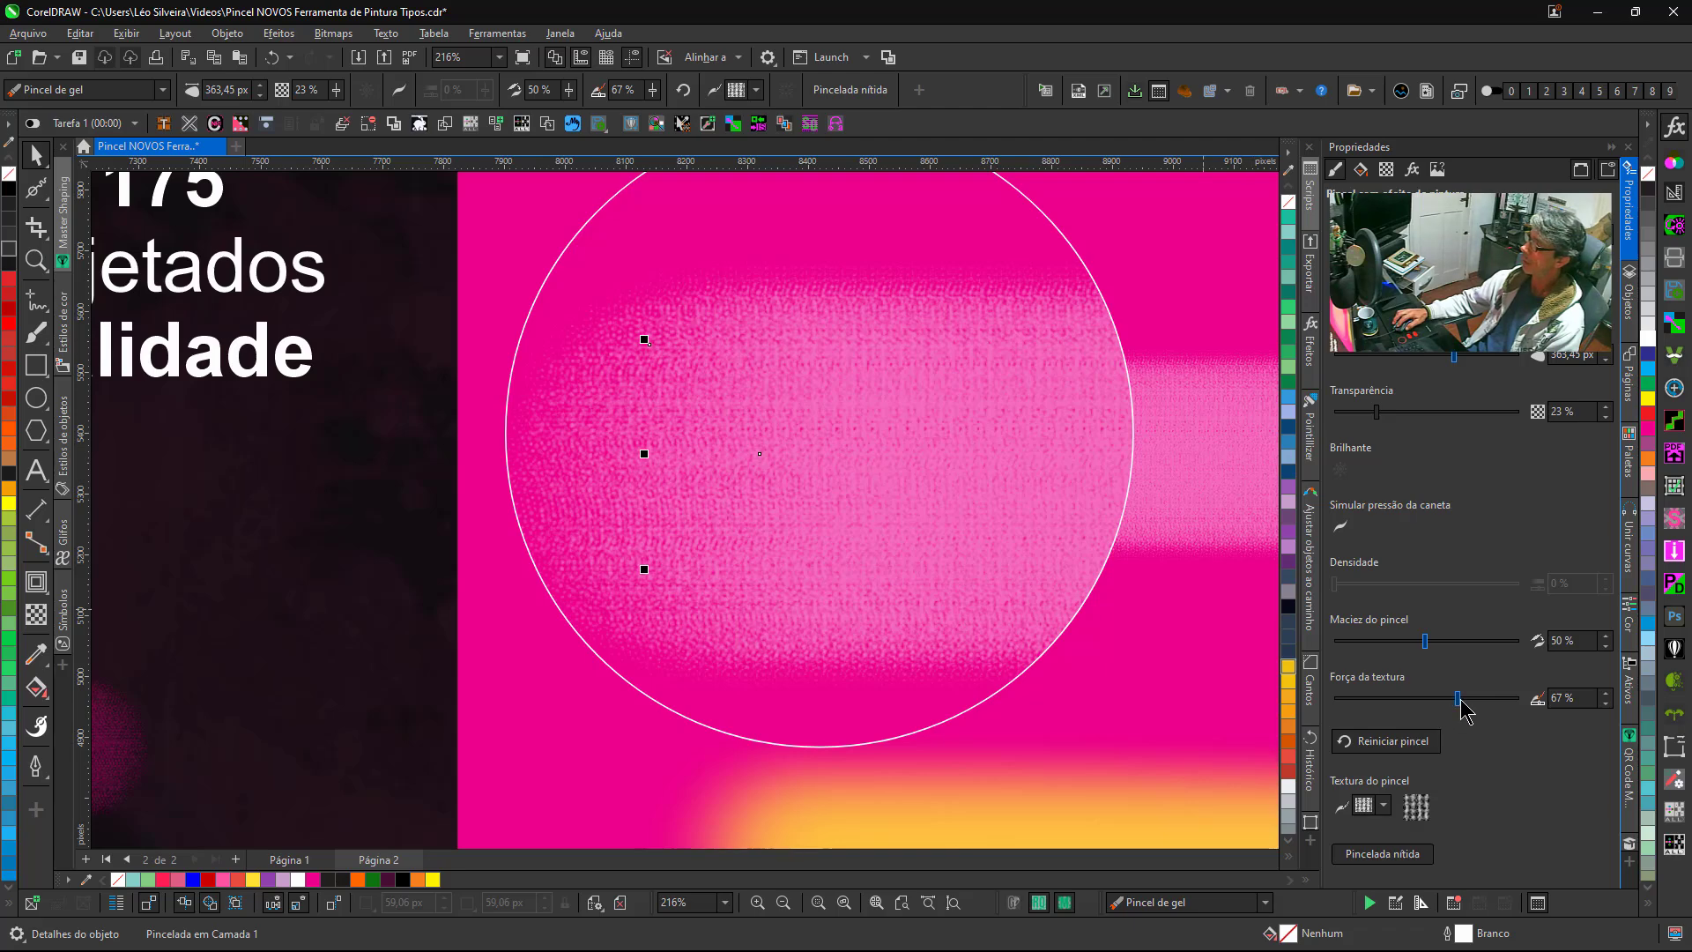
# Try texture strengths of 89 %, 35 %, 78 % and 87 % on the gel stroke, and set the strength to 65 %.
pyautogui.click(1499, 698)
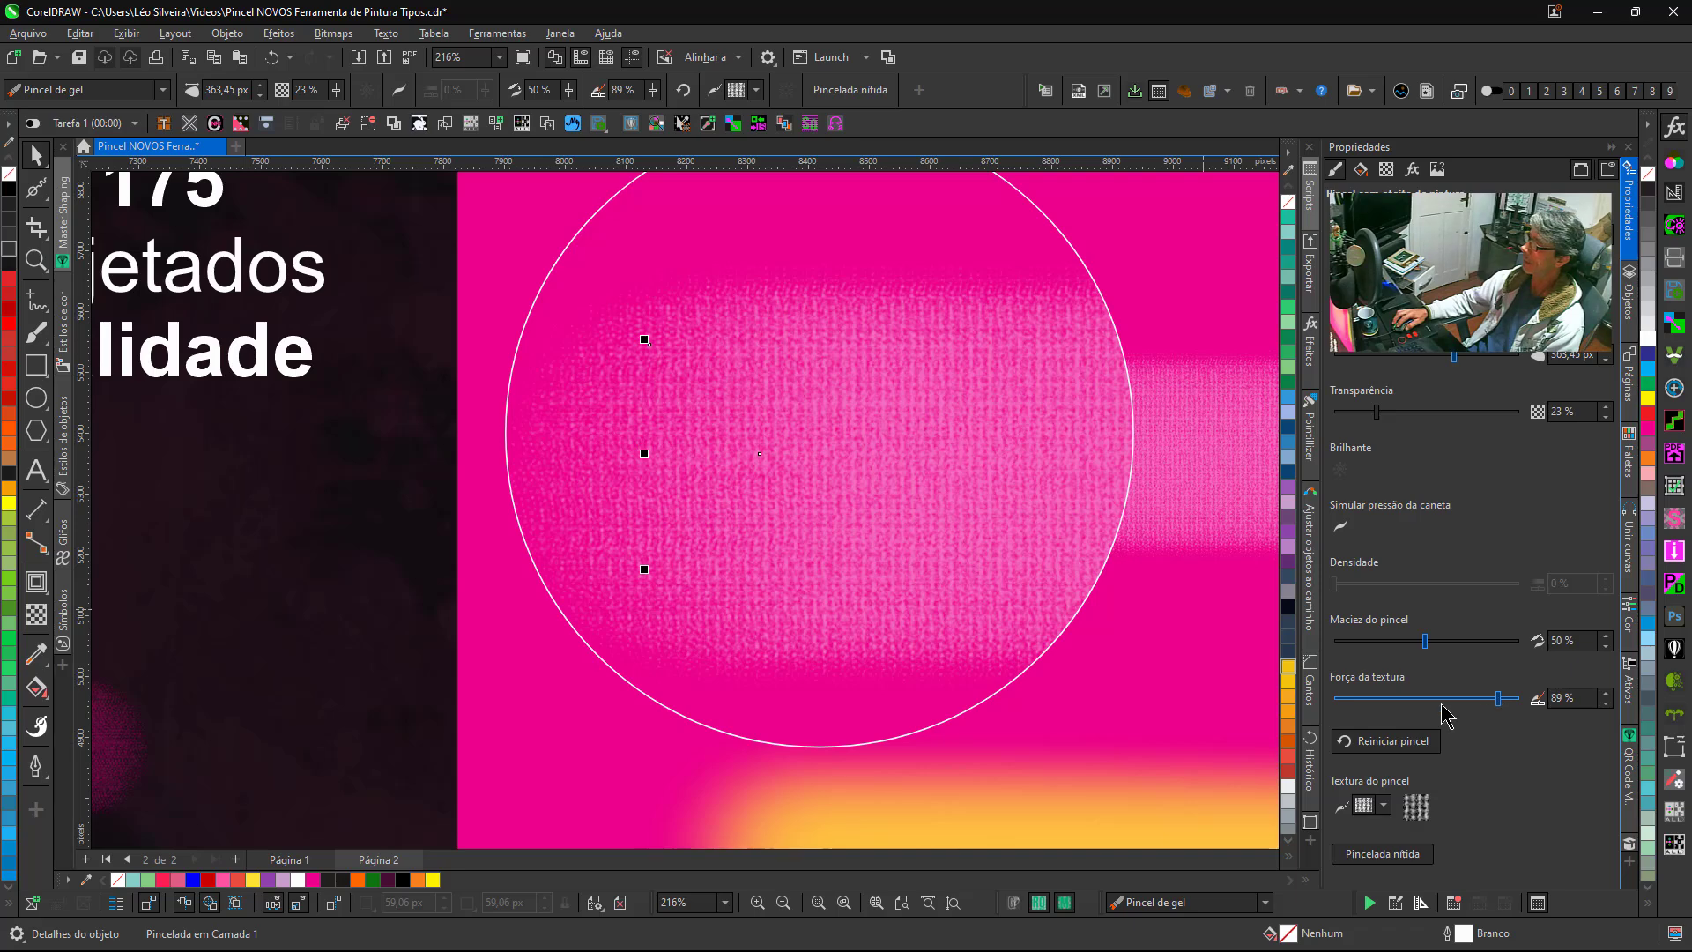
pyautogui.click(1399, 699)
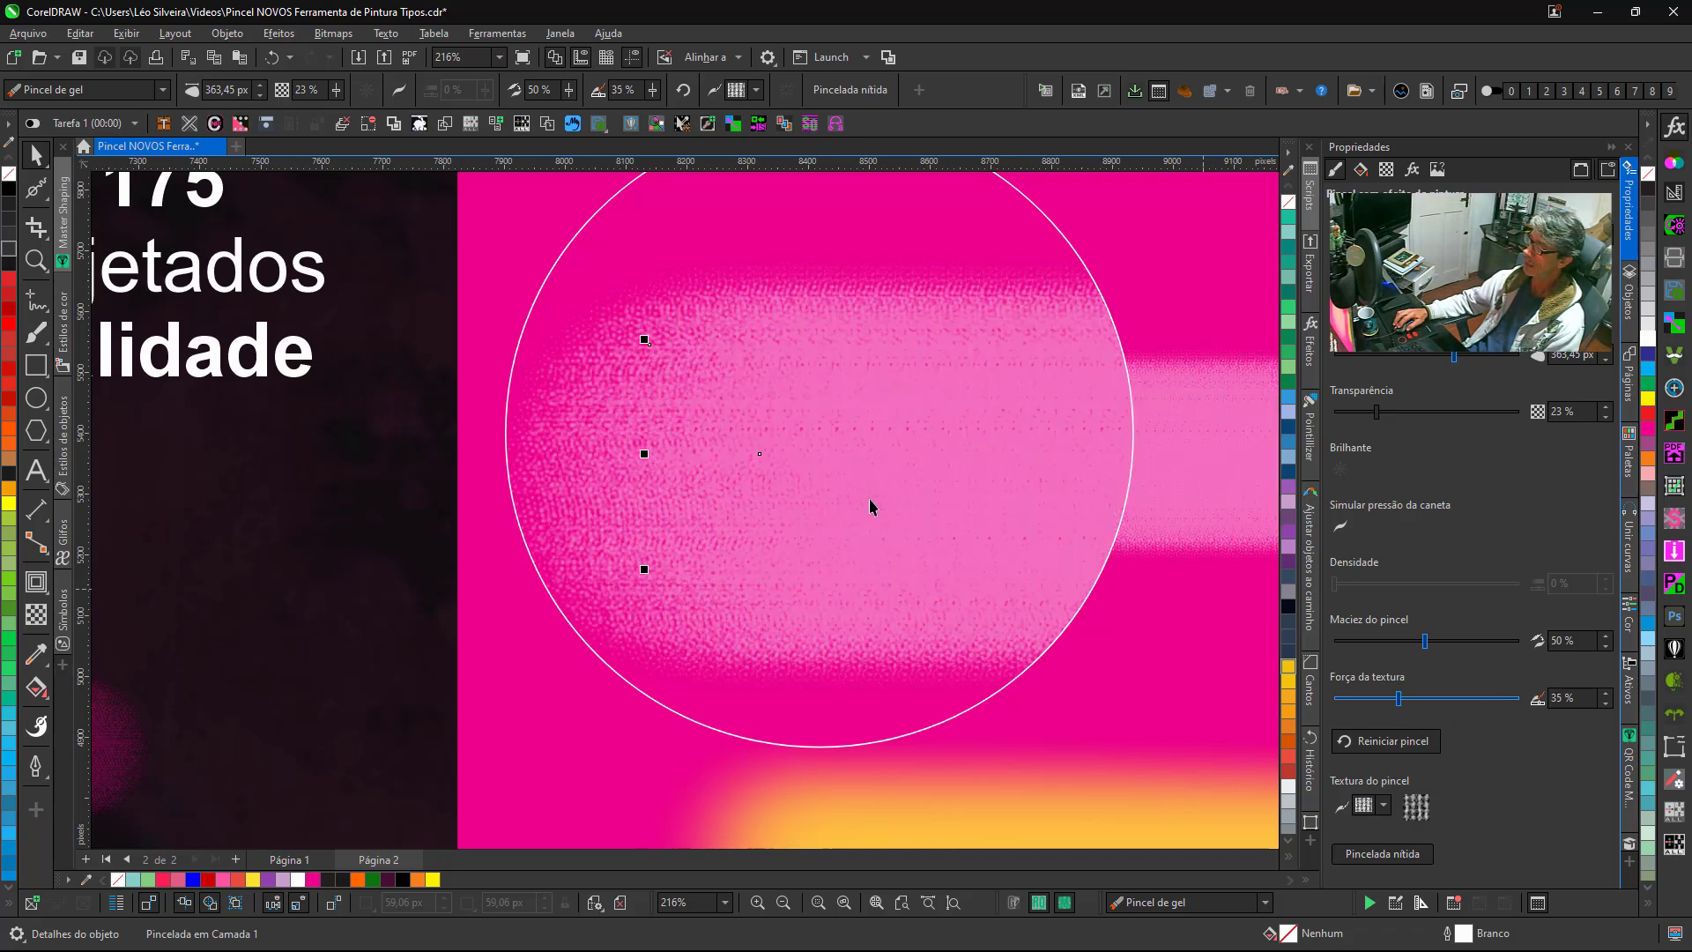
pyautogui.click(1479, 698)
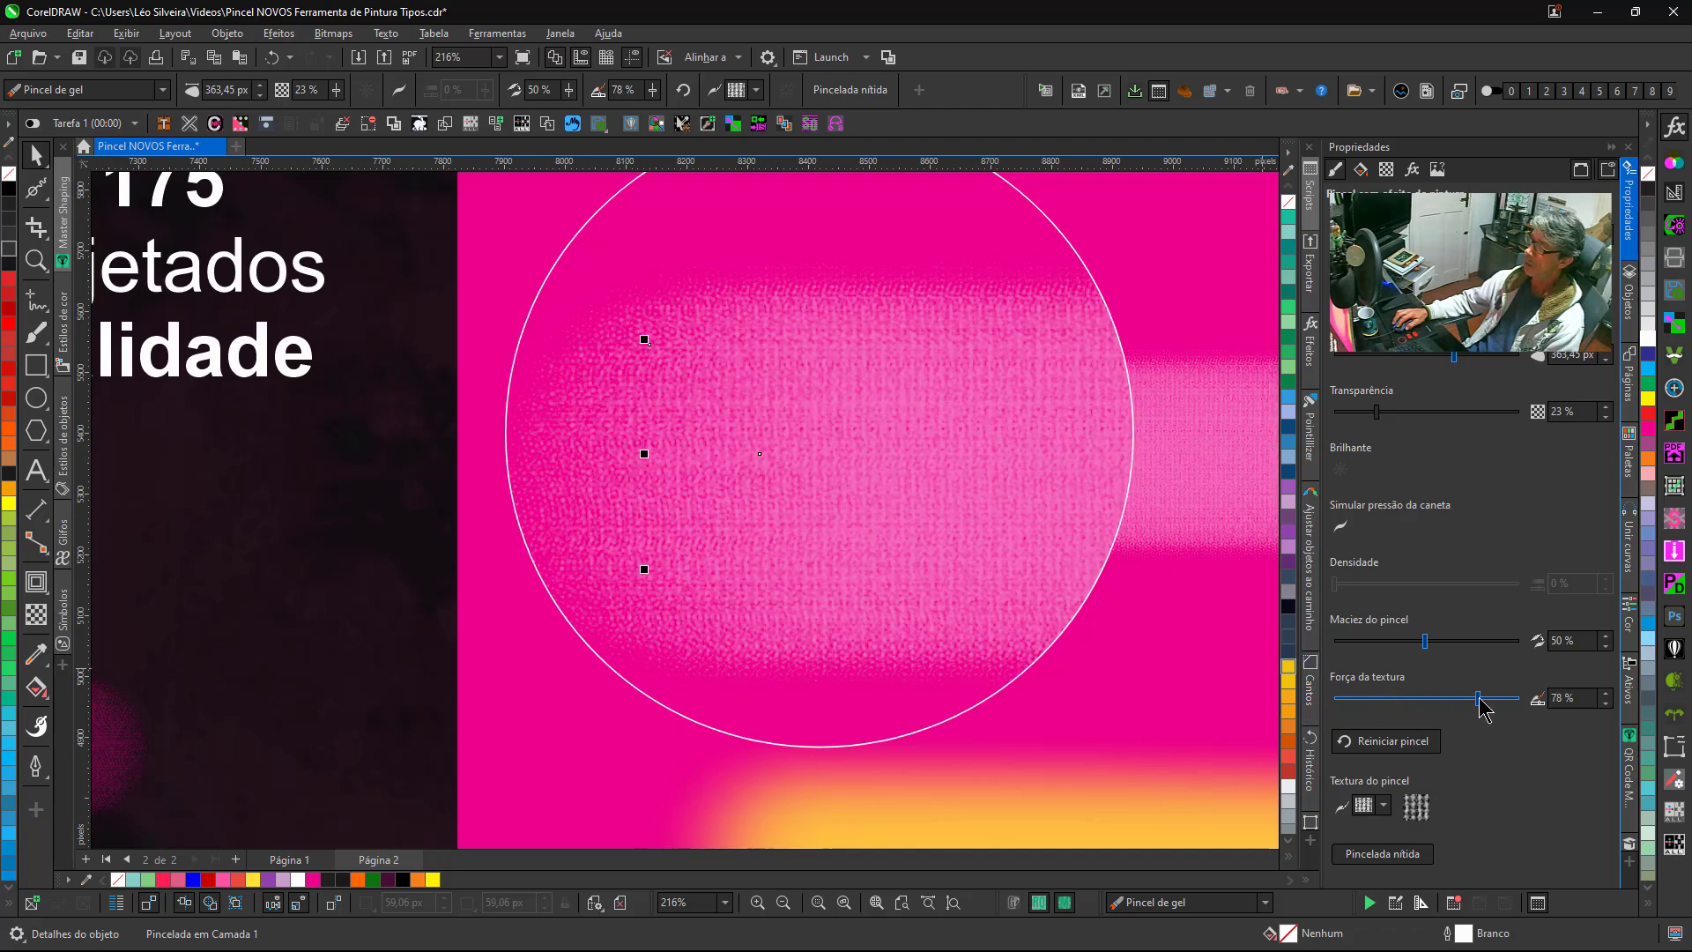
pyautogui.click(1497, 698)
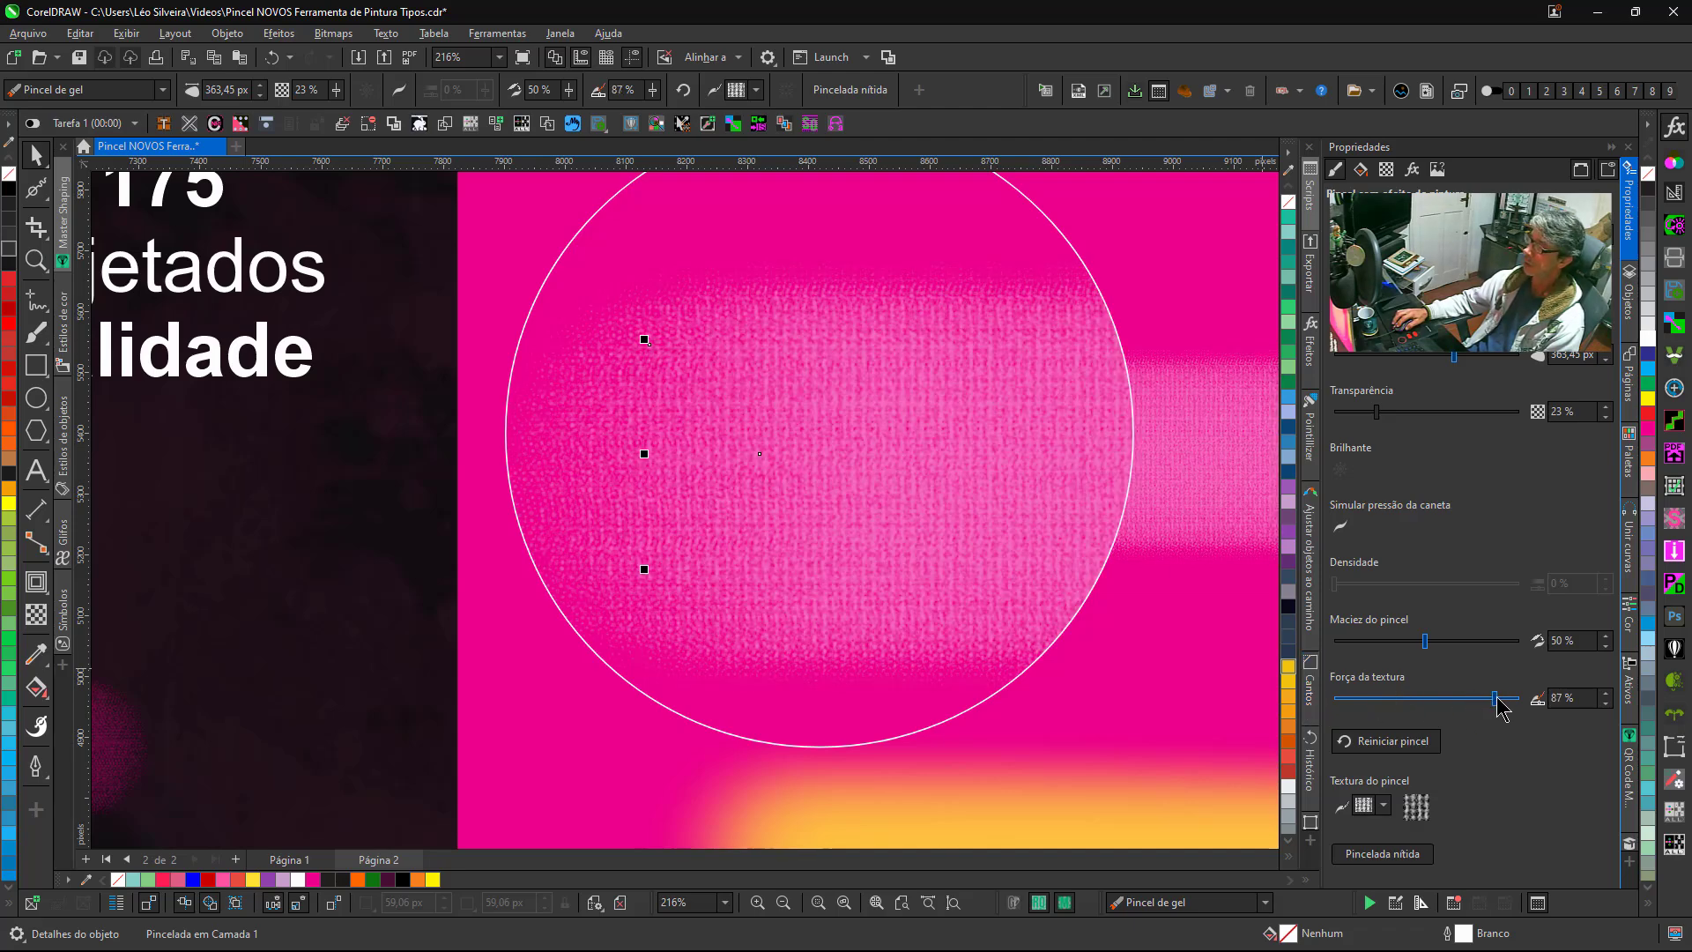
pyautogui.click(1456, 698)
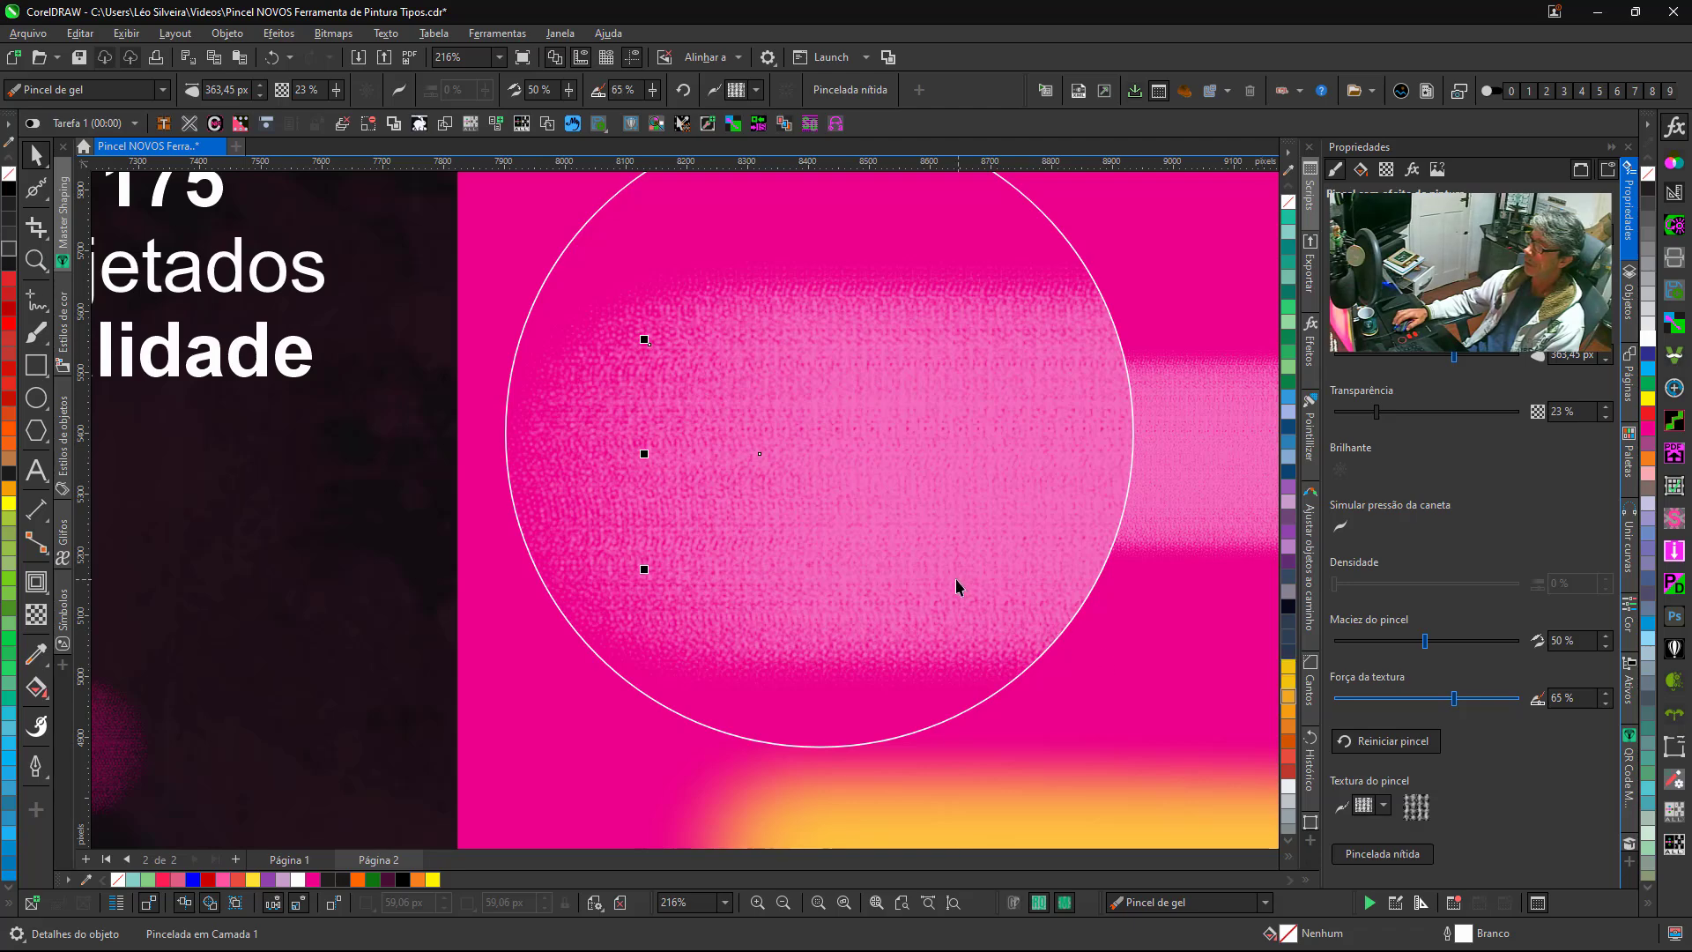
pyautogui.moveTo(880, 559); pyautogui.dragTo(891, 619)
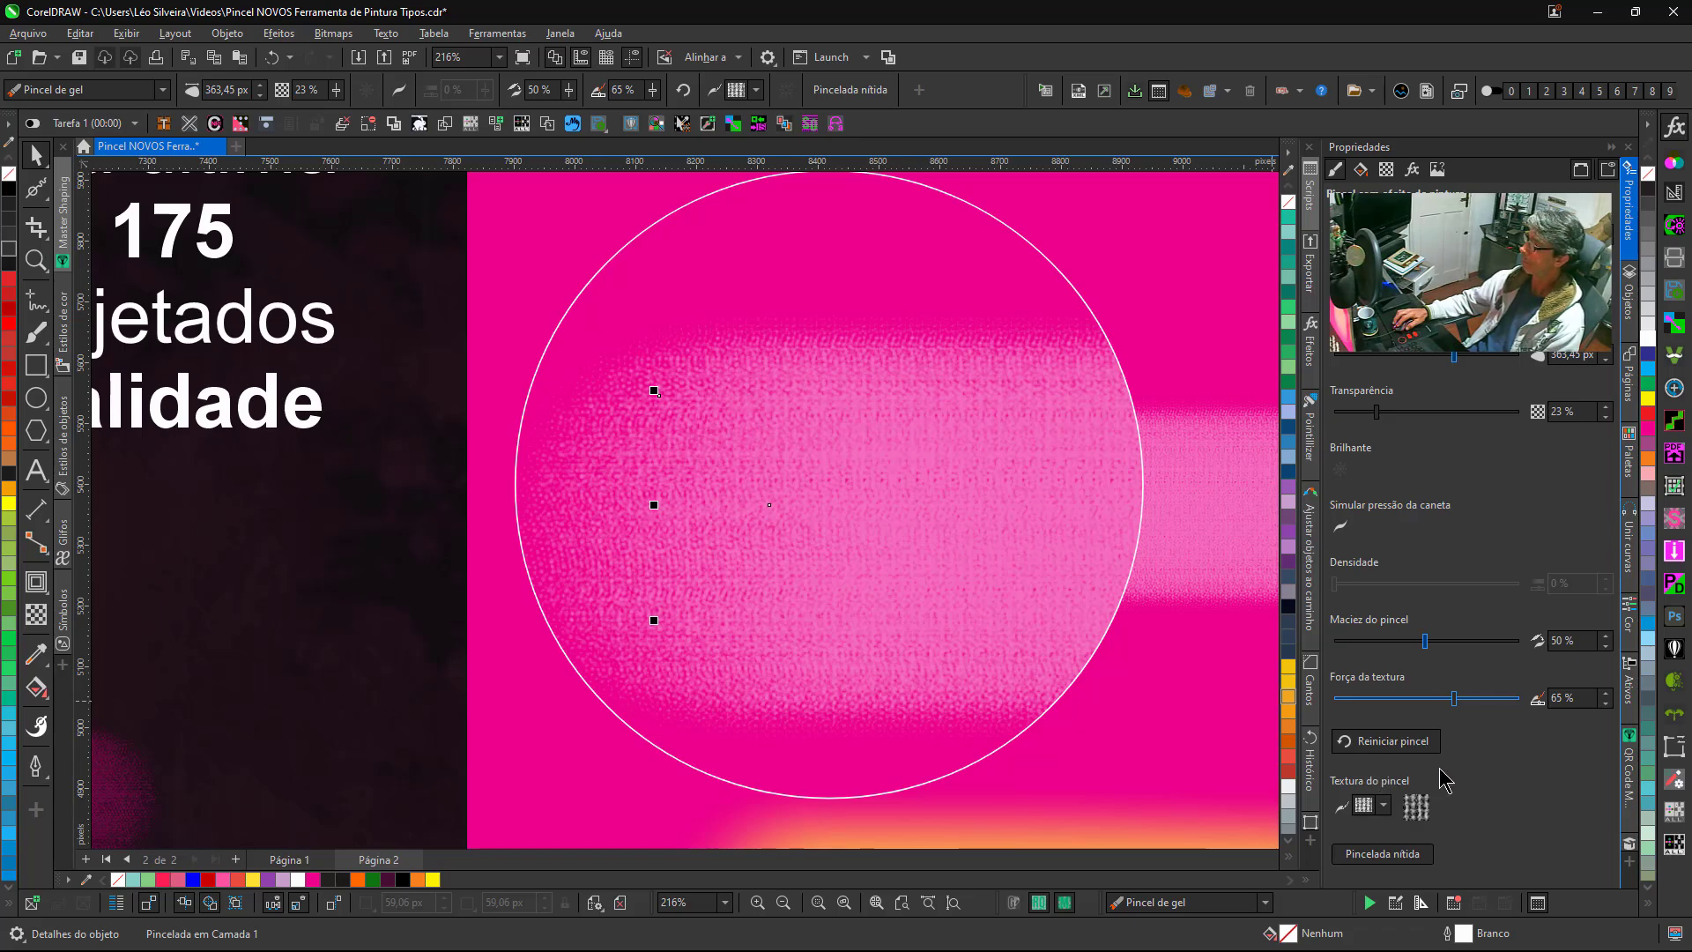
# Apply Pincelada nítida to the white gel stroke and change its brush to Textura de pincel.
pyautogui.click(1358, 860)
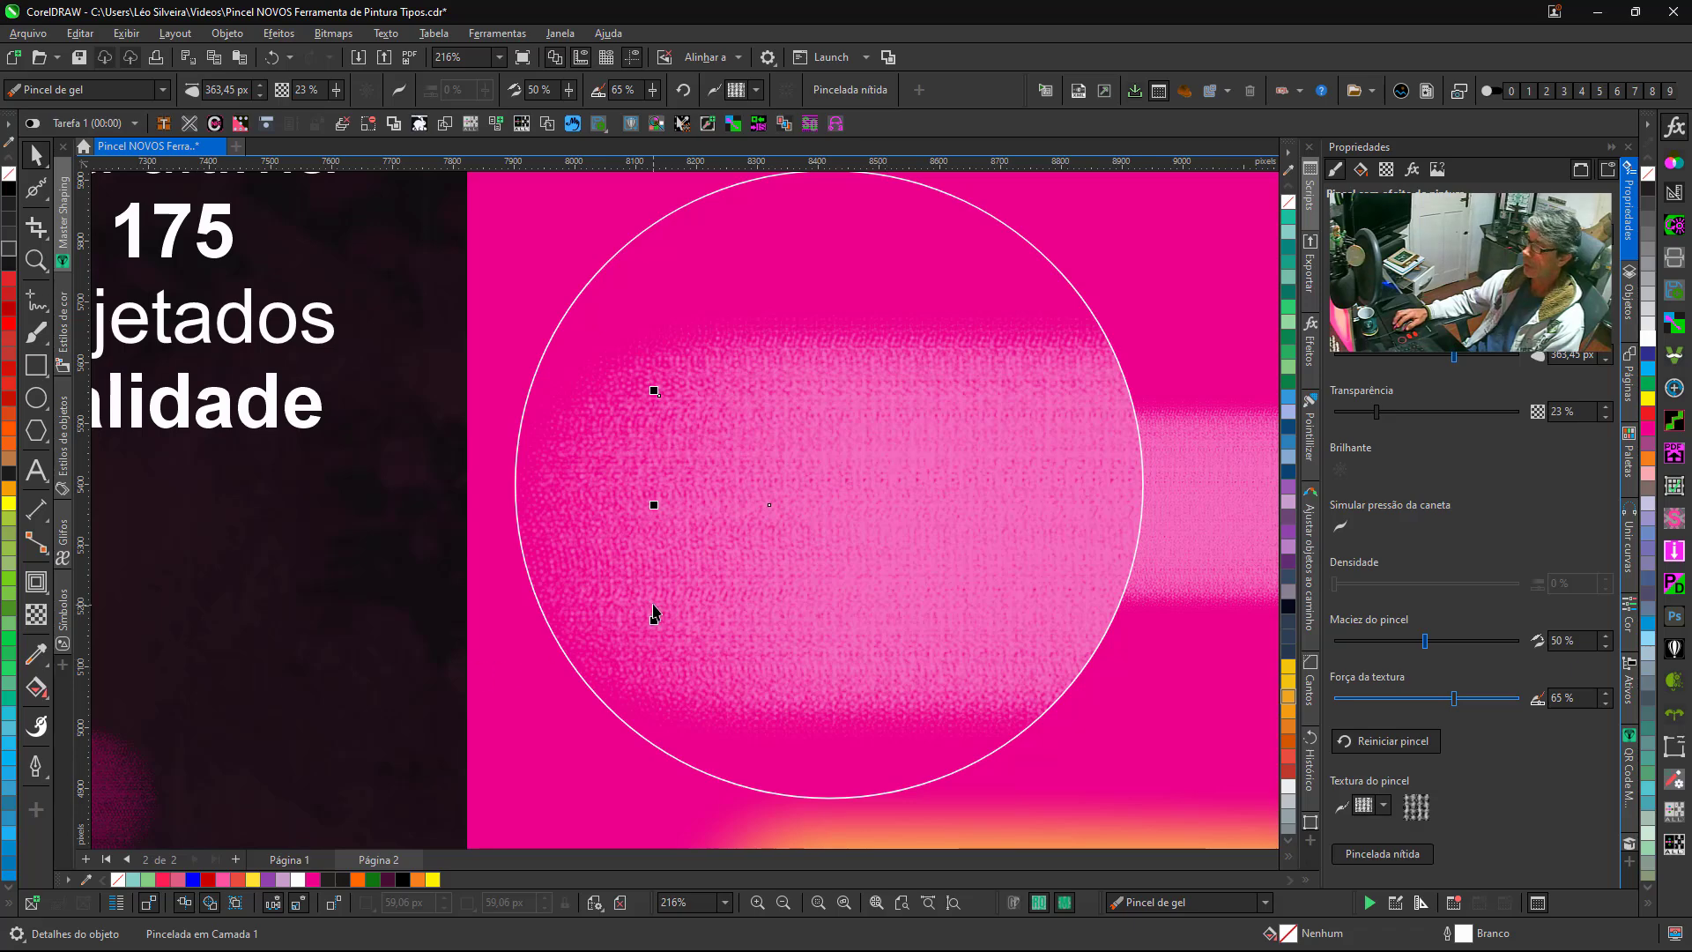
pyautogui.click(1176, 535)
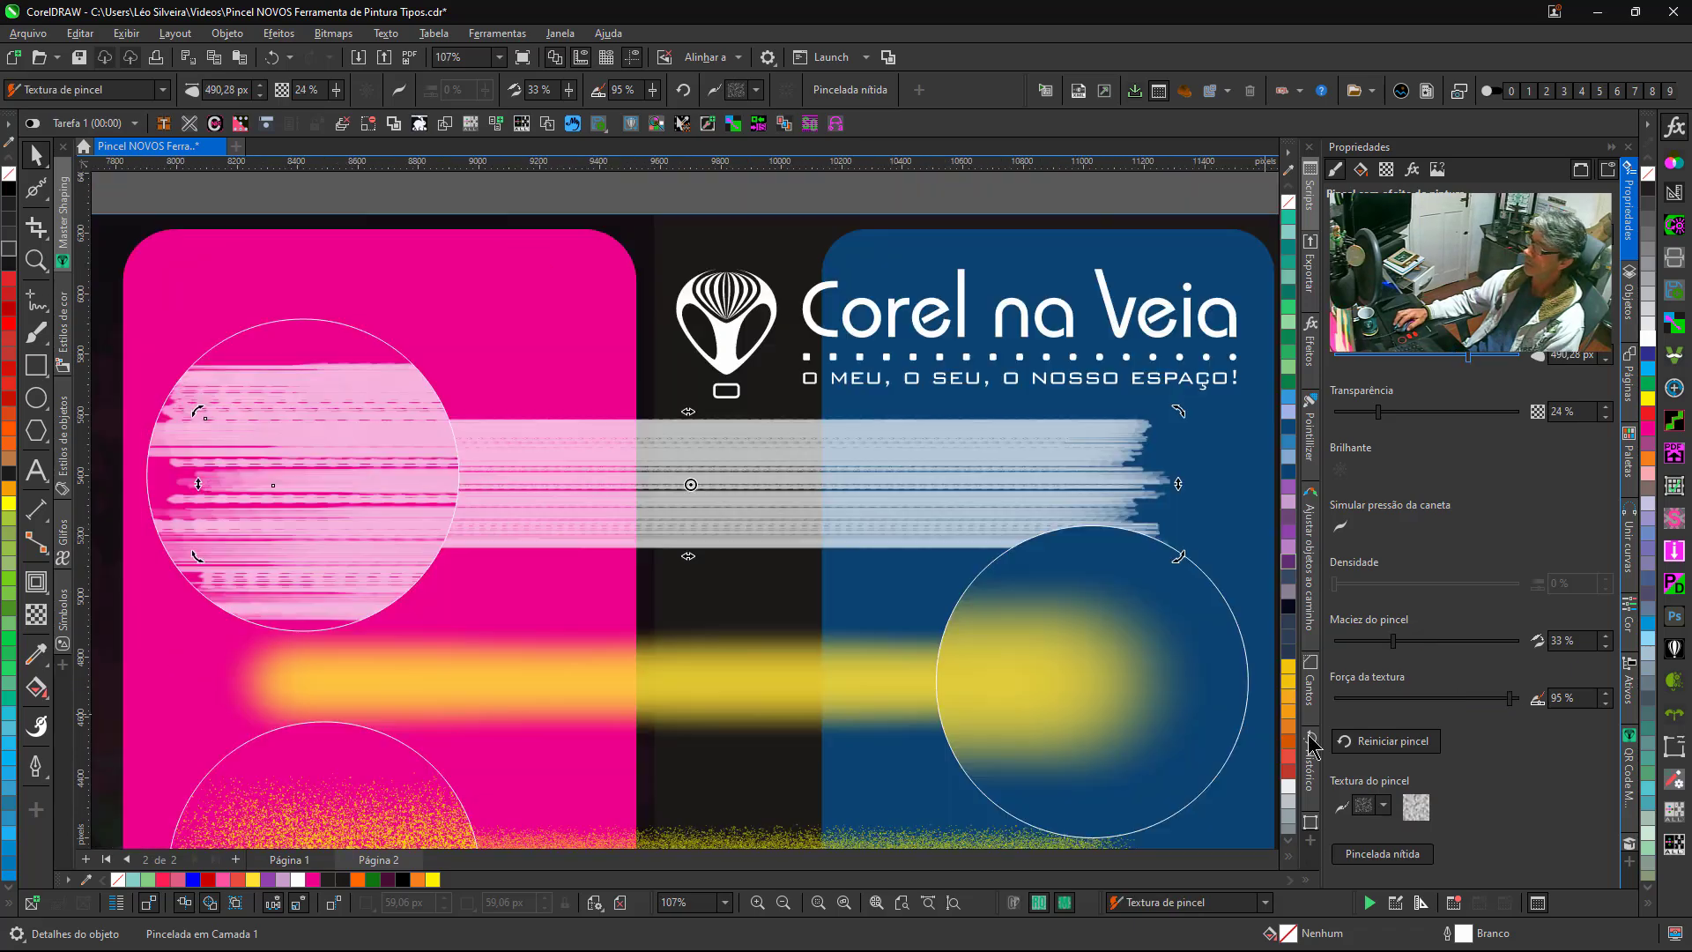
pyautogui.click(1365, 862)
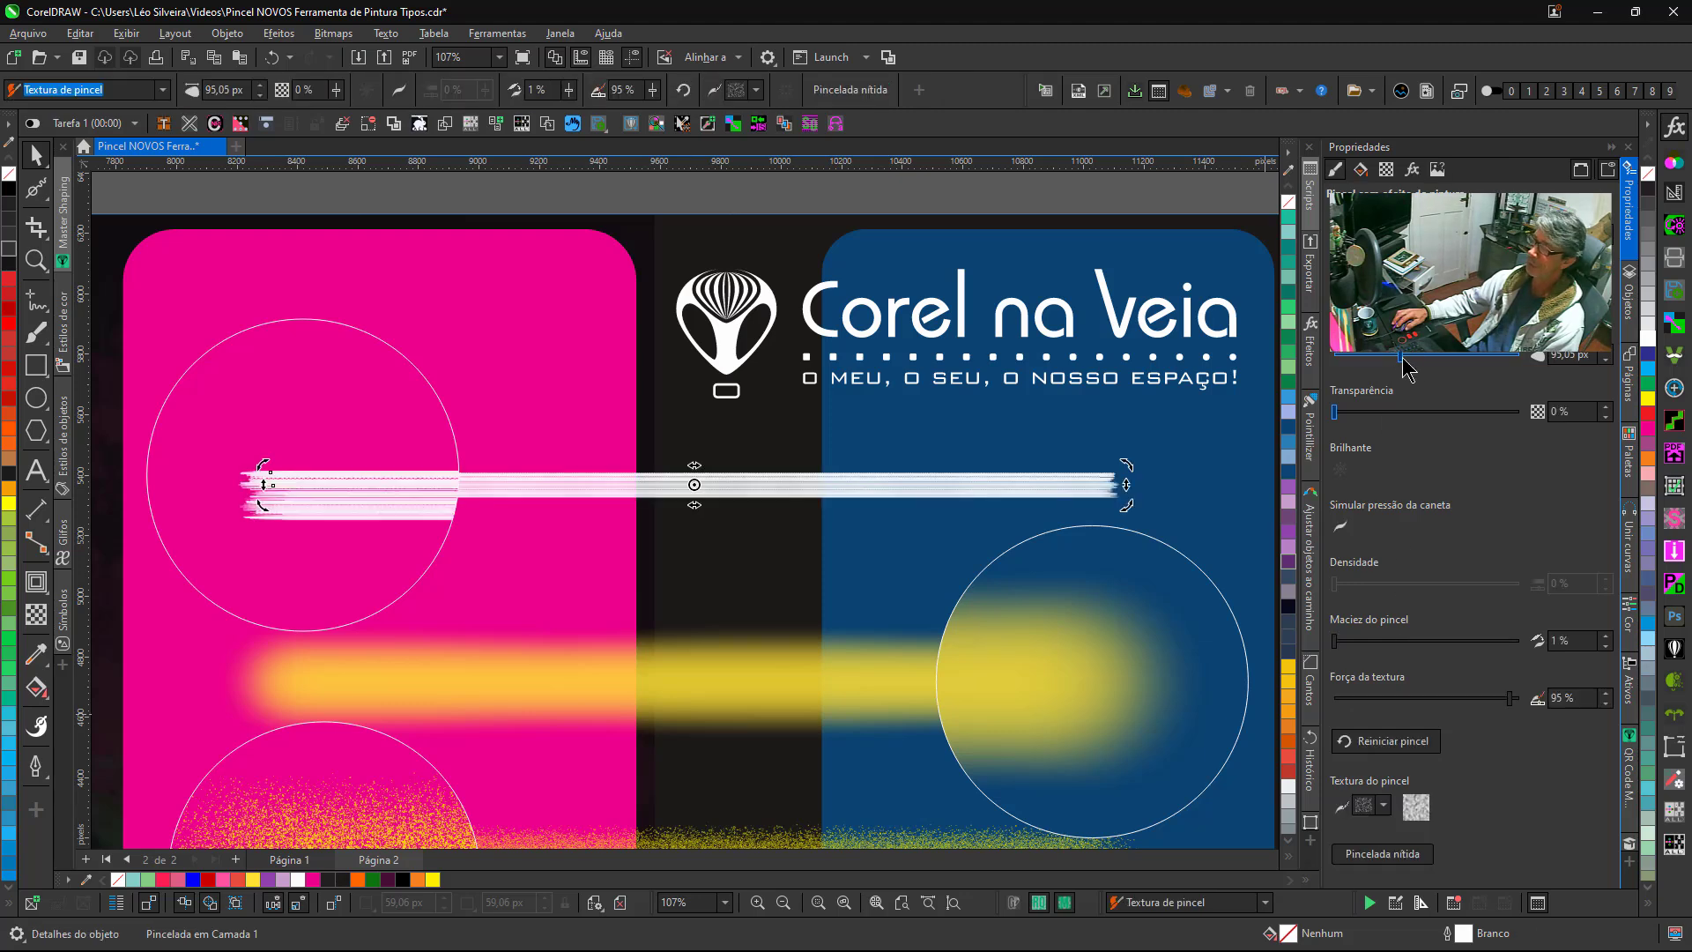
# Set the white Textura de pincel stroke to size 222,34 px, transparency 33 % and texture strength 56 %.
pyautogui.click(1434, 356)
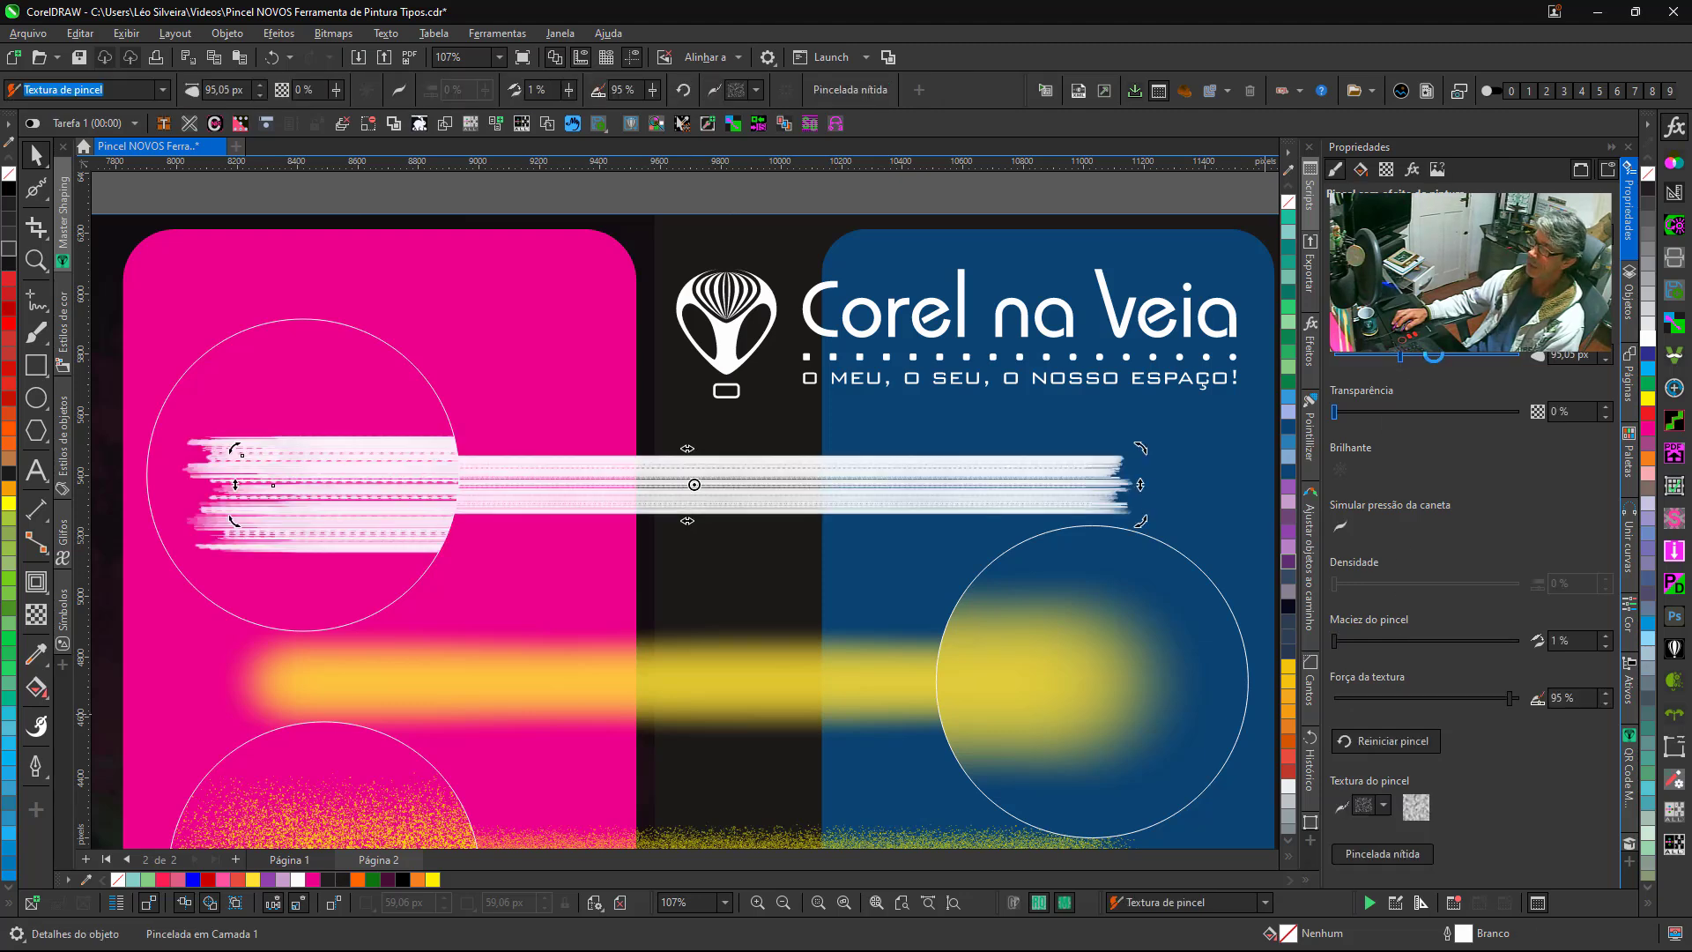
pyautogui.click(1397, 412)
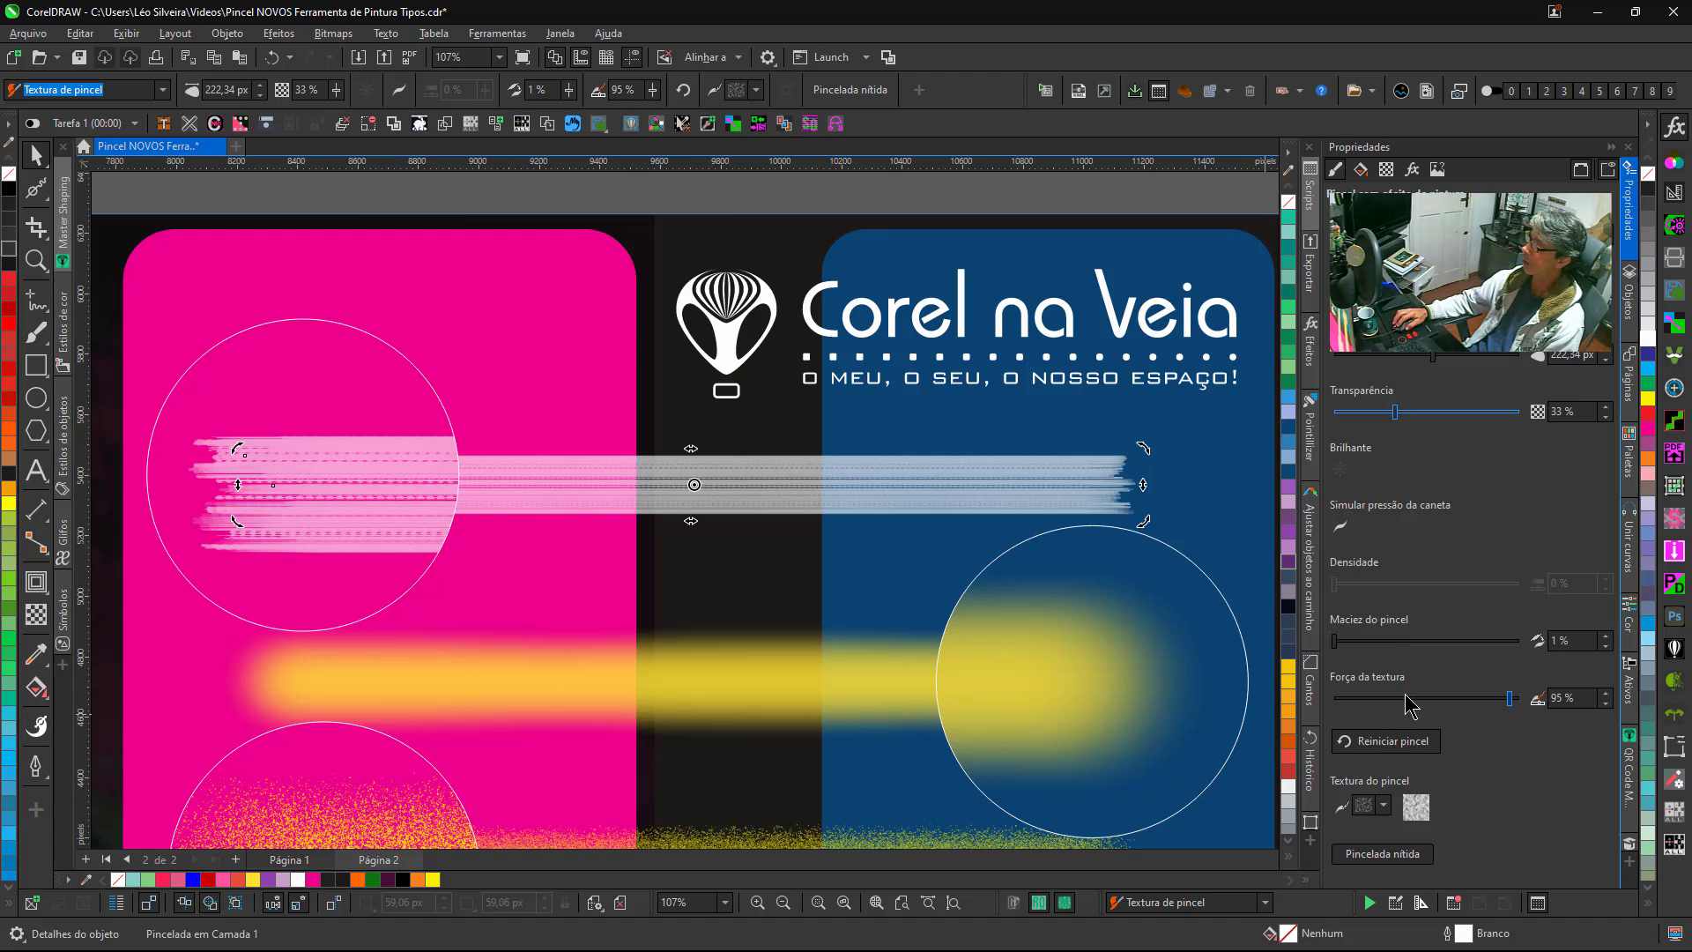
pyautogui.click(1438, 697)
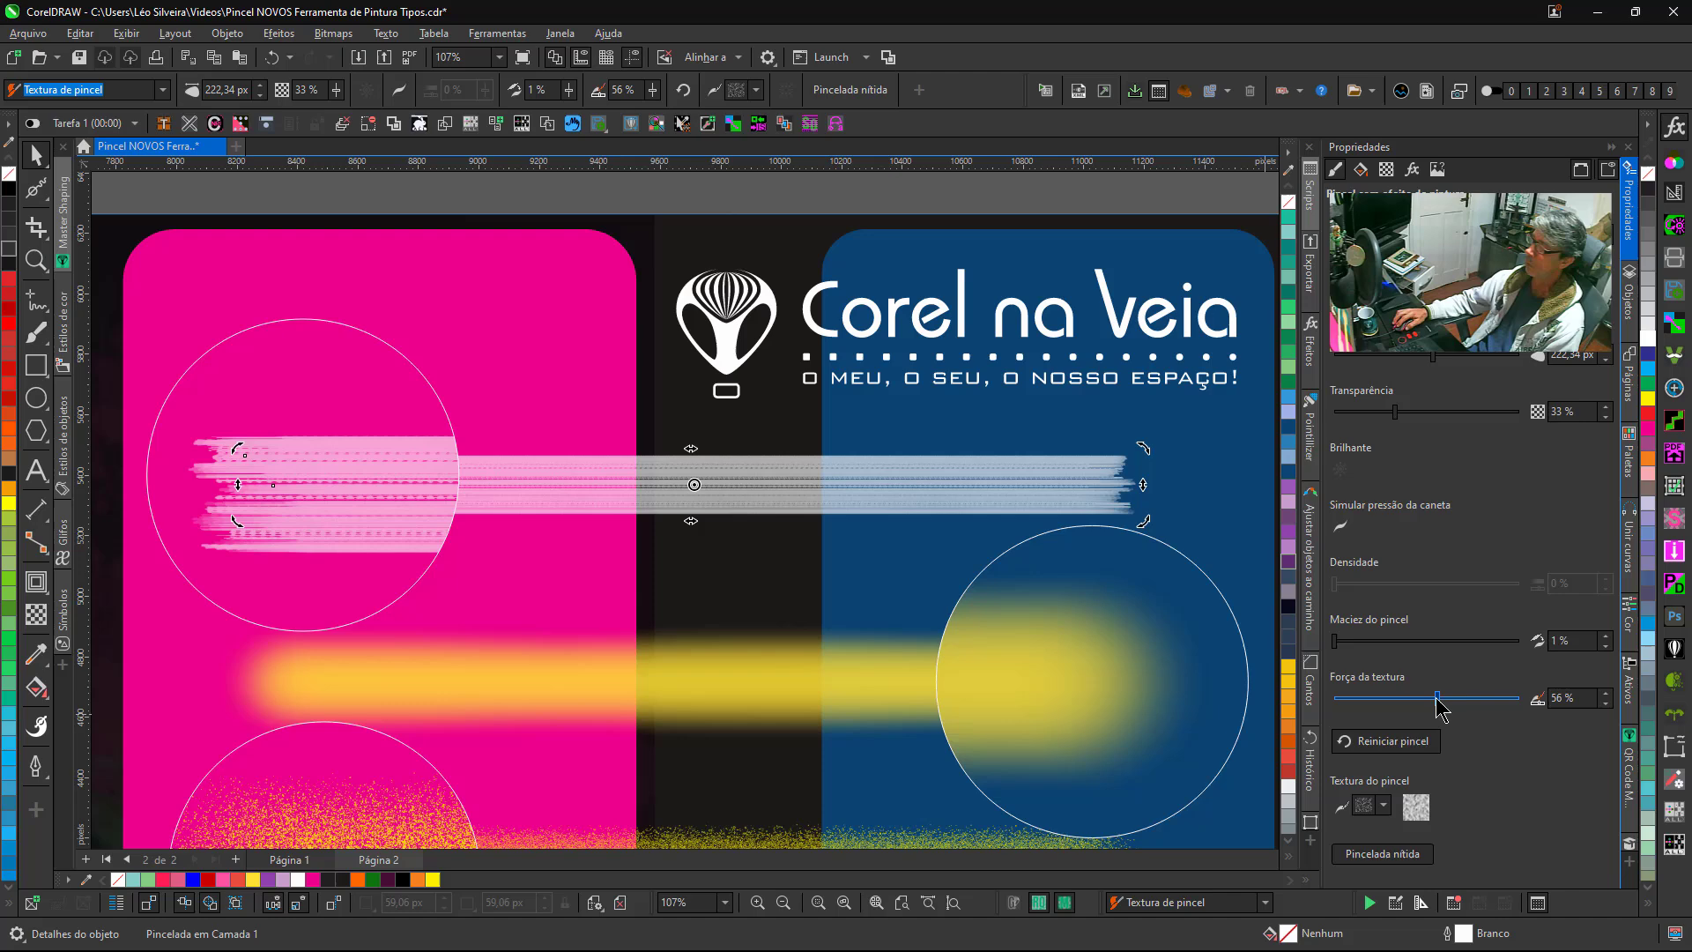
# Replace the white stroke's brush texture with the brick-like pattern of horizontal dashes and set its transparency to 25 %.
pyautogui.click(1384, 804)
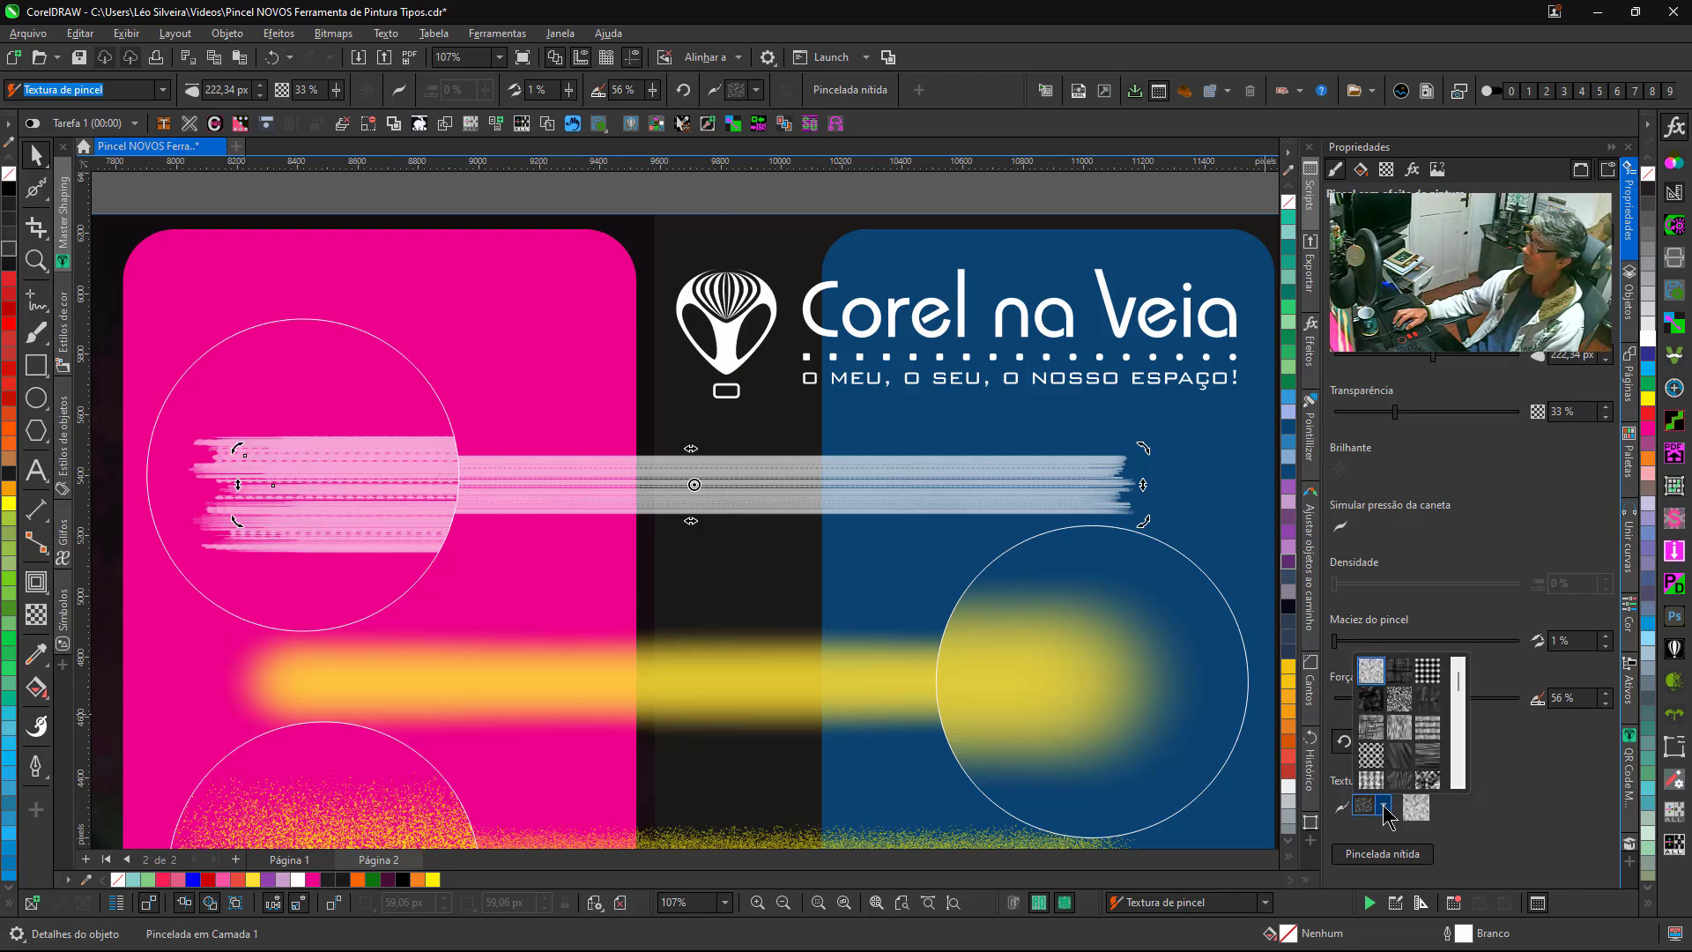
pyautogui.click(1429, 727)
pyautogui.scroll(4, 282, 520)
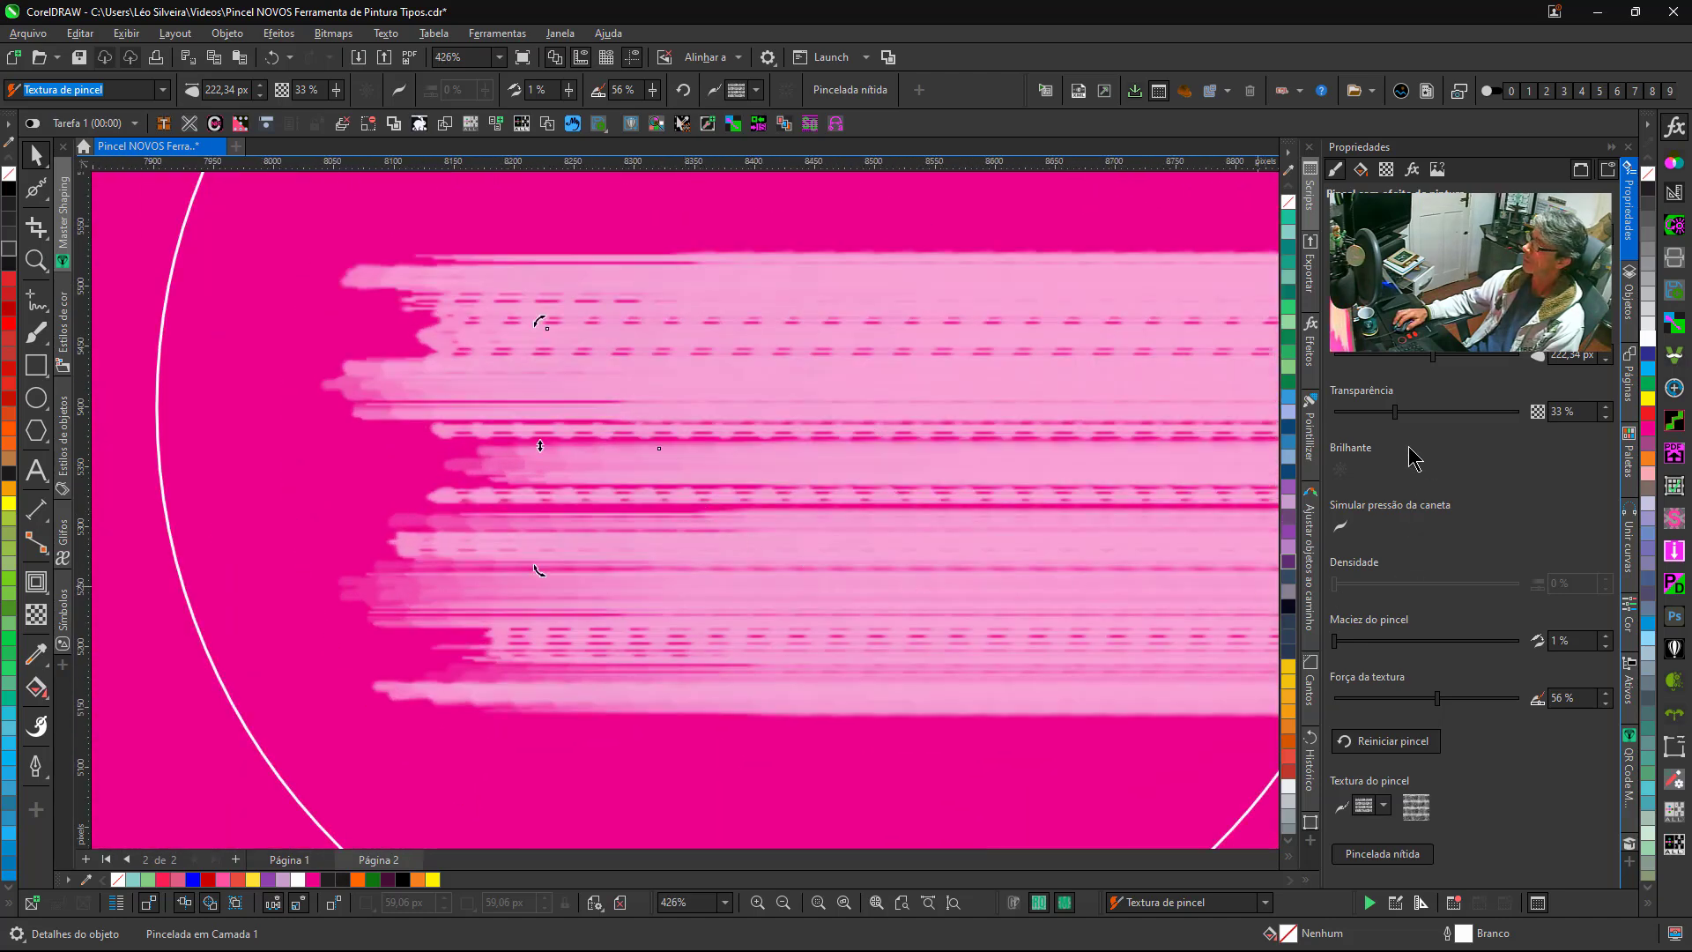
pyautogui.moveTo(1407, 419)
pyautogui.mouseDown()
pyautogui.moveTo(1428, 420)
pyautogui.moveTo(1380, 414)
pyautogui.mouseUp()
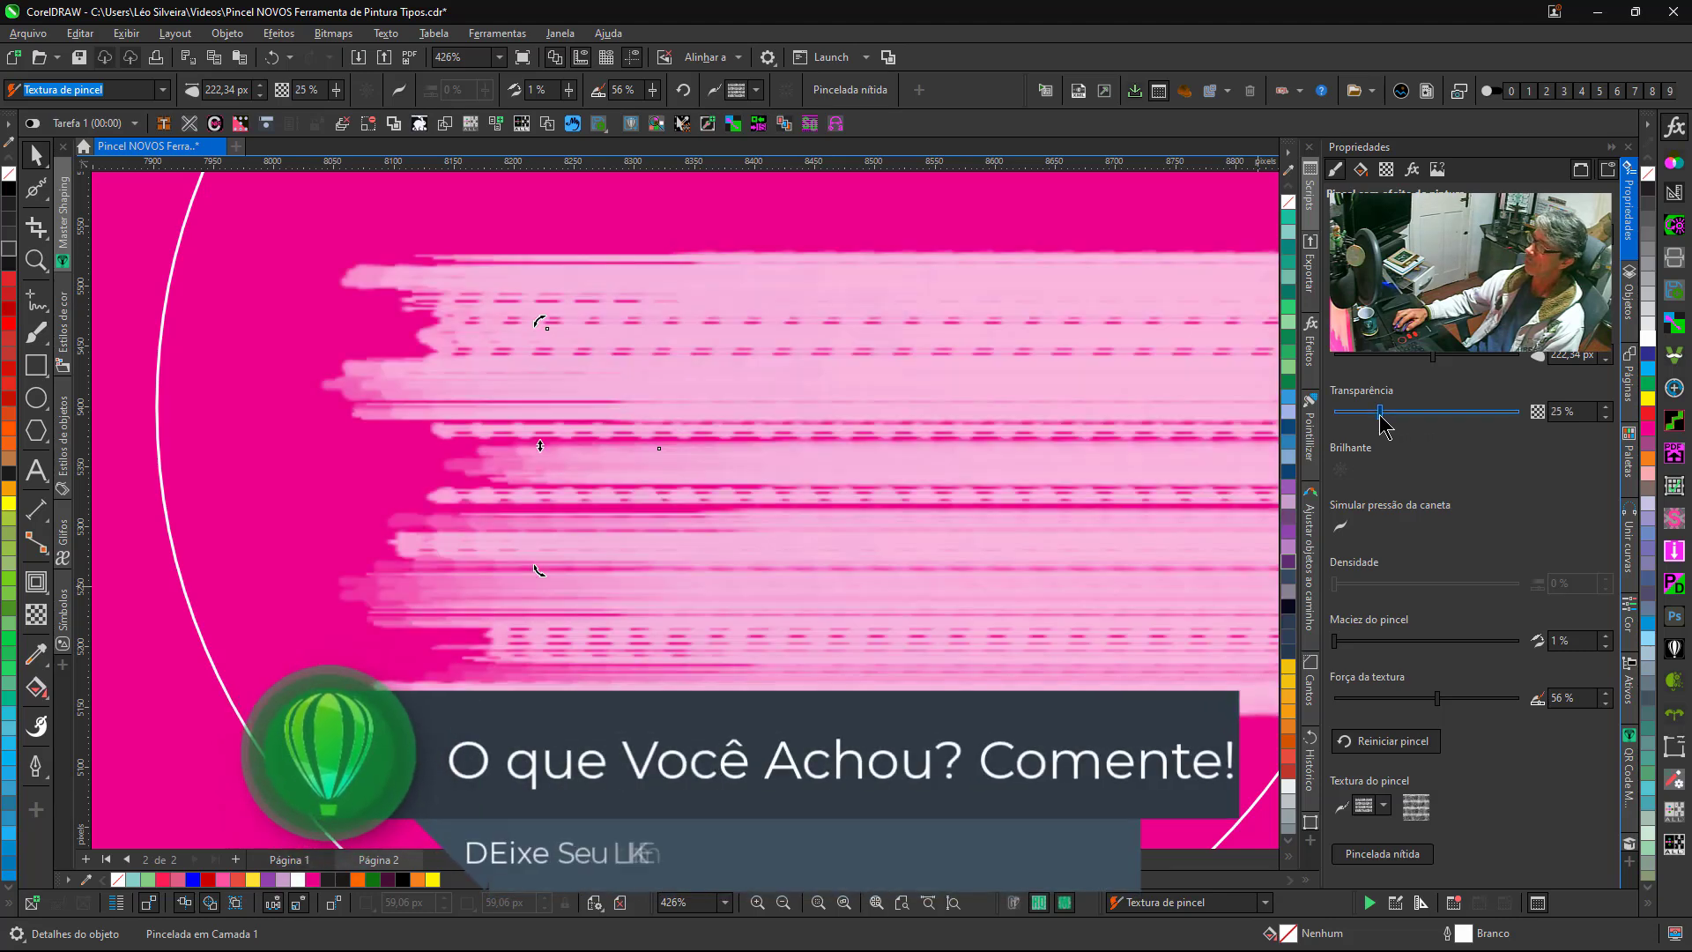
# Set the white Textura de pincel stroke's size to 273,72 px.
pyautogui.click(1456, 354)
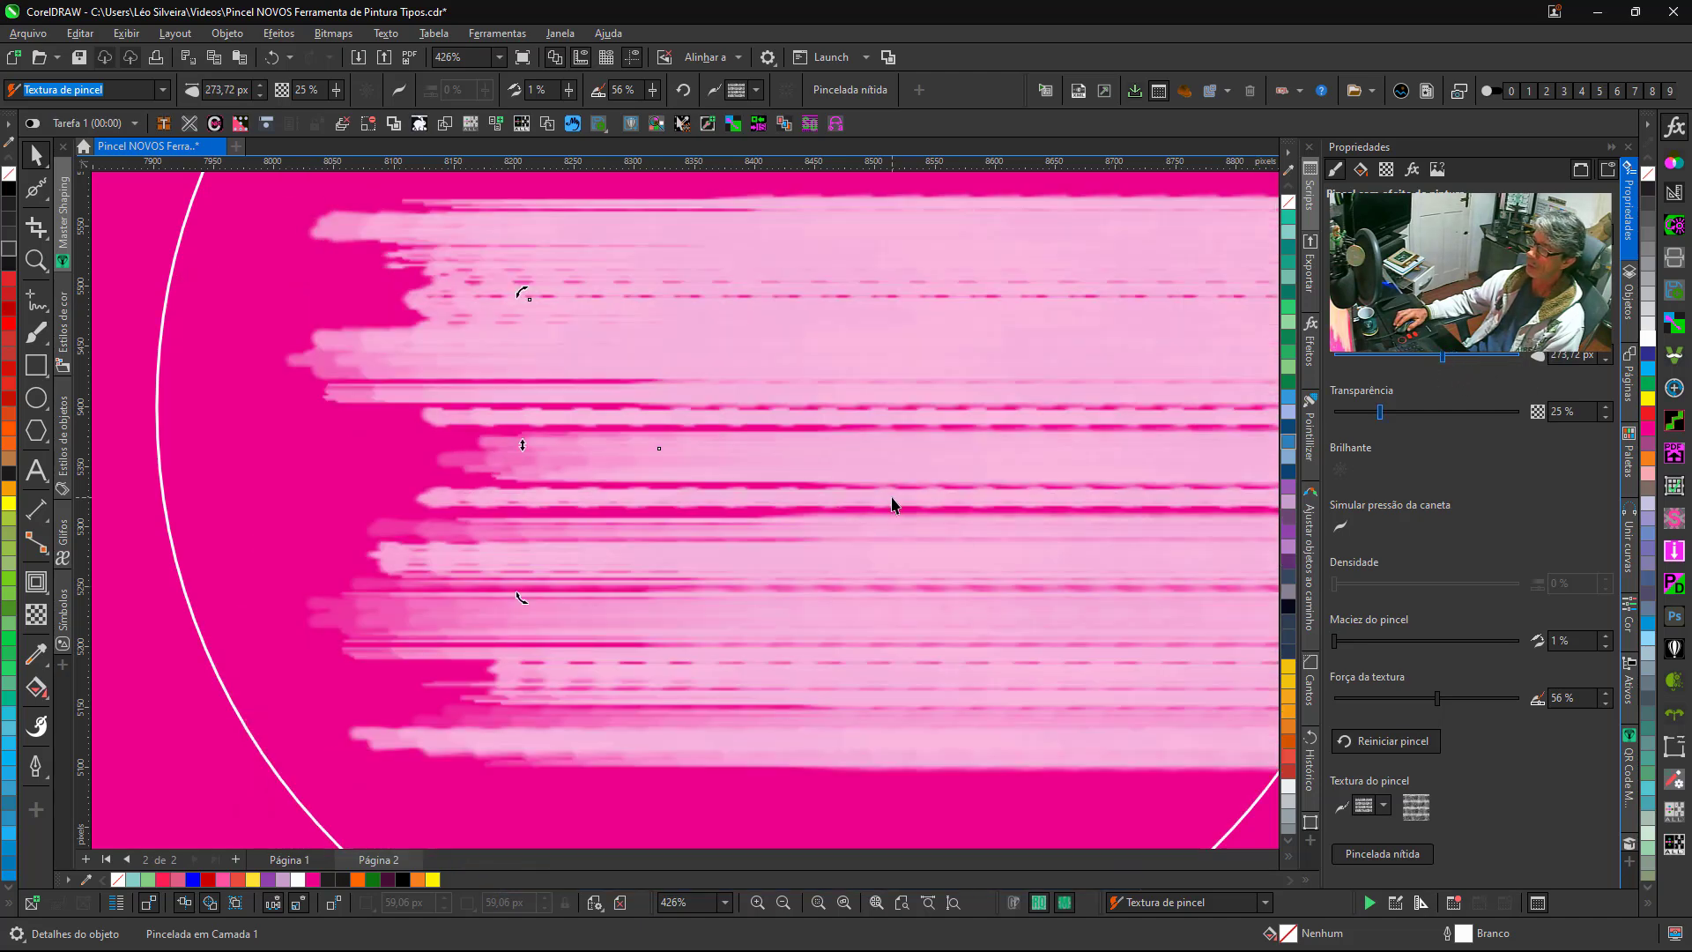
pyautogui.scroll(-5, 892, 504)
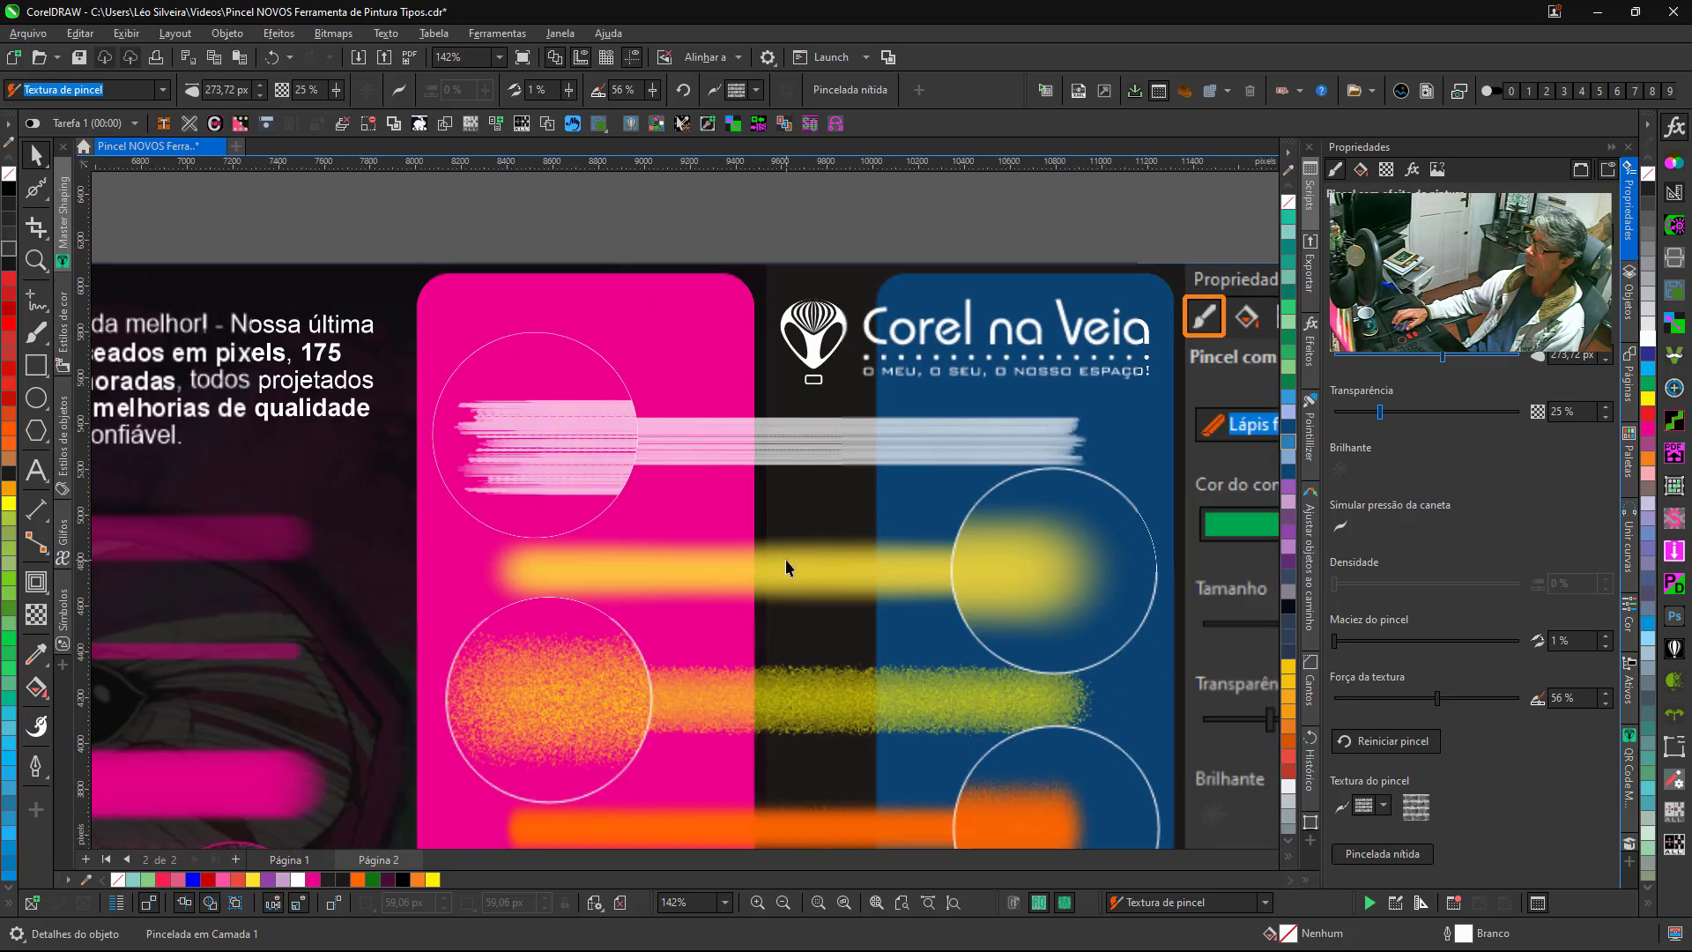
# Change the grainy yellow Pulverizador grosso stroke to a crisp Textura de pincel stroke (Pincelada nítida) with 34 % transparency.
pyautogui.scroll(-4, 787, 566)
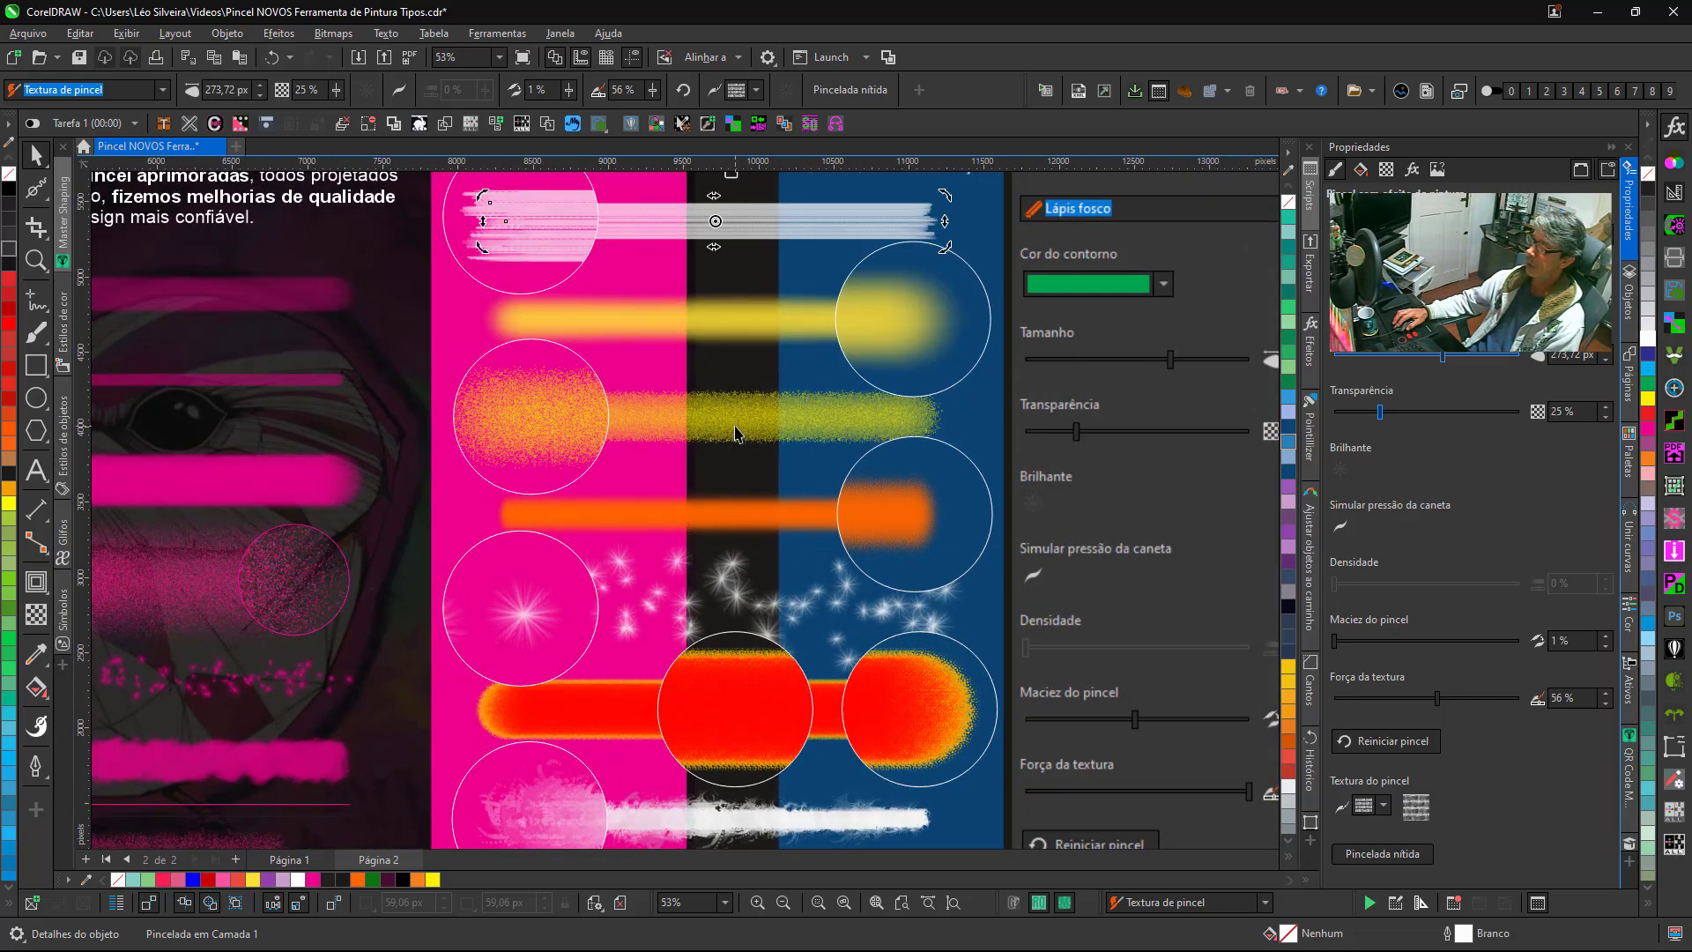
pyautogui.click(735, 432)
pyautogui.click(1358, 856)
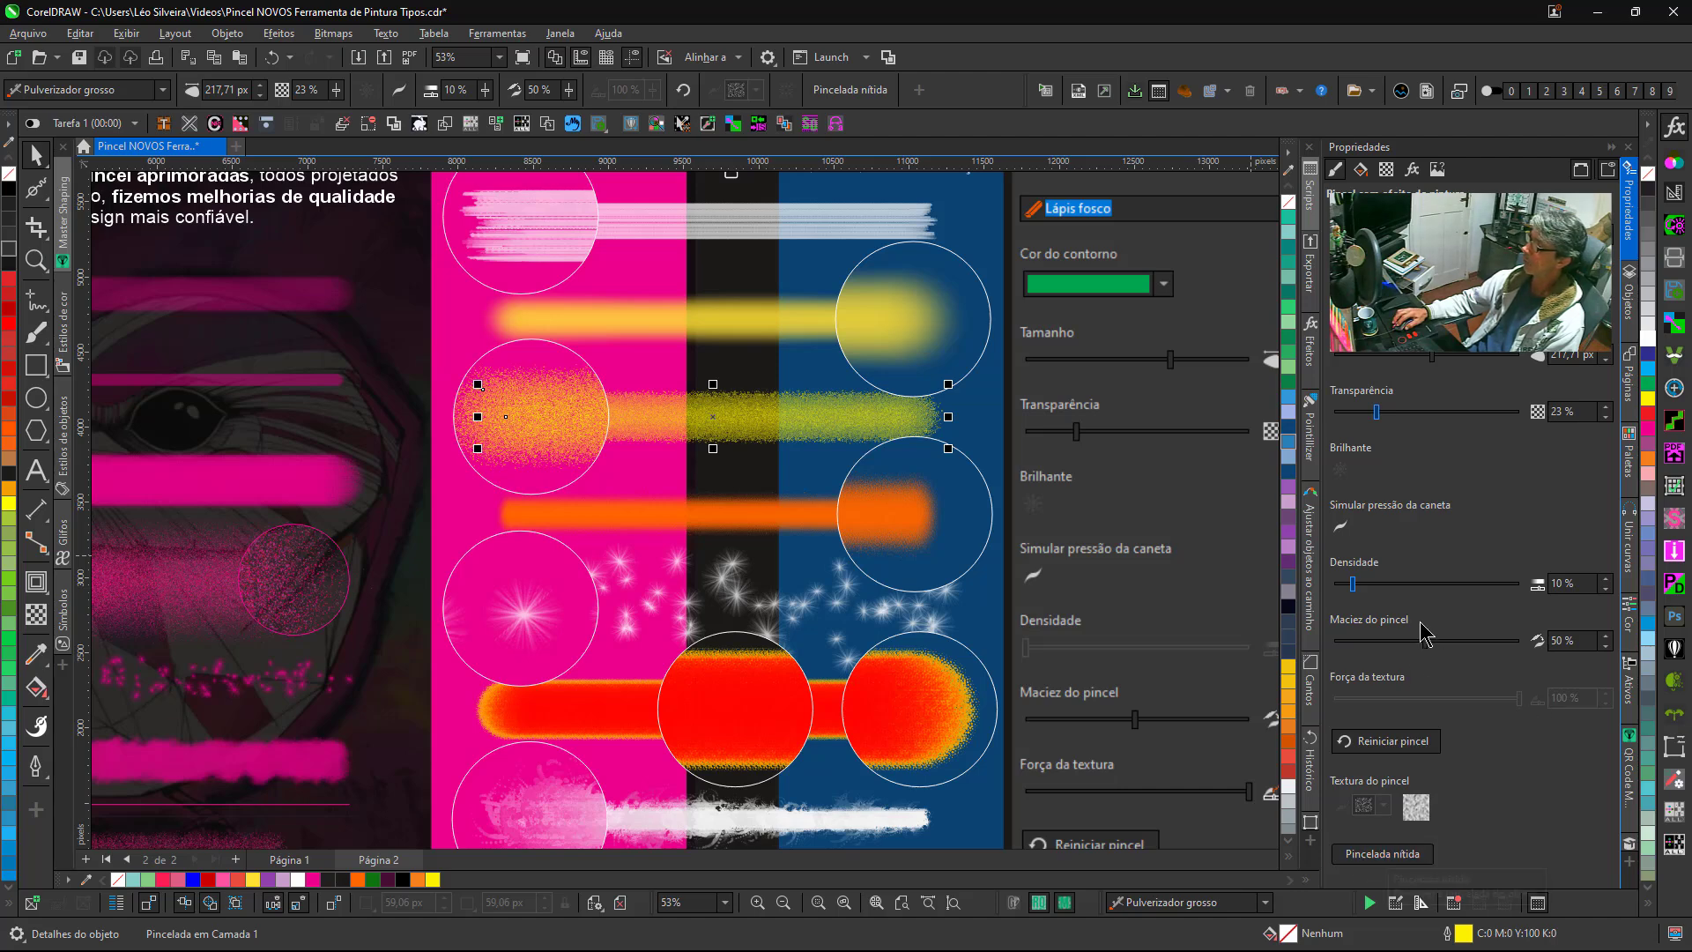
pyautogui.click(1405, 851)
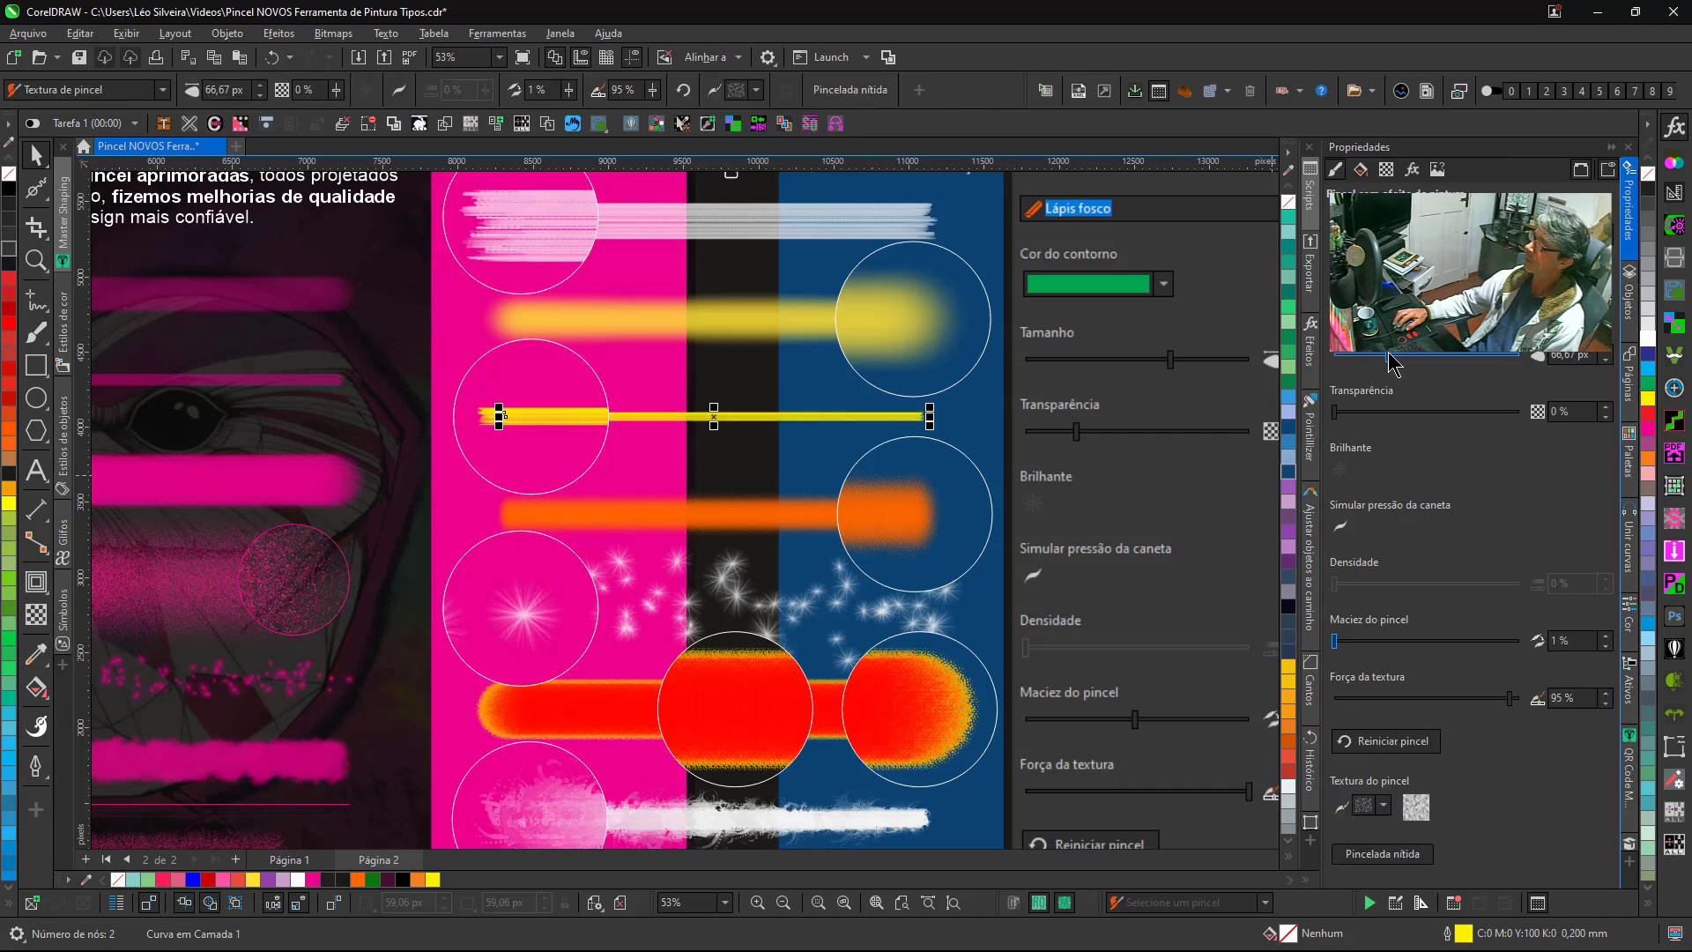
pyautogui.click(1400, 412)
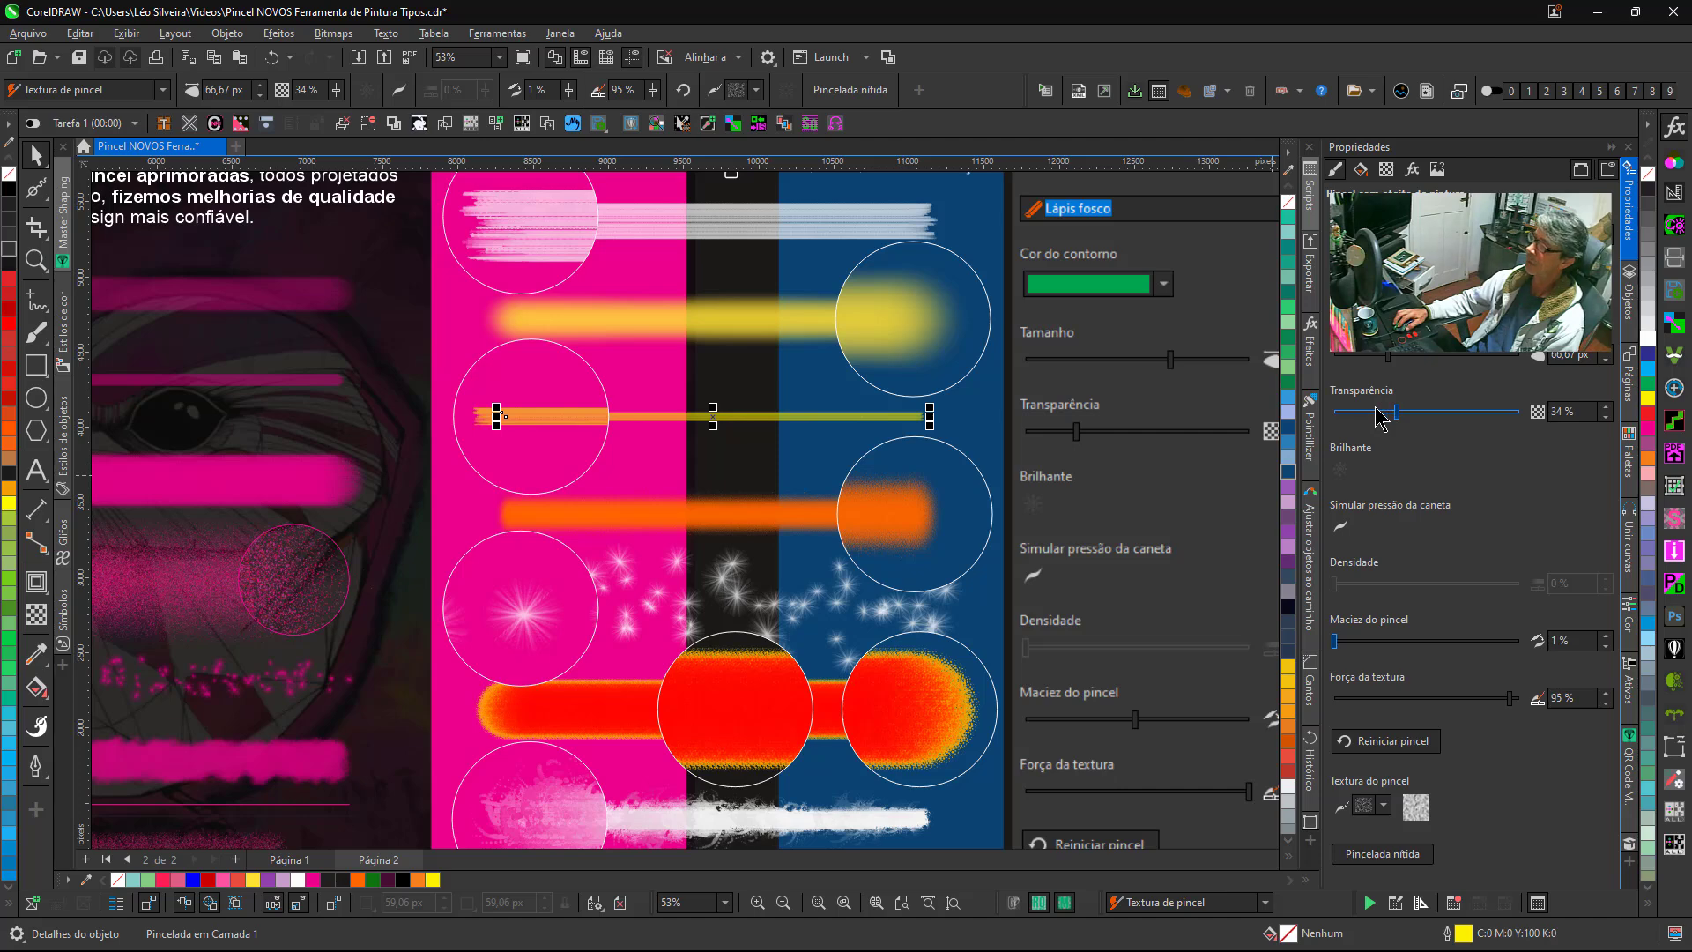
pyautogui.scroll(5, 691, 510)
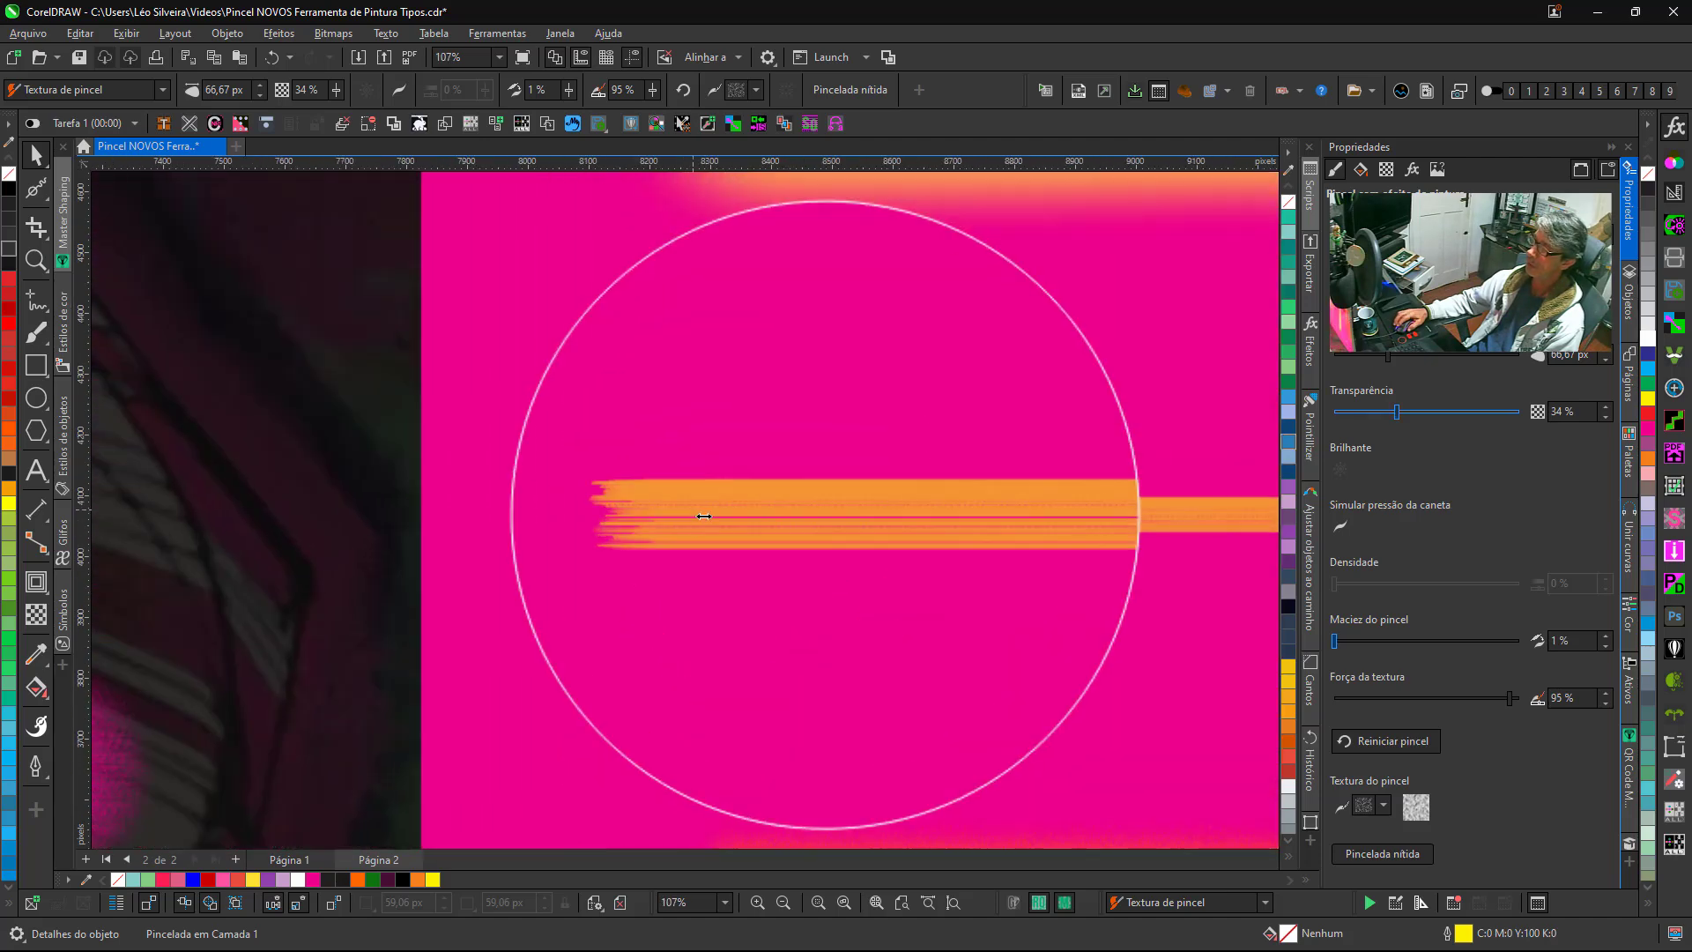
pyautogui.hotkey('shift', 'F4')
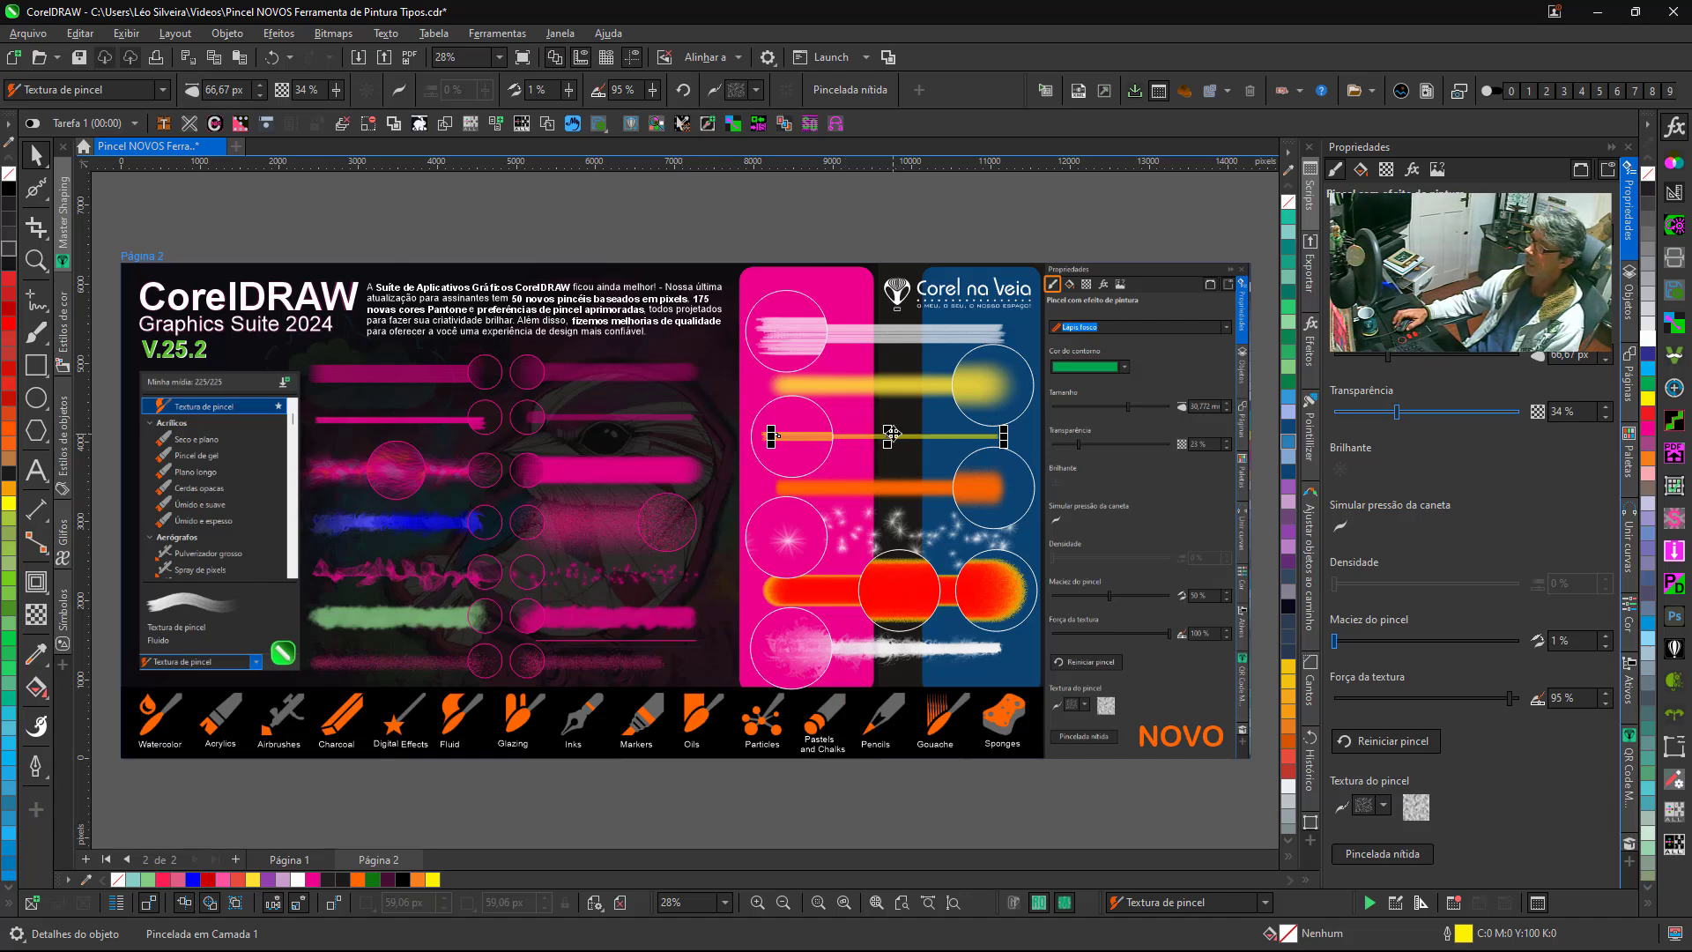
# Try Separar Pincelada on the thin yellow Textura de pincel stroke.
pyautogui.rightClick(892, 433)
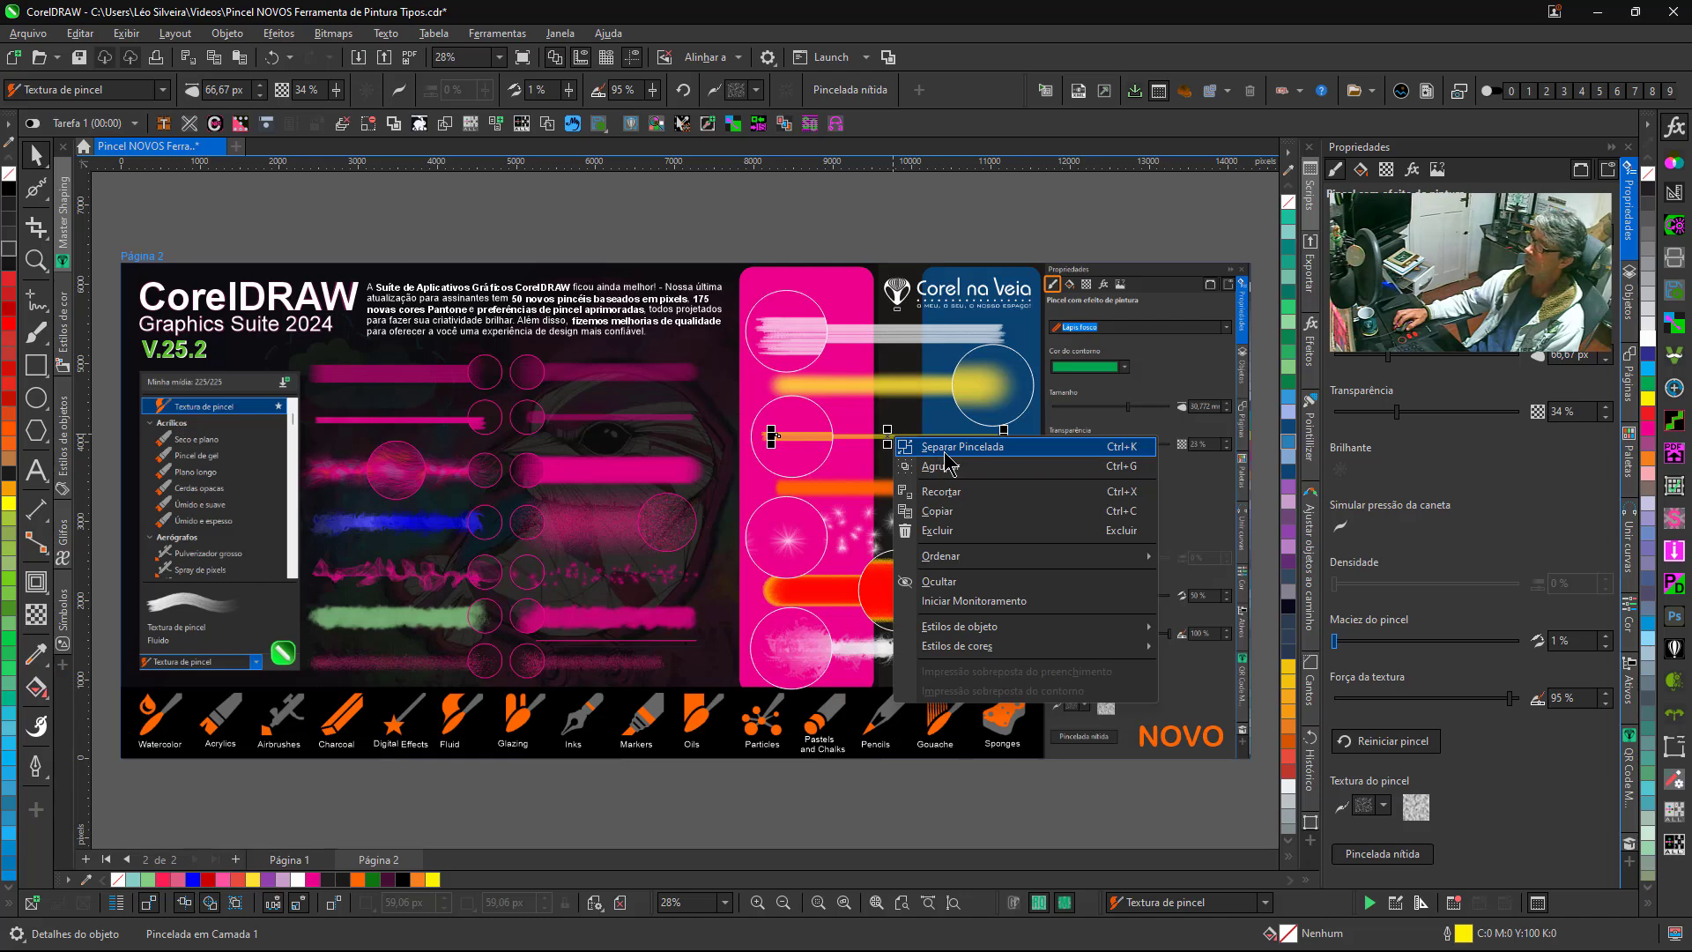
pyautogui.click(1002, 450)
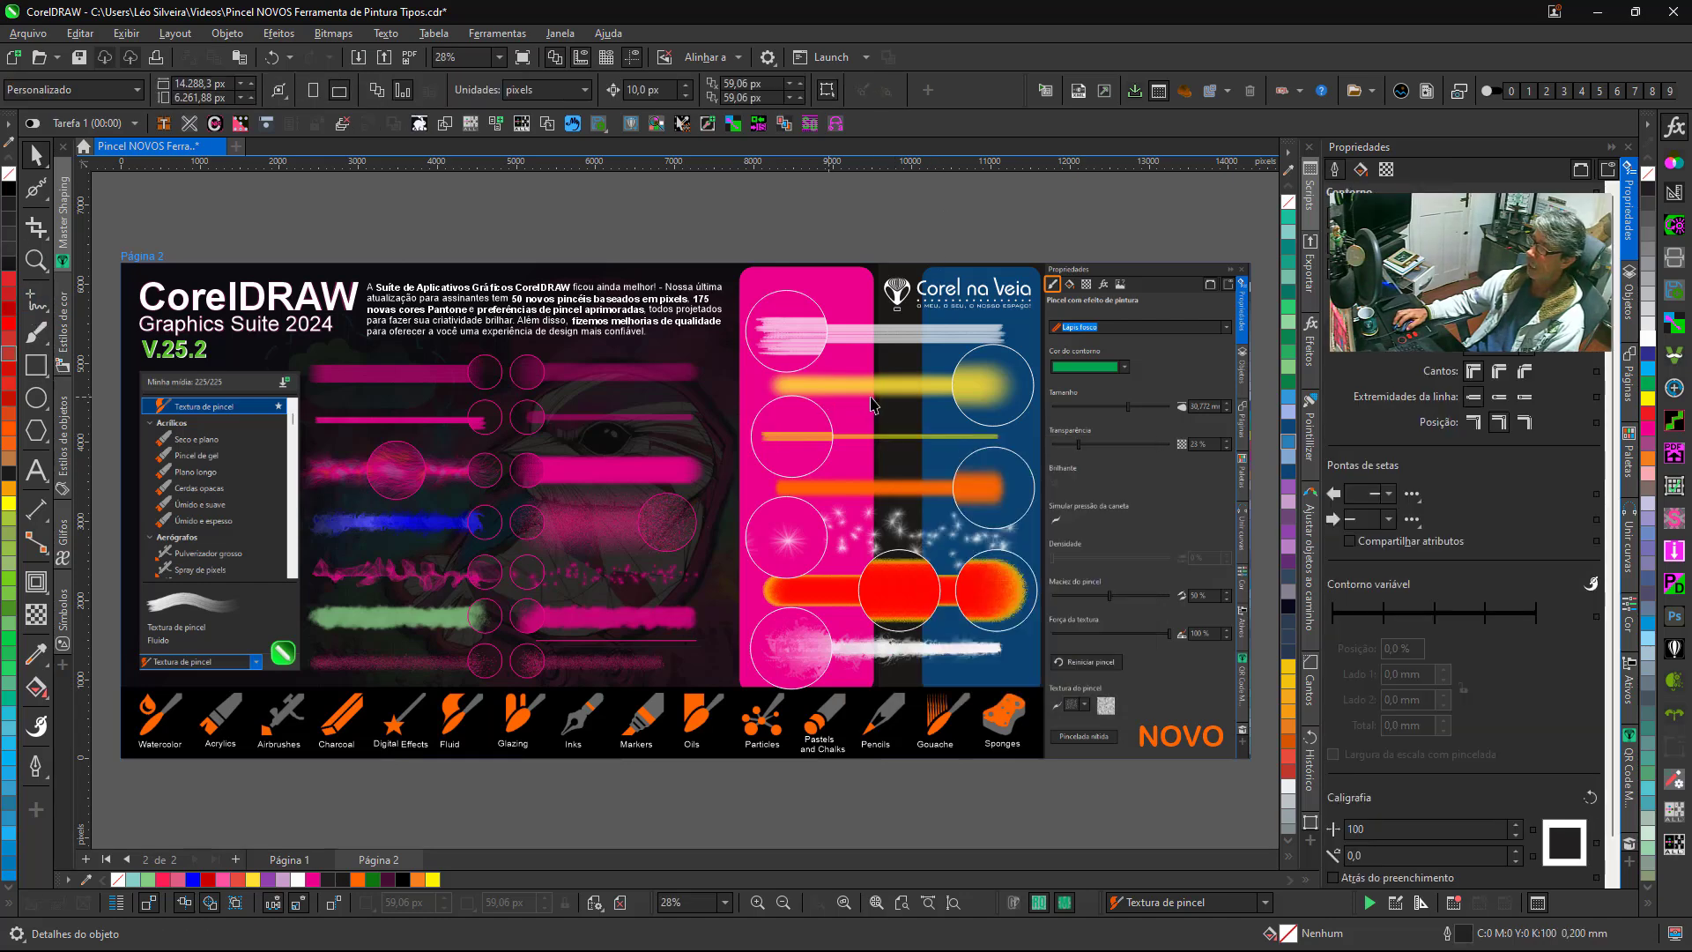
# Draw a horizontal Mídia artística stroke of black rectangles about 7324 px wide just above the page.
pyautogui.click(46, 348)
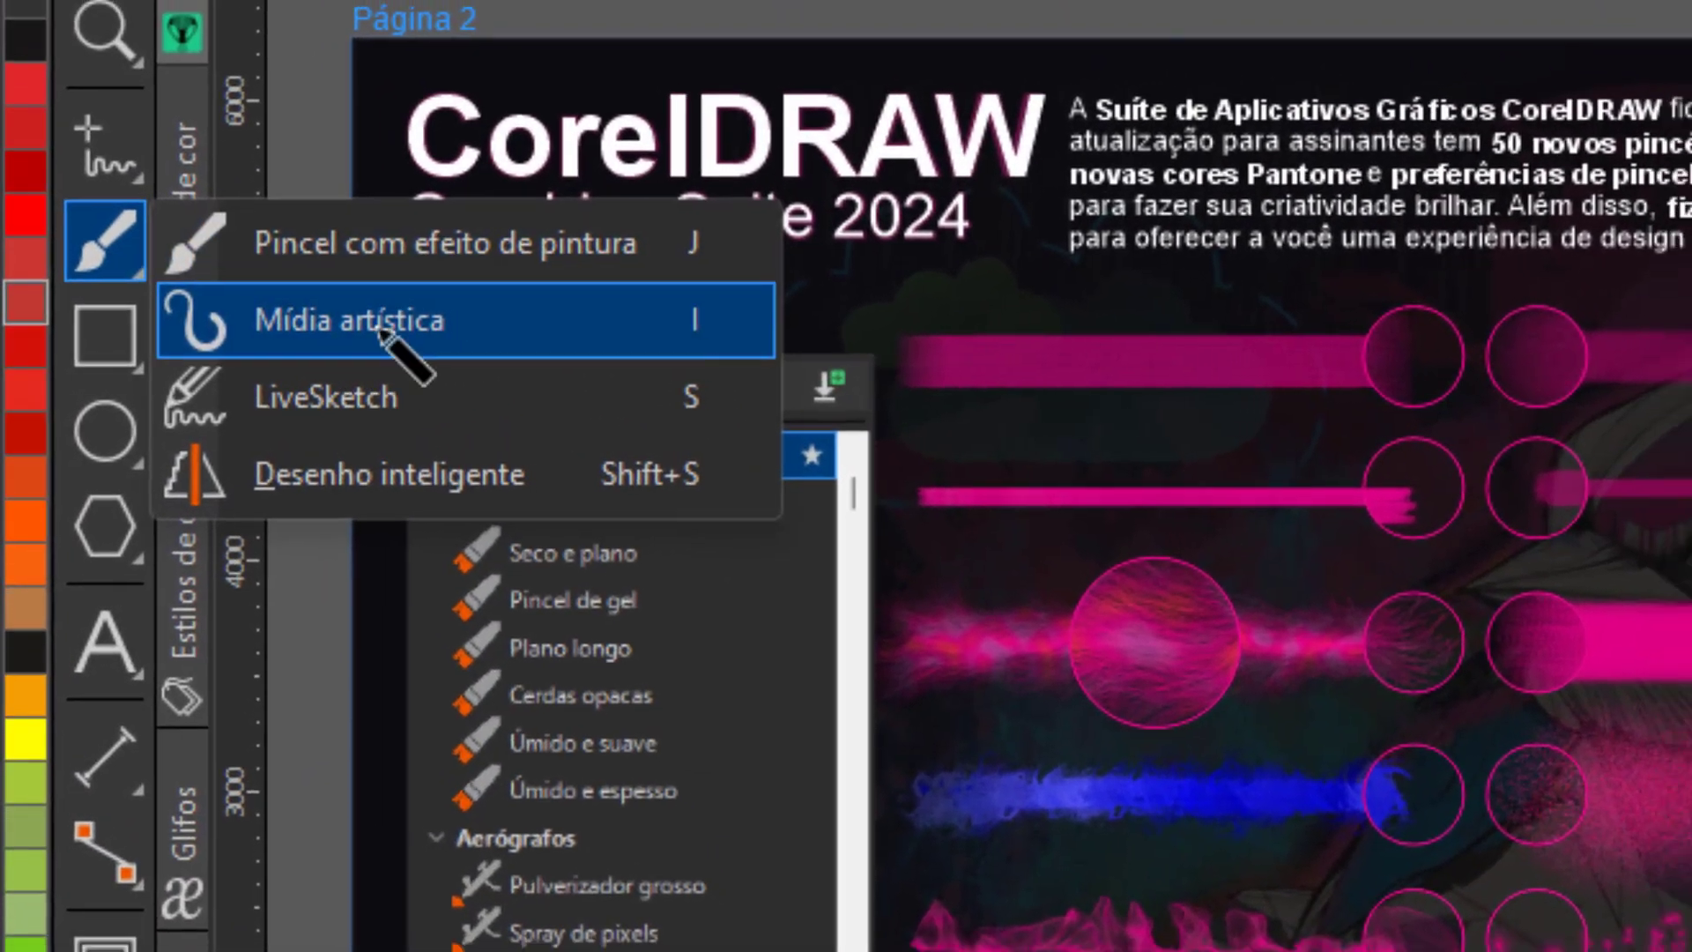
pyautogui.press('Escape')
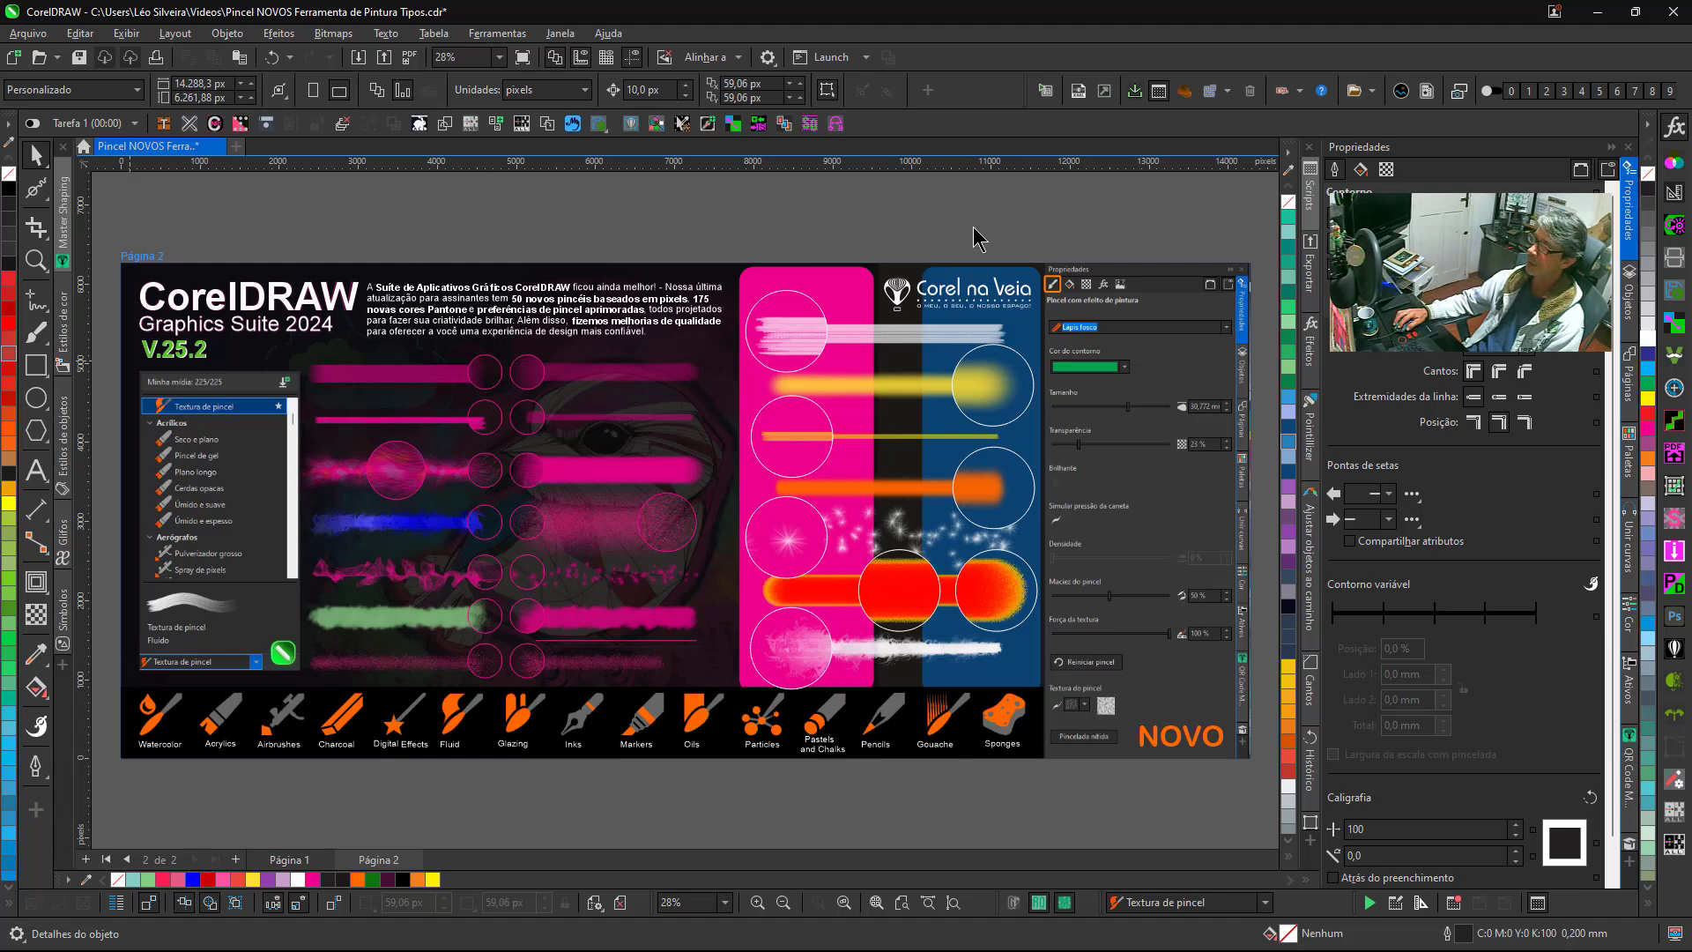
pyautogui.moveTo(394, 222); pyautogui.dragTo(976, 228)
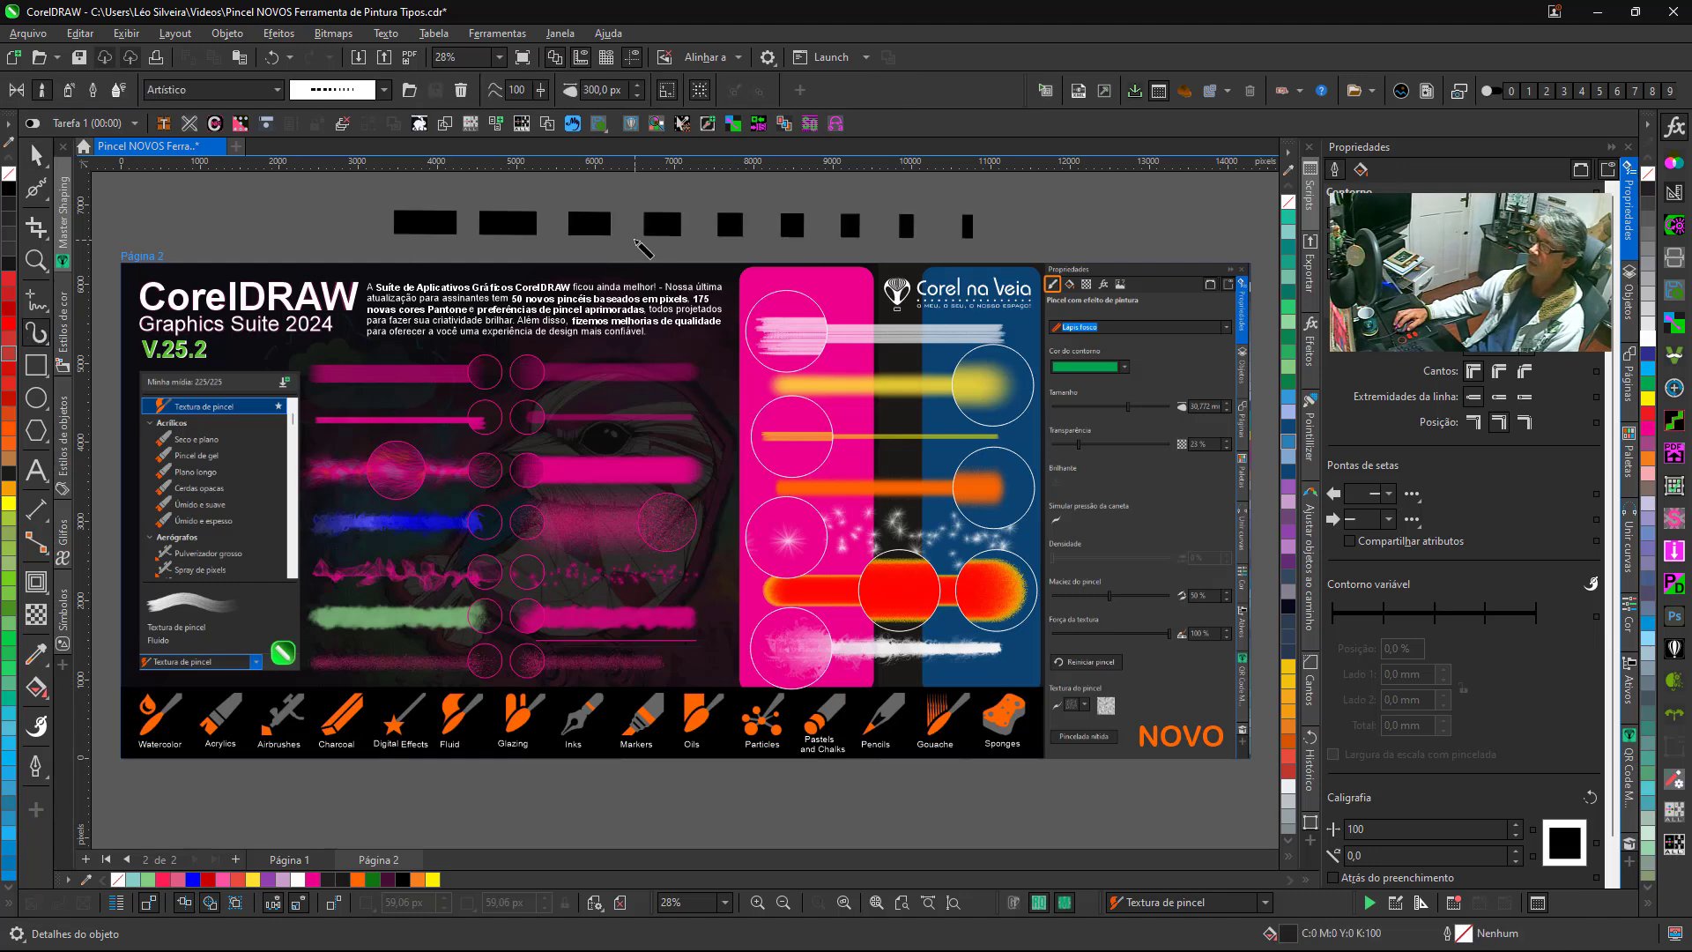
# Separate the artistic media group and move the row of black rectangles upward, away from its path.
pyautogui.rightClick(668, 229)
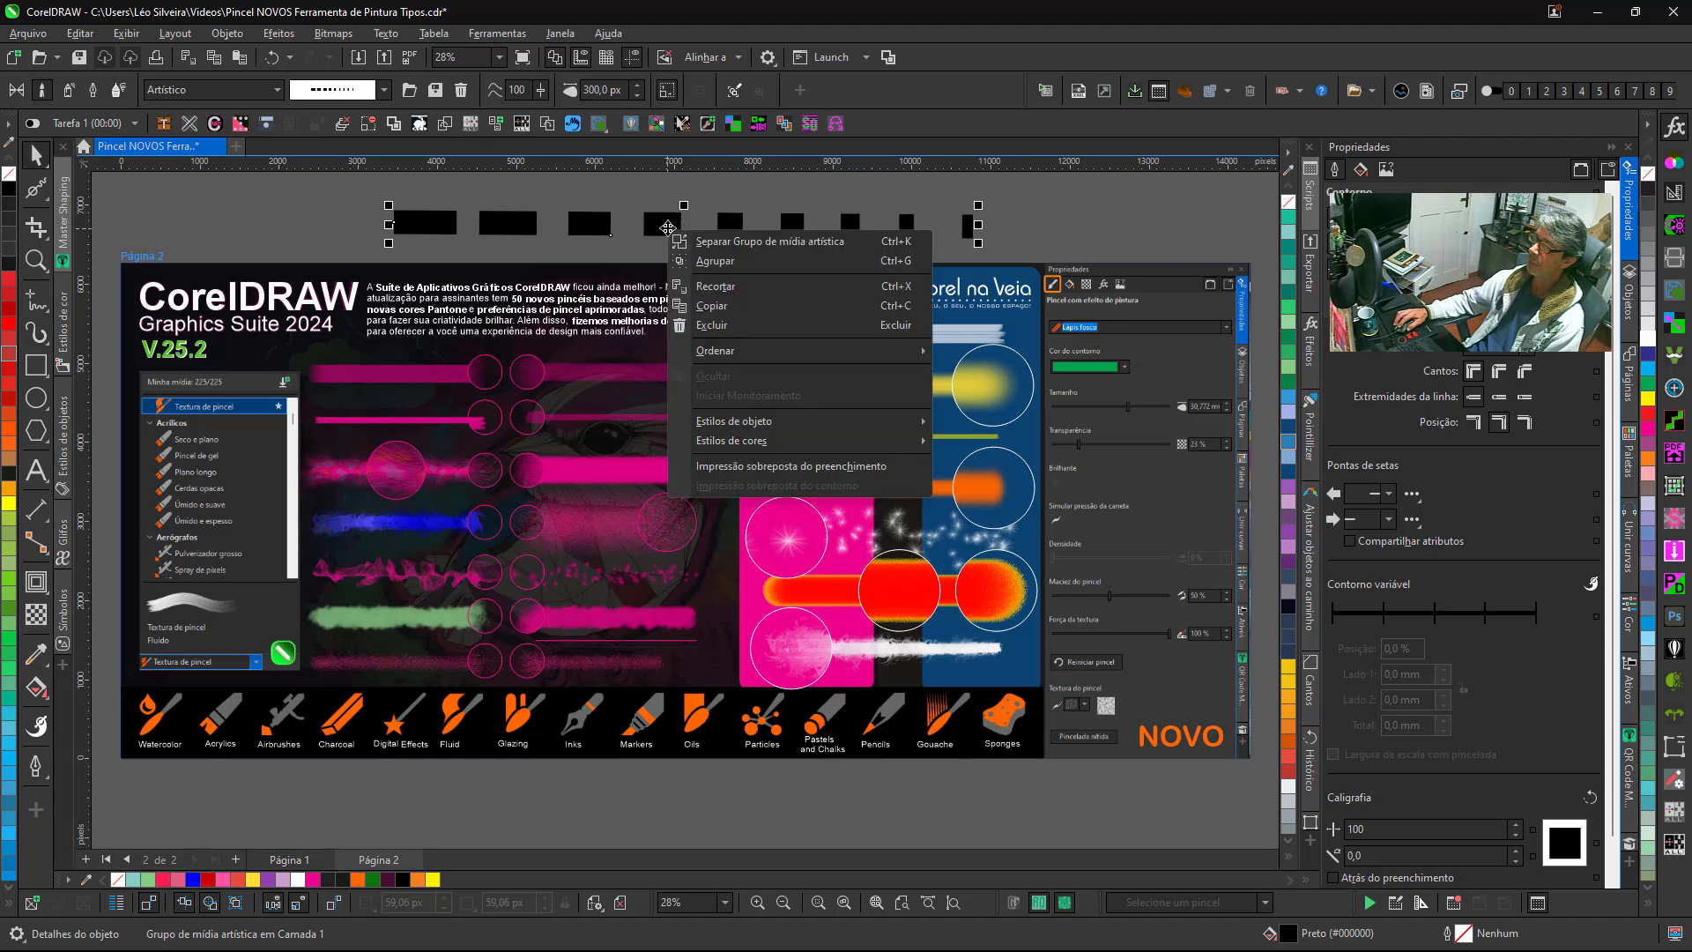
pyautogui.click(691, 236)
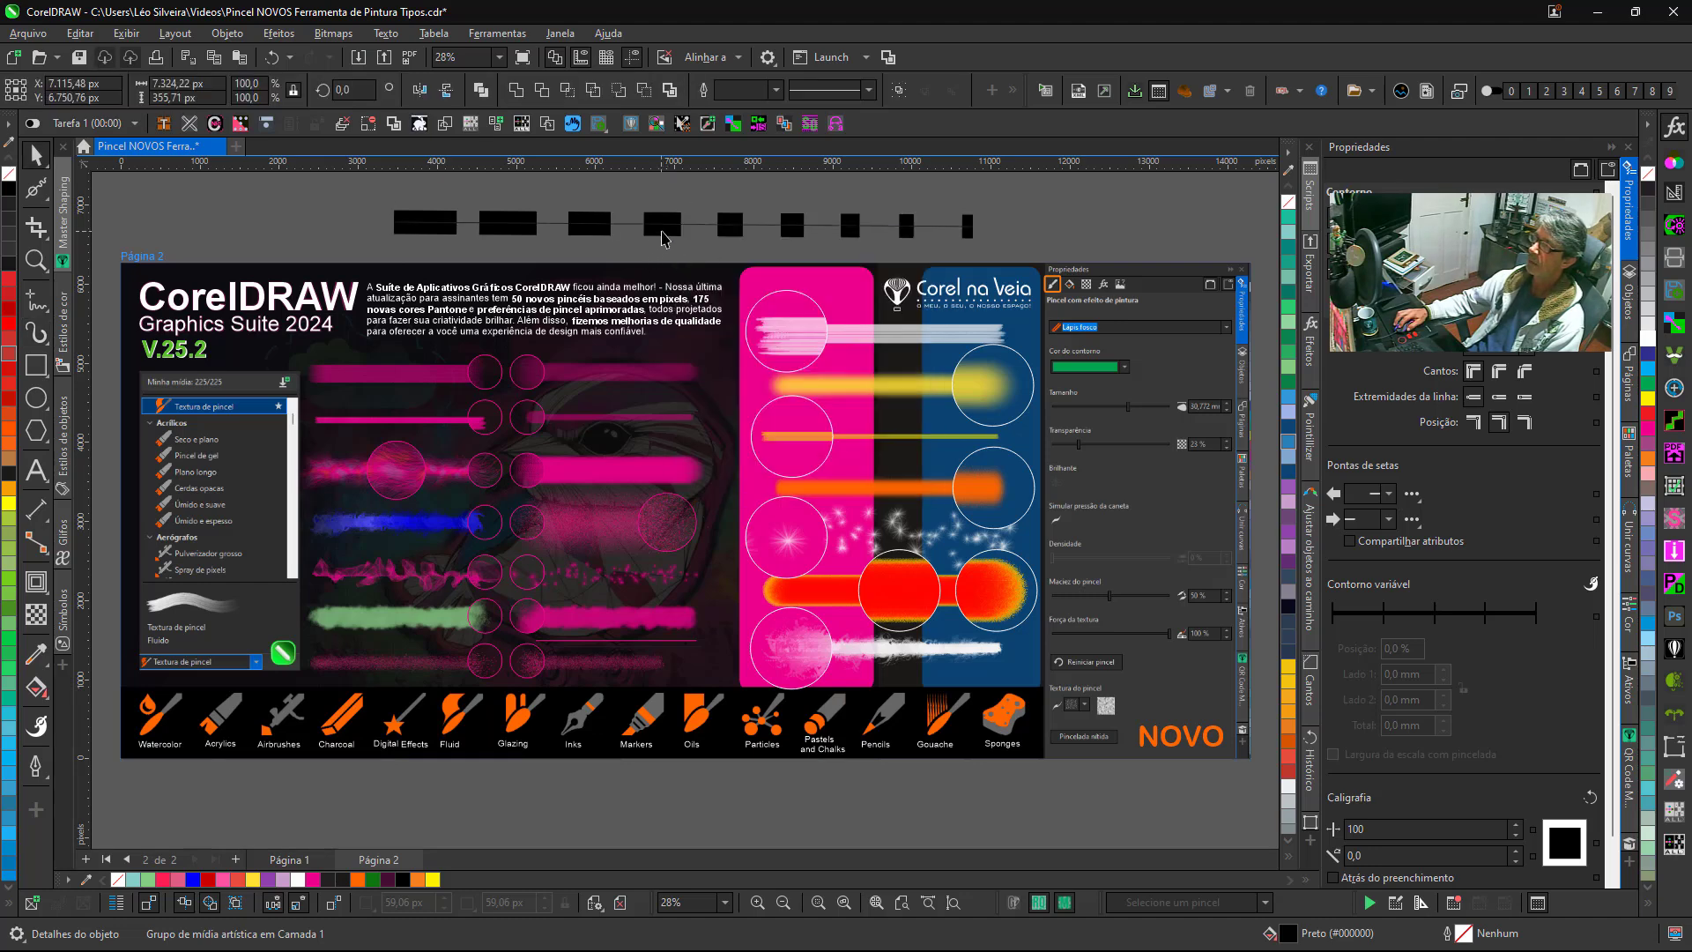
pyautogui.moveTo(672, 226); pyautogui.dragTo(667, 208)
pyautogui.scroll(1, 665, 200)
pyautogui.scroll(1, 683, 511)
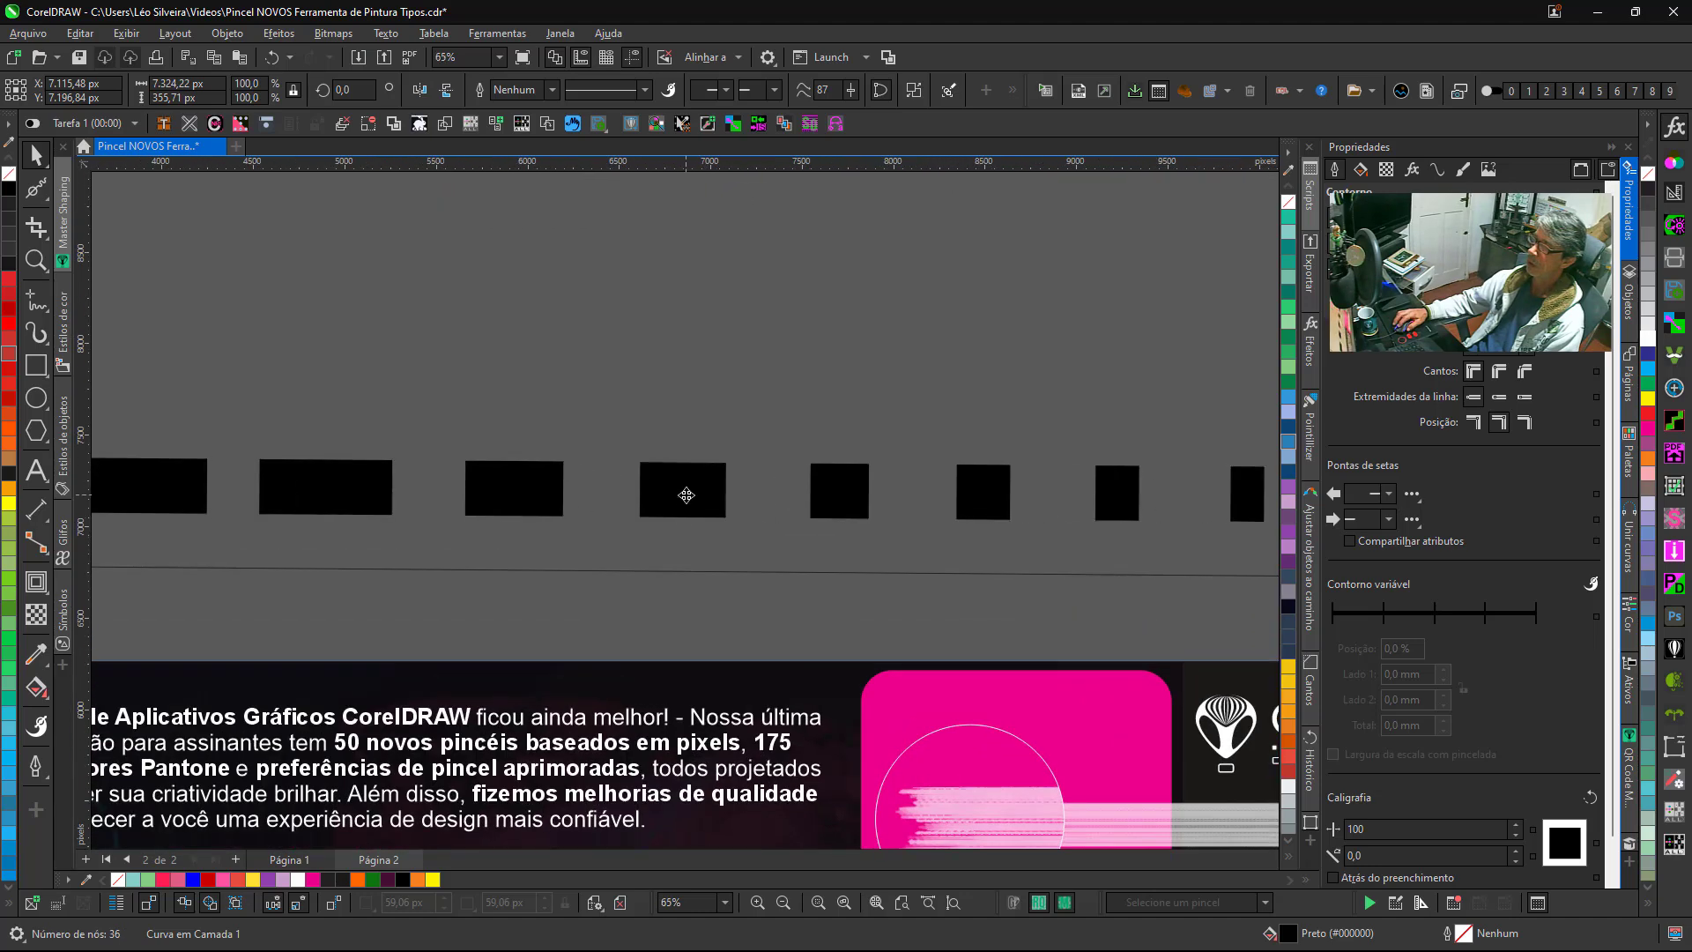
pyautogui.scroll(-2, 703, 505)
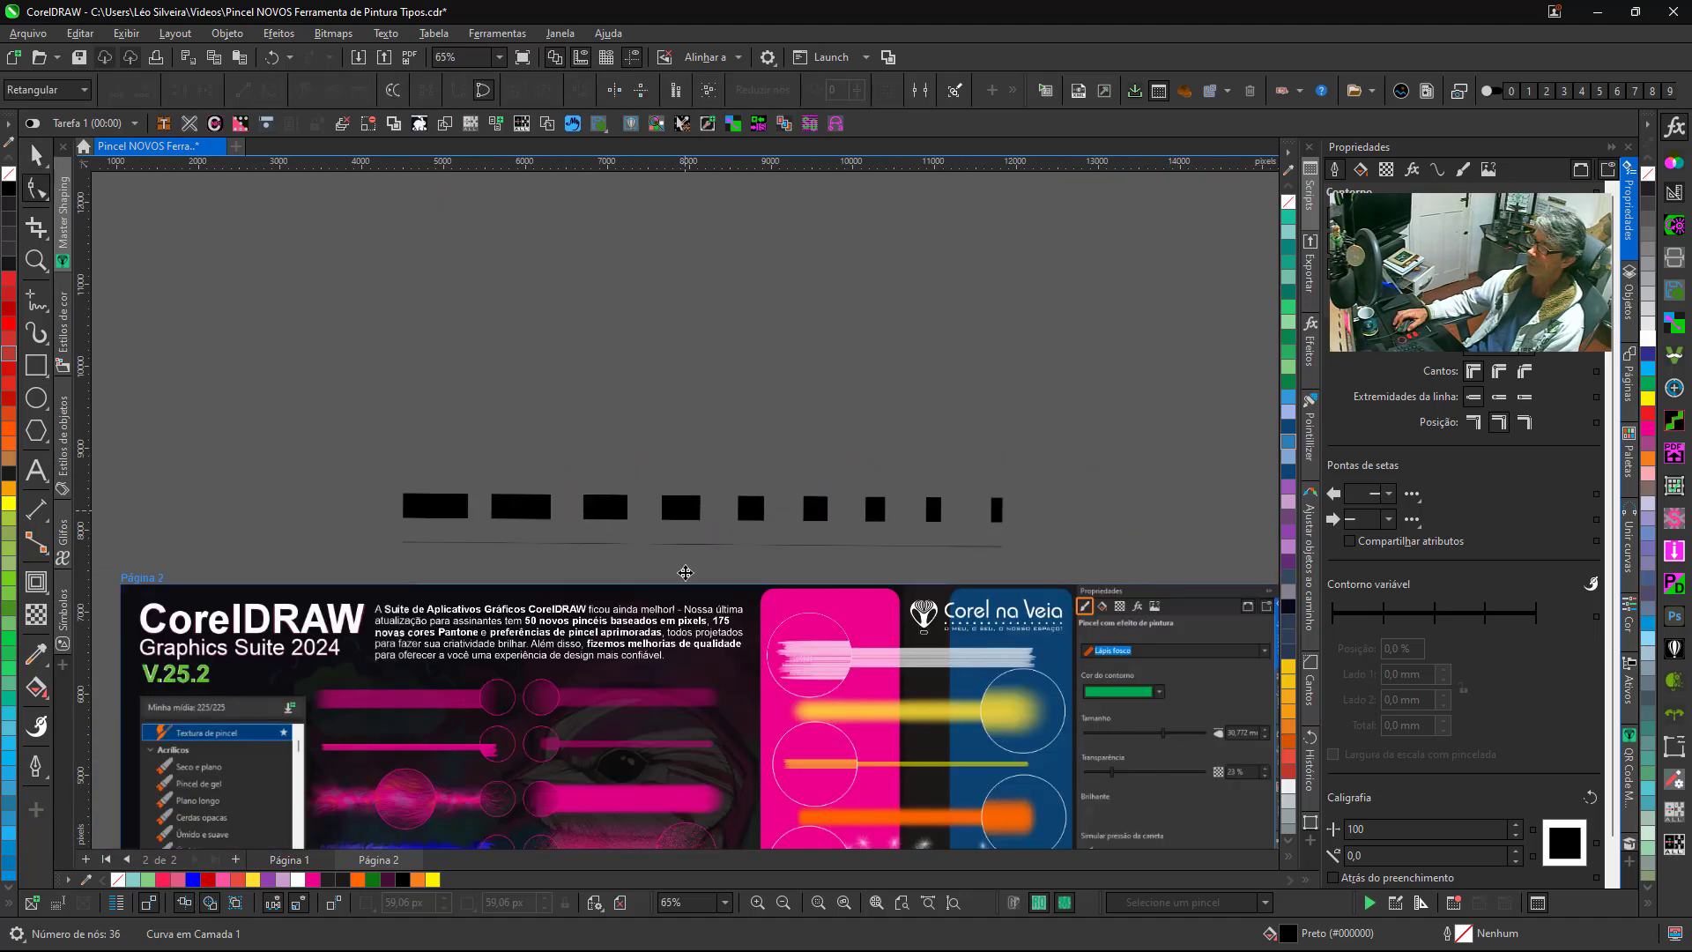
# Delete the separated path line and the row of black rectangles above the page.
pyautogui.press('F10')
pyautogui.press('space')
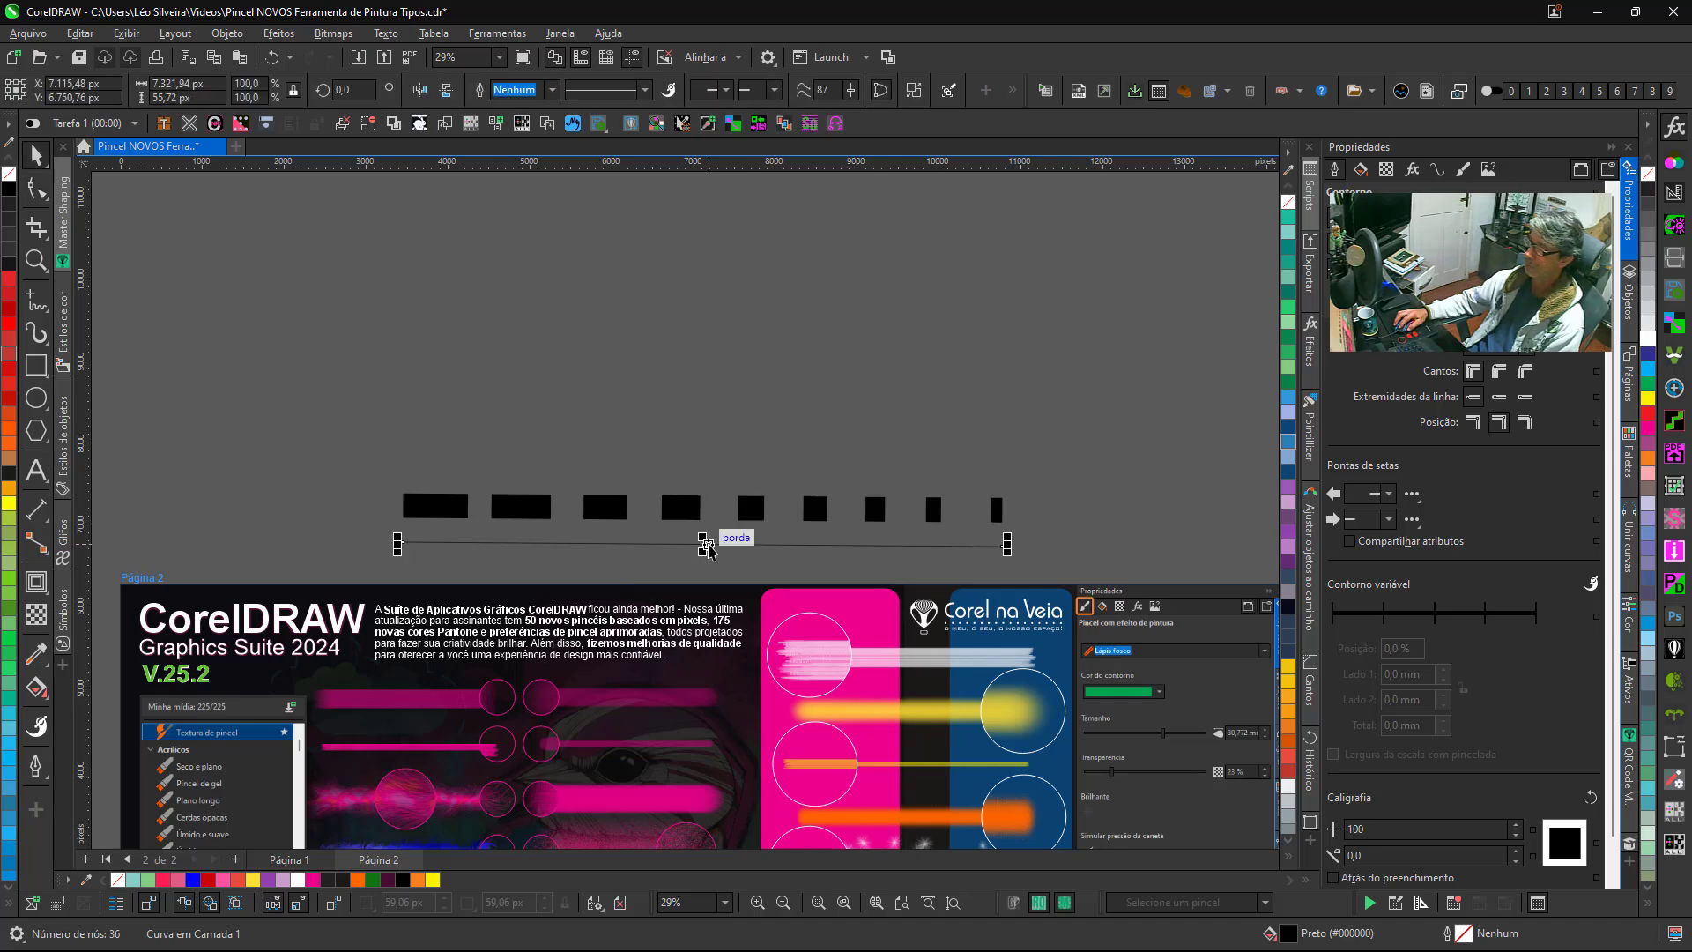
pyautogui.click(679, 509)
pyautogui.click(680, 509)
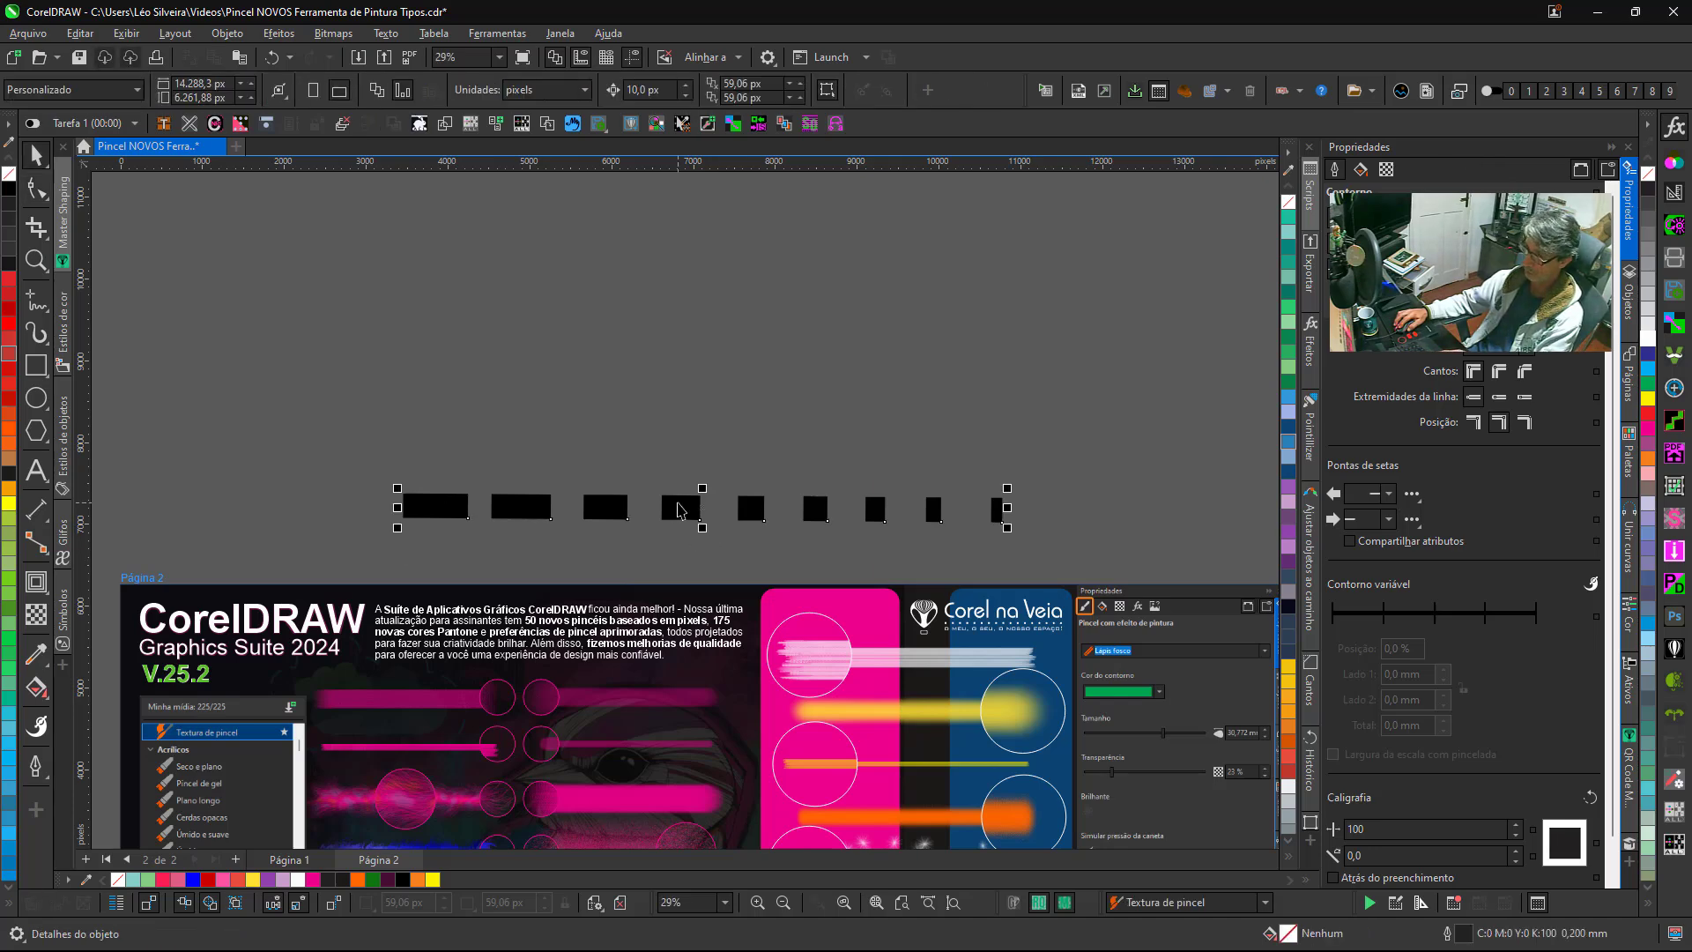
pyautogui.scroll(-3, 696, 489)
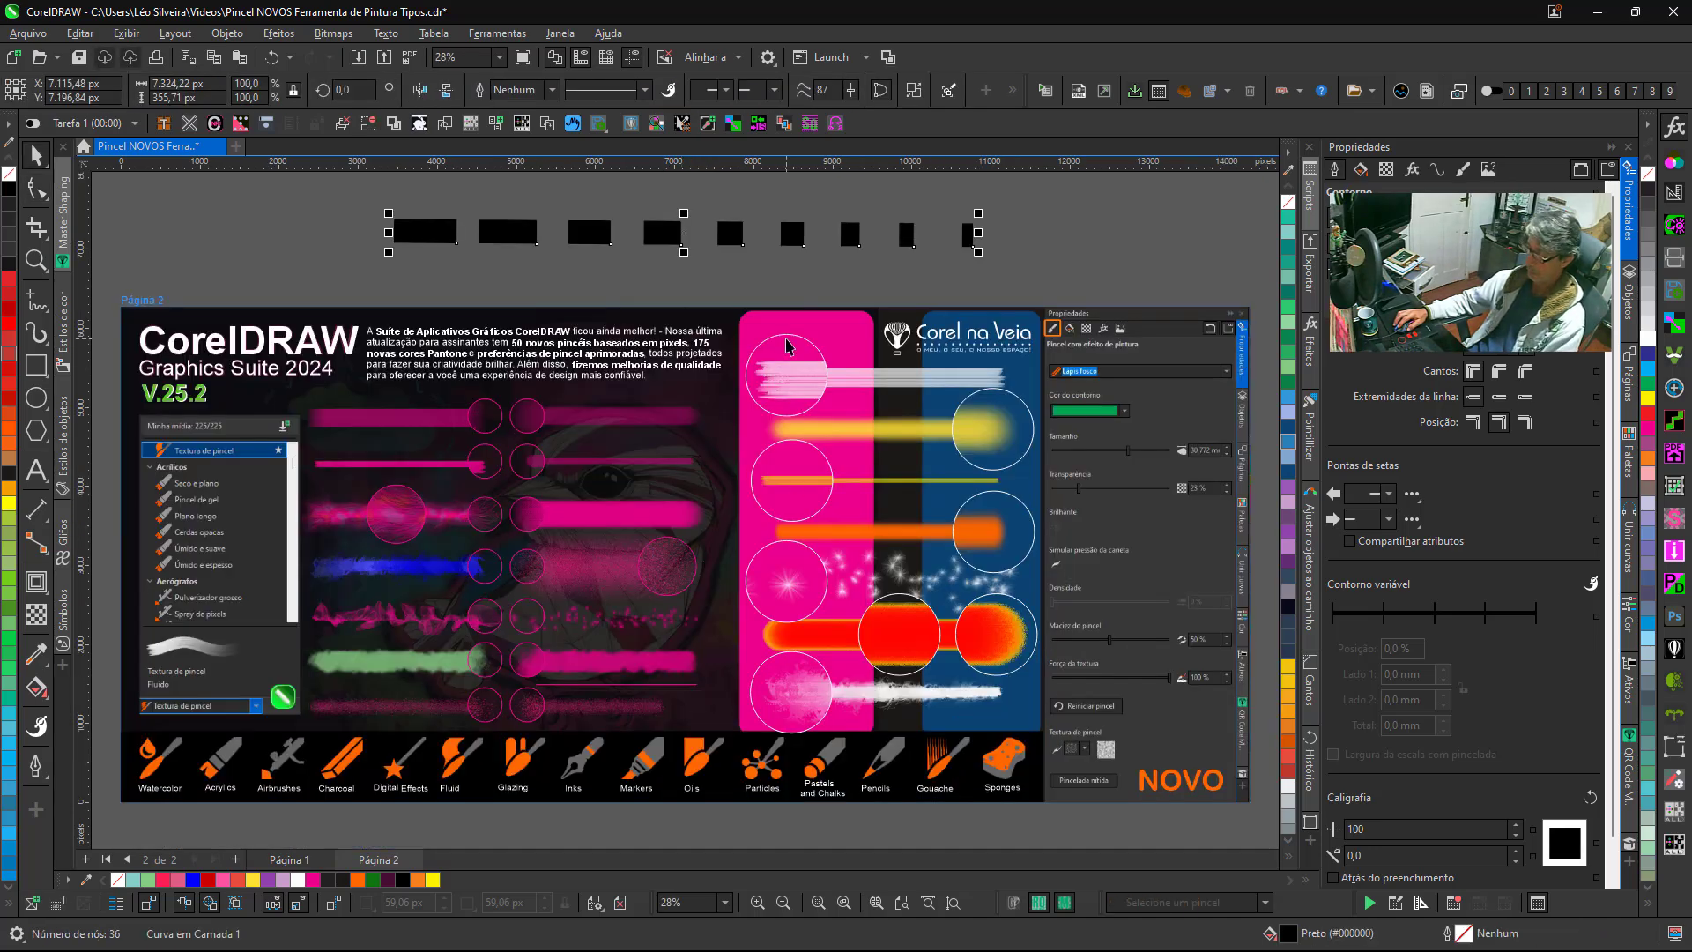
pyautogui.press('Delete')
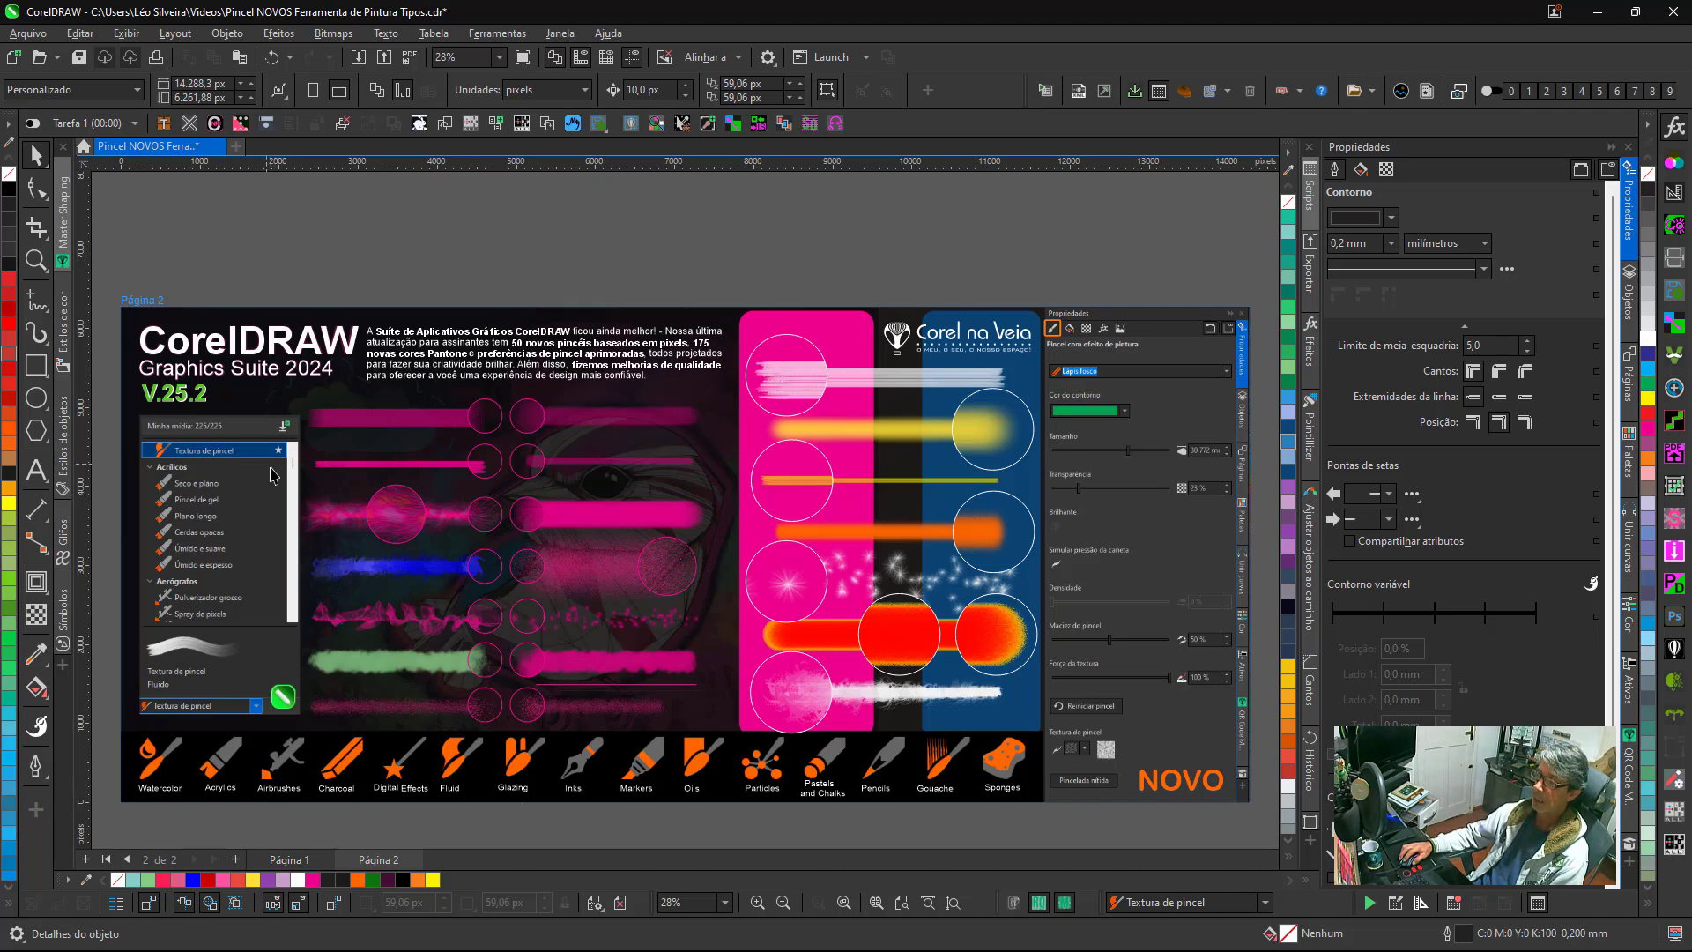
# Examine the yellow Suave stroke's brush properties and how the sample strokes are listed as curves among the page's objects.
pyautogui.click(924, 439)
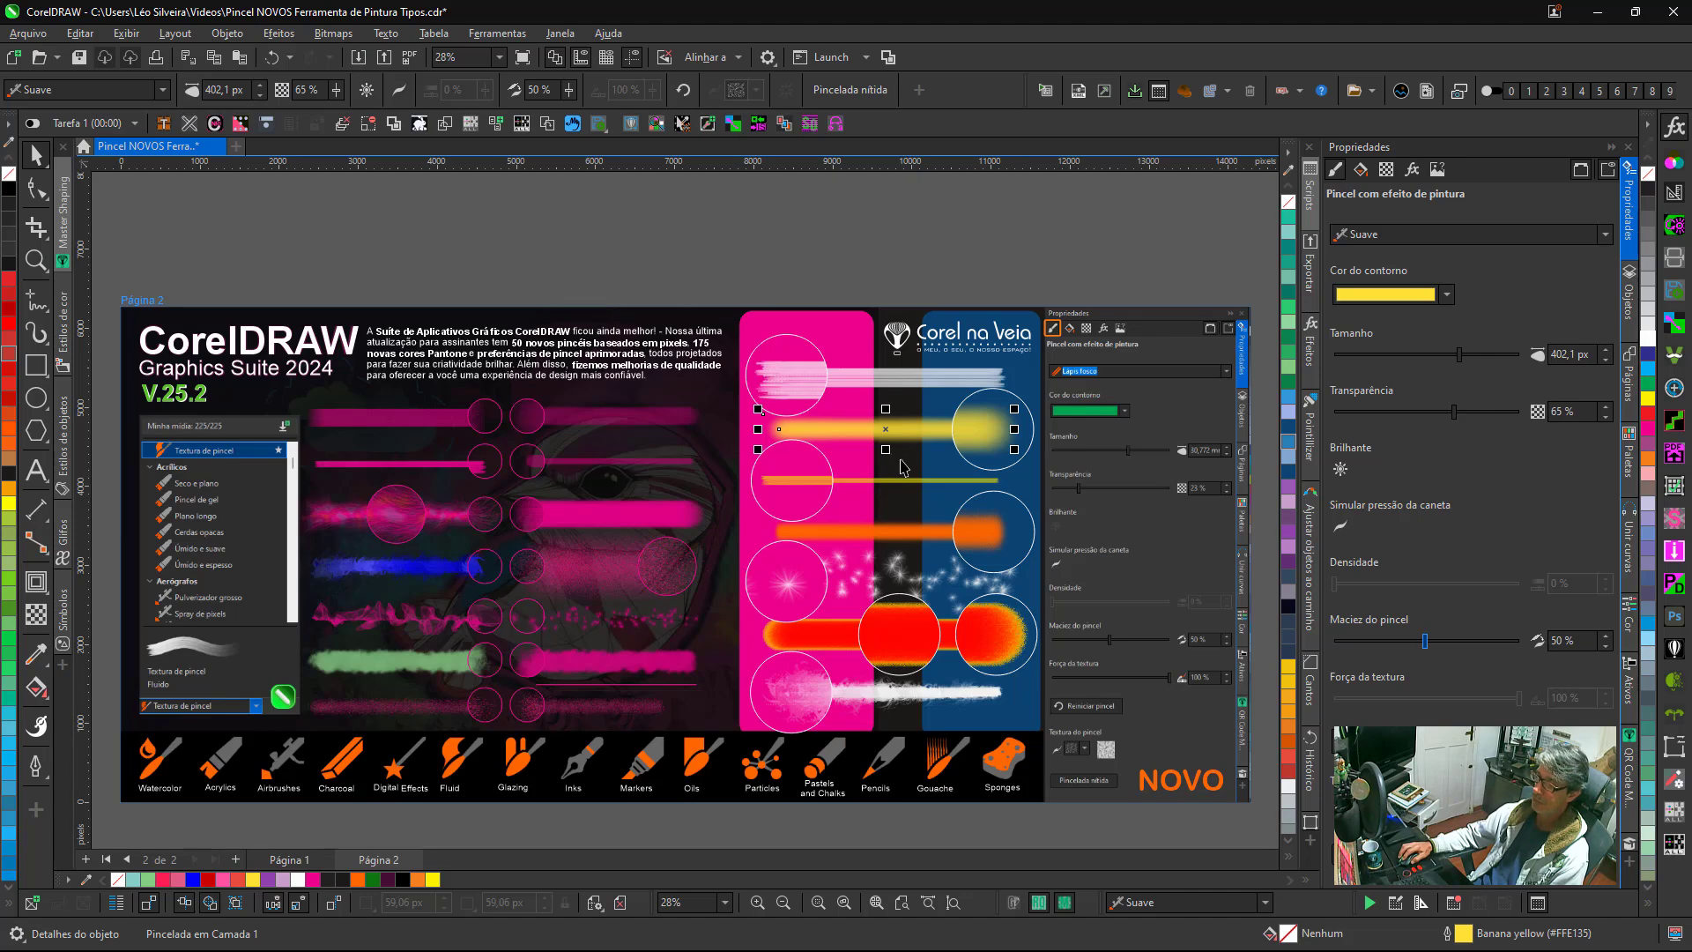
pyautogui.scroll(5, 916, 463)
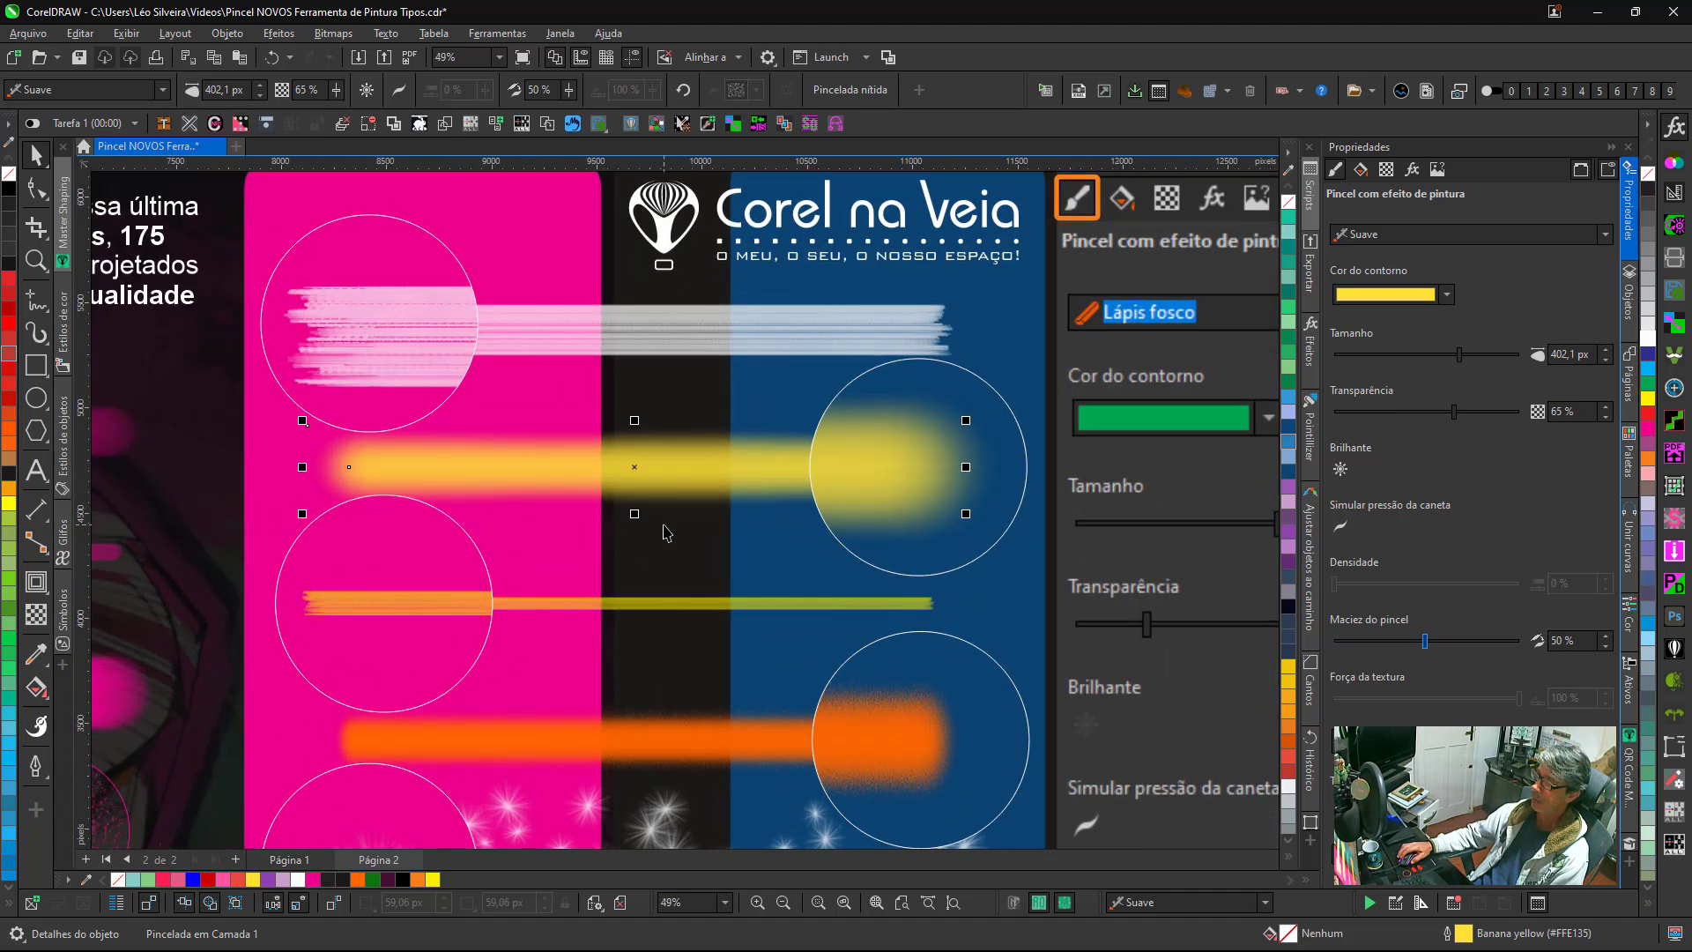
pyautogui.moveTo(672, 533); pyautogui.dragTo(809, 547)
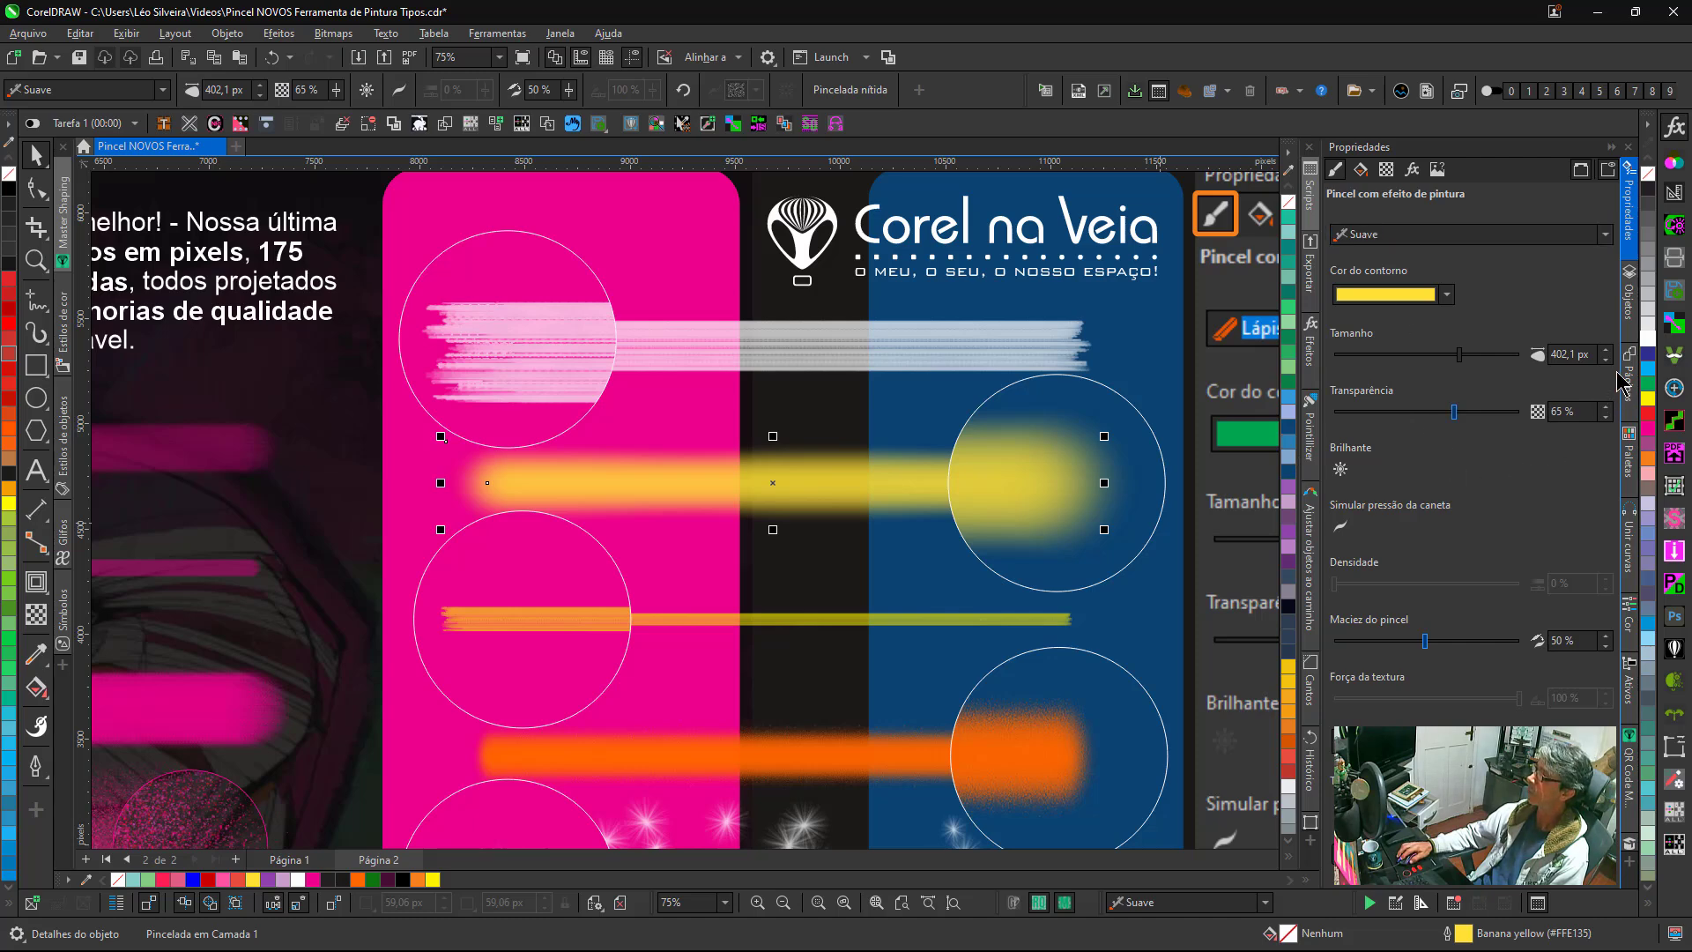
pyautogui.click(1631, 304)
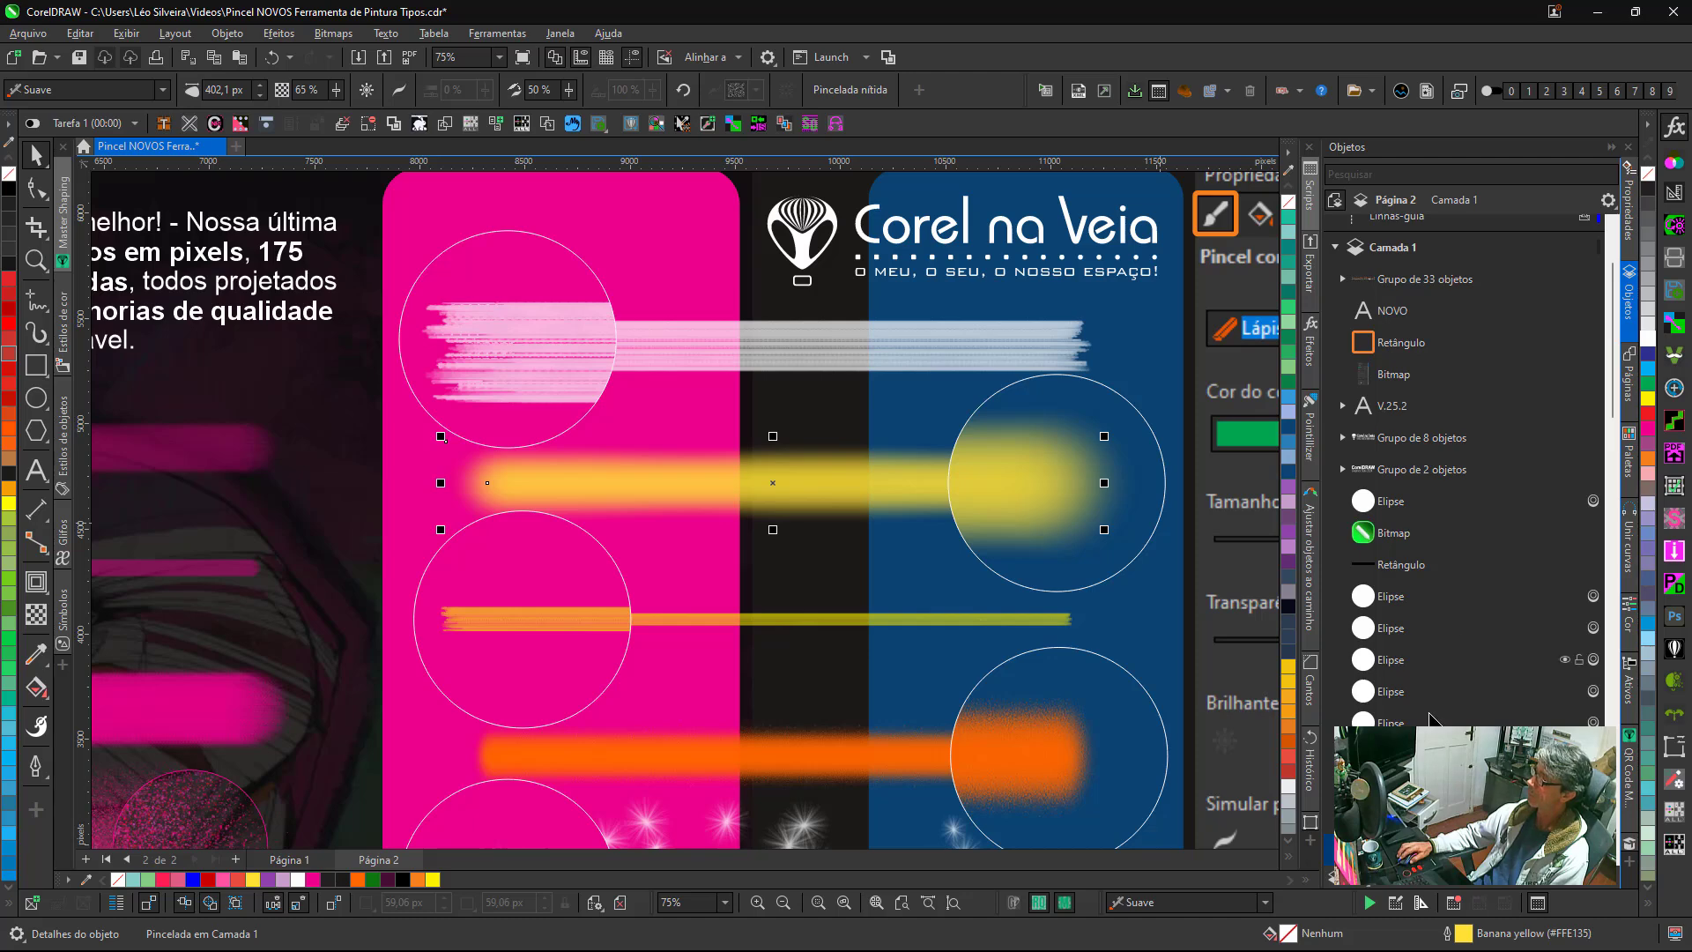
pyautogui.scroll(-3, 1430, 705)
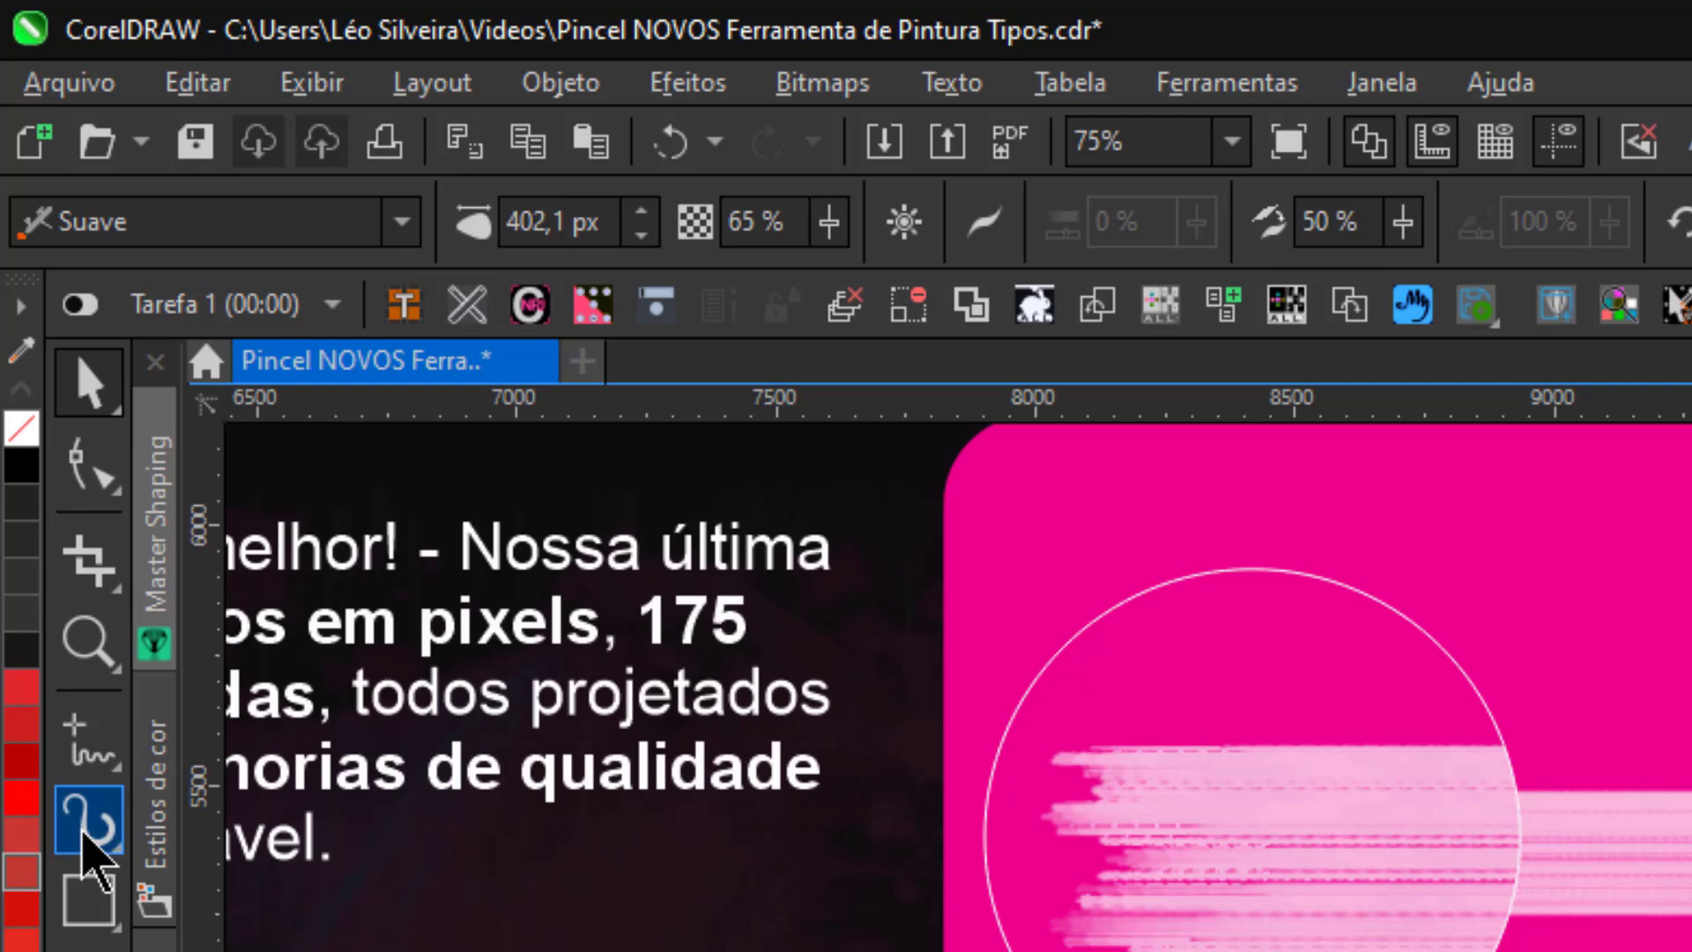
# Switch from Mídia artística to the Pincel com efeito de pintura tool and return to the selection tool.
pyautogui.click(85, 833)
pyautogui.click(159, 835)
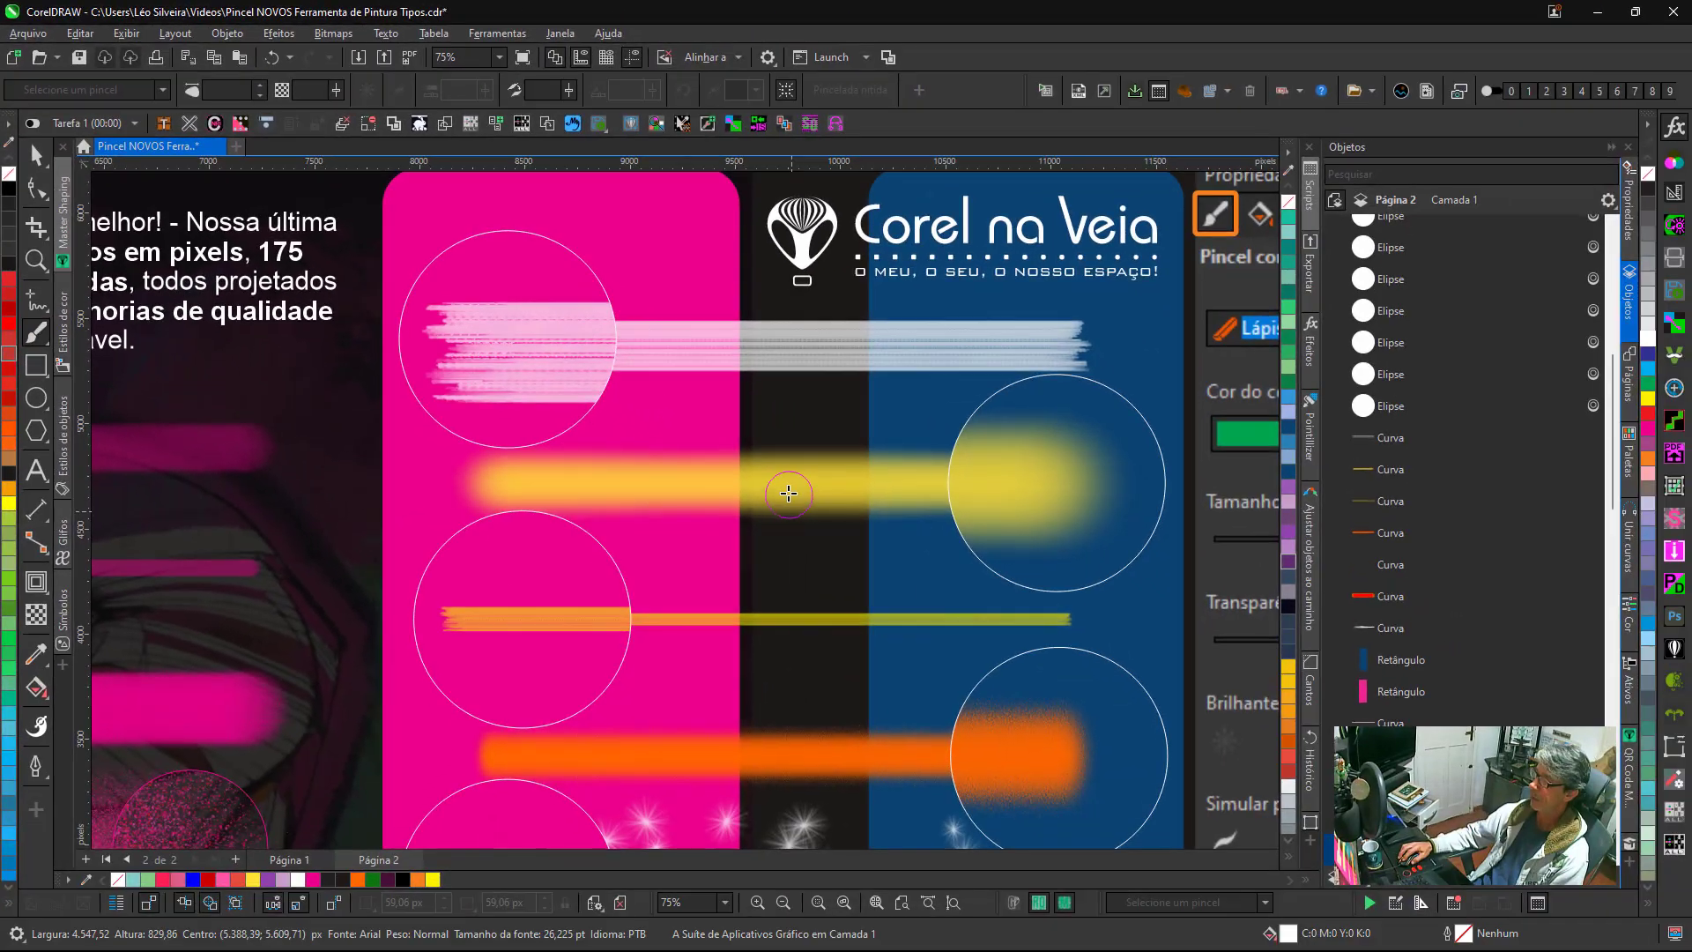
pyautogui.press('space')
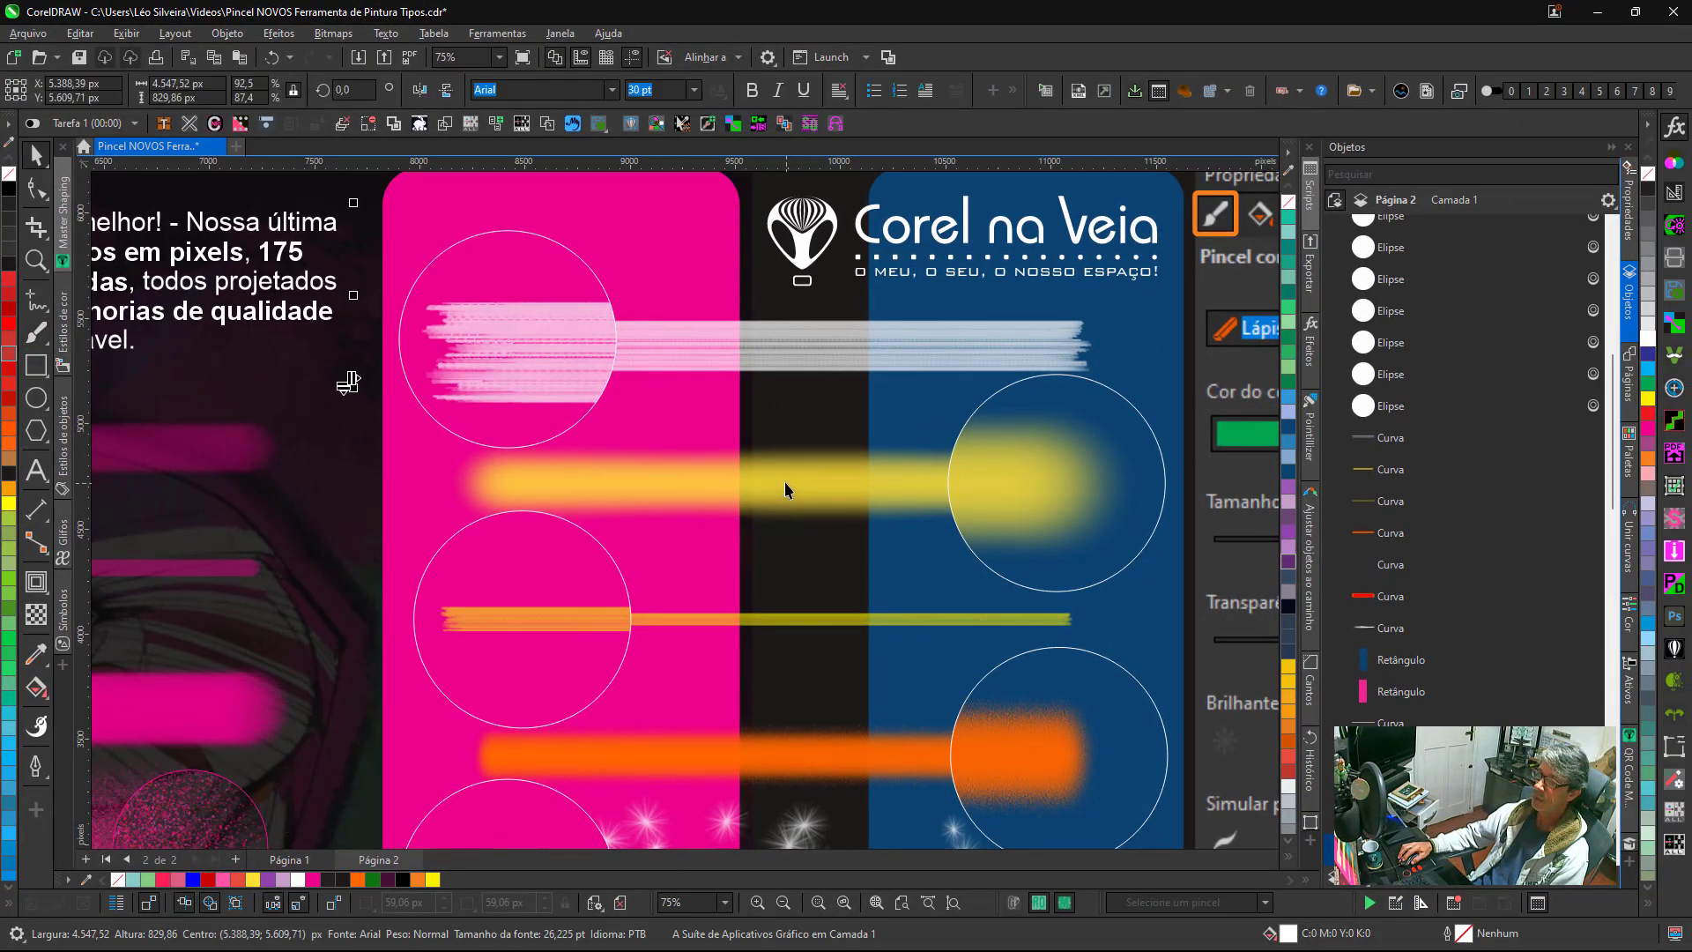
# Change the white Textura de pincel stroke's brush to the favourite Granulado and inspect its grainy edge.
pyautogui.click(760, 344)
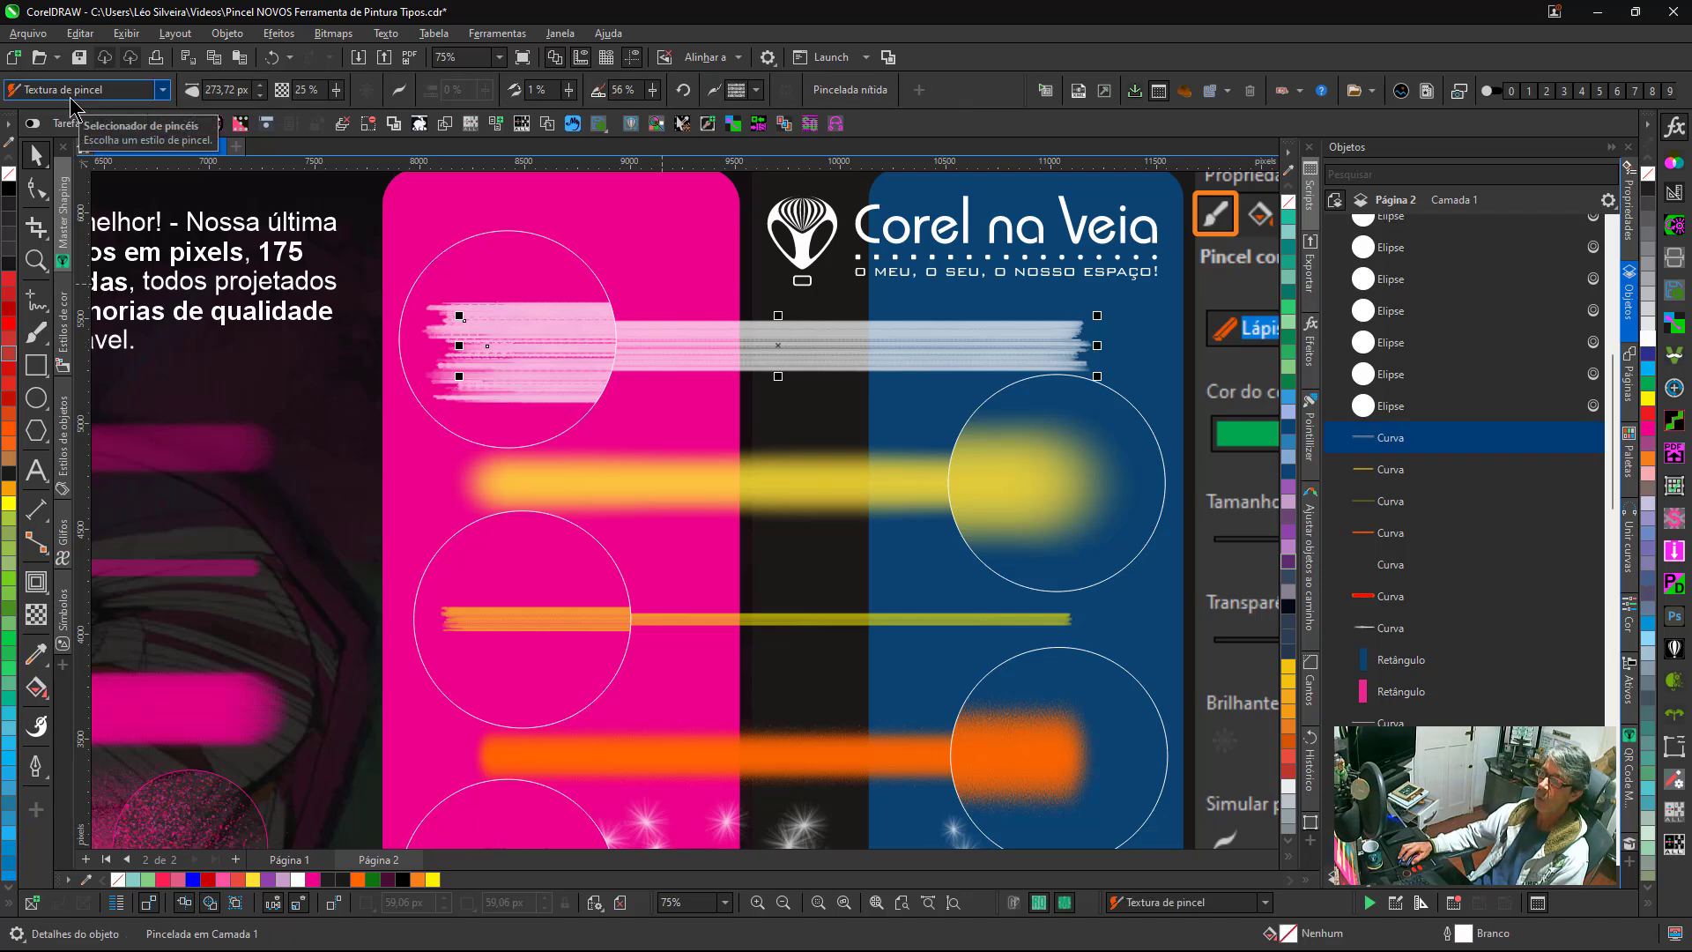
pyautogui.click(163, 90)
pyautogui.scroll(3, 198, 220)
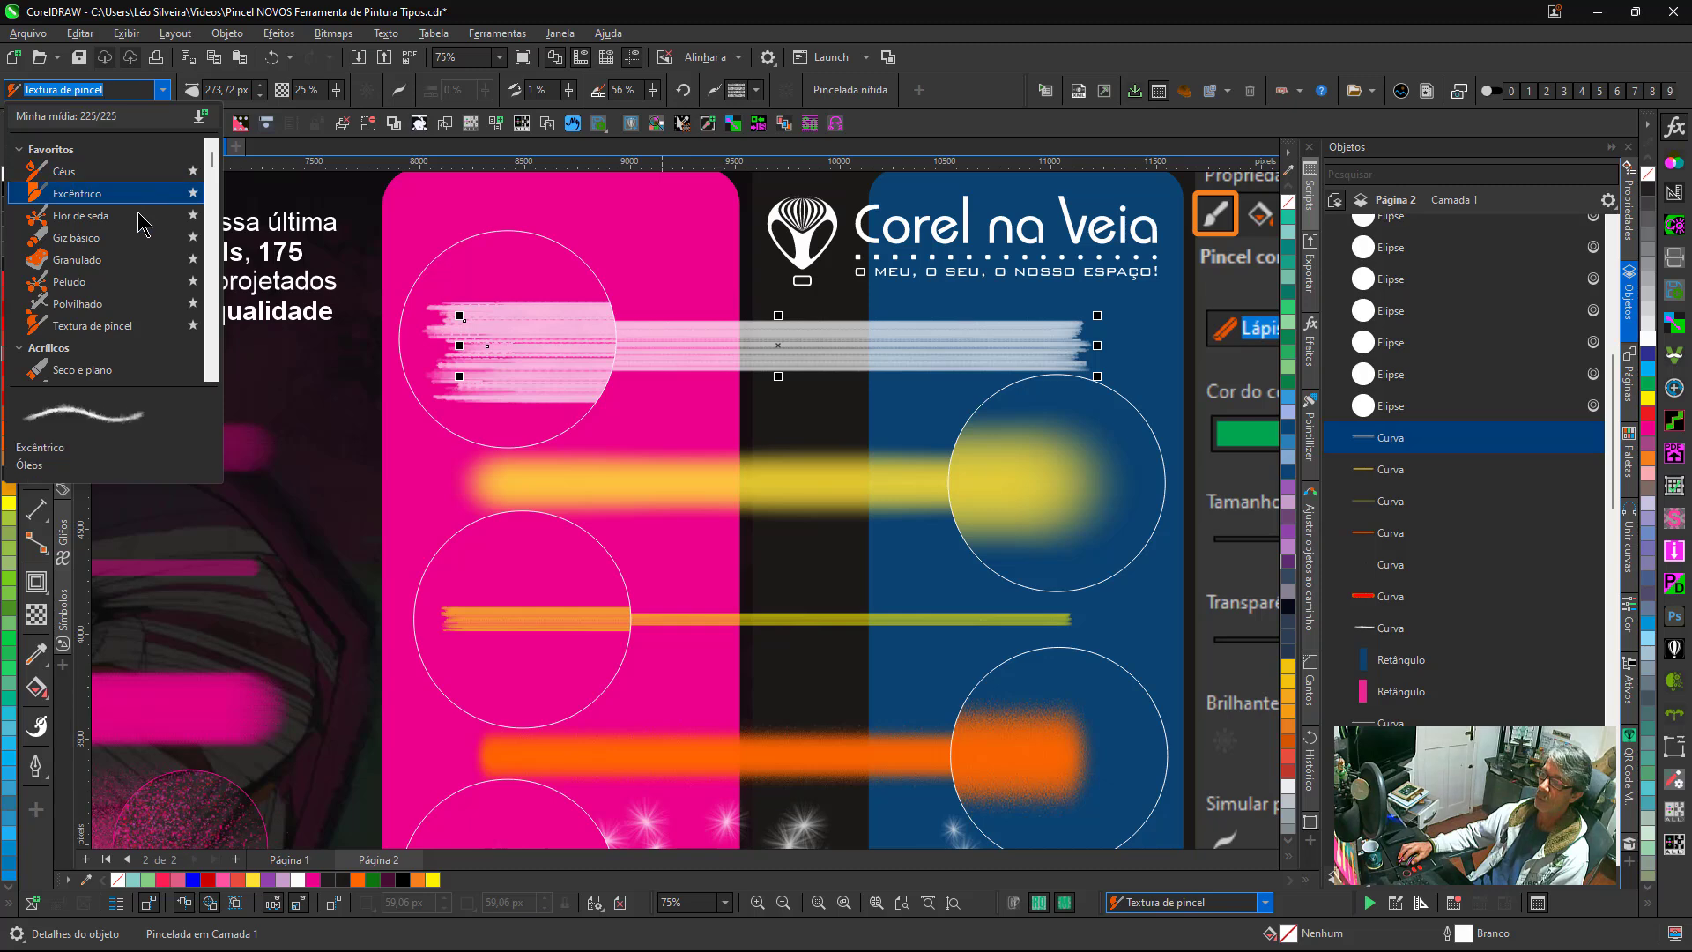
pyautogui.click(97, 268)
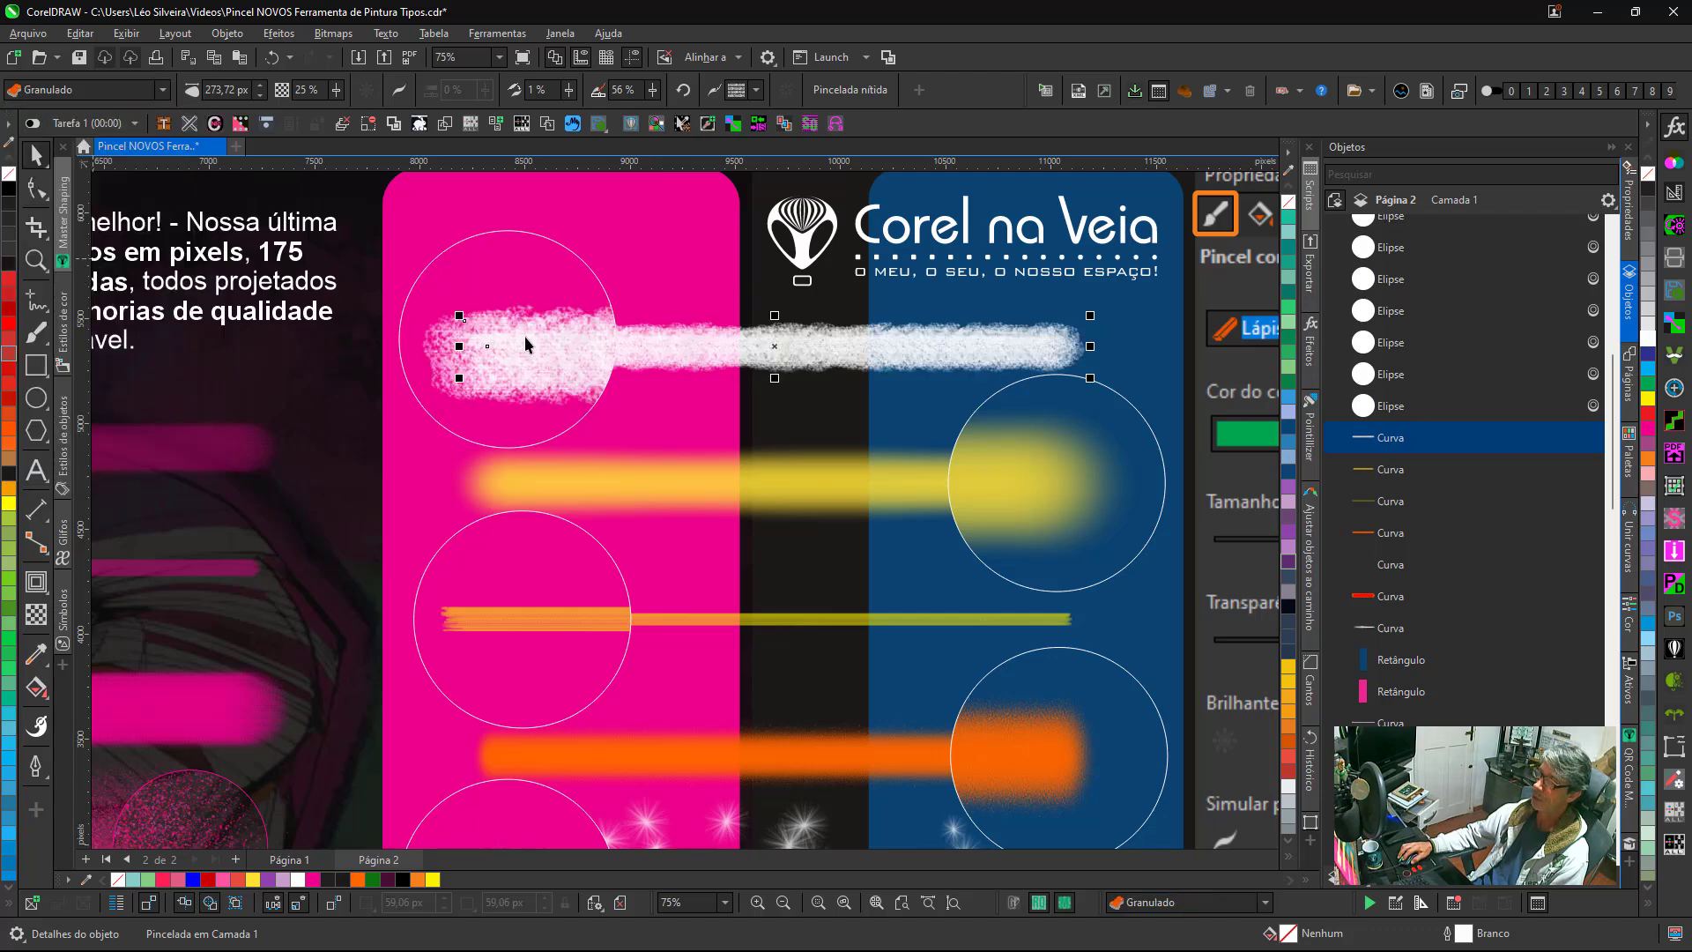
pyautogui.scroll(4, 509, 346)
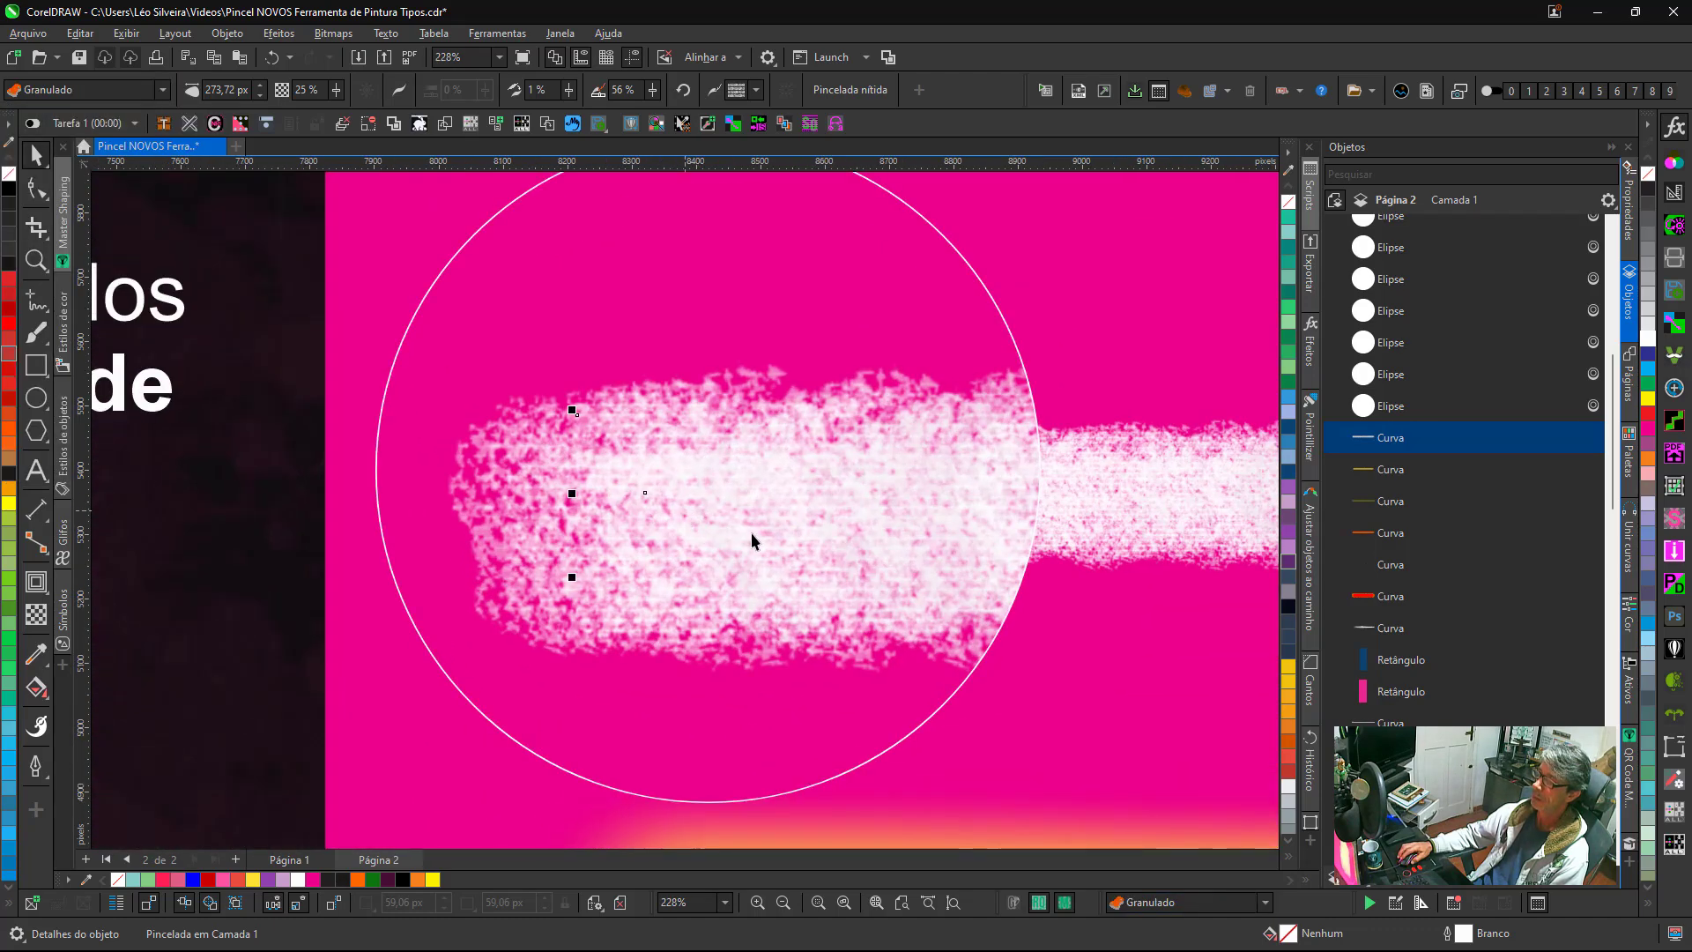
# Review the favourite brushes at the head of the painting brush list while the white Granulado stroke is selected.
pyautogui.scroll(-3, 750, 533)
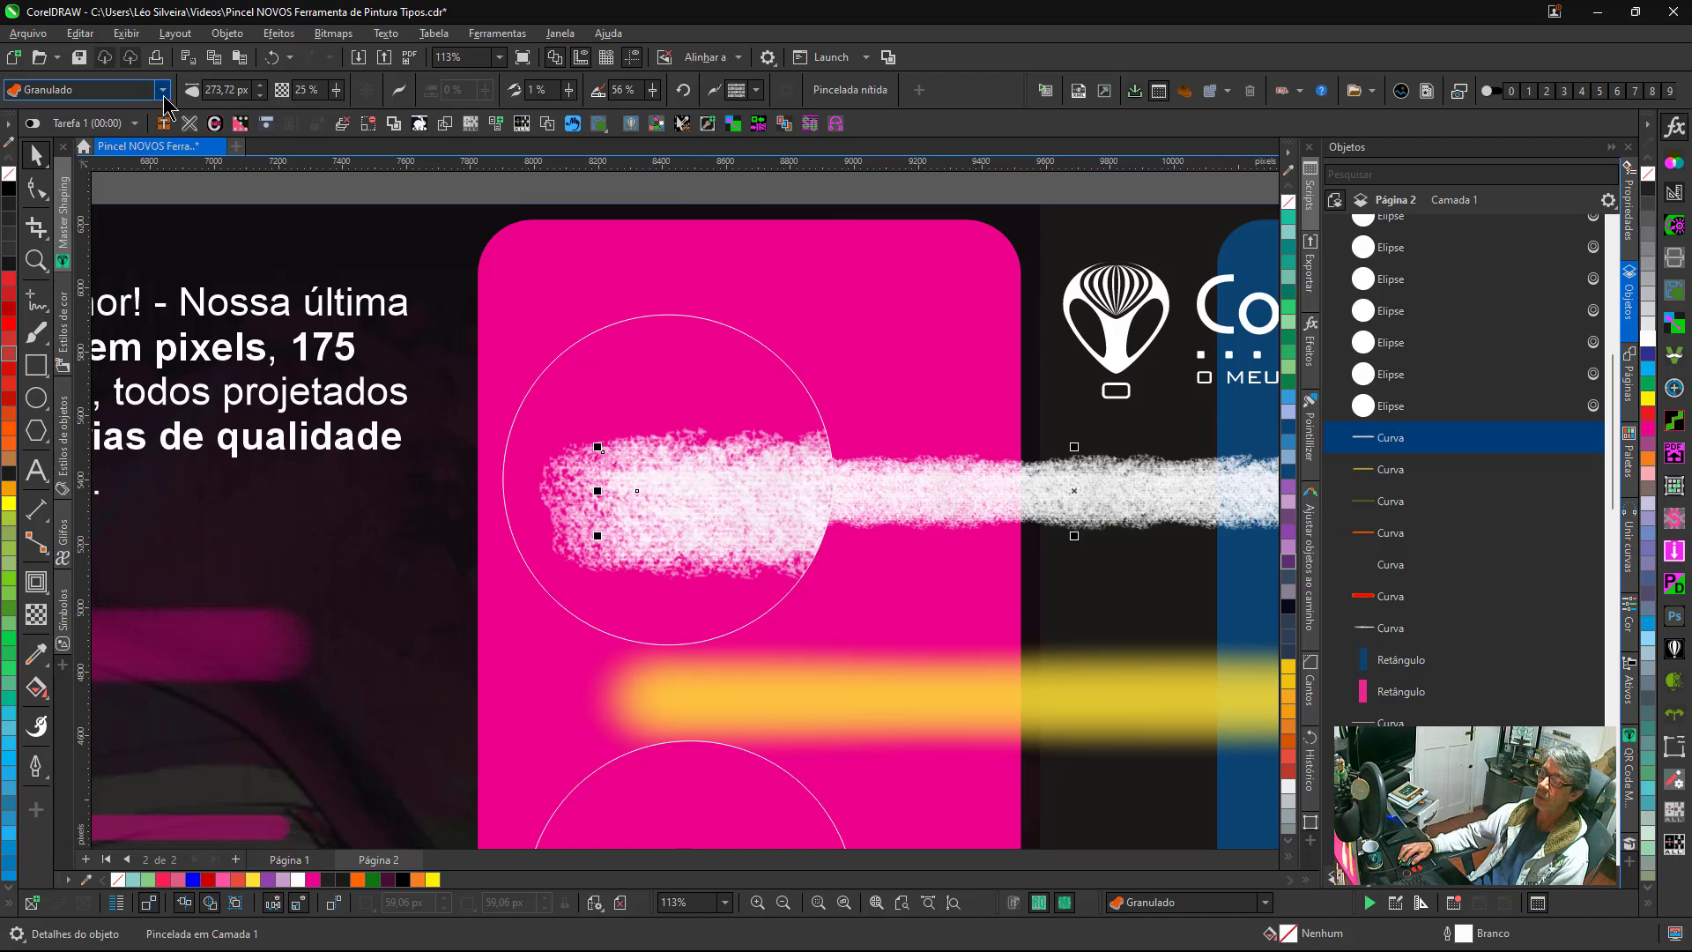
pyautogui.click(164, 97)
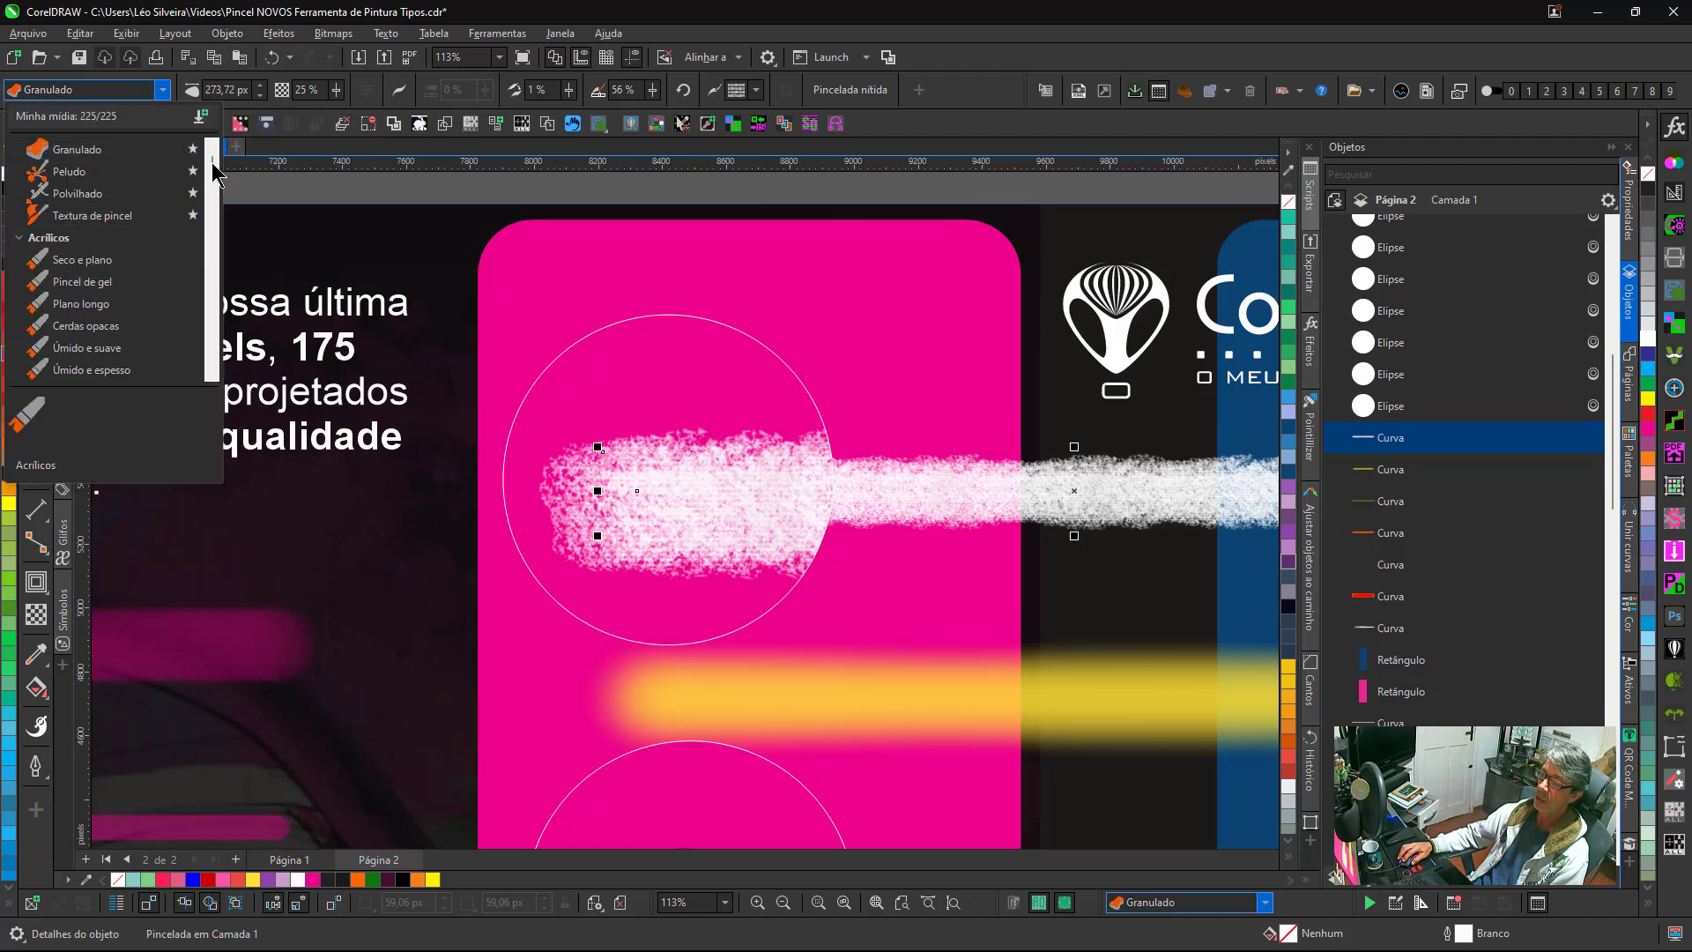
pyautogui.moveTo(212, 164)
pyautogui.mouseDown()
pyautogui.moveTo(204, 332)
pyautogui.moveTo(214, 154)
pyautogui.mouseUp()
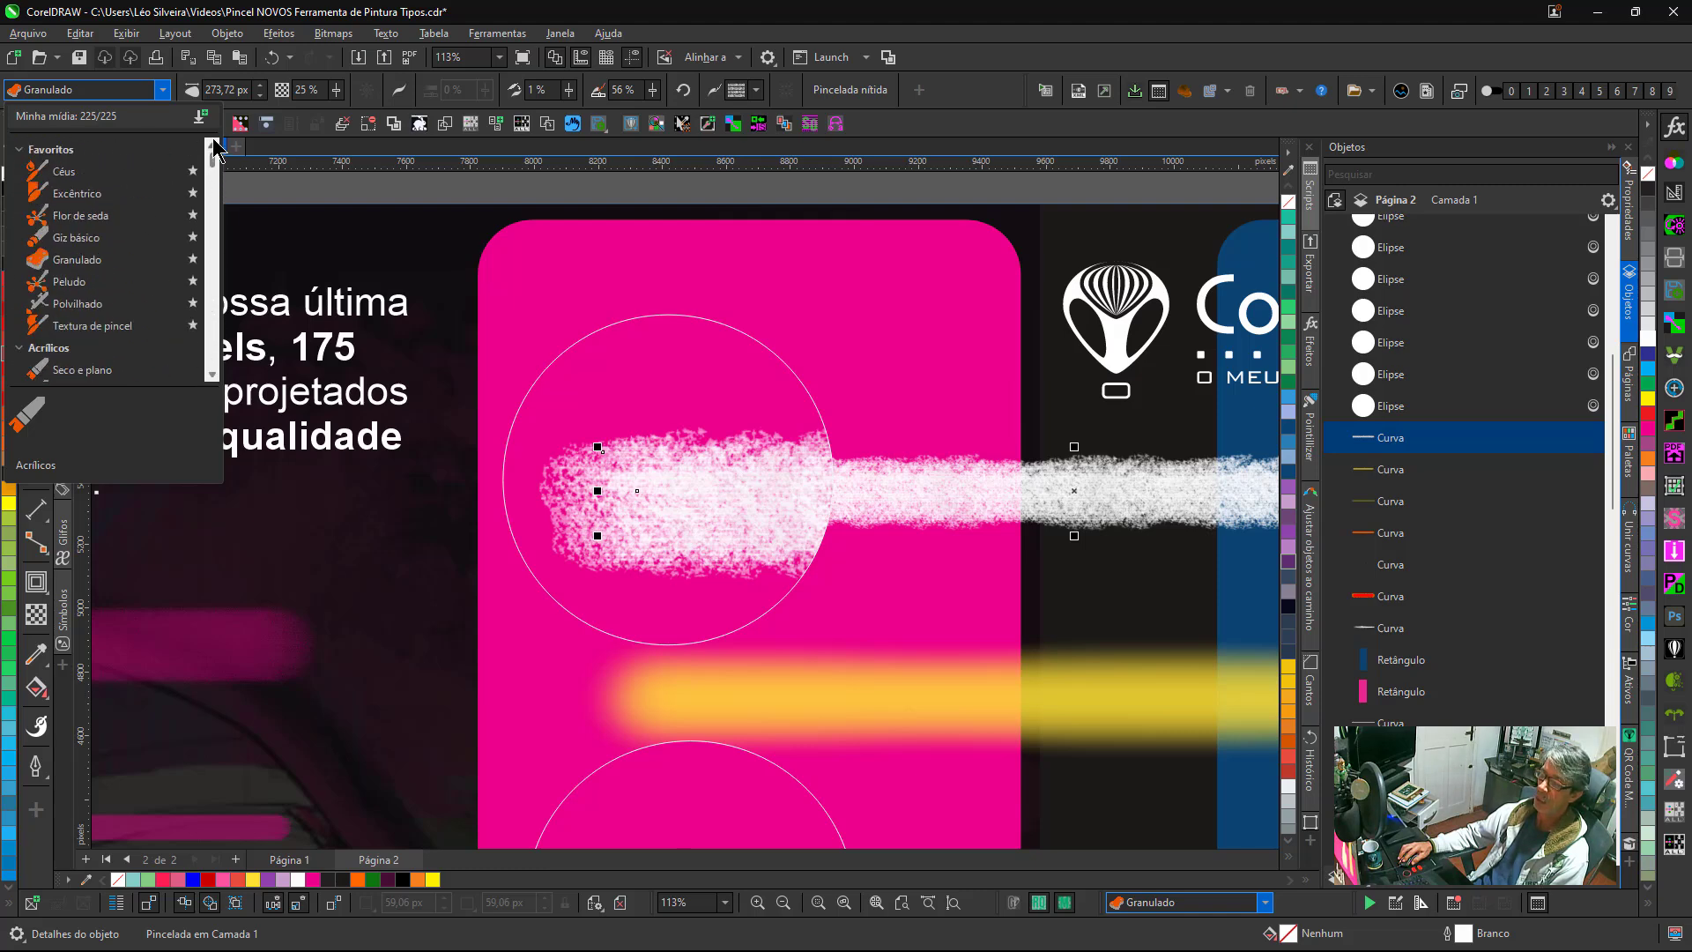
pyautogui.press('Escape')
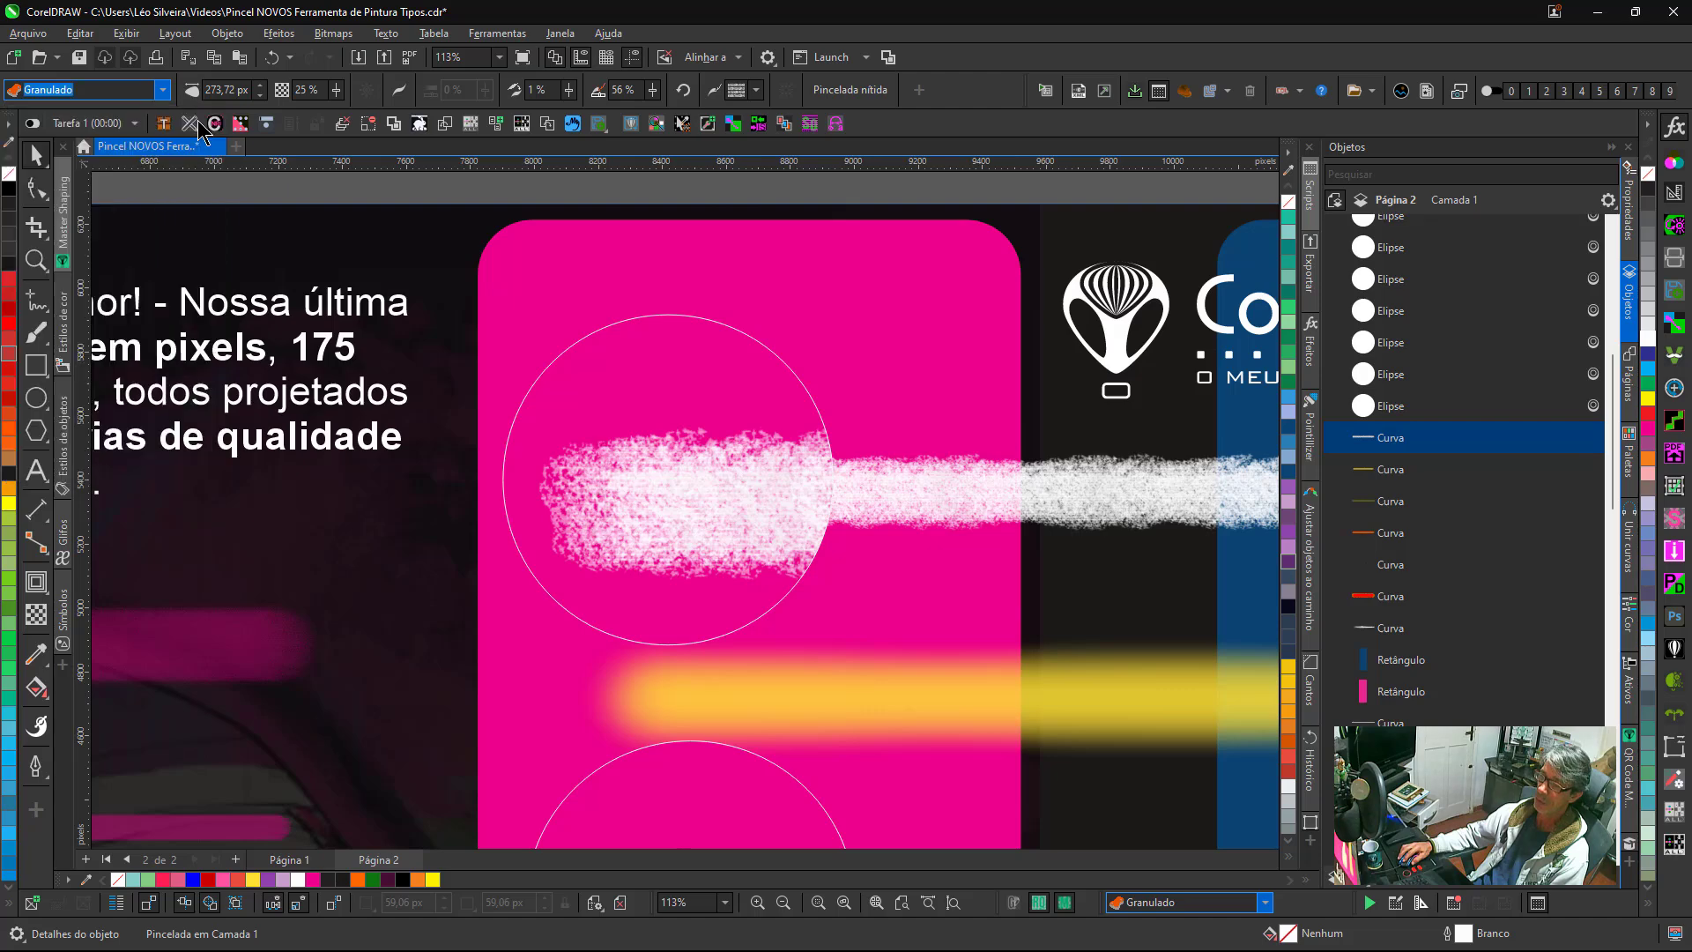
# Browse the Painterly Brushes packs in the Obter mais store, from the complete collection and Artesão through Chamativo, and close the store.
pyautogui.click(212, 124)
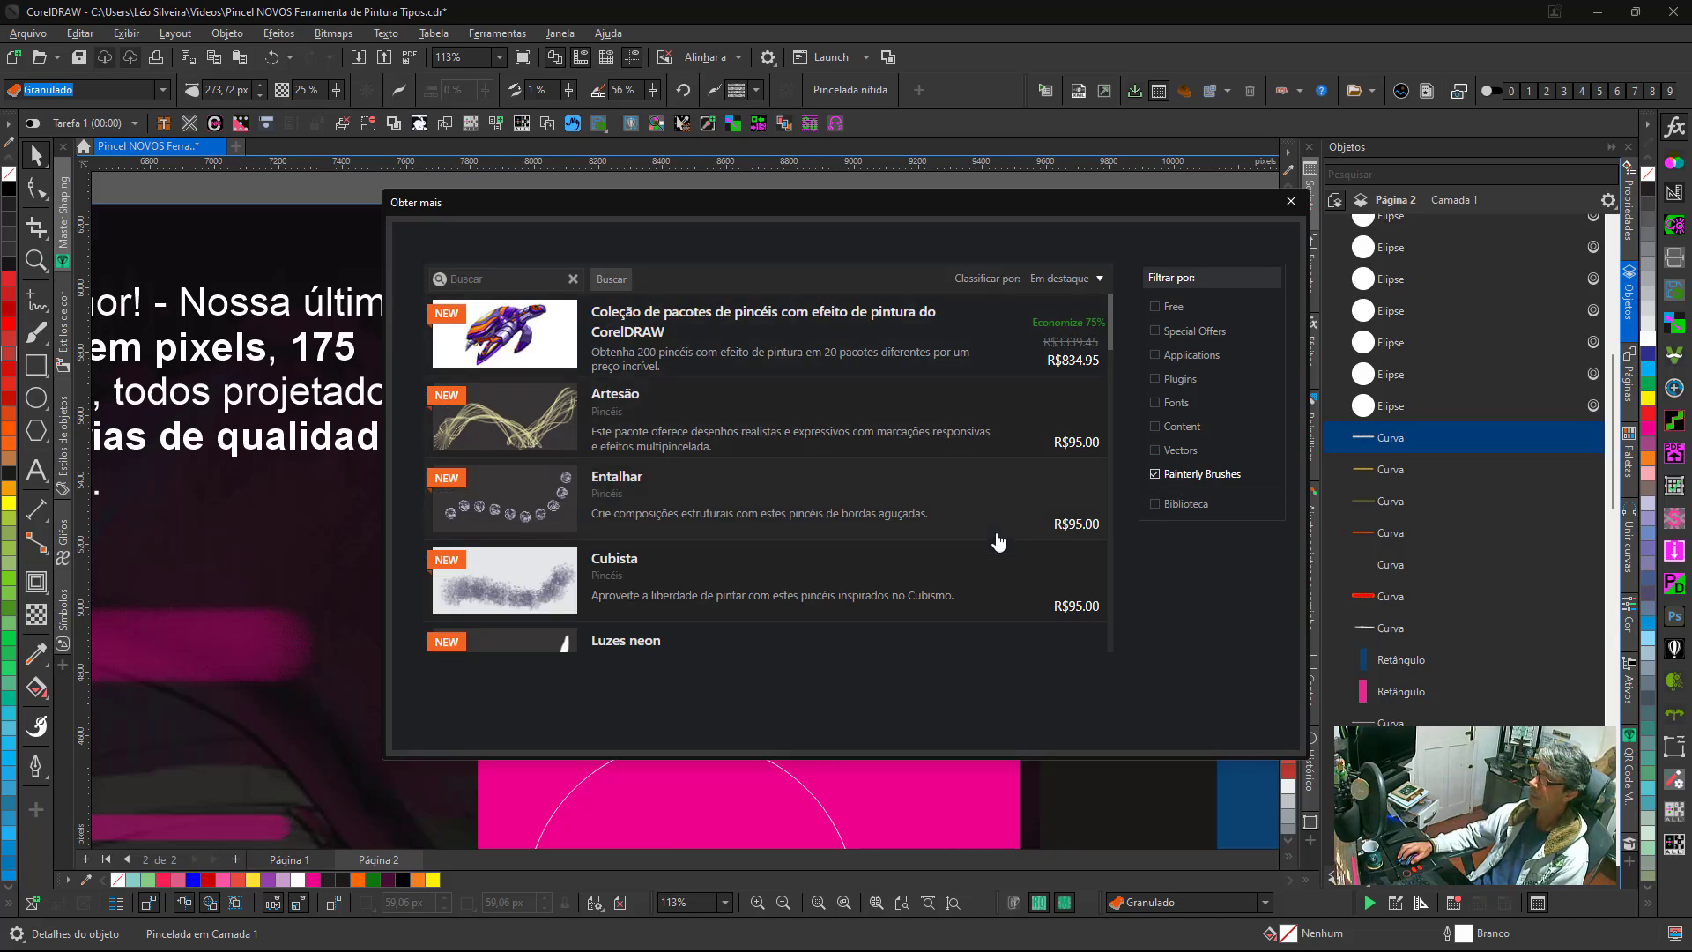
pyautogui.scroll(-5, 836, 585)
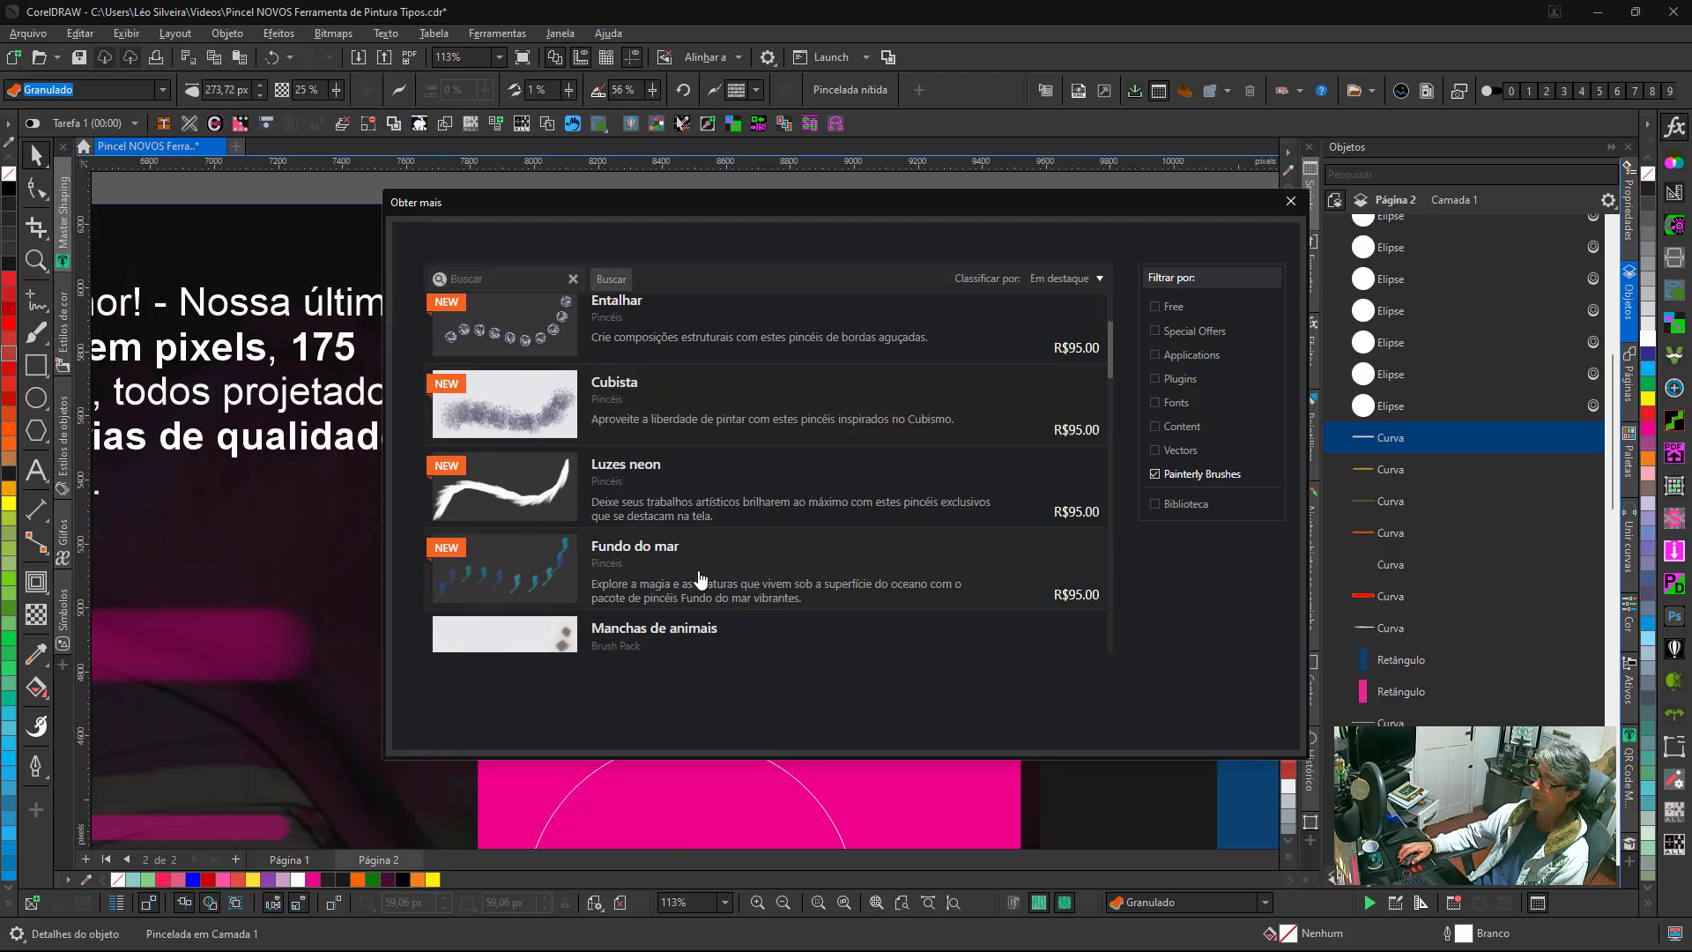
pyautogui.scroll(-1, 741, 571)
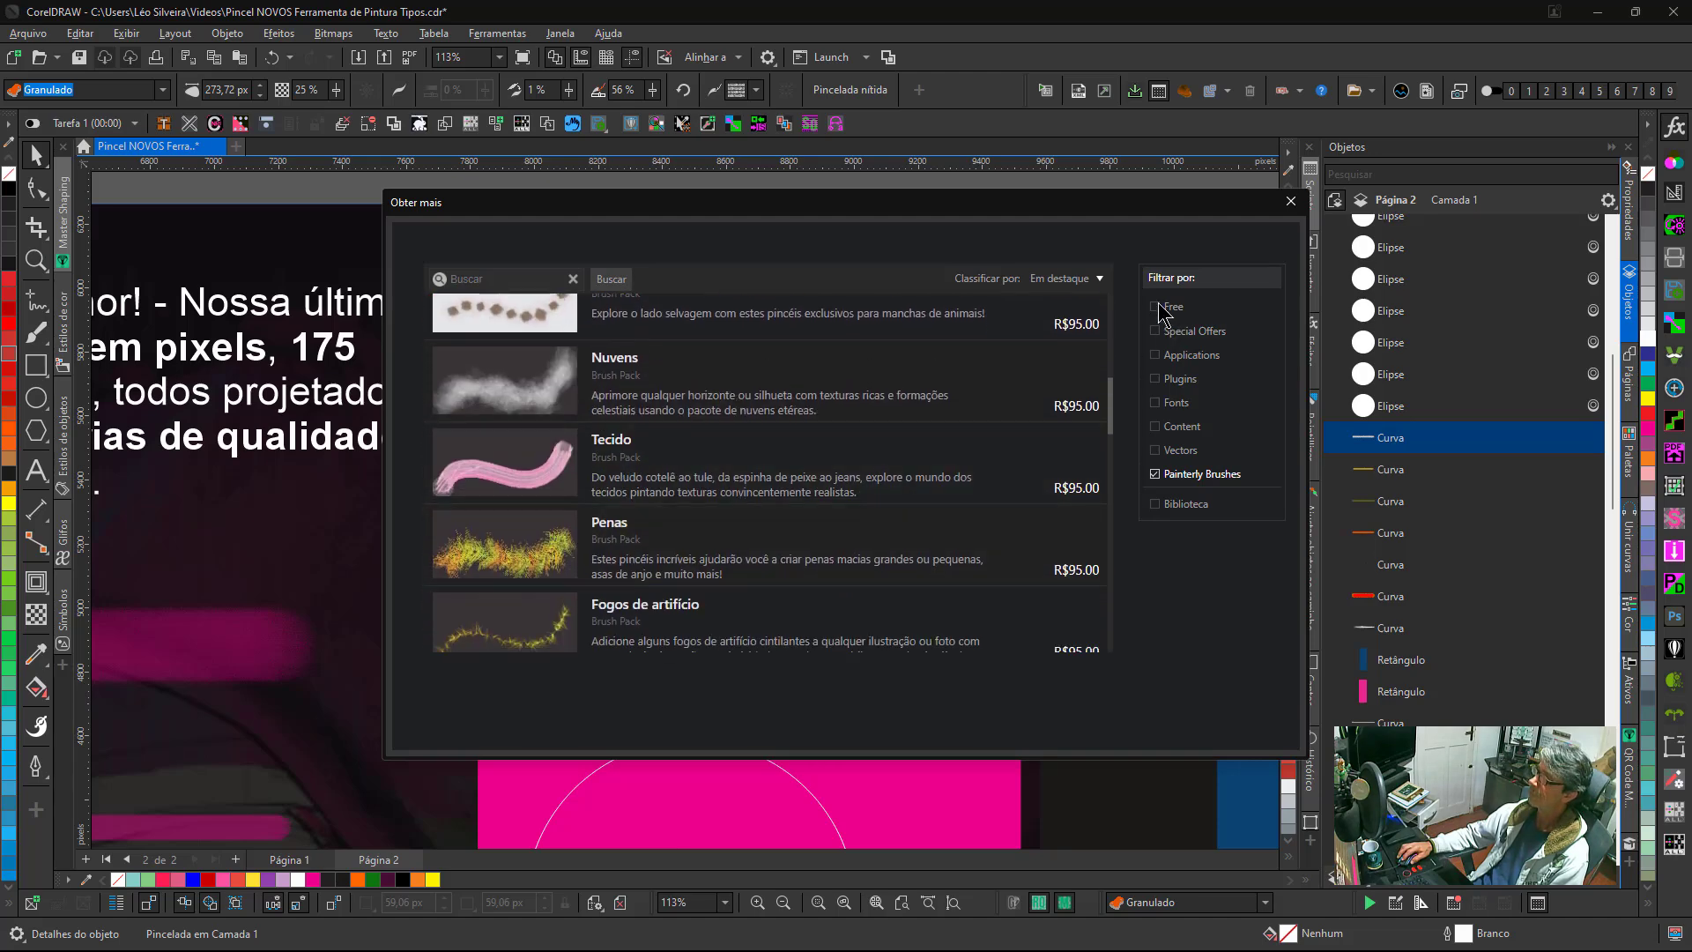
pyautogui.scroll(-5, 793, 527)
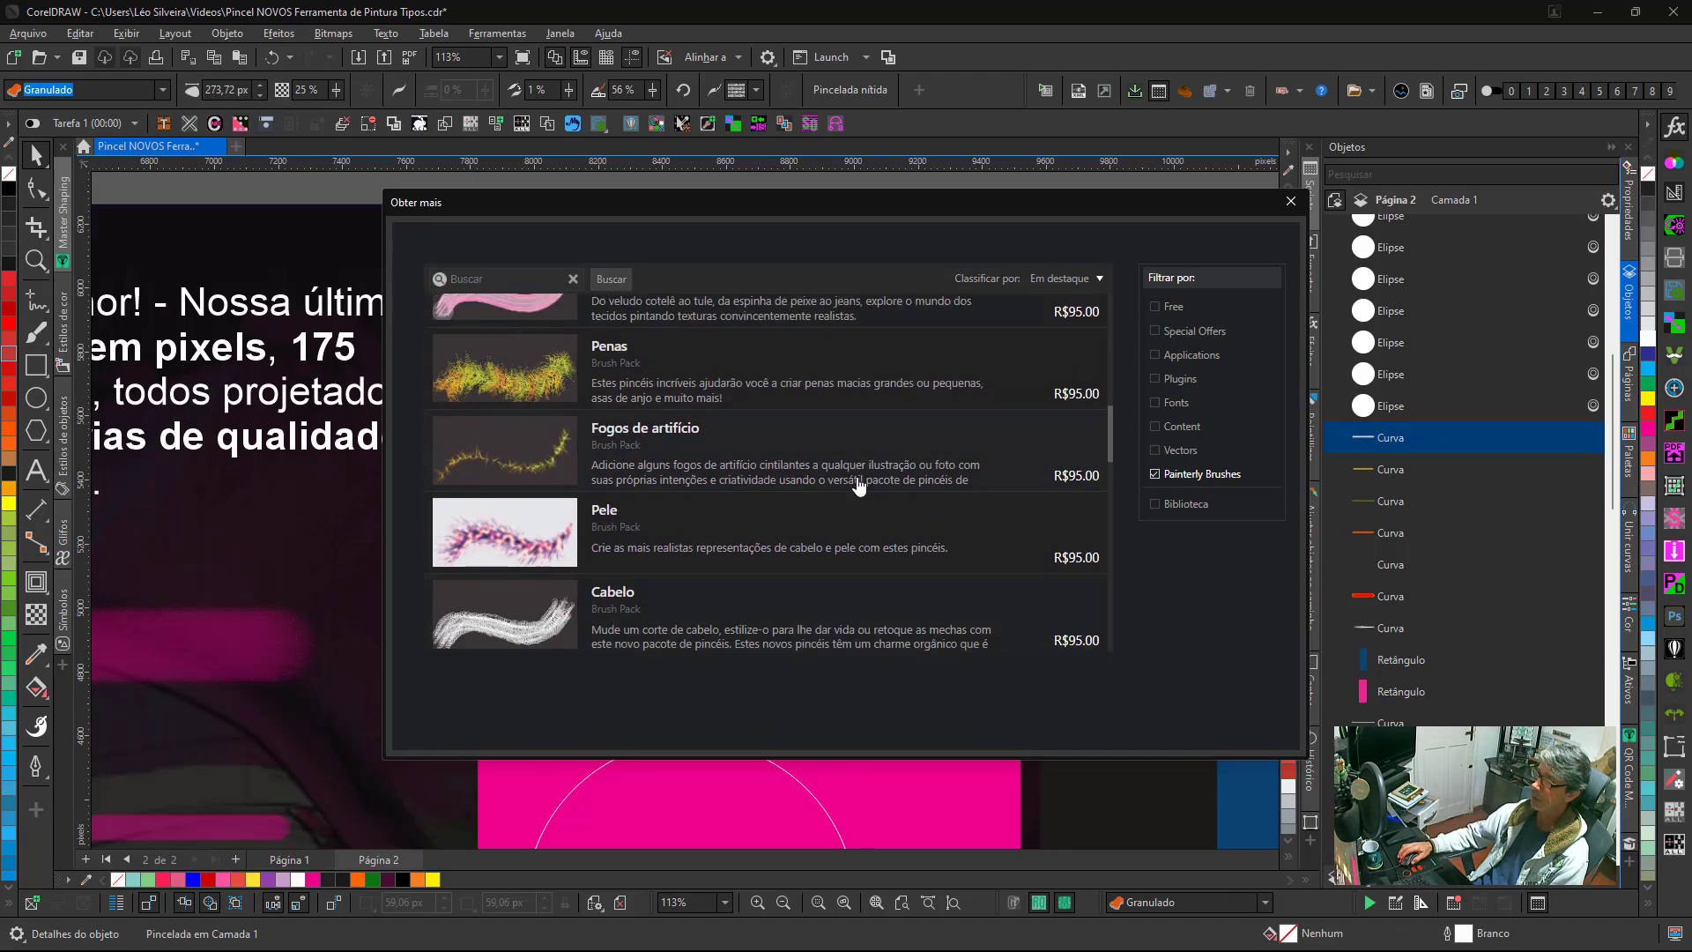
pyautogui.scroll(-2, 774, 525)
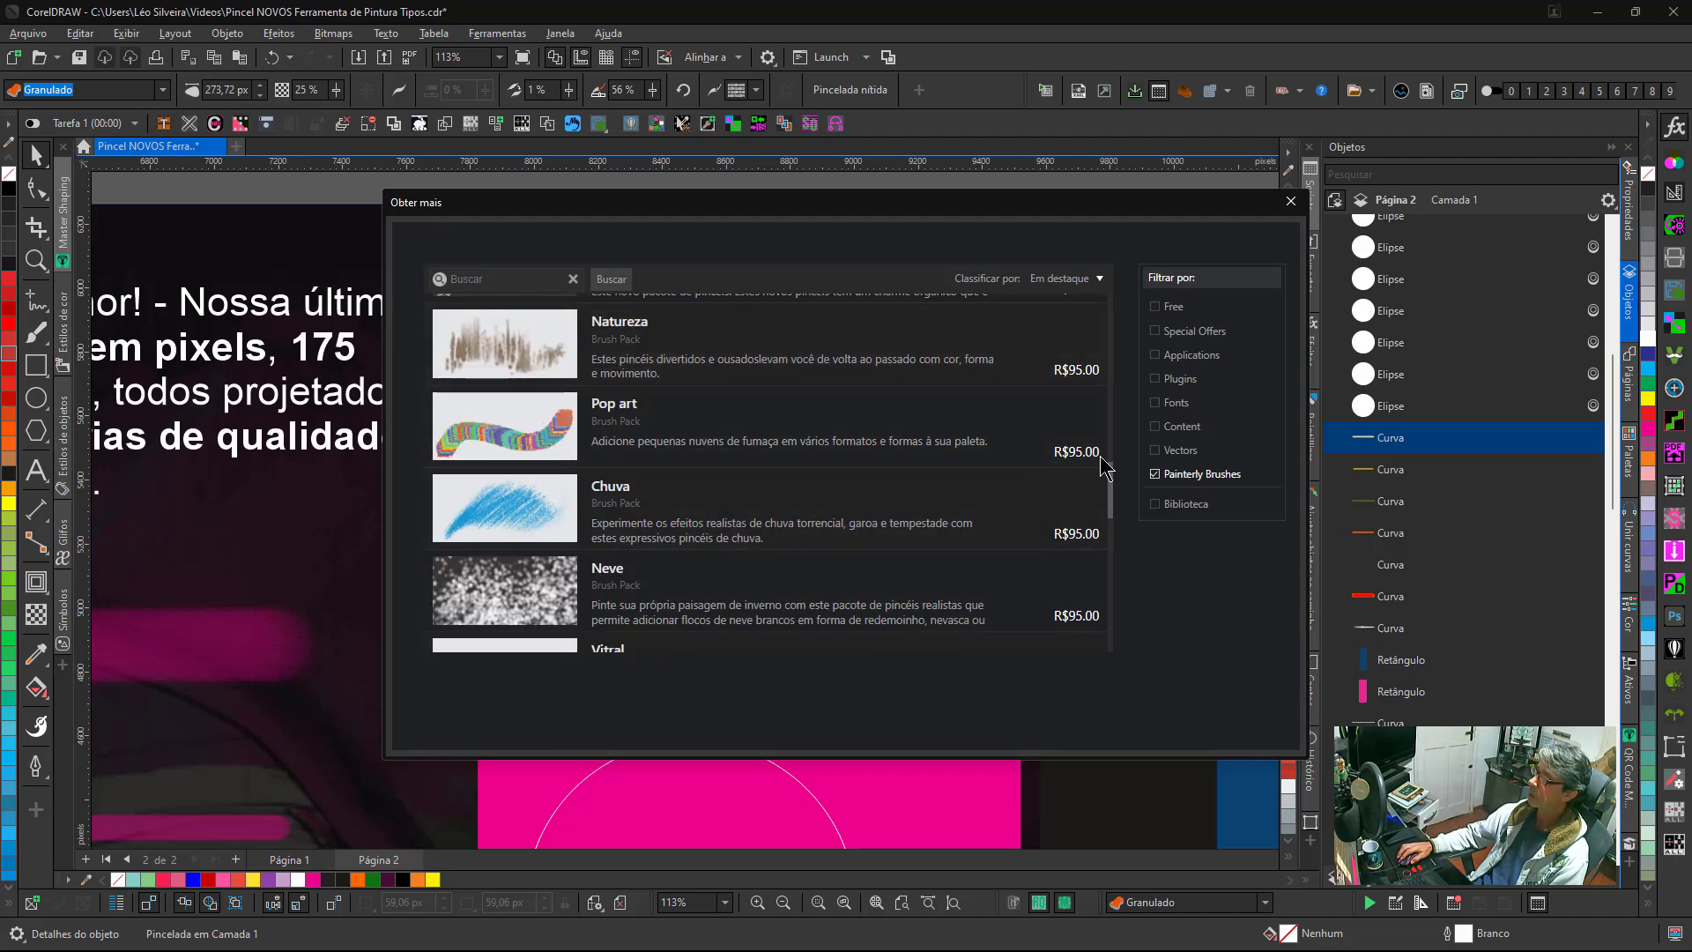
pyautogui.scroll(-4, 607, 526)
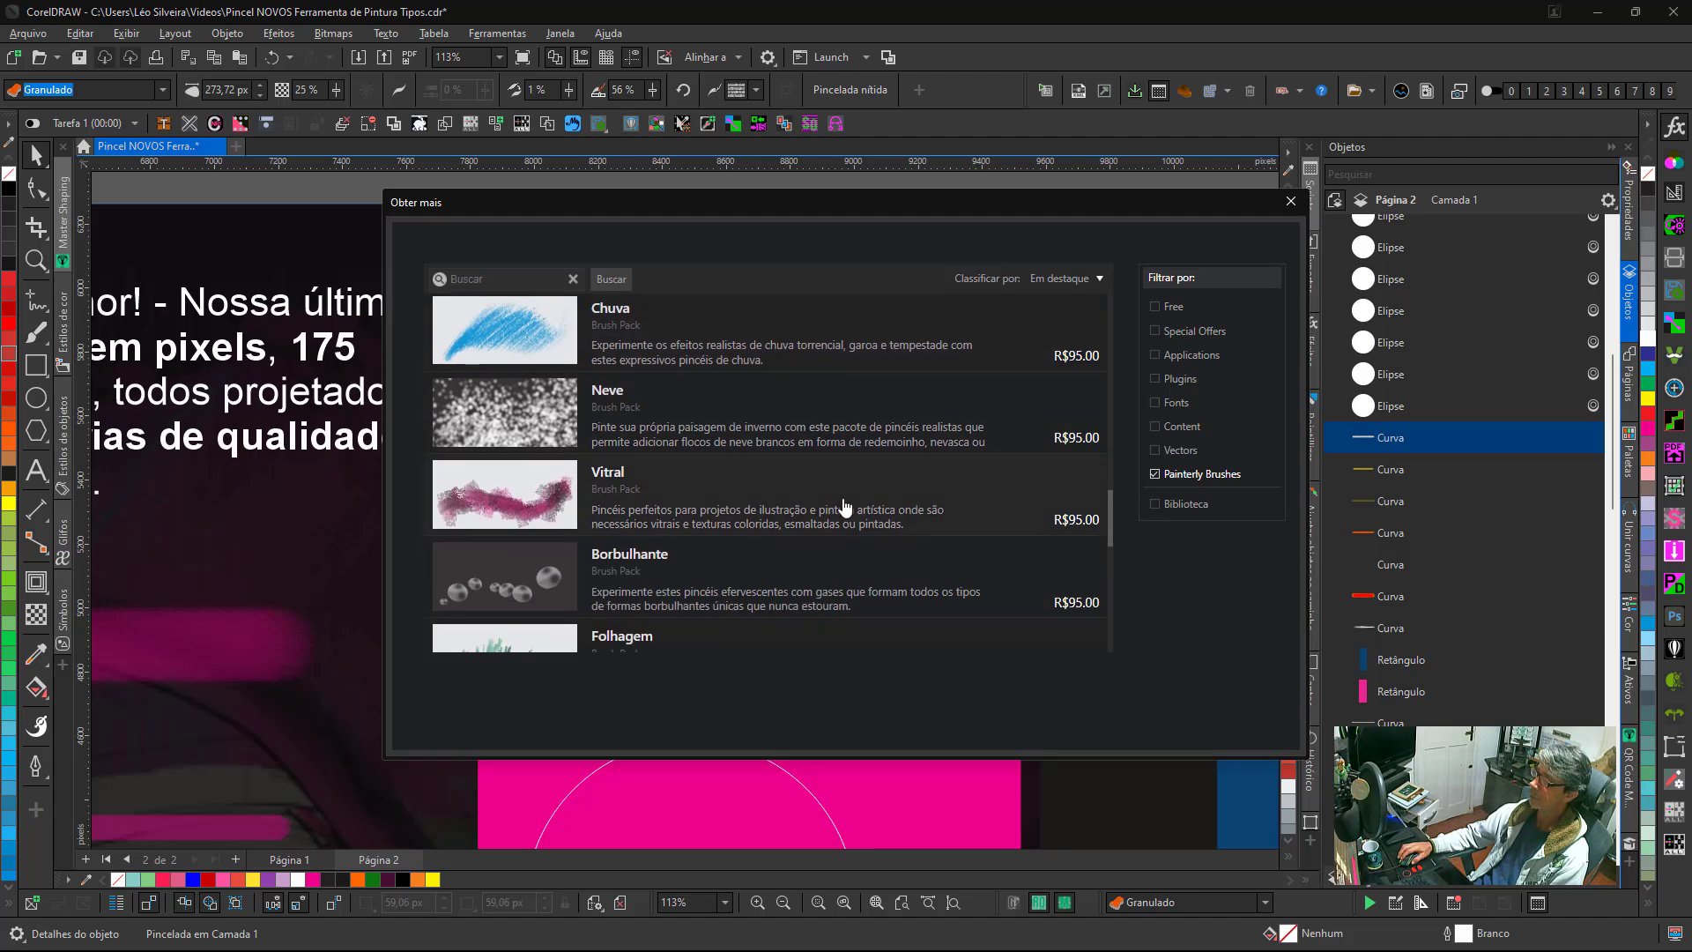
pyautogui.scroll(-7, 879, 527)
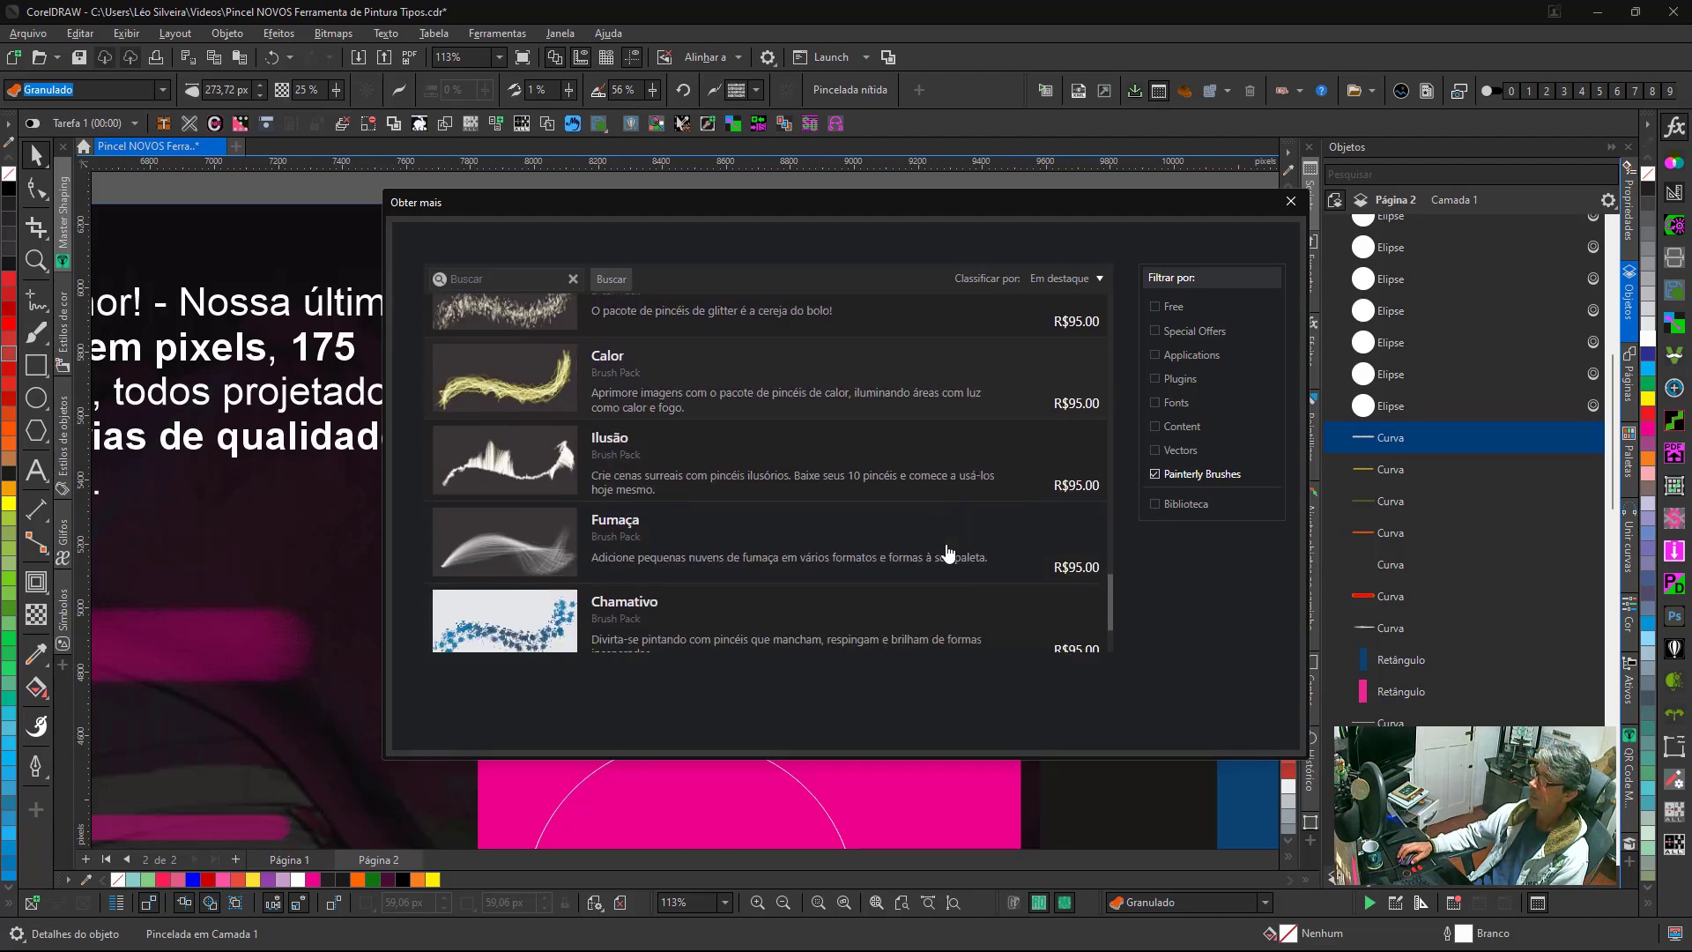
pyautogui.scroll(15, 798, 590)
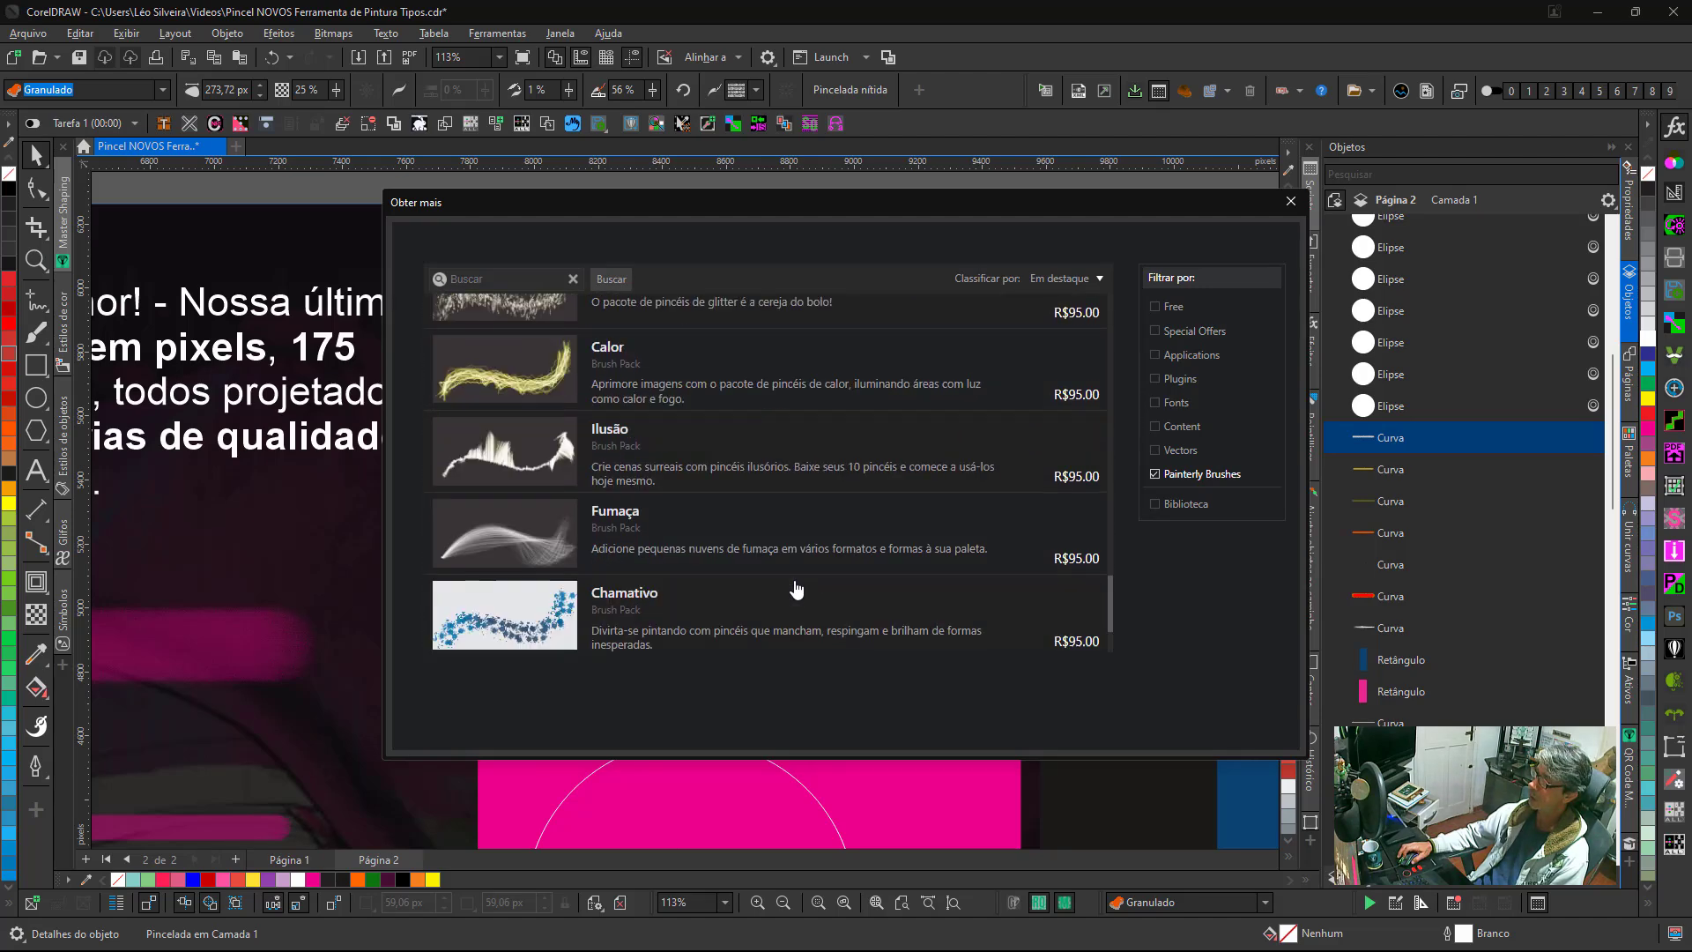
pyautogui.scroll(3, 816, 526)
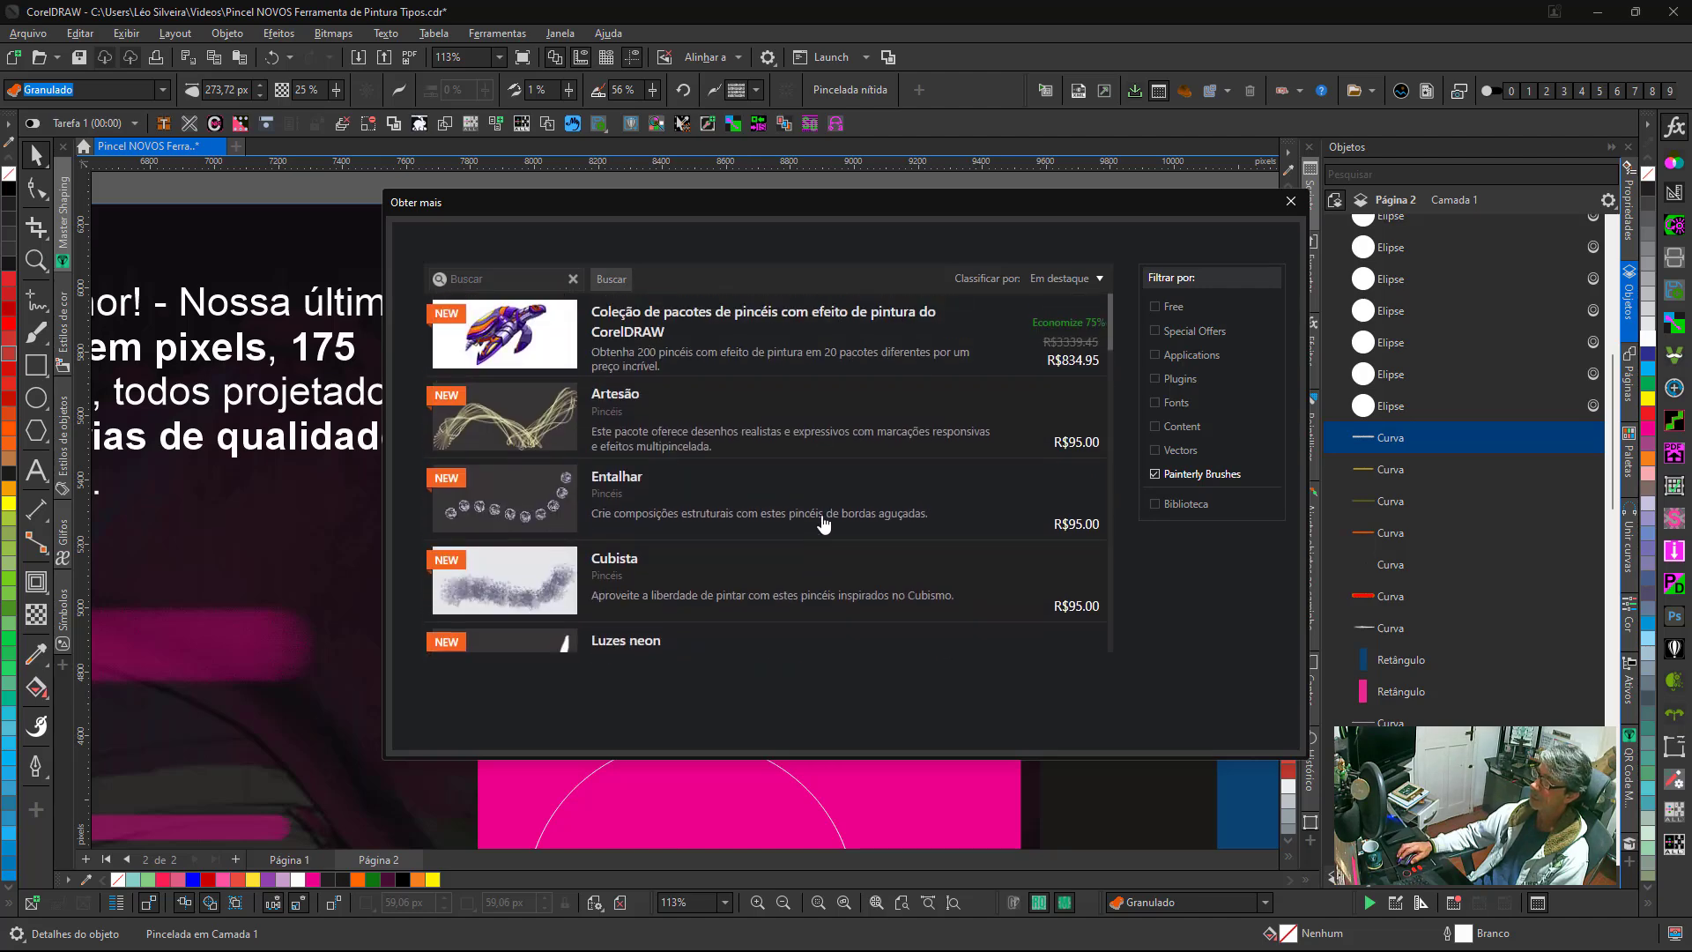
pyautogui.click(1286, 203)
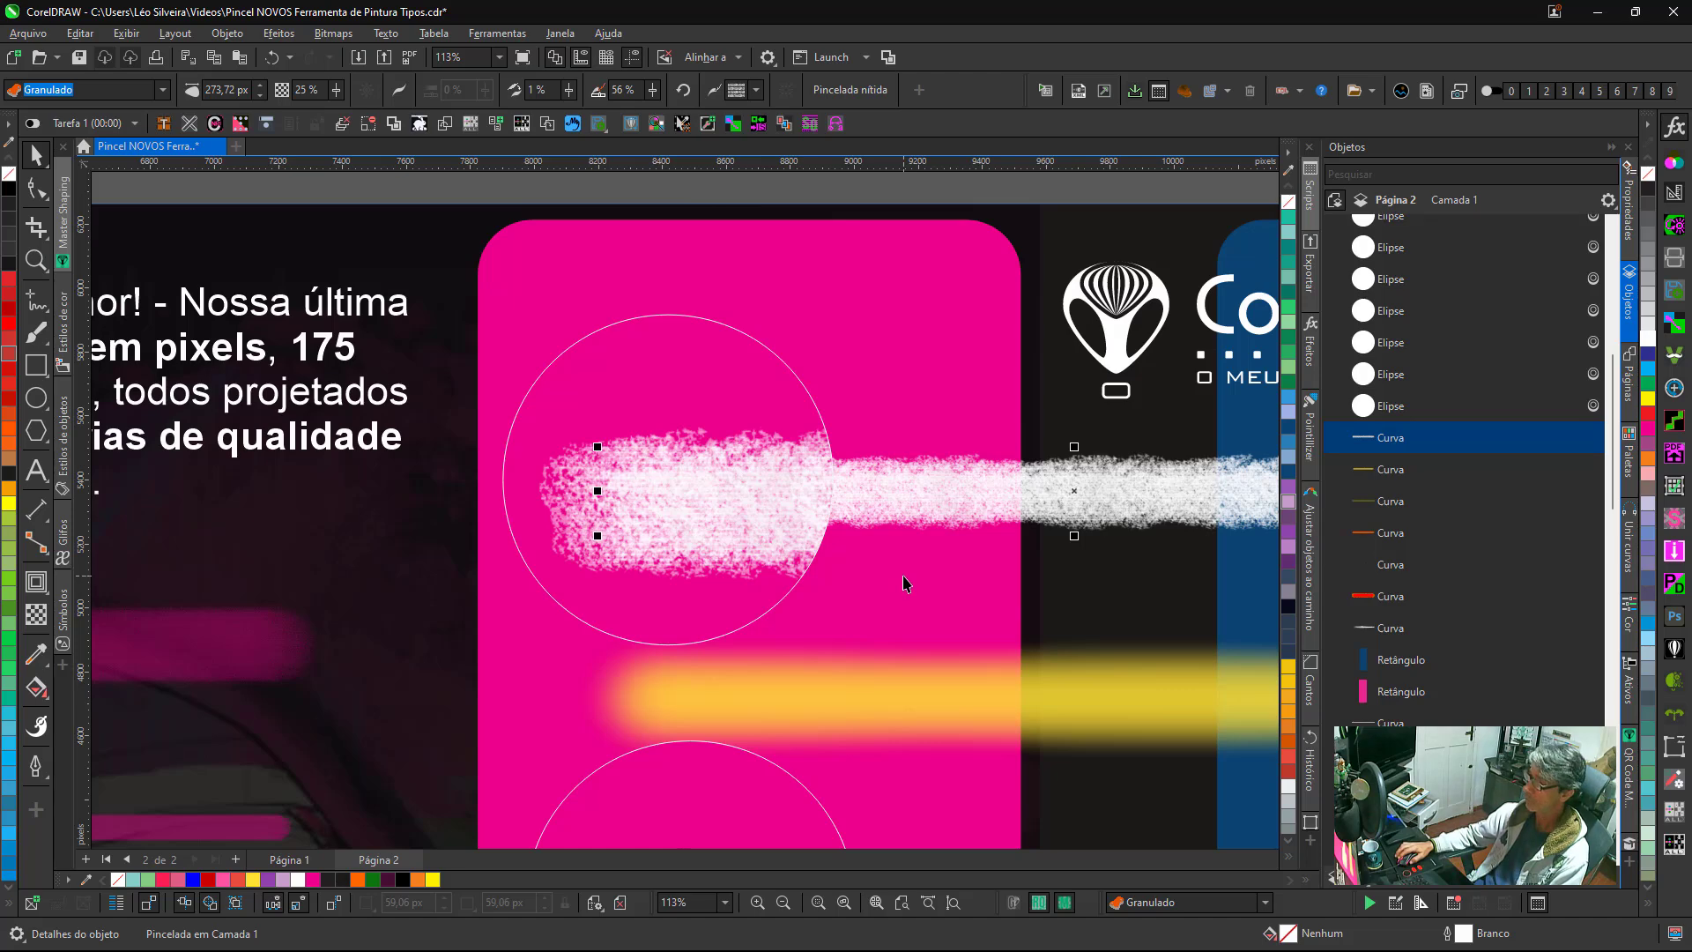
# Show the full page and display the Pincel com efeito de pintura properties of the yellow Suave stroke.
pyautogui.press('F4')
pyautogui.click(789, 221)
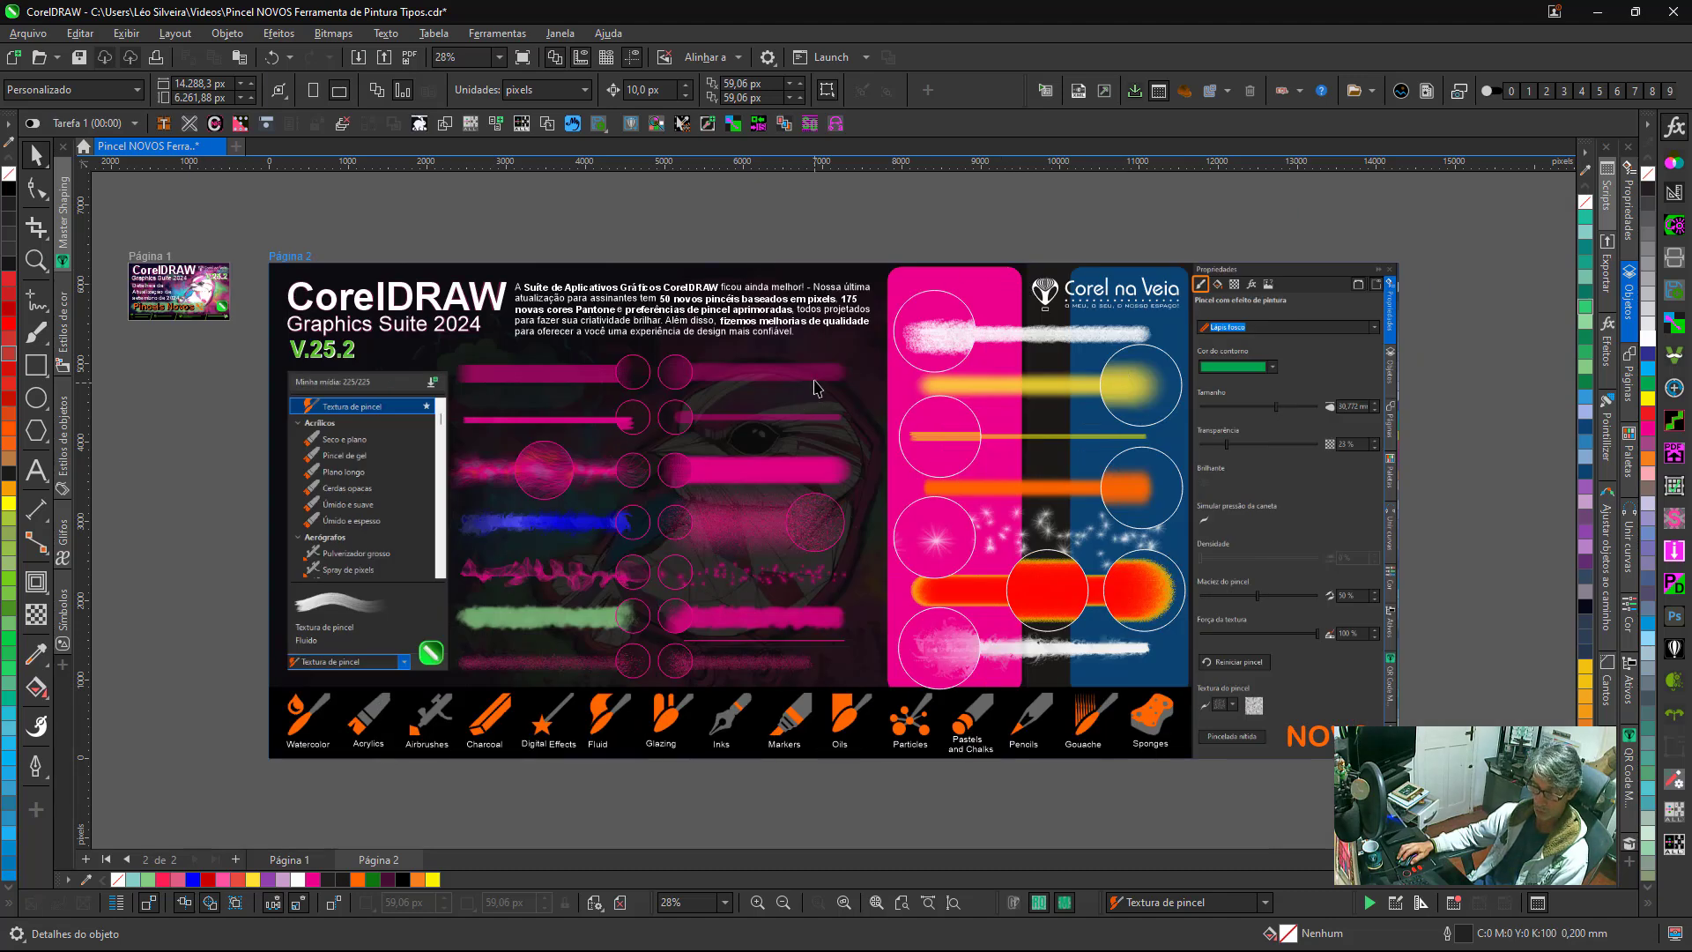
pyautogui.press('F4')
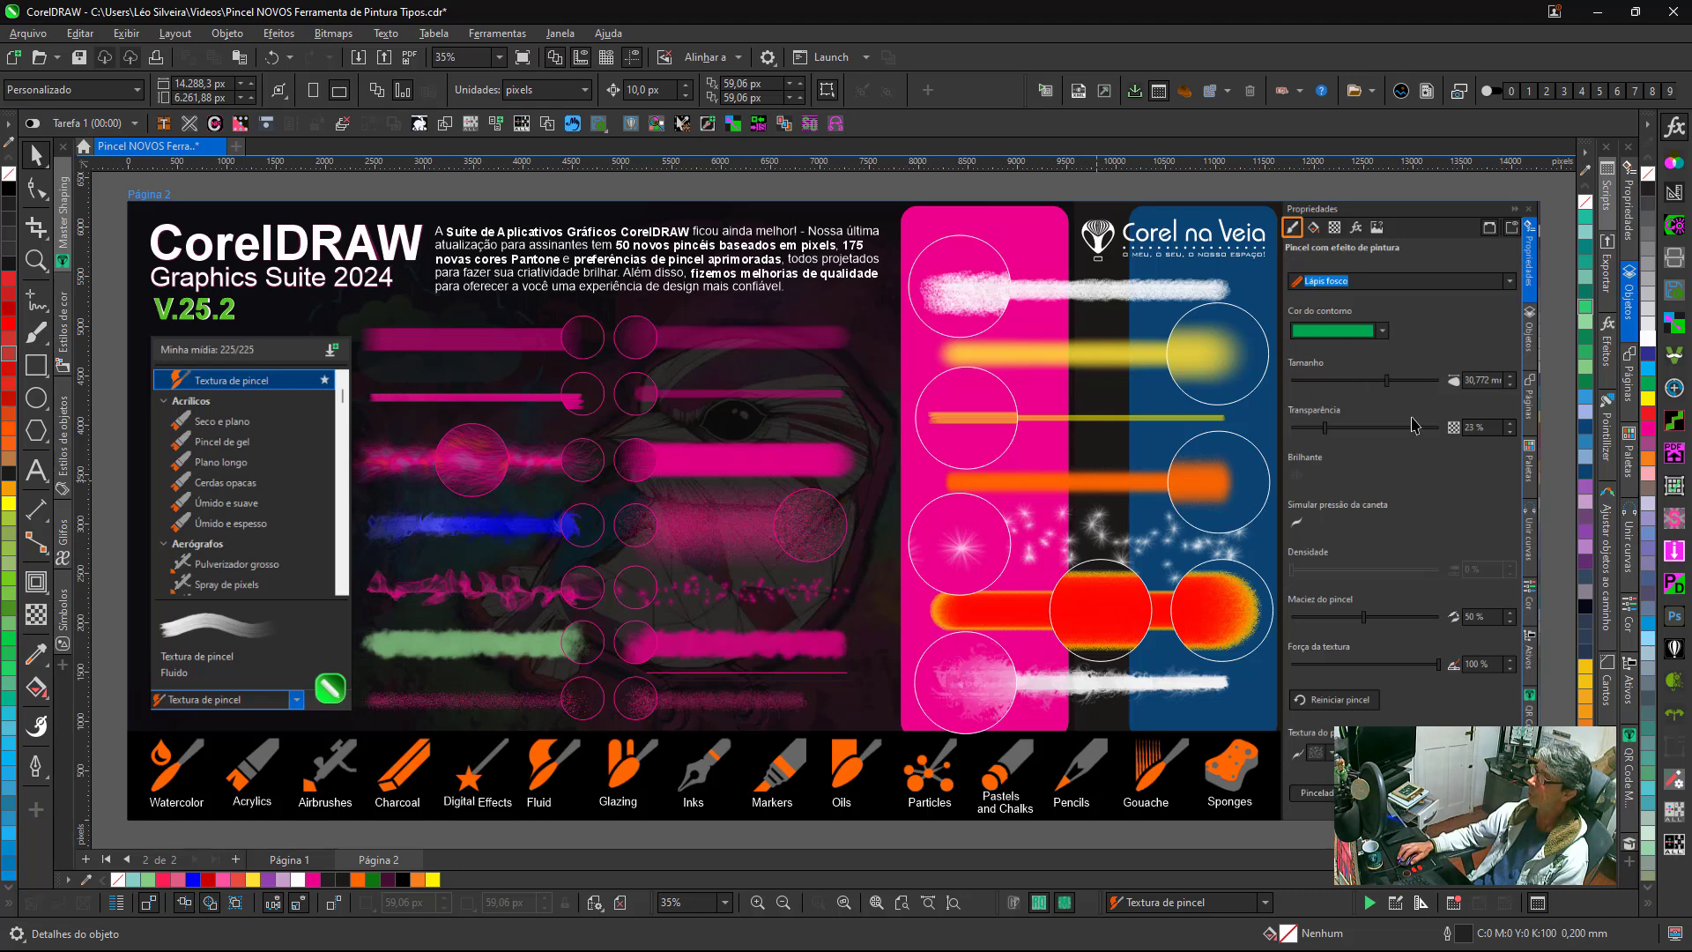
pyautogui.click(1629, 213)
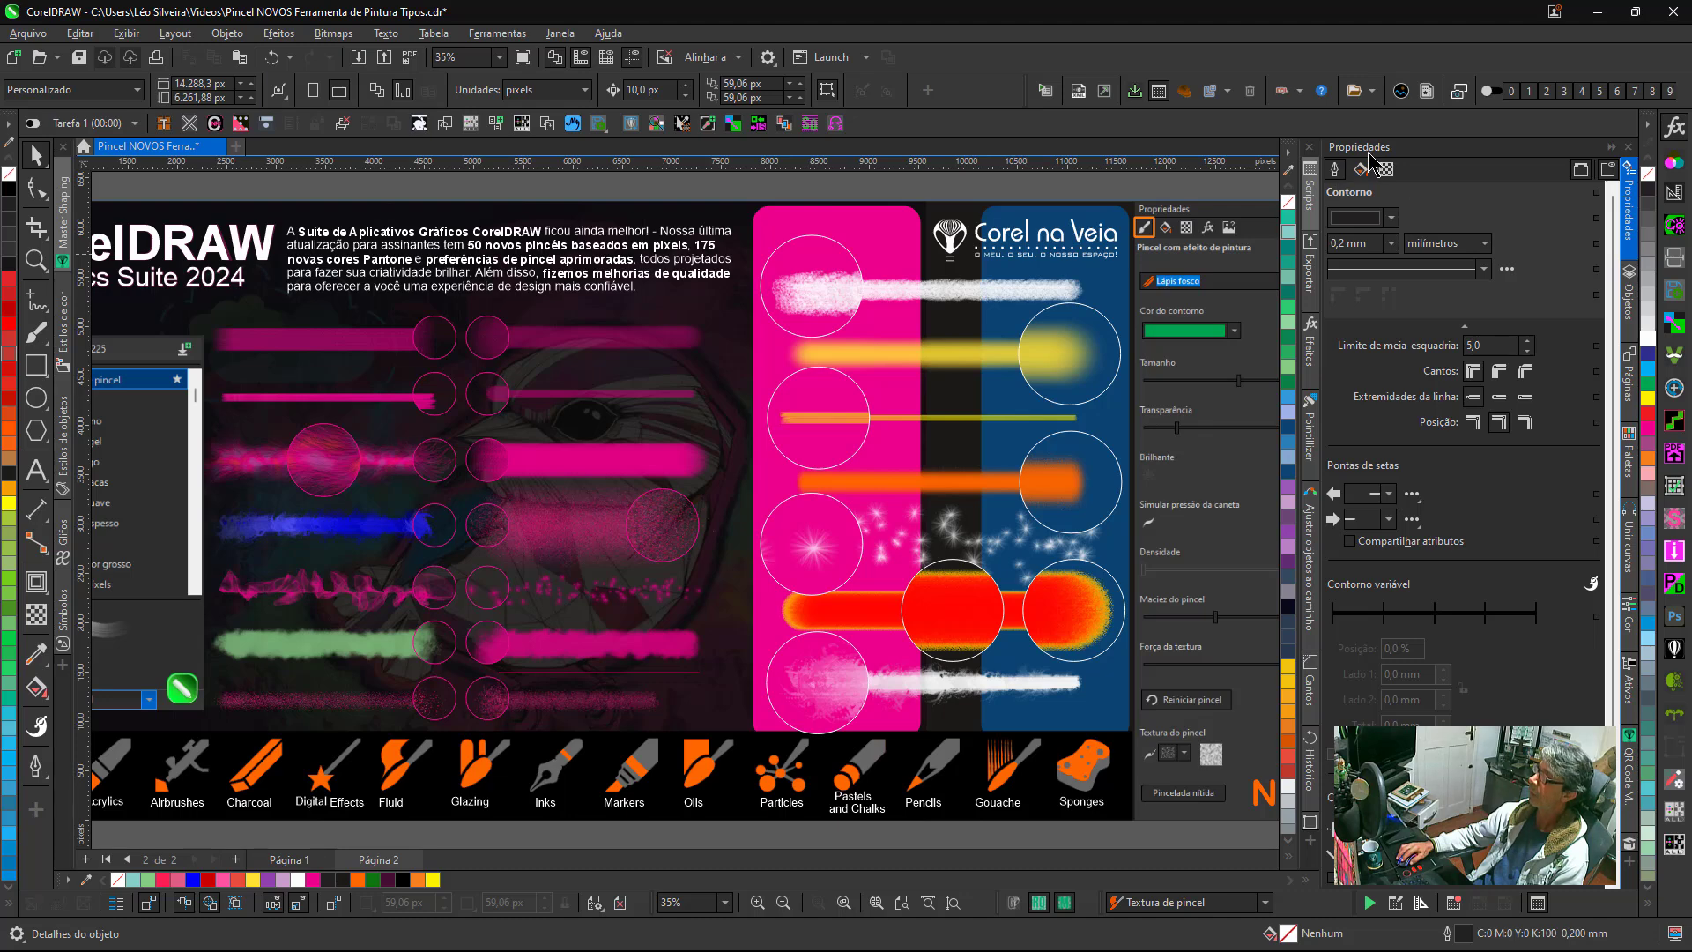
pyautogui.click(911, 370)
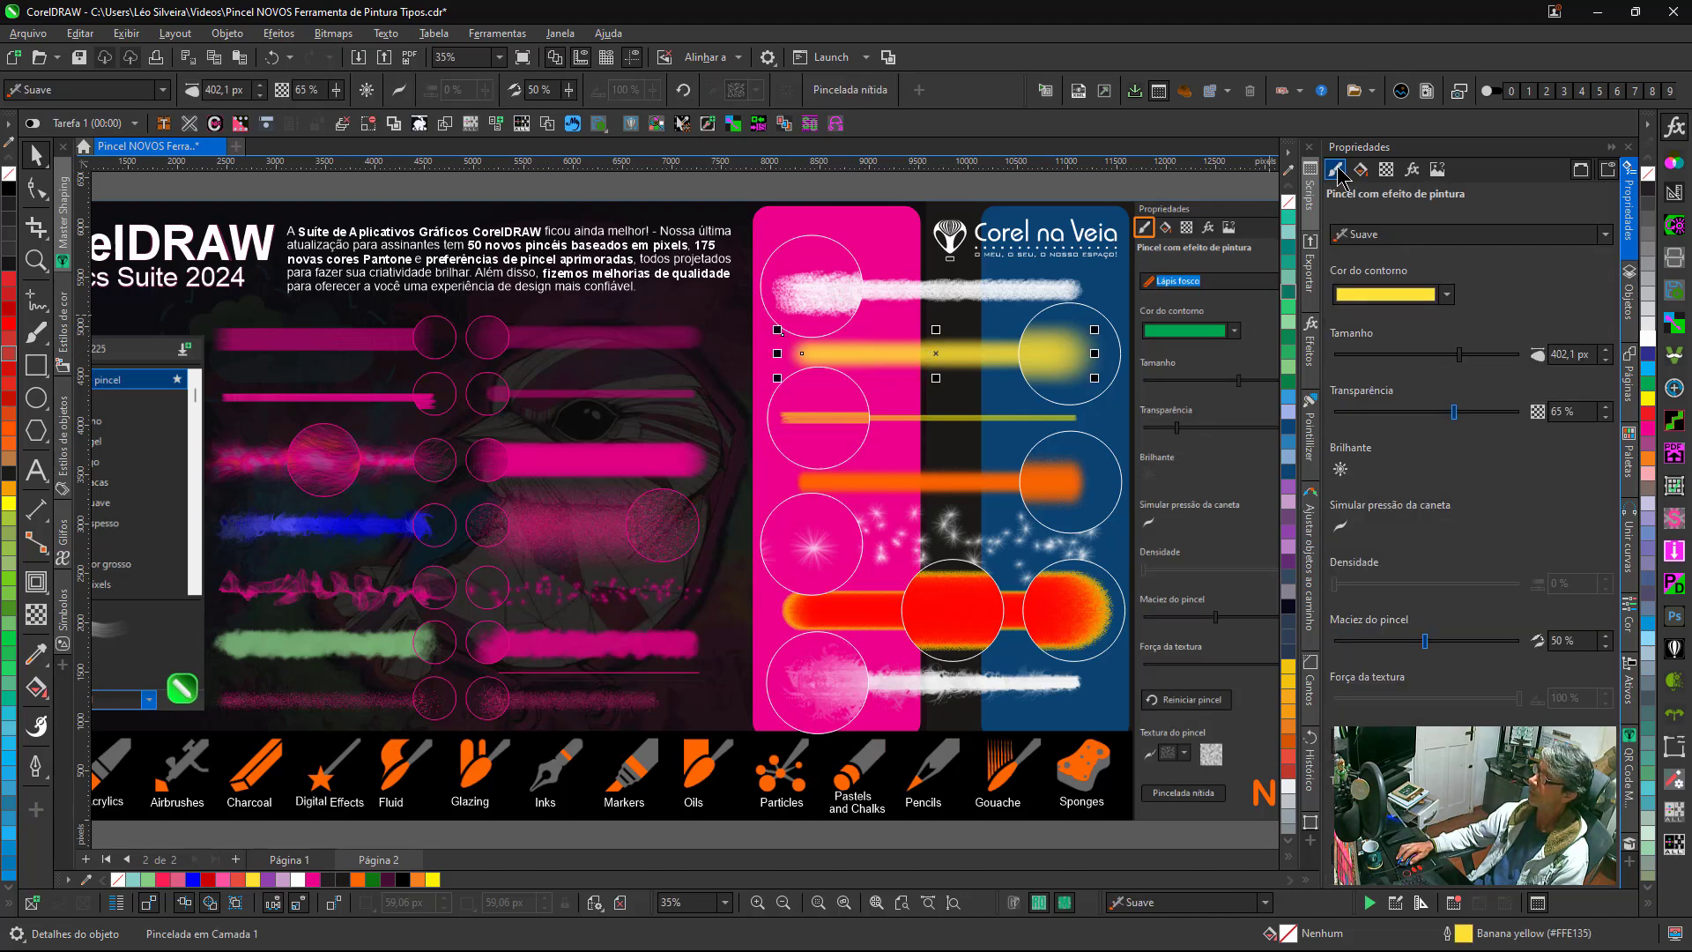
# Compare the thin magenta bitmap's properties with the brush properties of the yellow Suave and thin yellow Textura de pincel strokes.
pyautogui.click(605, 398)
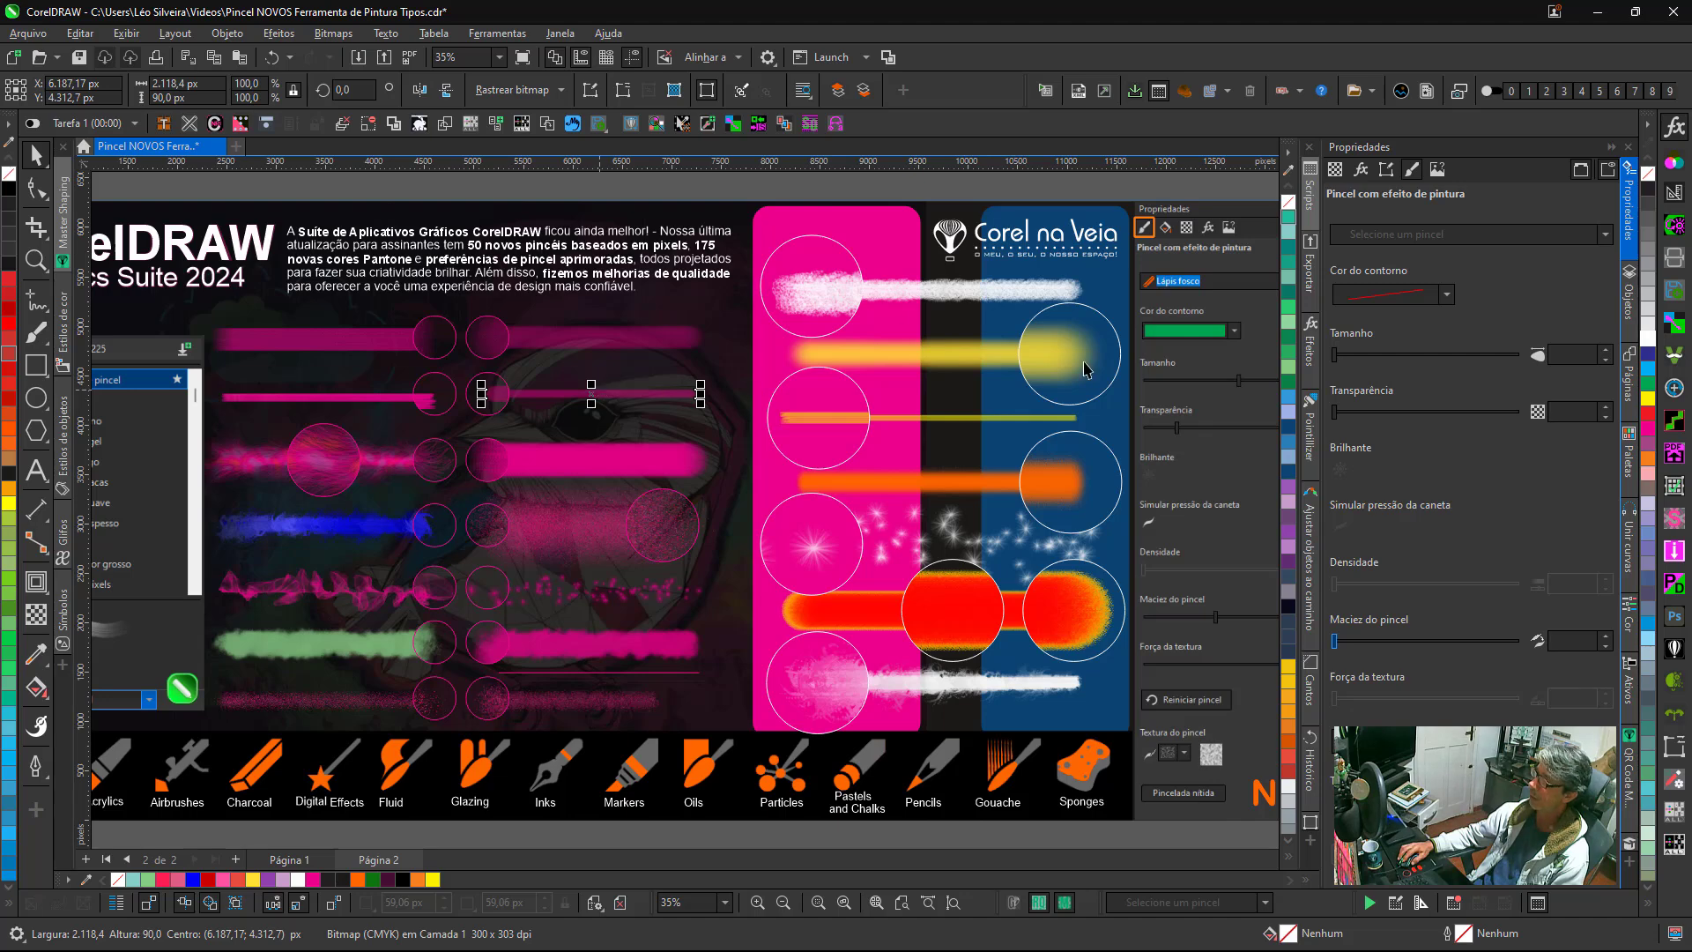
pyautogui.click(1387, 171)
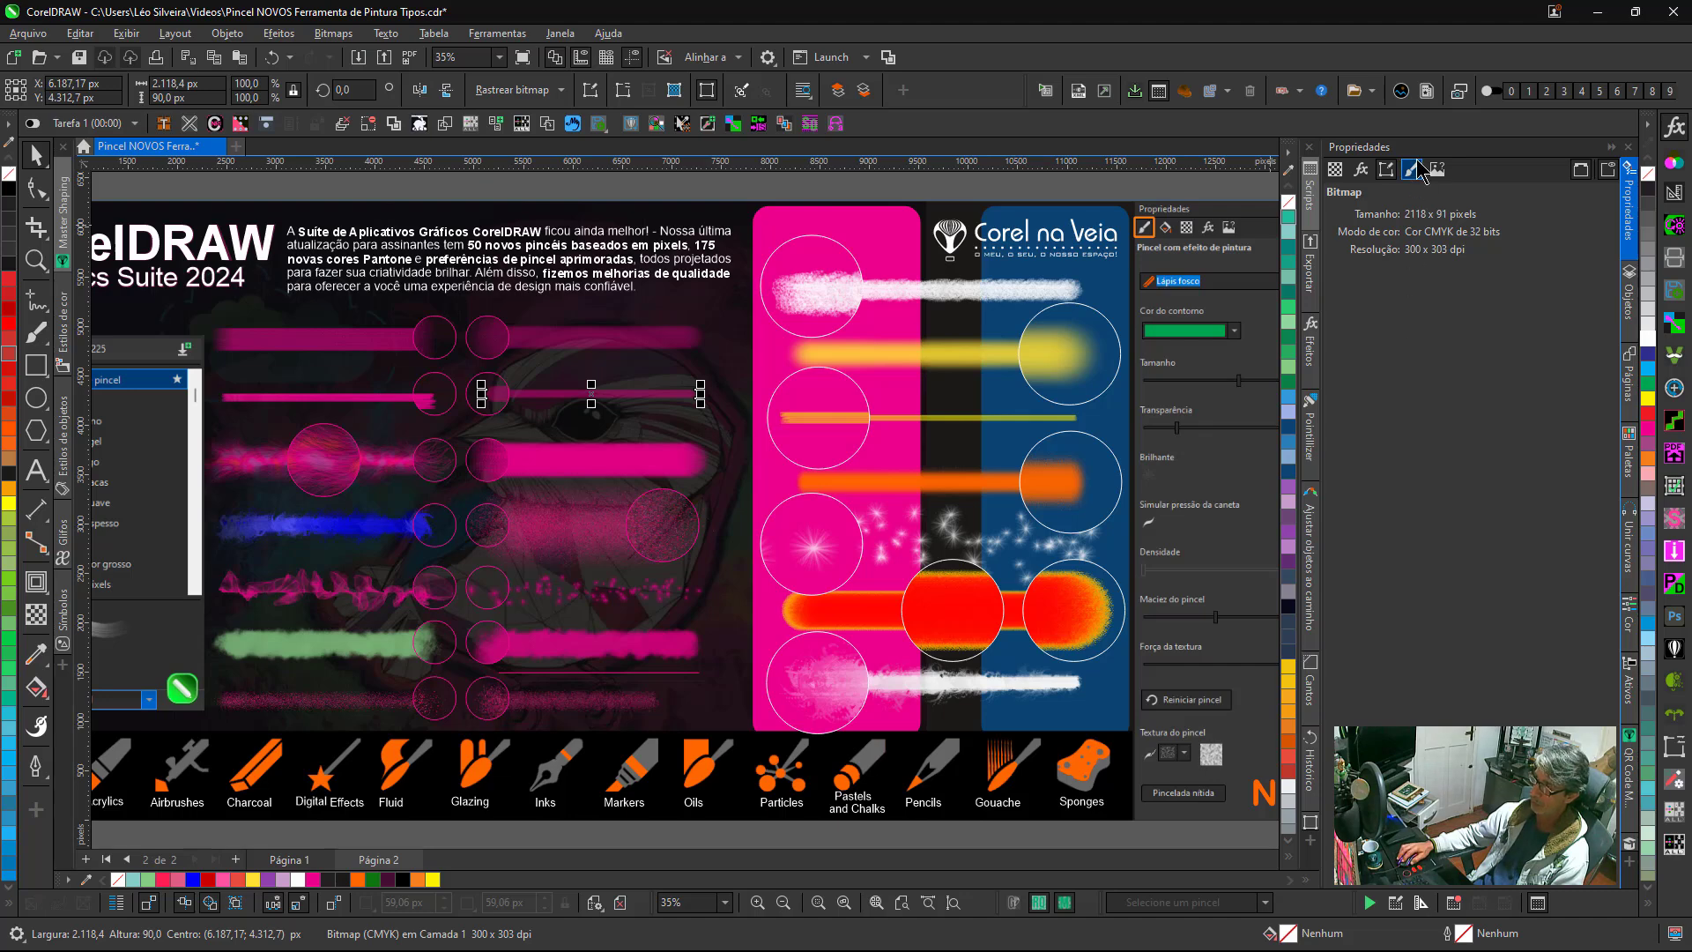
pyautogui.click(953, 354)
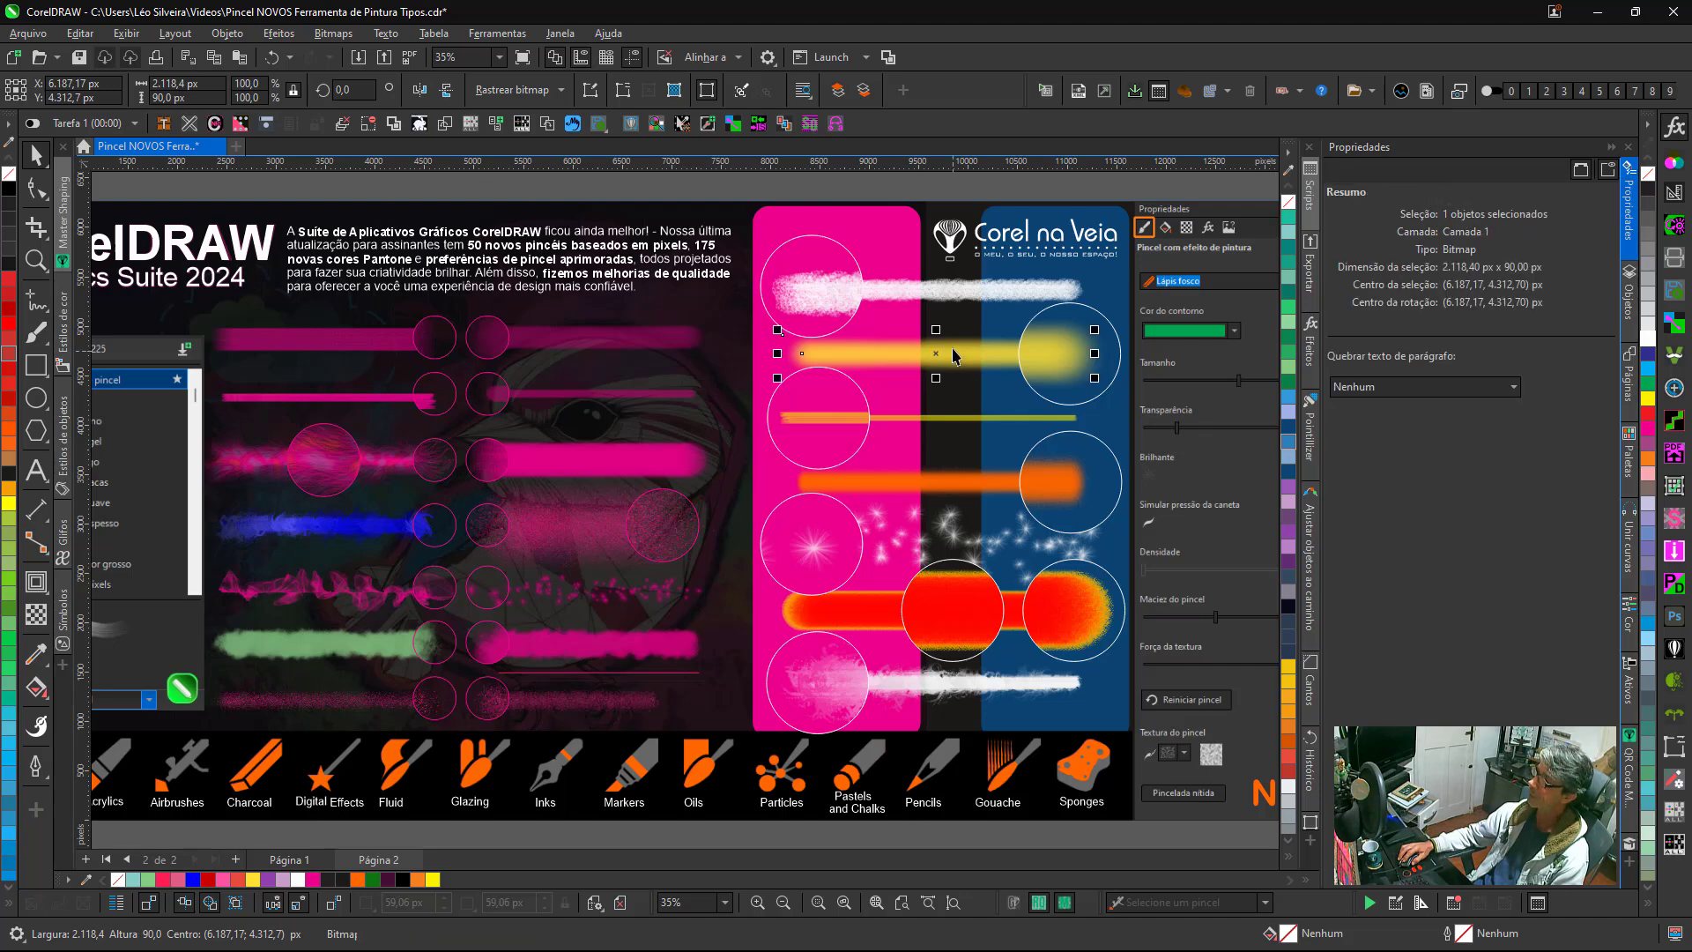
pyautogui.click(952, 355)
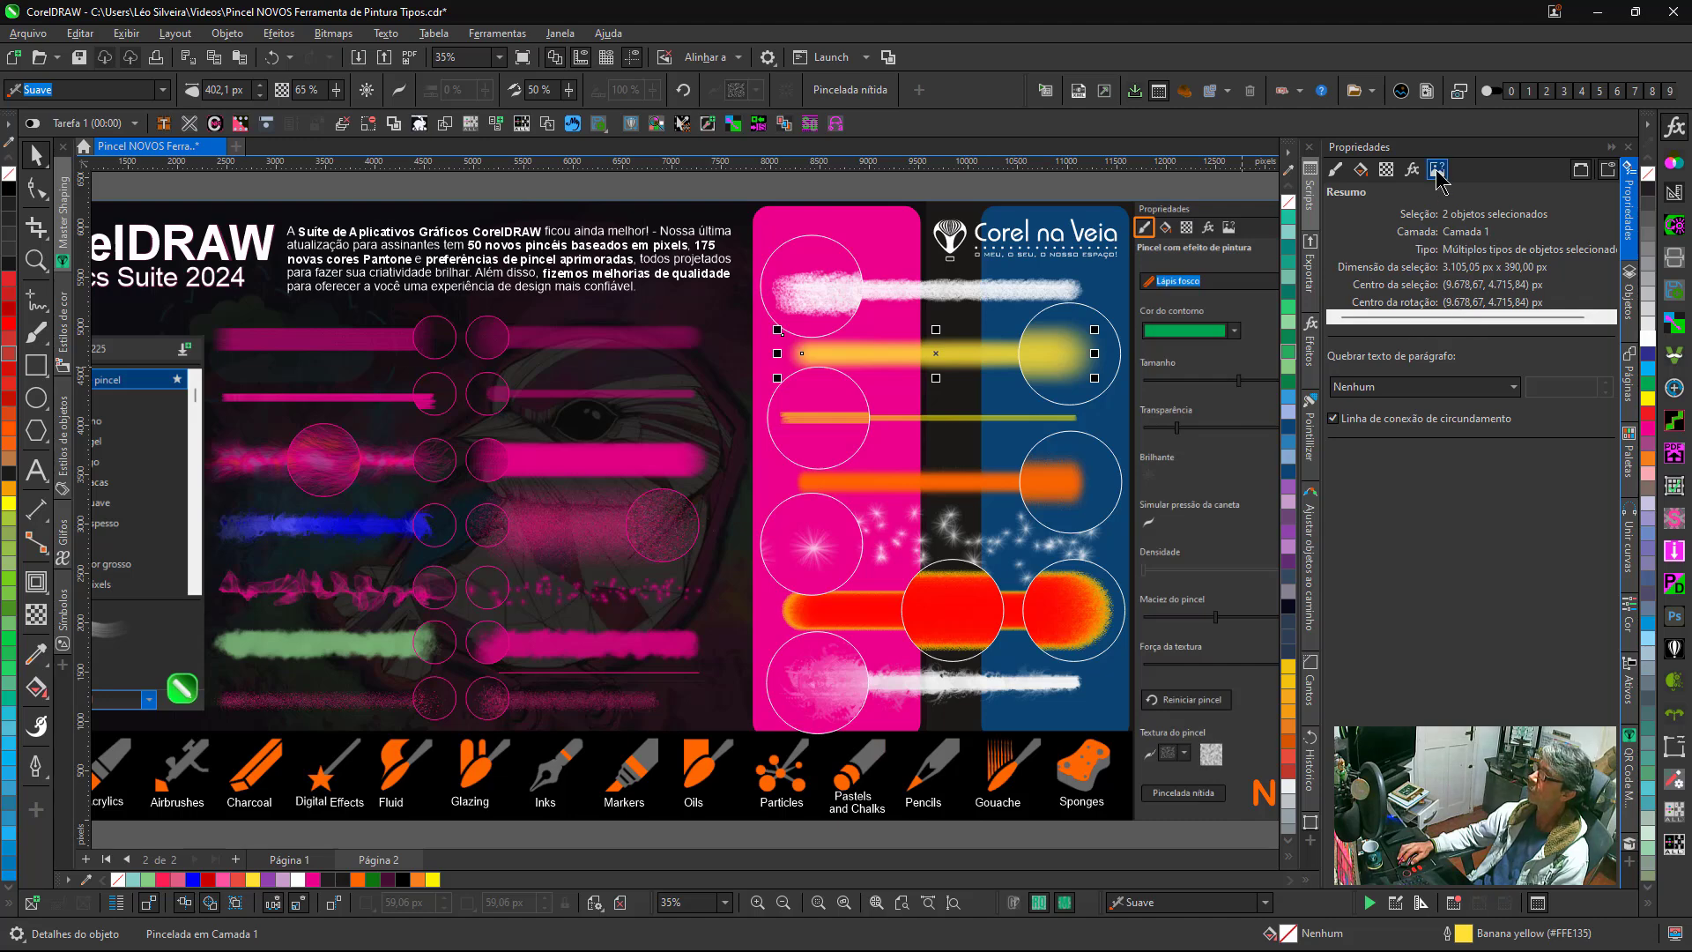
pyautogui.click(1335, 169)
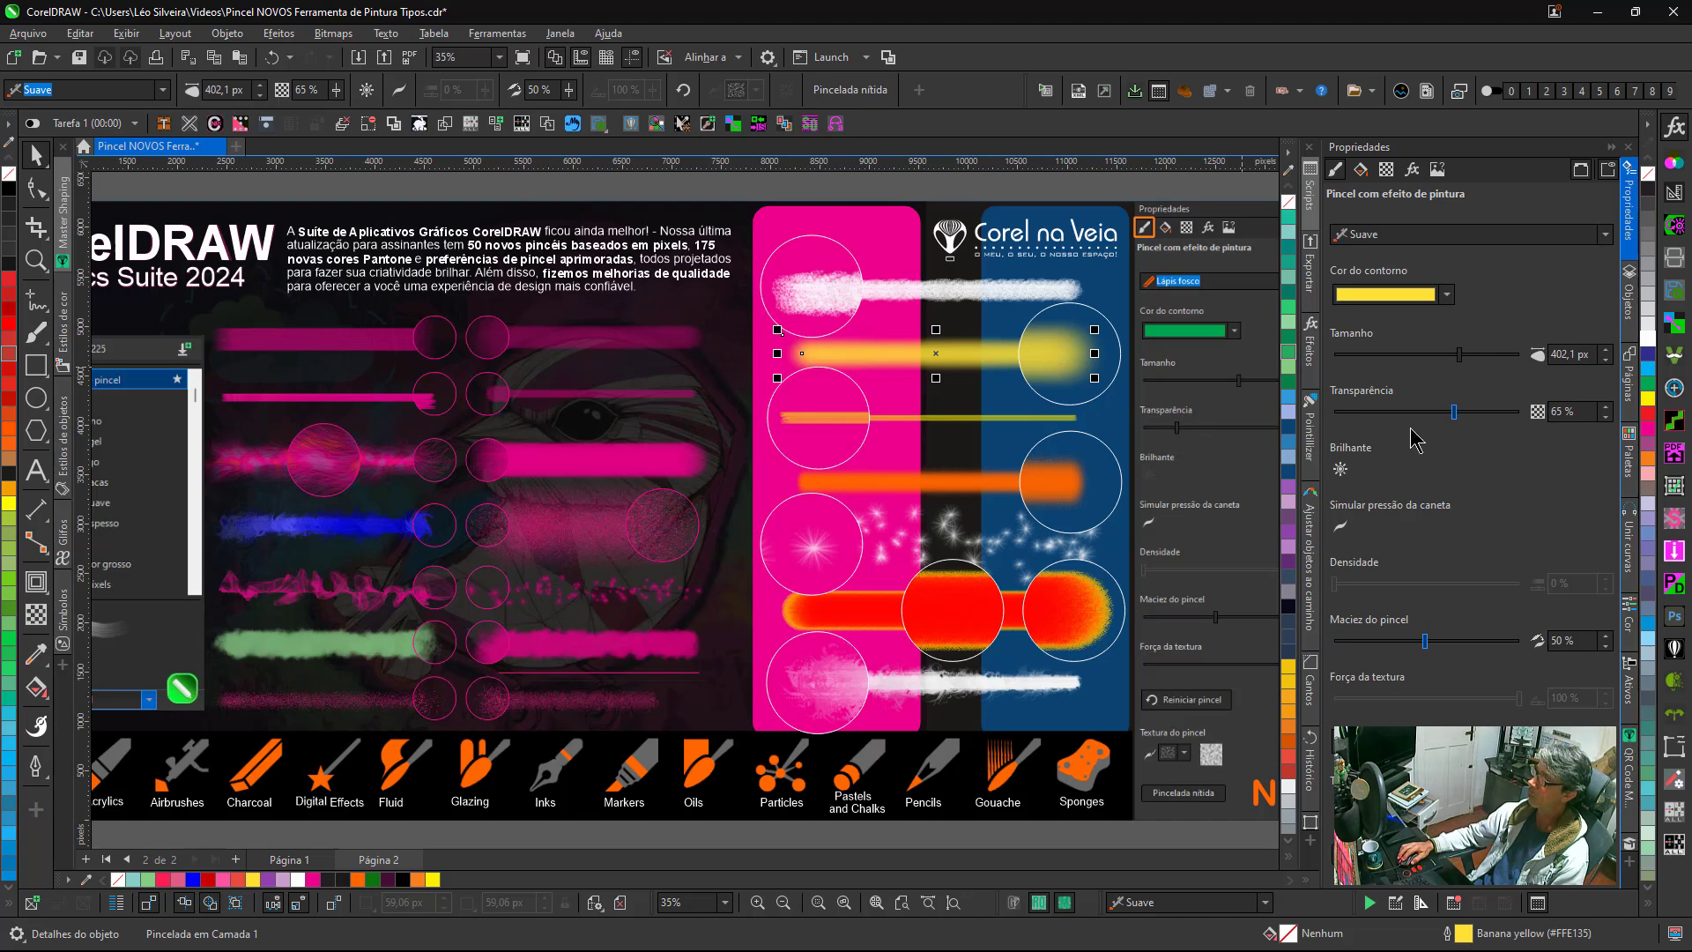
pyautogui.moveTo(1086, 468); pyautogui.dragTo(1184, 459)
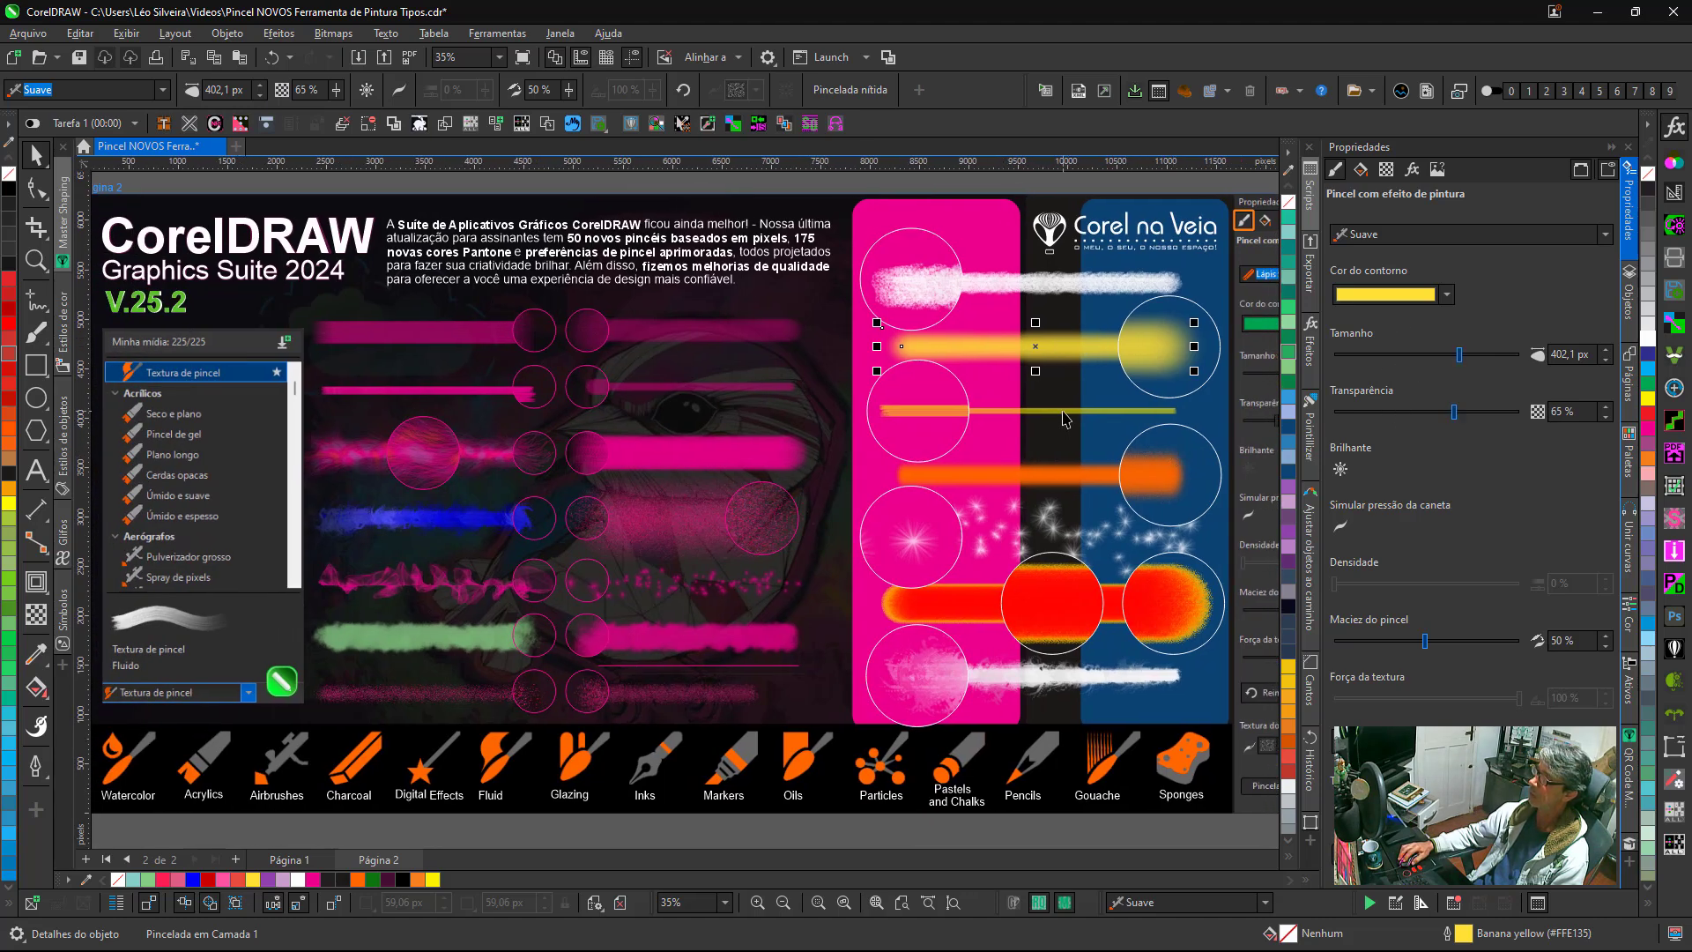
pyautogui.click(1064, 412)
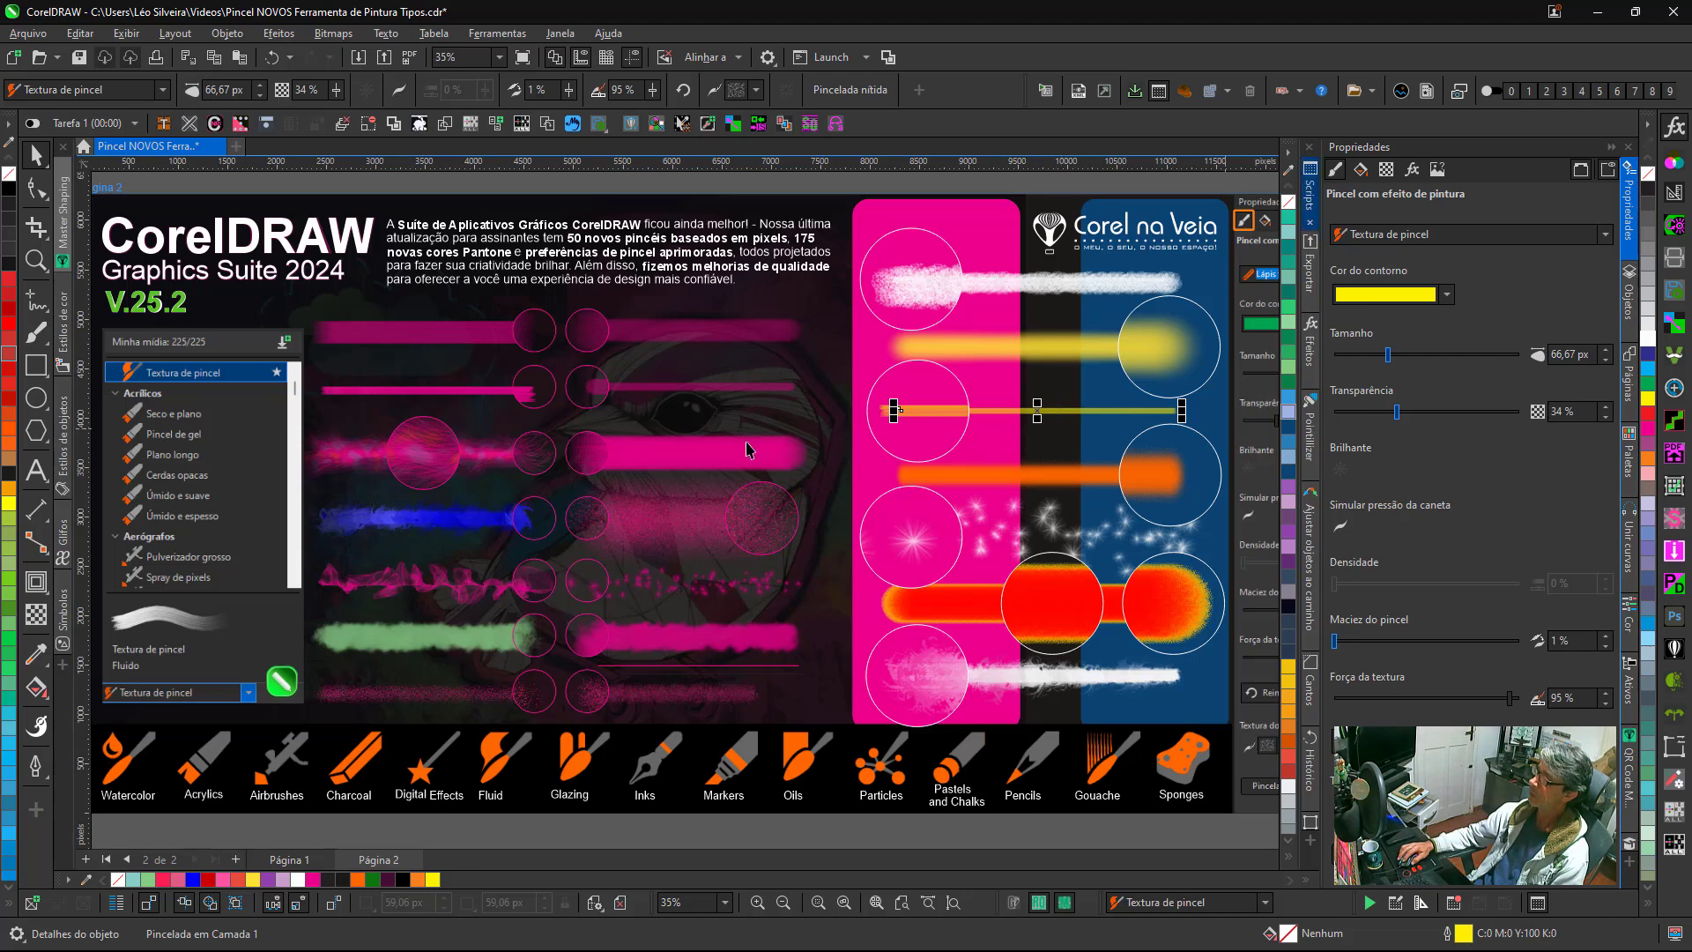
# Try applying a 68,46 px Textura de pincel brush to the thin magenta bitmap, inspect its edge, and undo it.
pyautogui.click(689, 389)
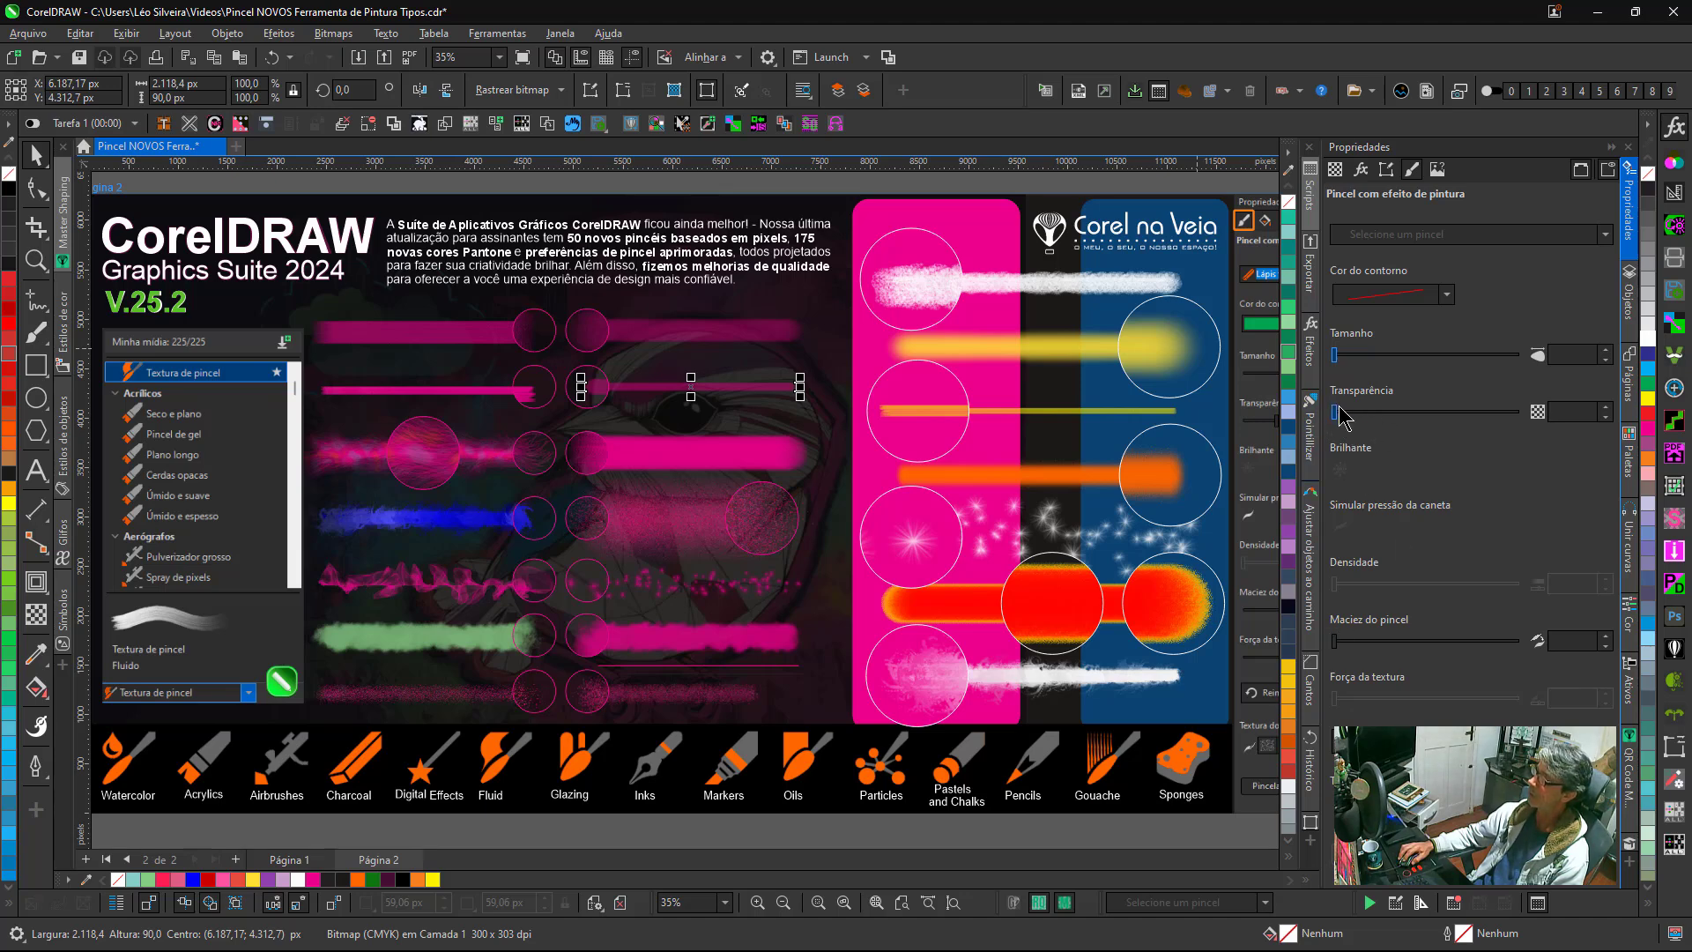
pyautogui.moveTo(1337, 364); pyautogui.dragTo(1393, 356)
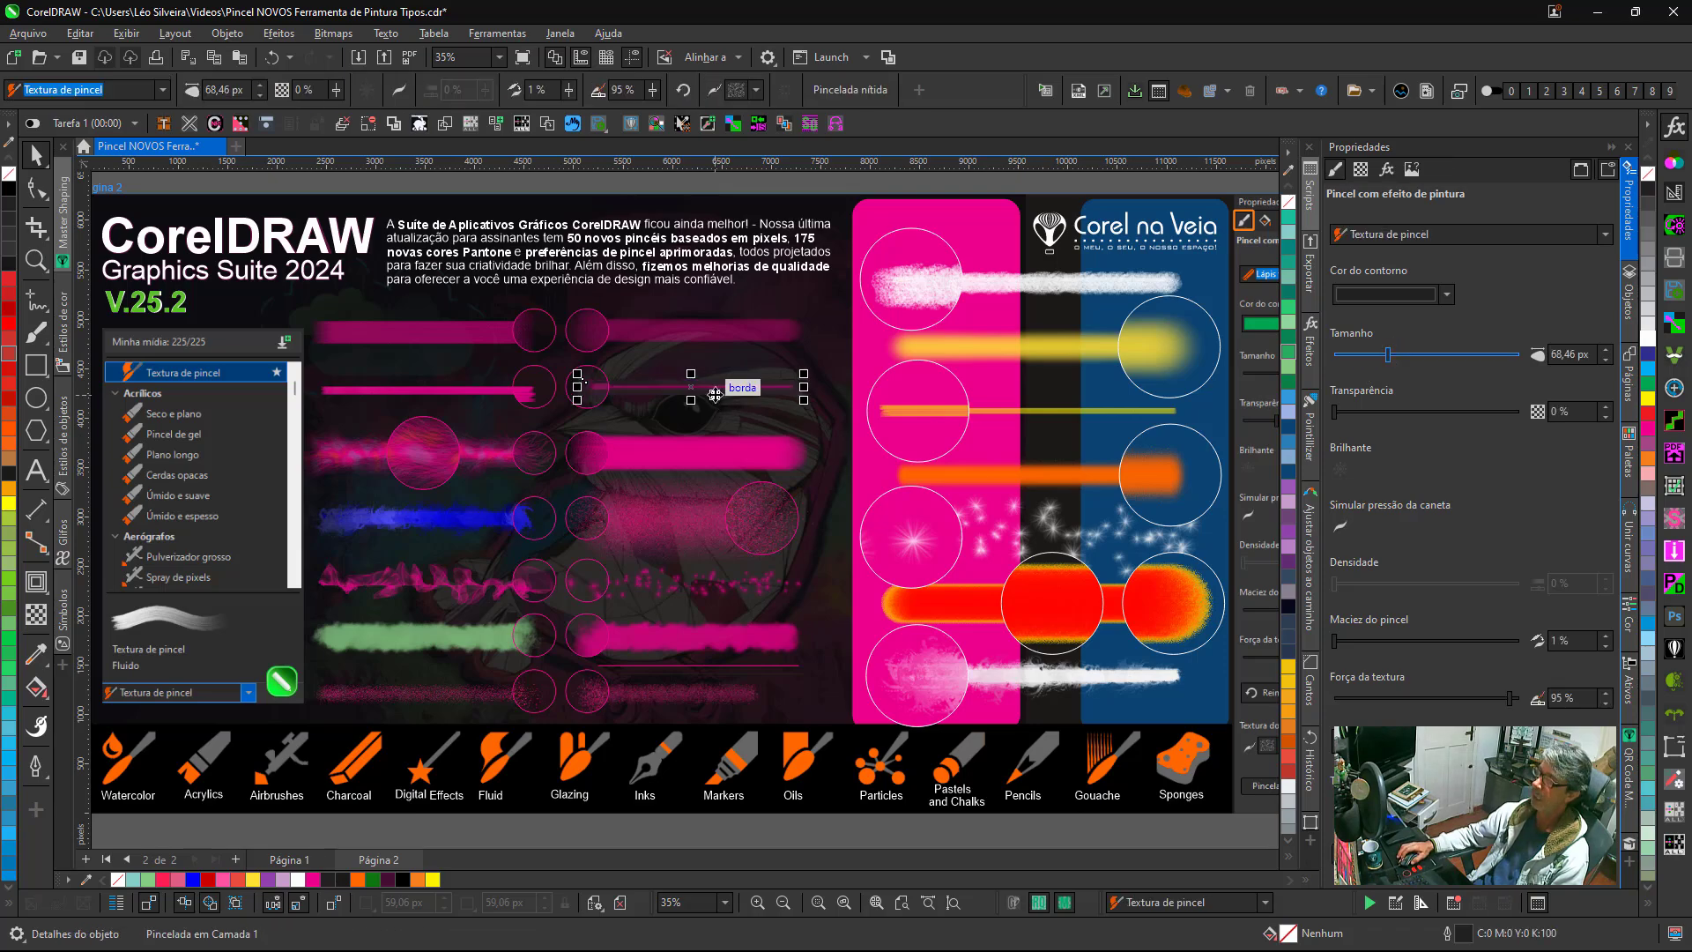
pyautogui.scroll(5, 716, 396)
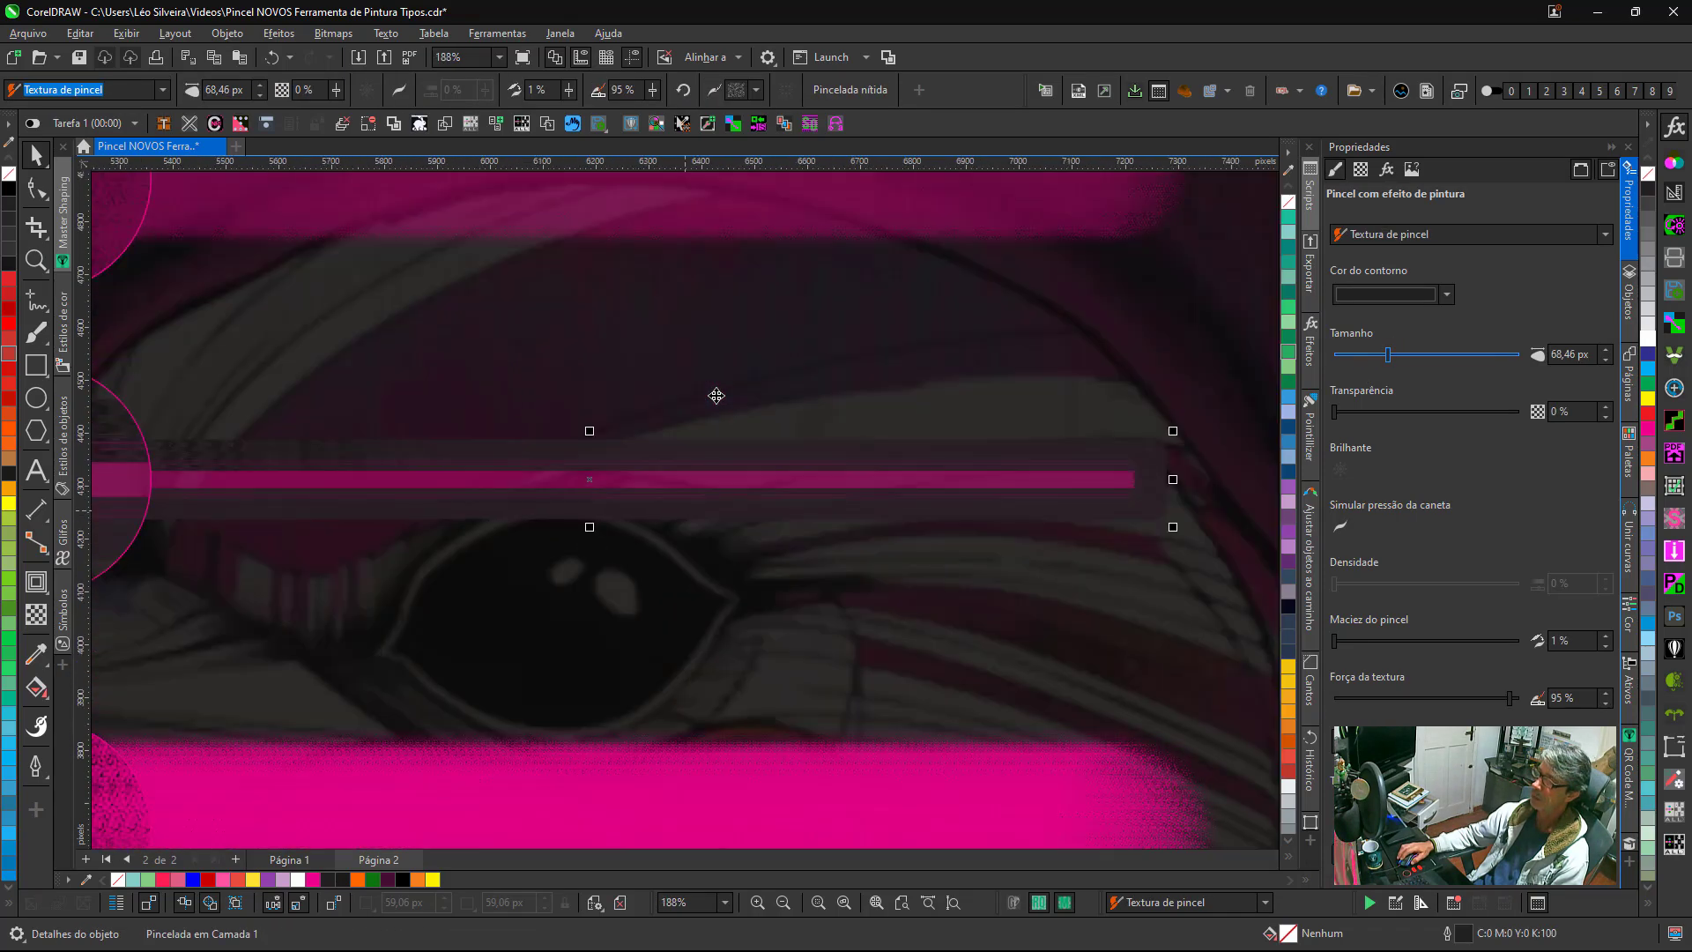
pyautogui.scroll(-3, 715, 396)
pyautogui.press('space')
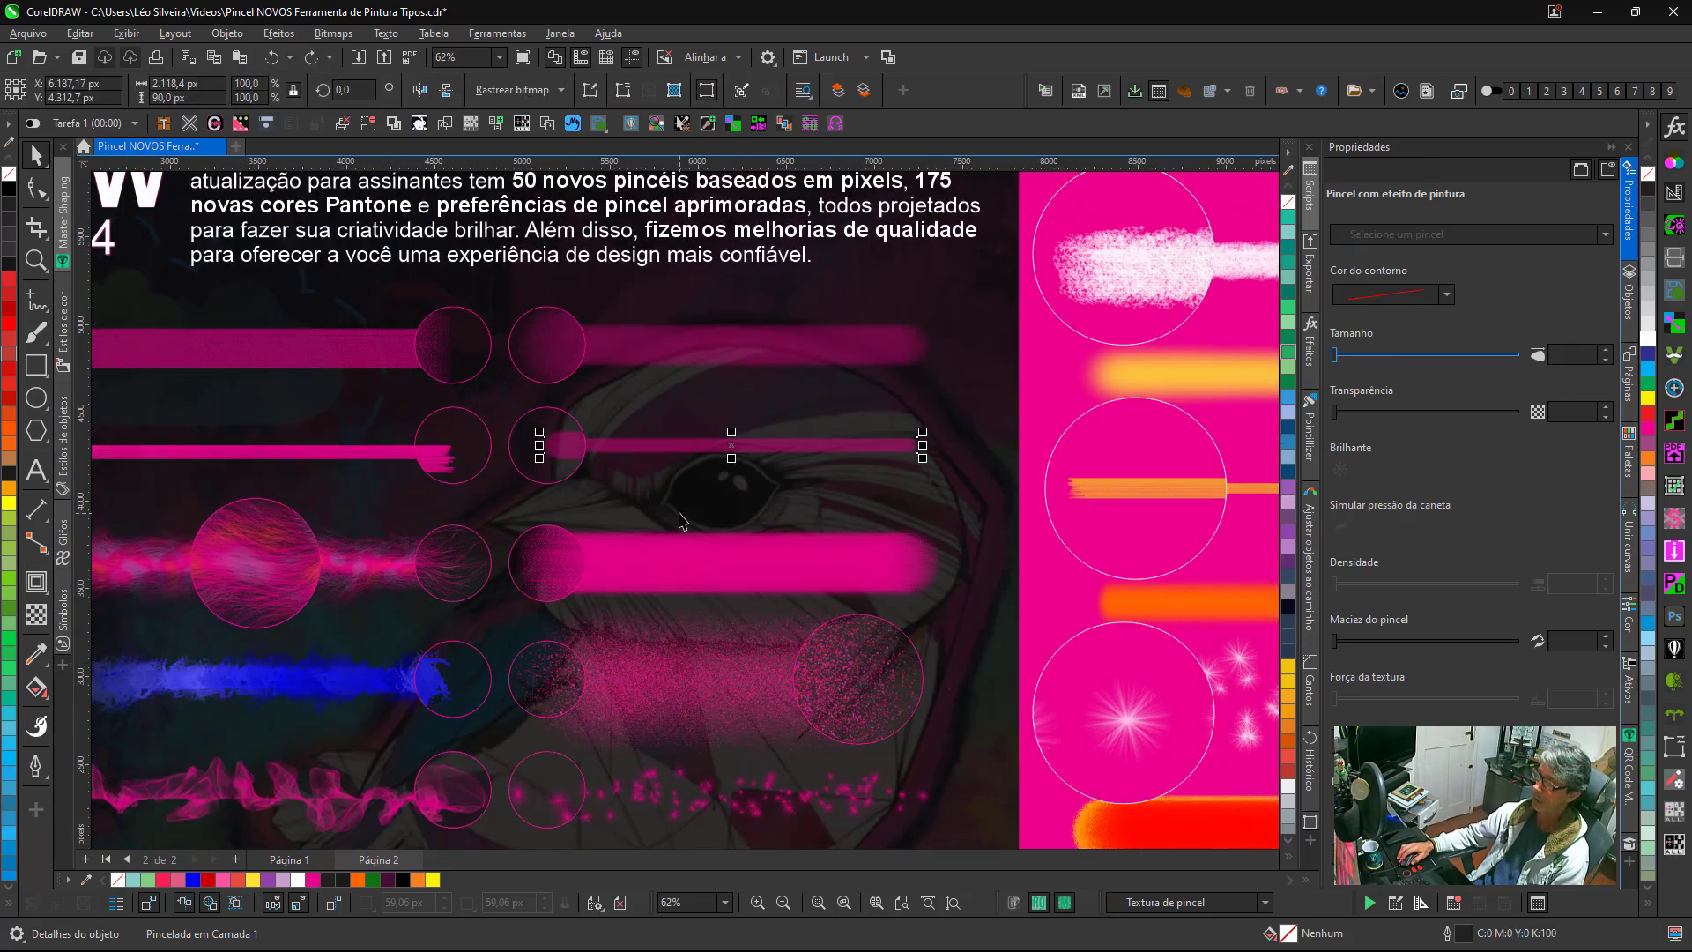
pyautogui.press('F4')
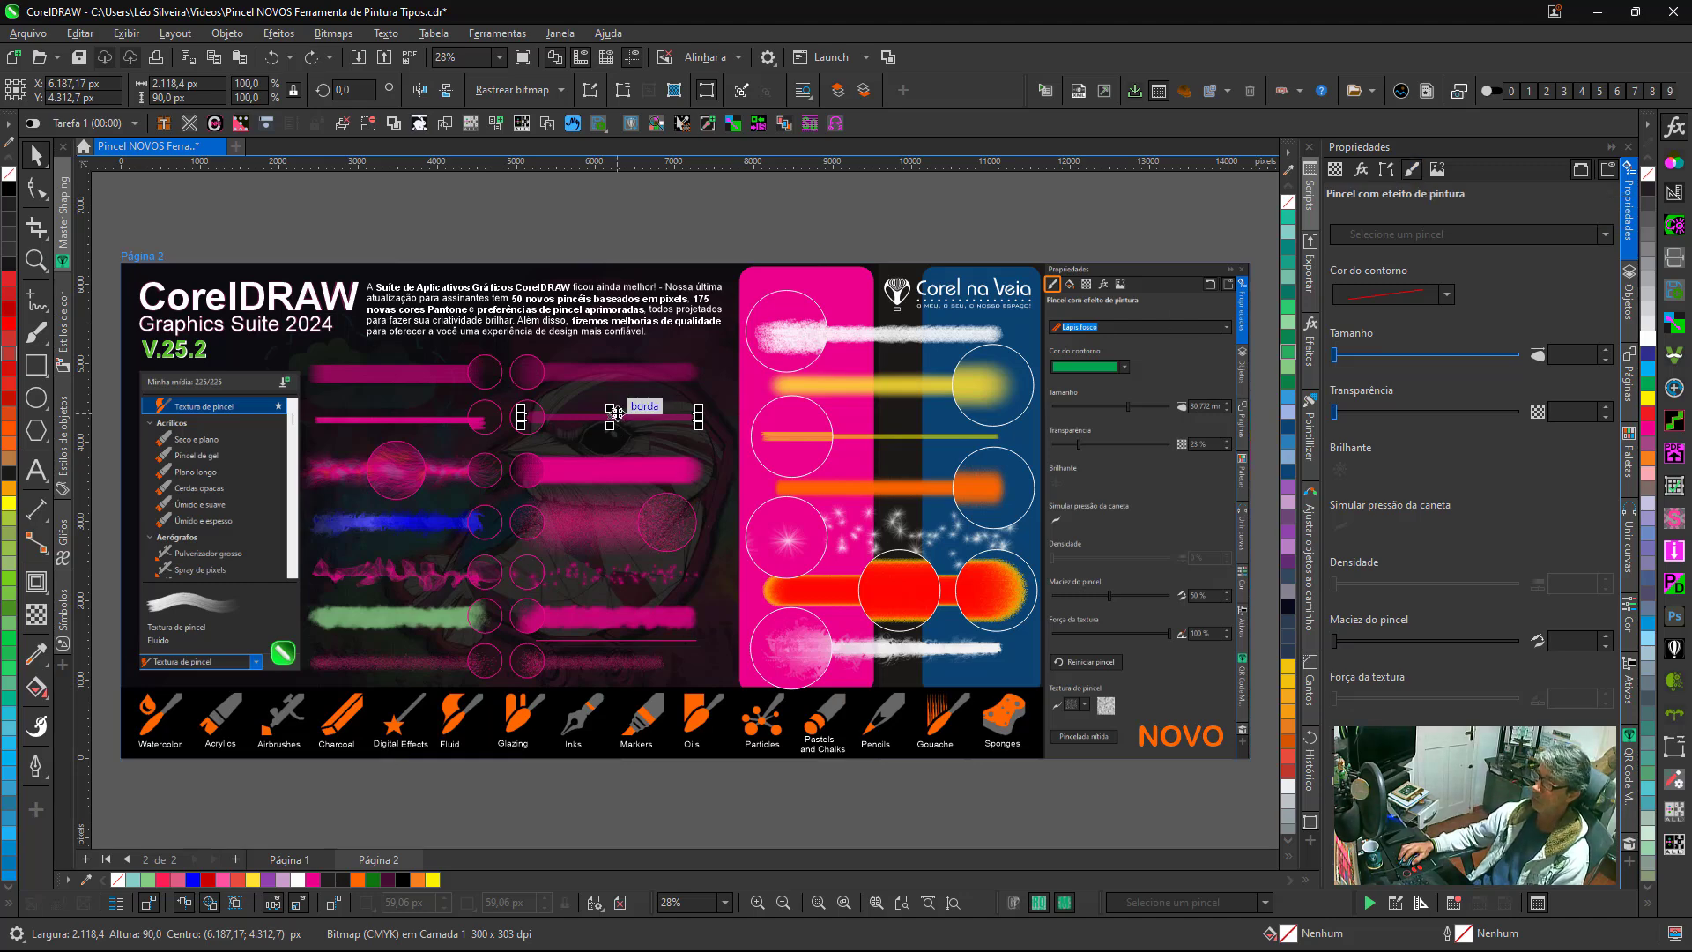
# Check the wide magenta stroke's bitmap size, colour mode and resolution against the yellow Suave stroke's editable brush properties.
pyautogui.click(1385, 174)
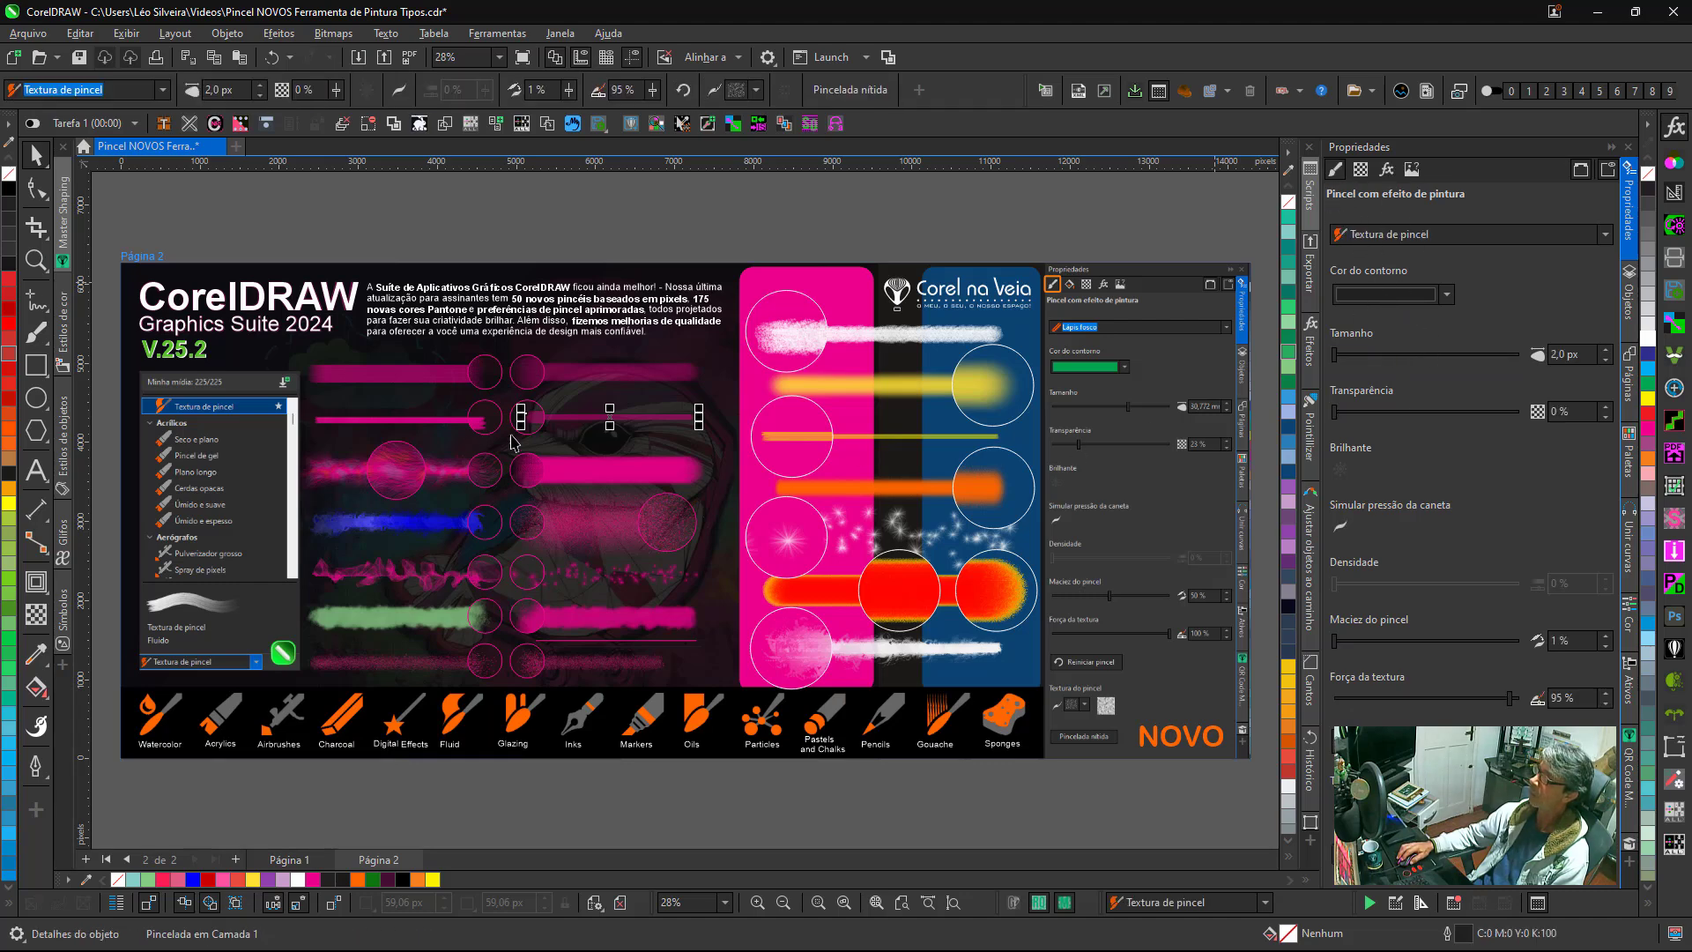
pyautogui.click(648, 227)
pyautogui.click(593, 481)
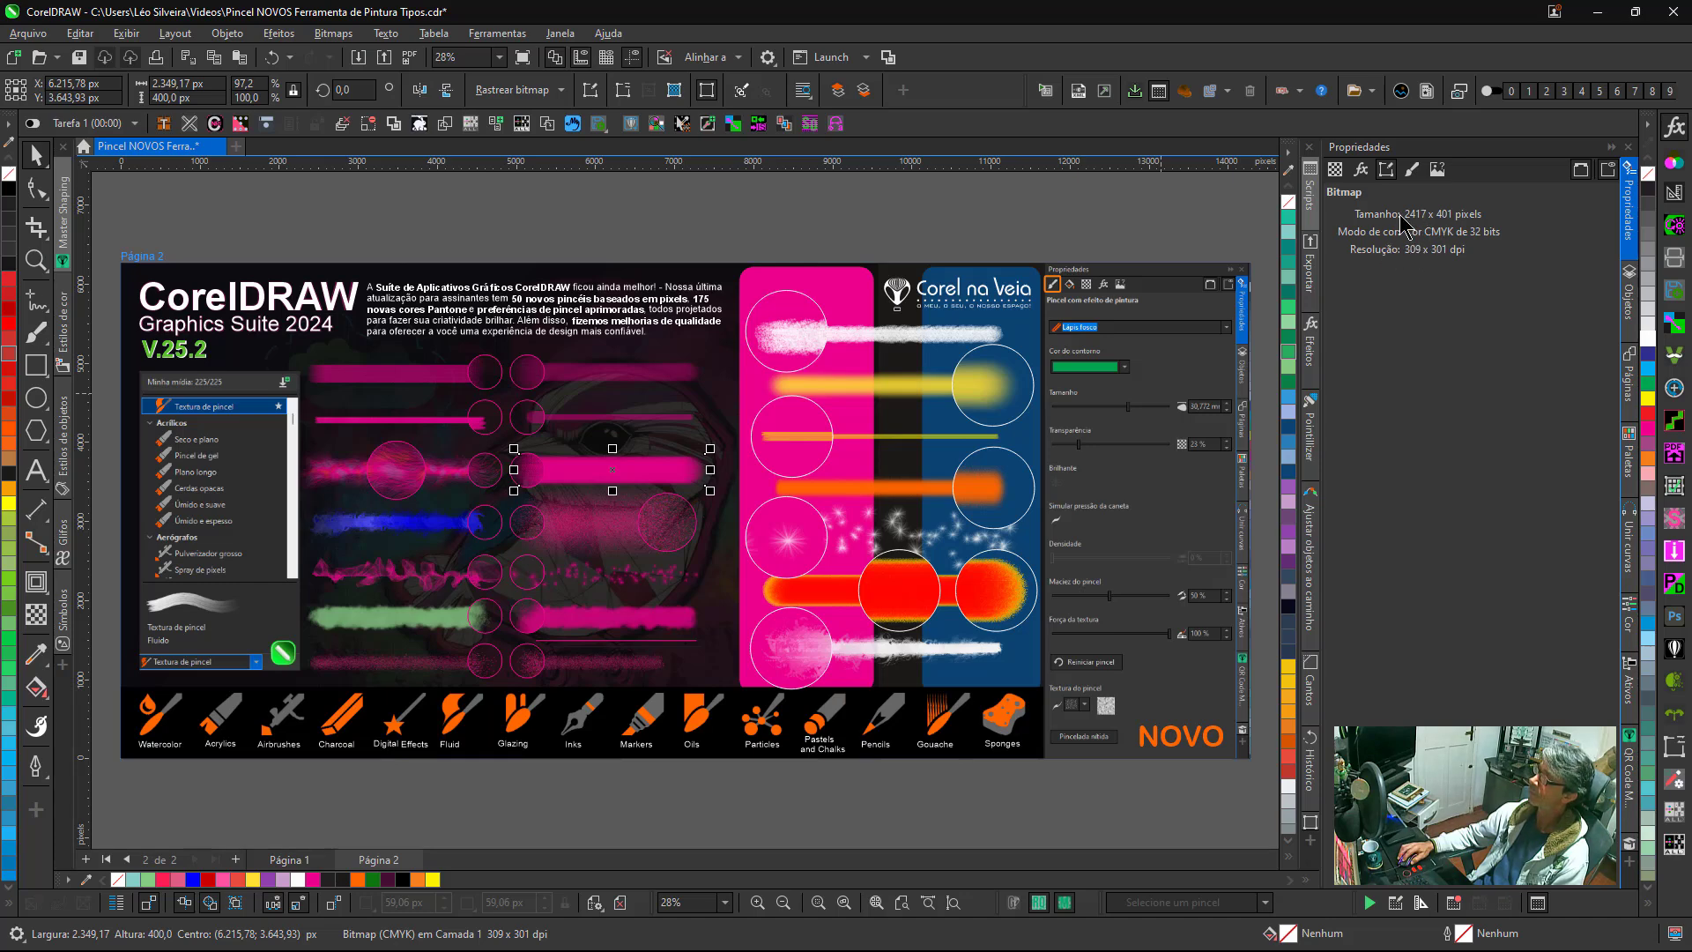
pyautogui.click(893, 391)
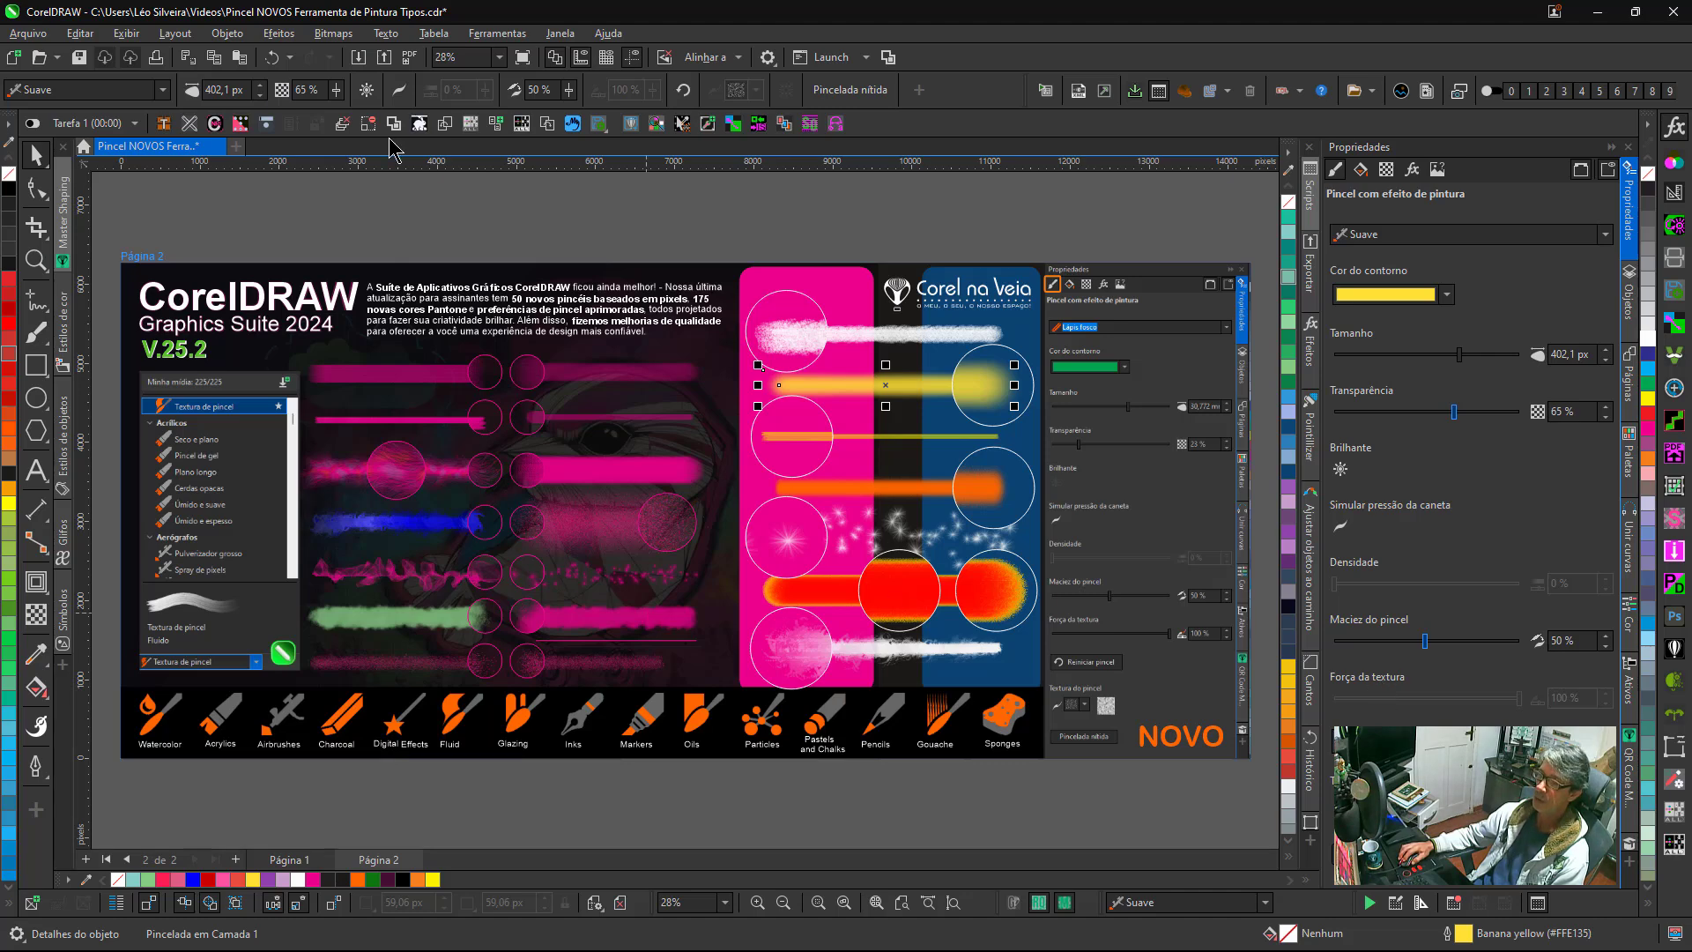
# Import the image b (1).png into the empty area above page 2 at about 4266,67 px wide and high.
pyautogui.moveTo(612, 291); pyautogui.dragTo(632, 666)
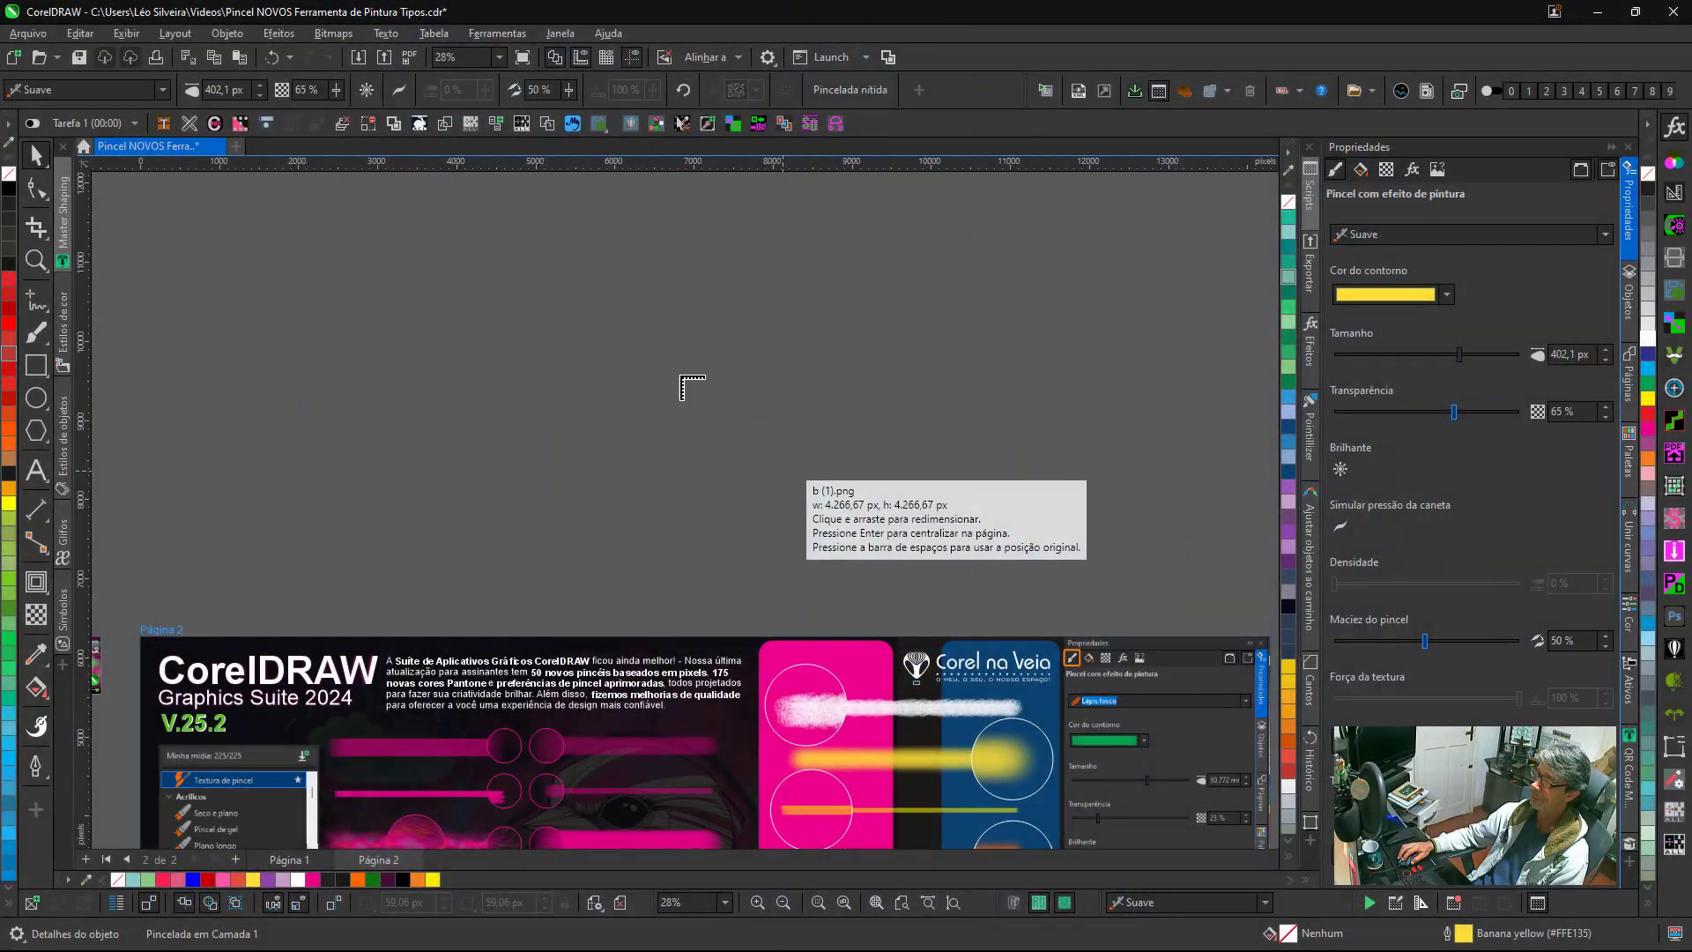
pyautogui.moveTo(588, 301); pyautogui.dragTo(893, 566)
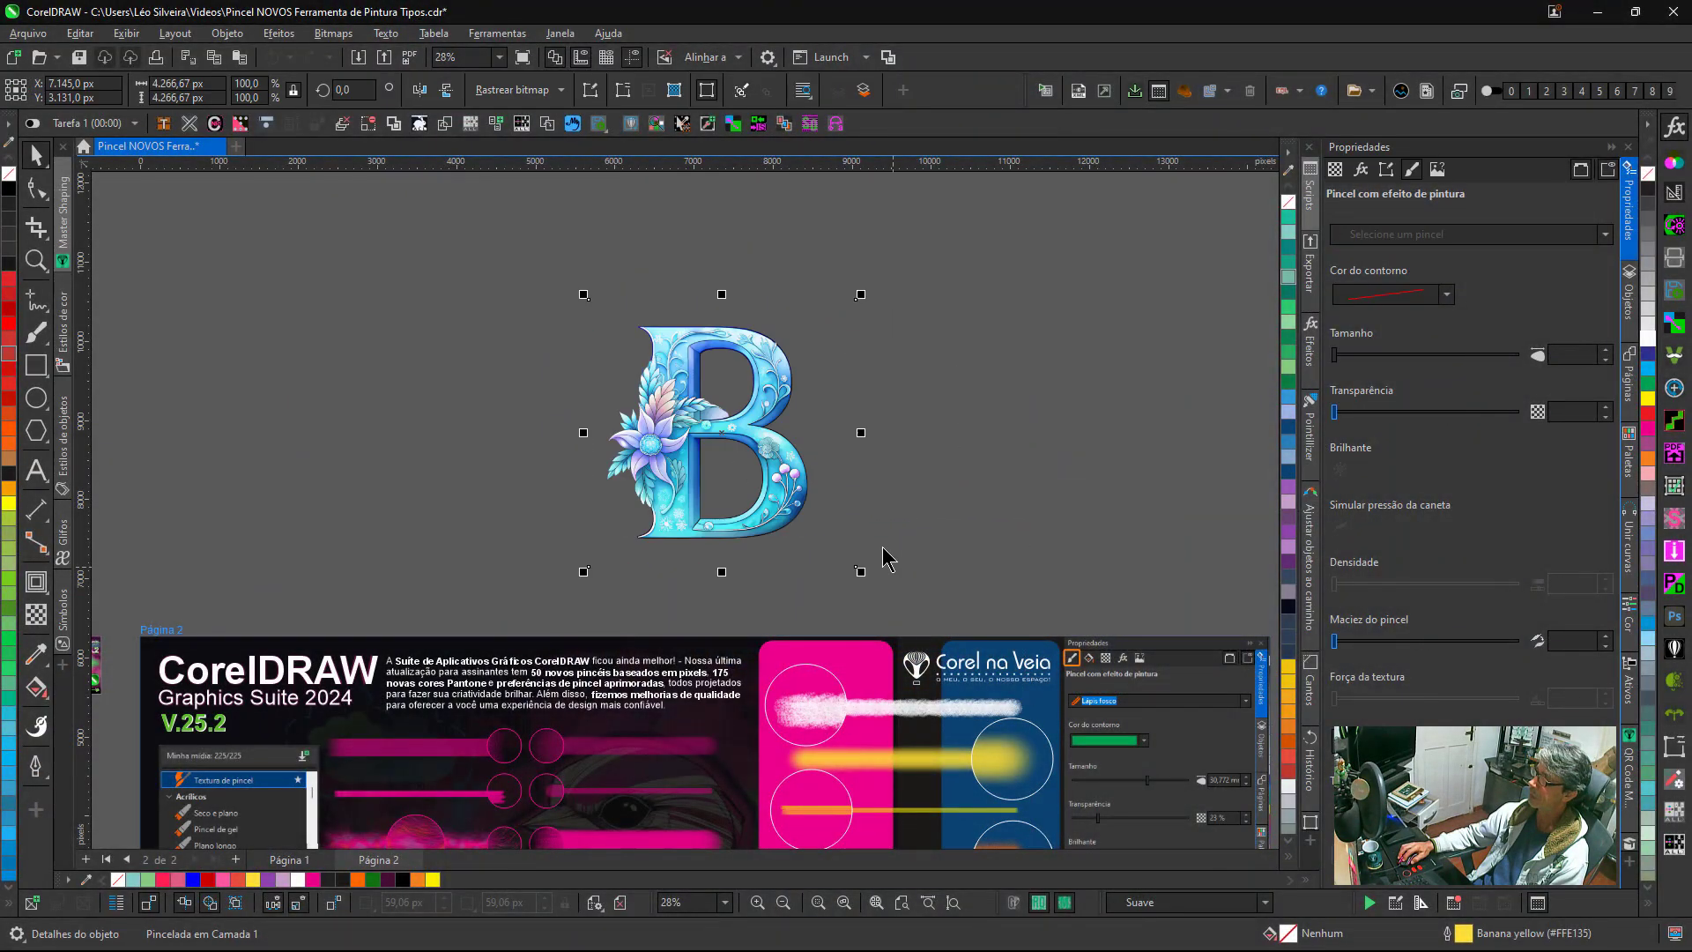
# Apply a Textura de pincel brush border to the letter B bitmap and set the brush size to 128,92 px.
pyautogui.press('Escape')
pyautogui.scroll(2, 685, 516)
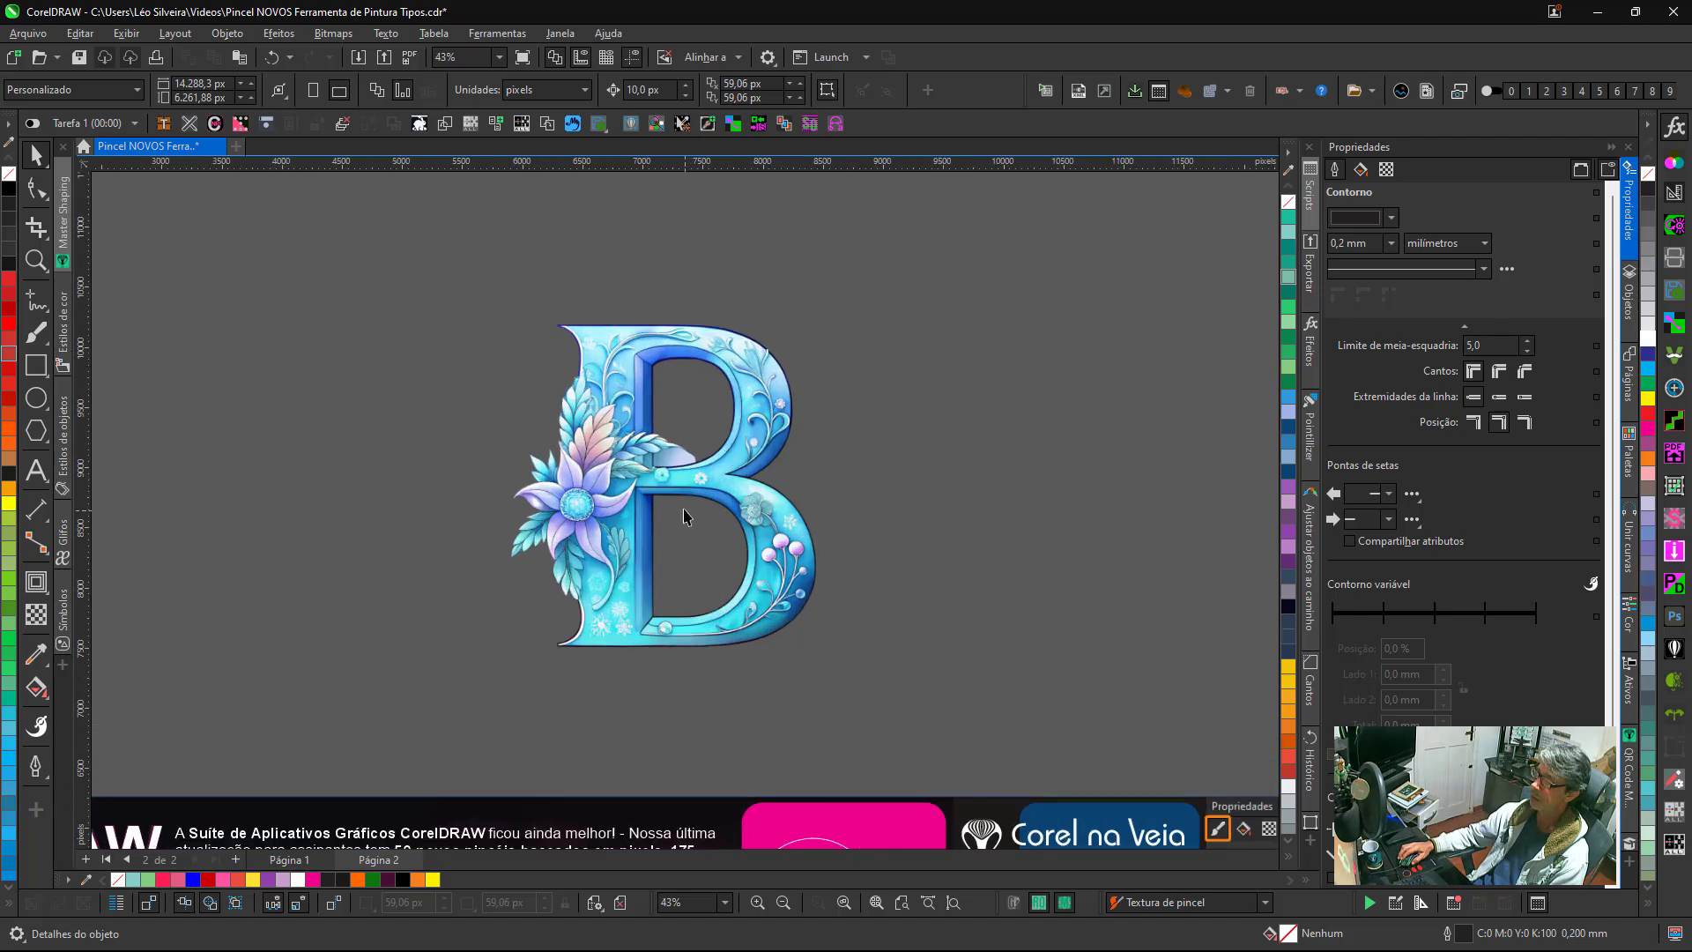
pyautogui.scroll(1, 685, 516)
pyautogui.click(719, 482)
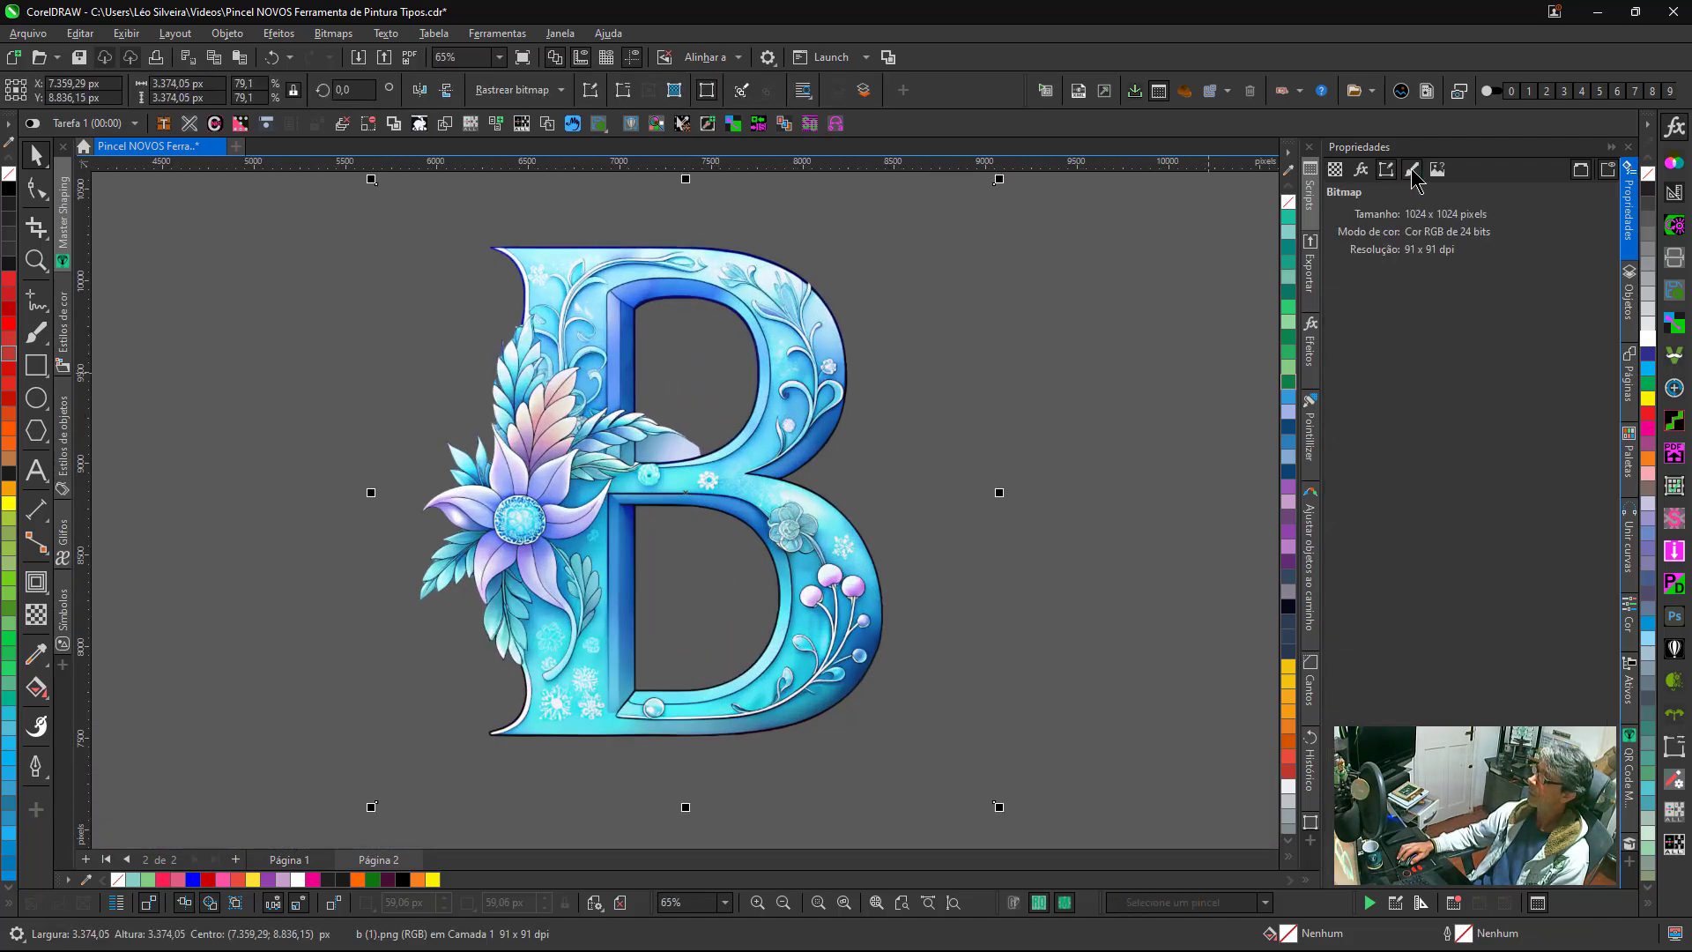
pyautogui.click(1411, 169)
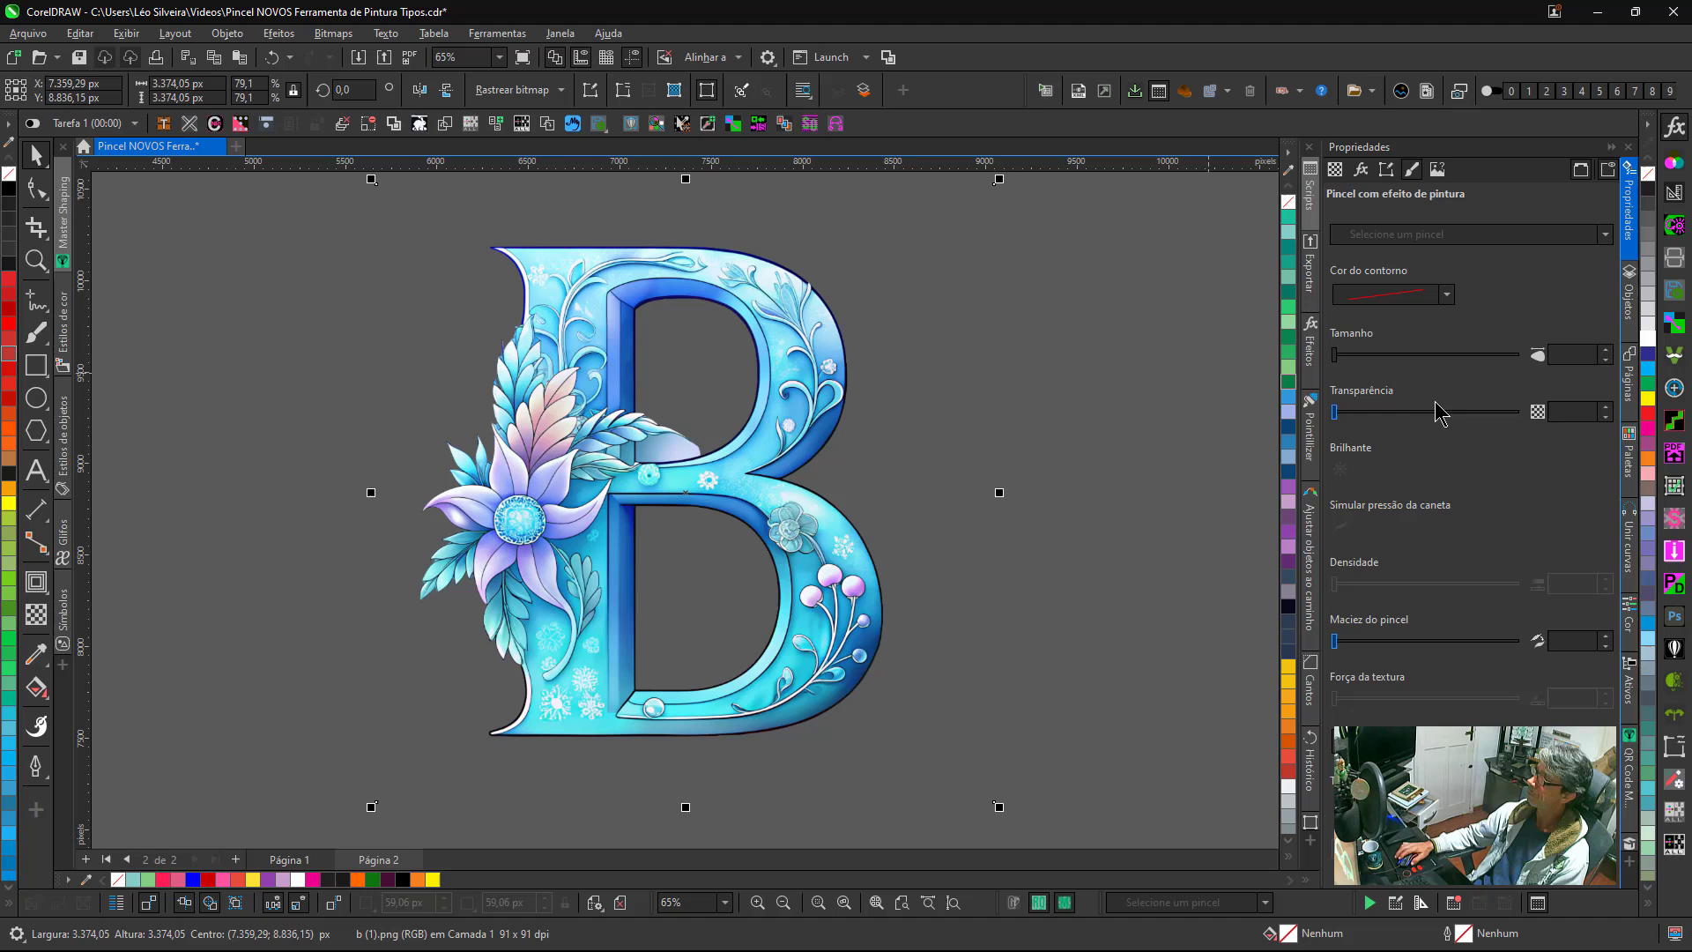
pyautogui.click(1447, 296)
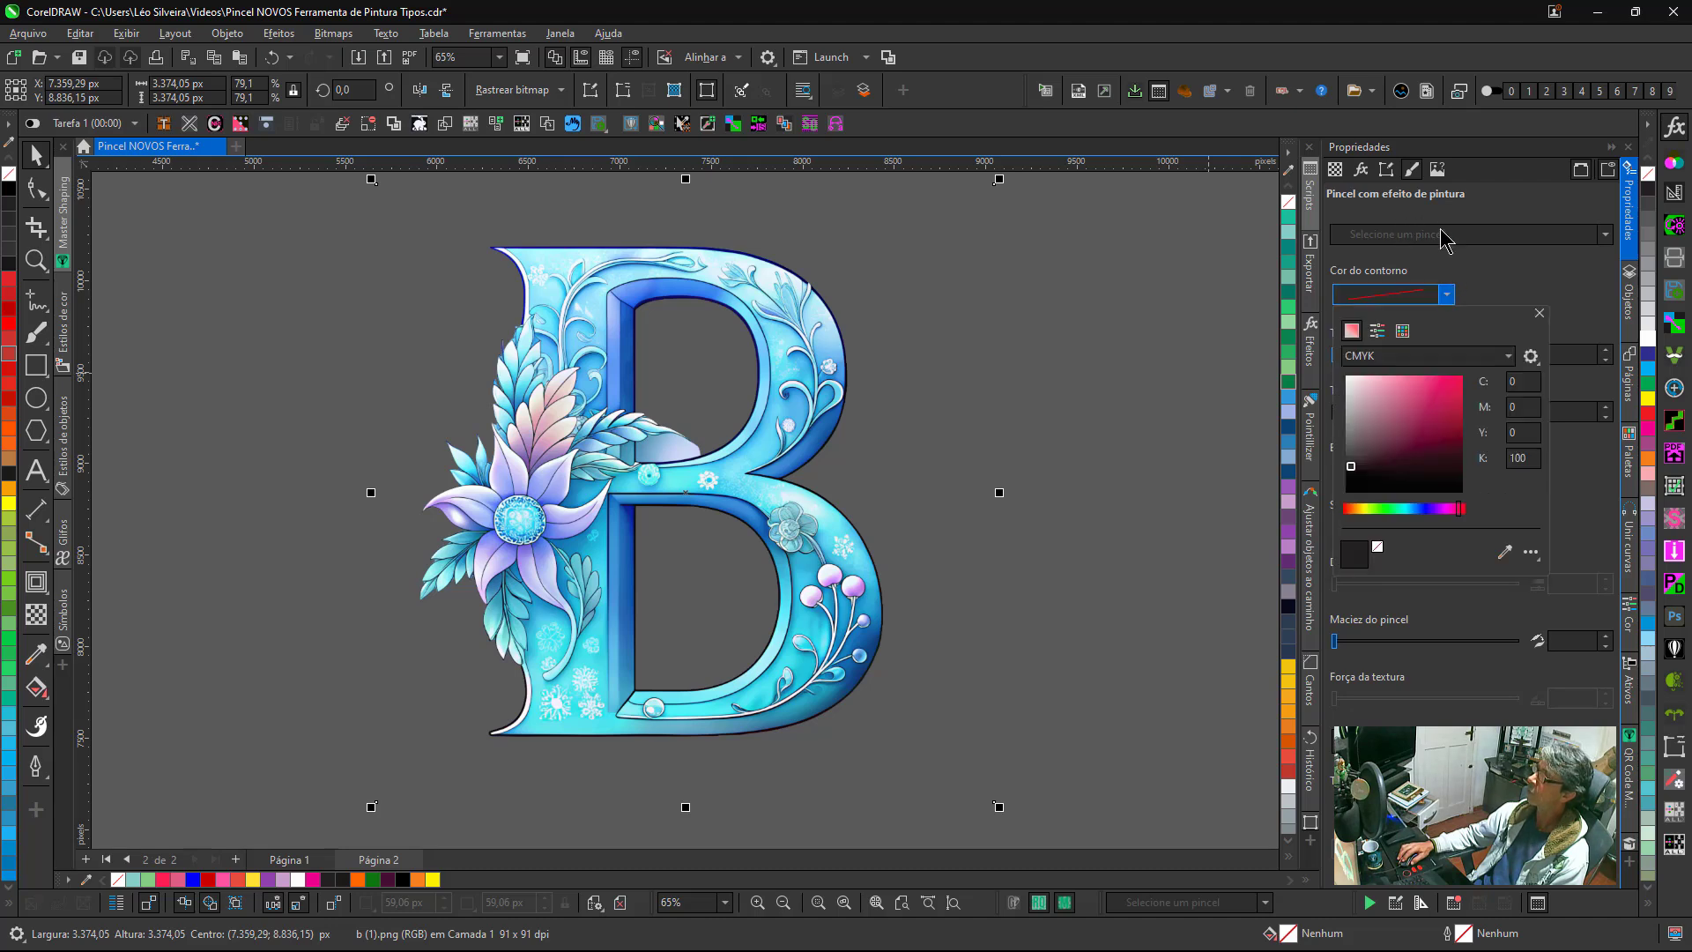
pyautogui.click(1425, 231)
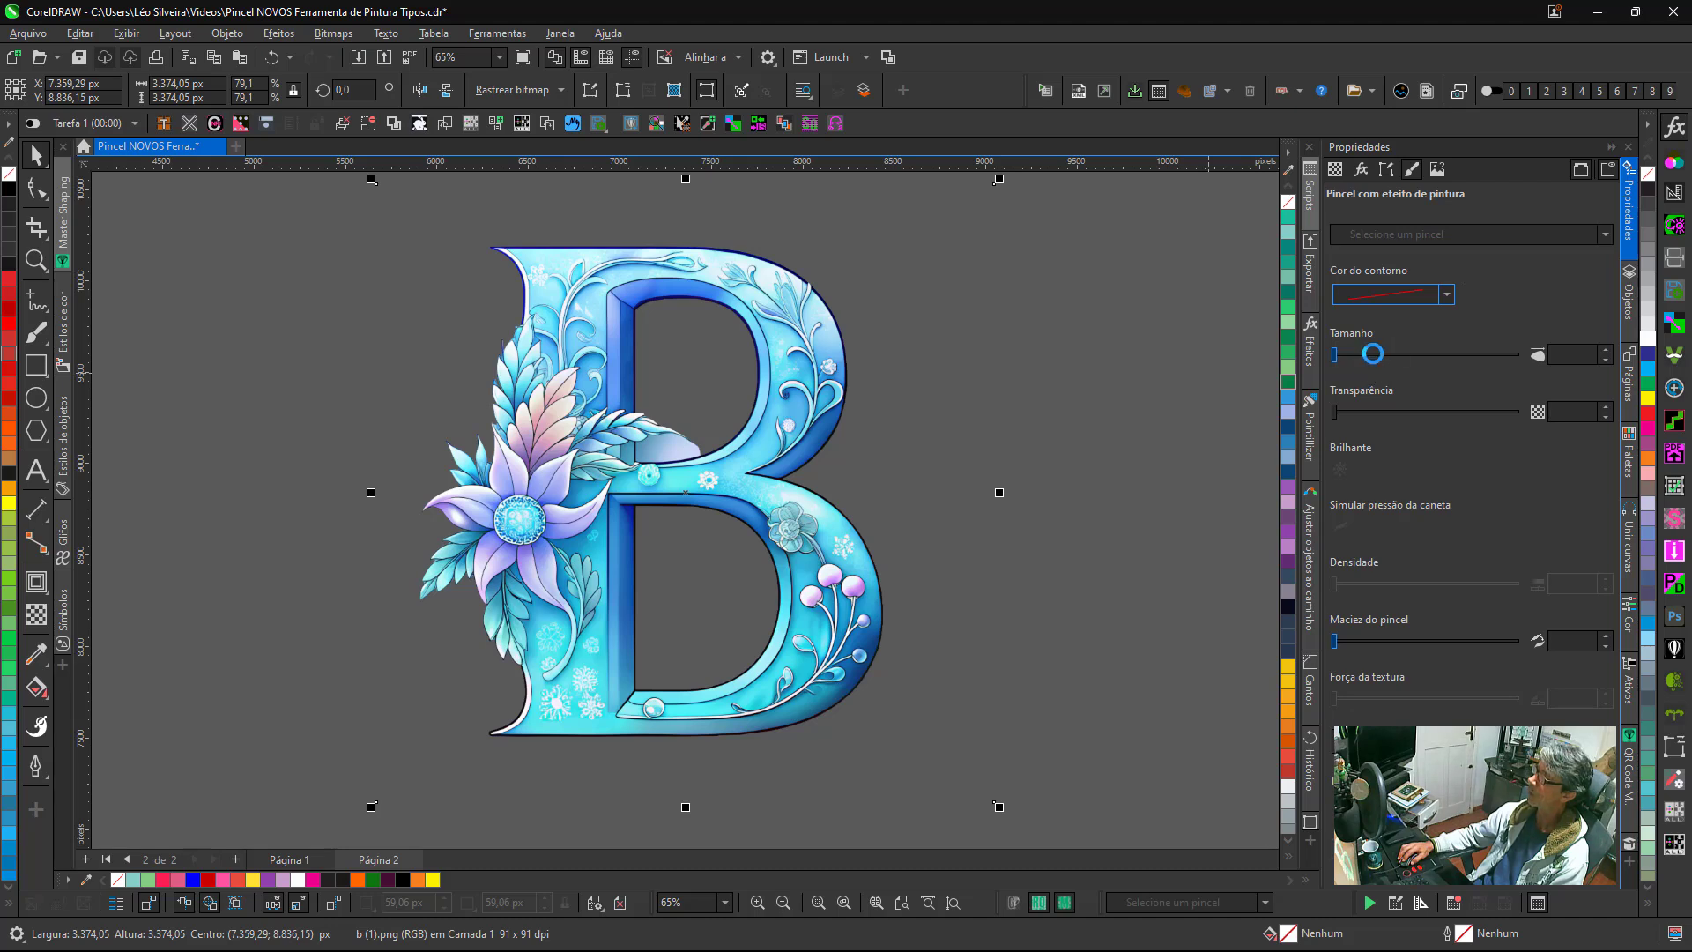
pyautogui.click(1372, 353)
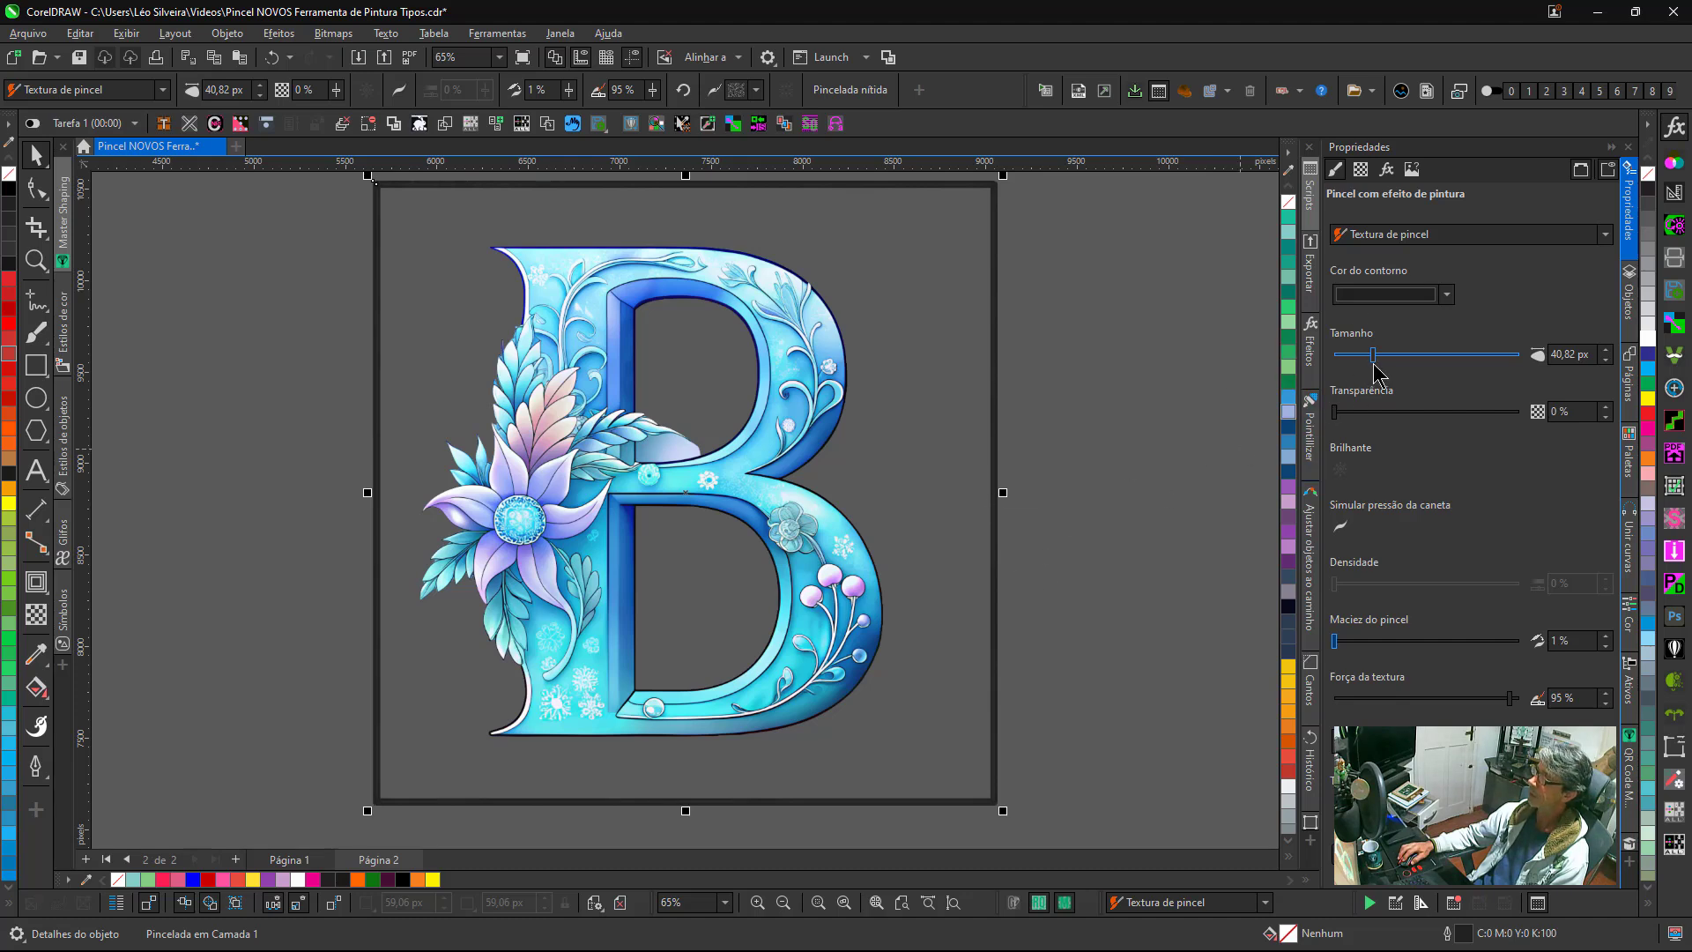
pyautogui.click(1411, 354)
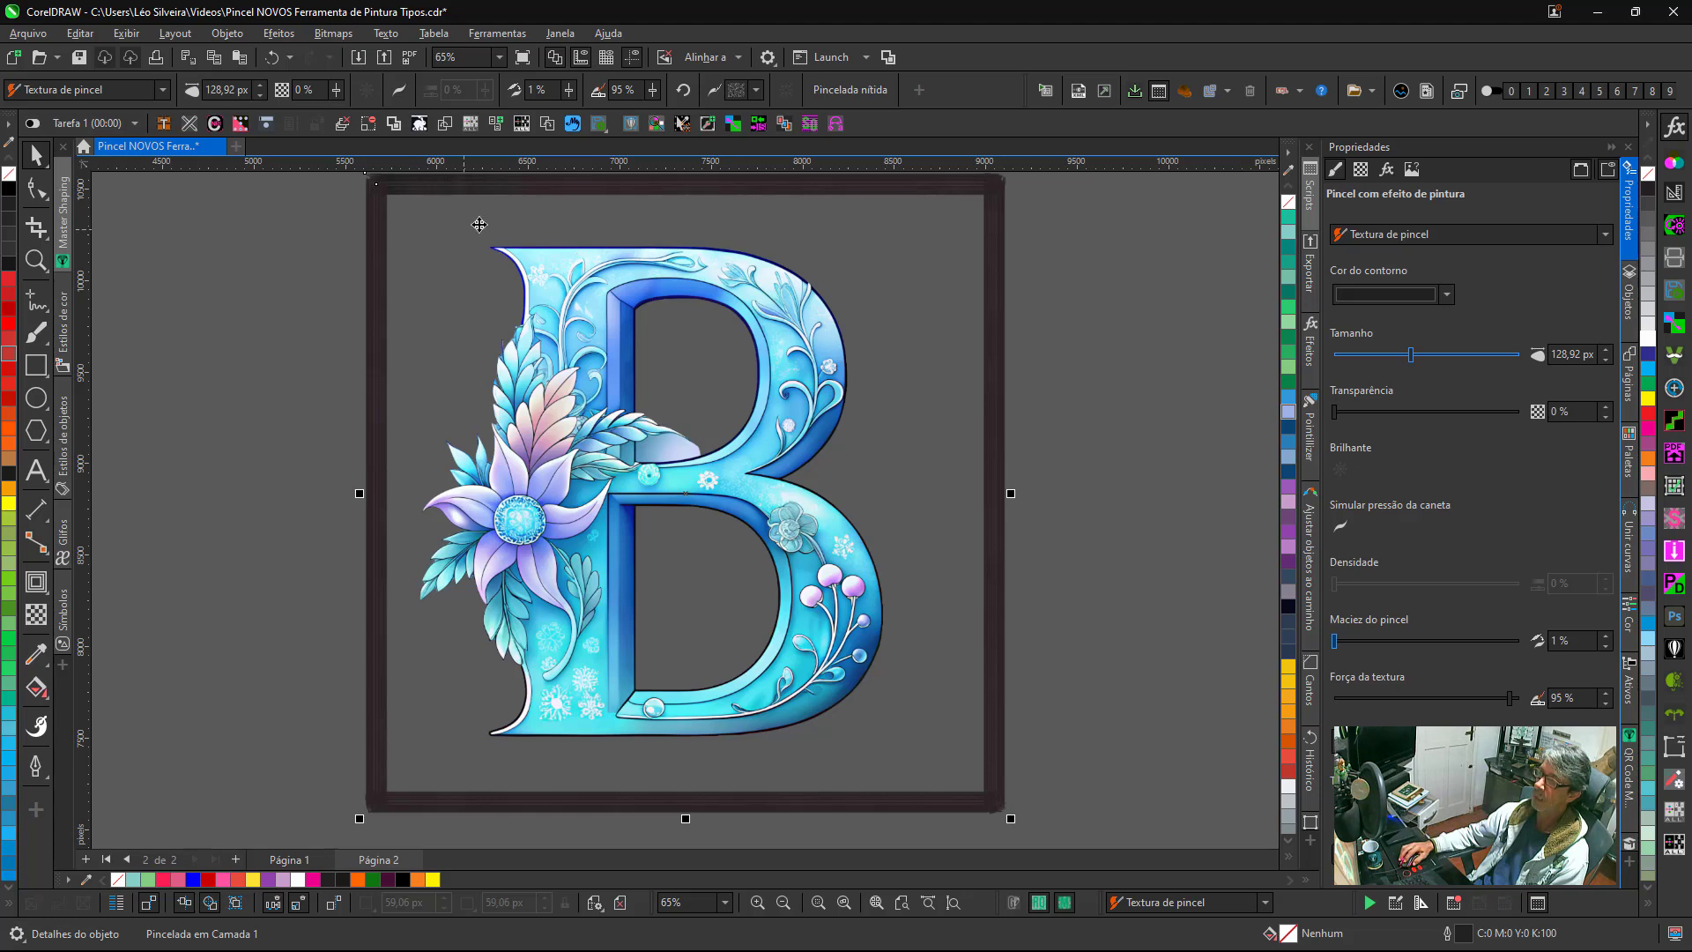
# Change the letter B bitmap's border brush to Pulverizador grosso, enlarge it to 509,98 px and inspect the edges.
pyautogui.click(1495, 238)
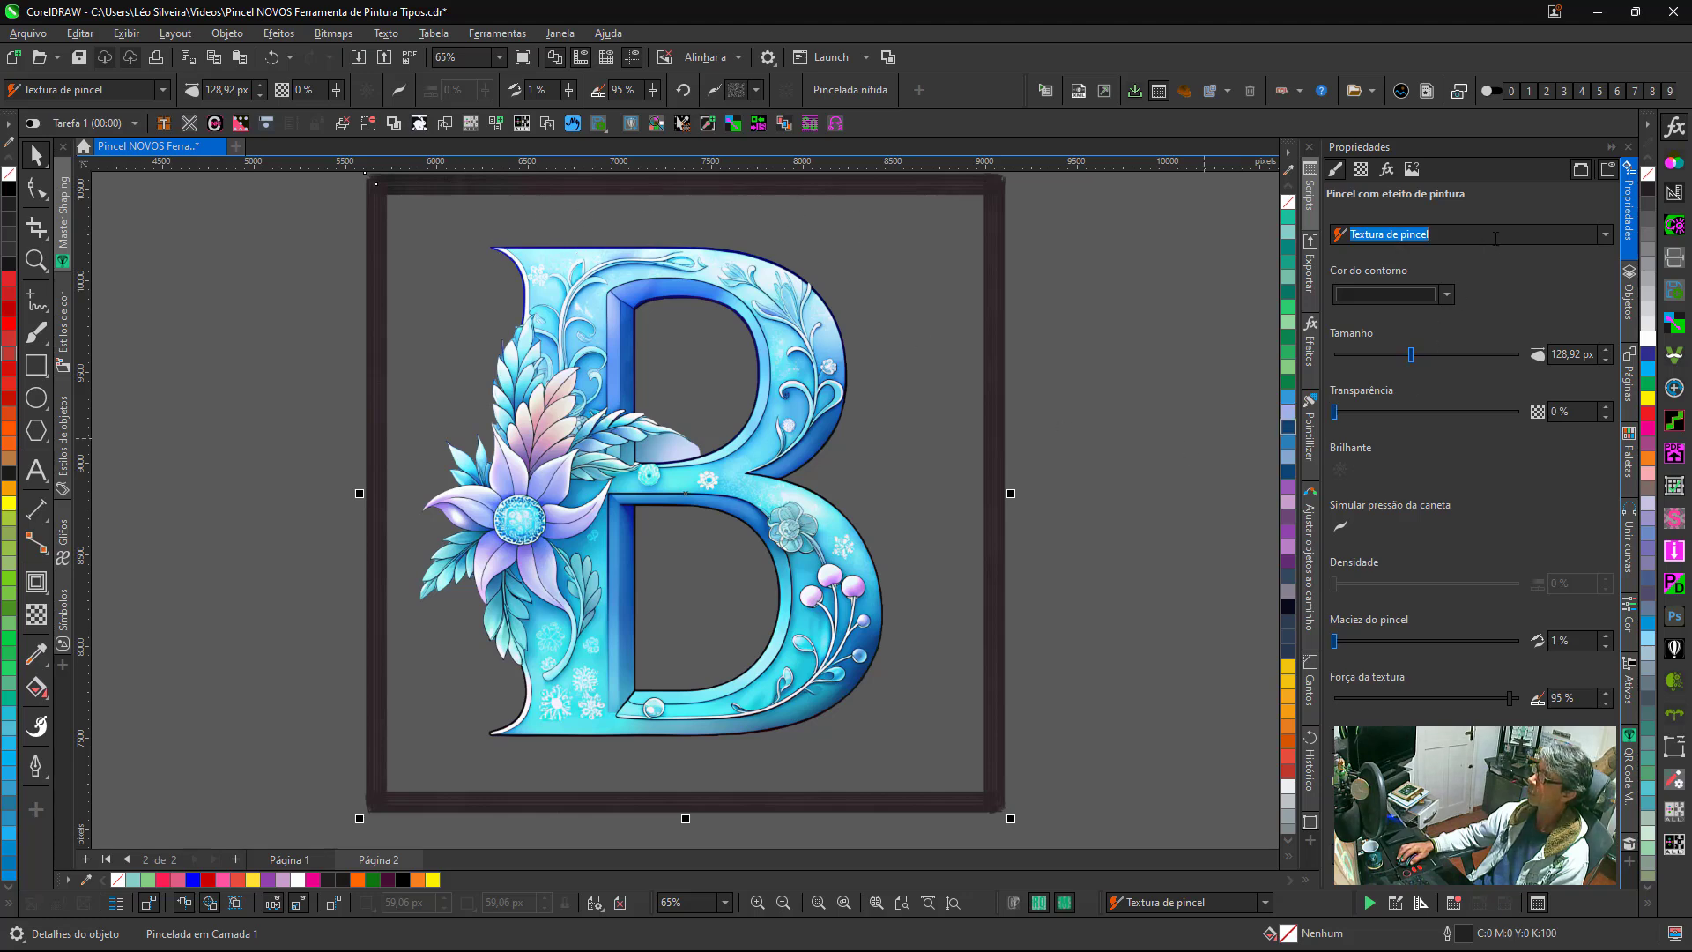
pyautogui.click(1604, 235)
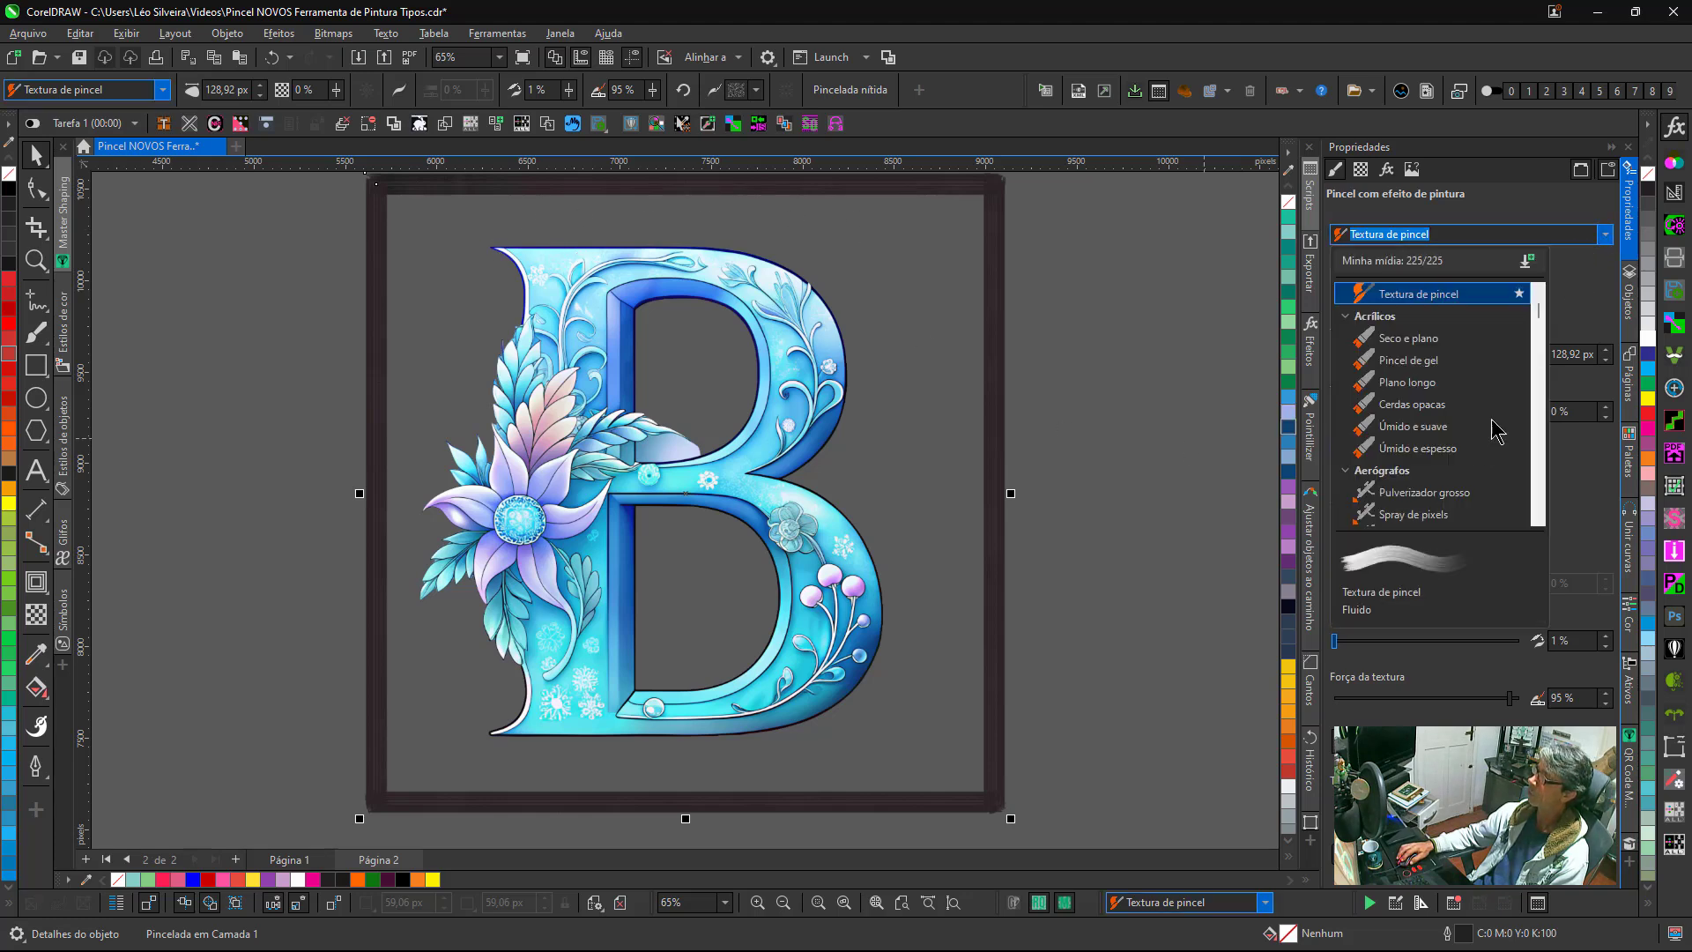
pyautogui.click(1430, 494)
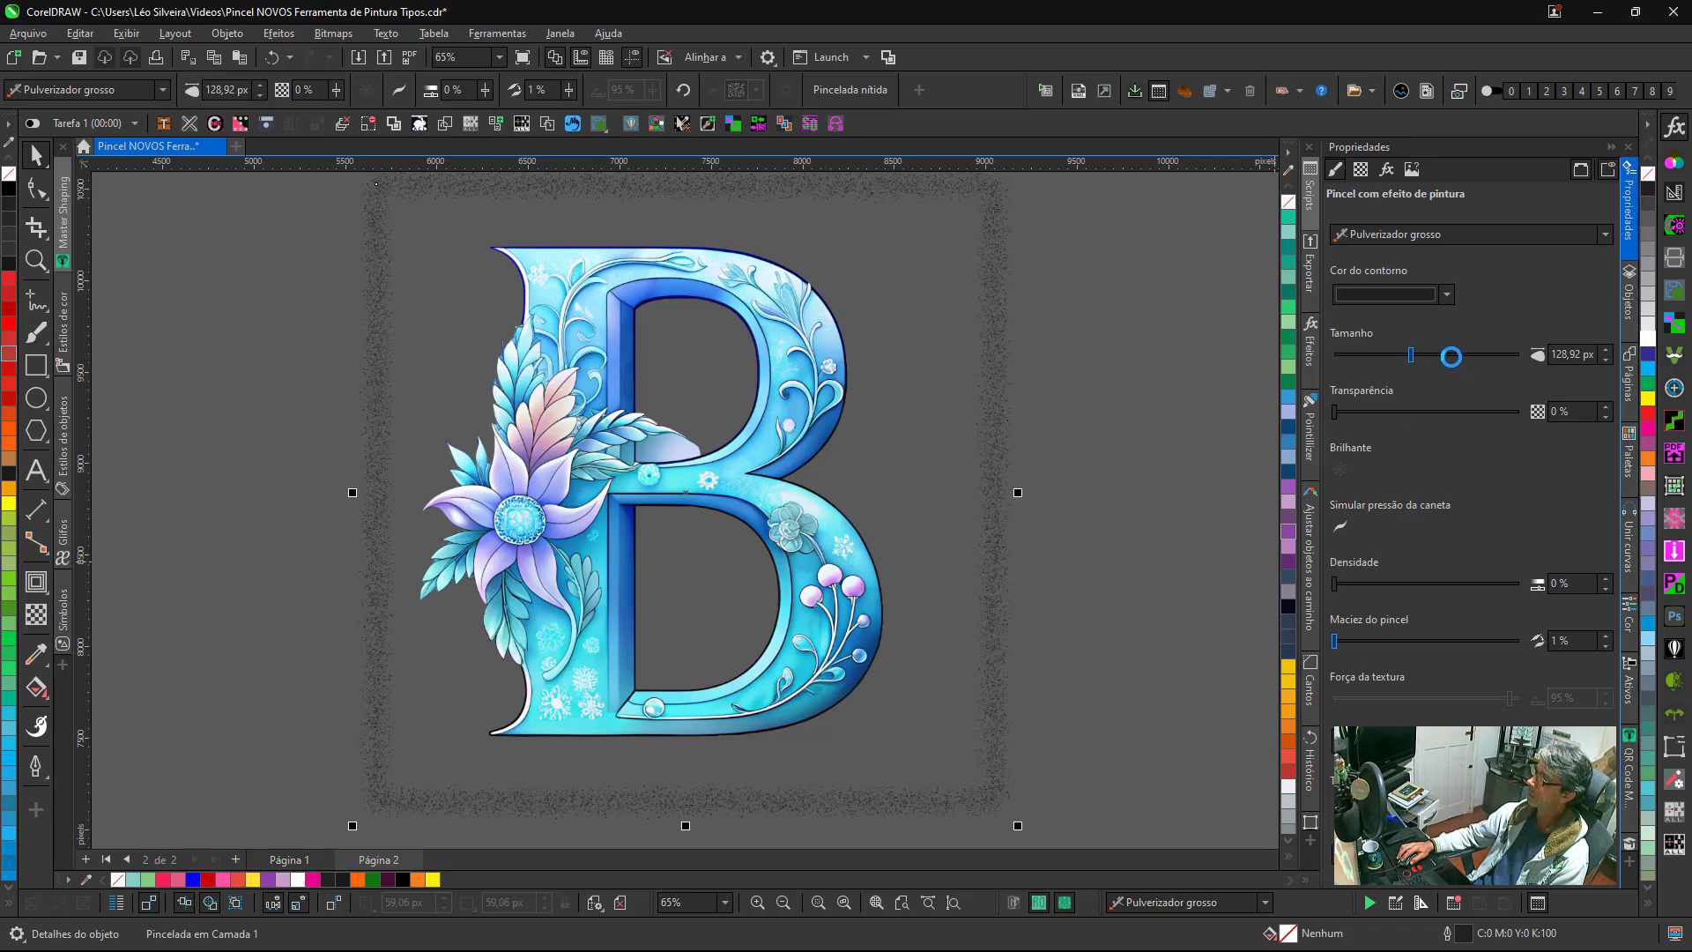
pyautogui.click(1451, 356)
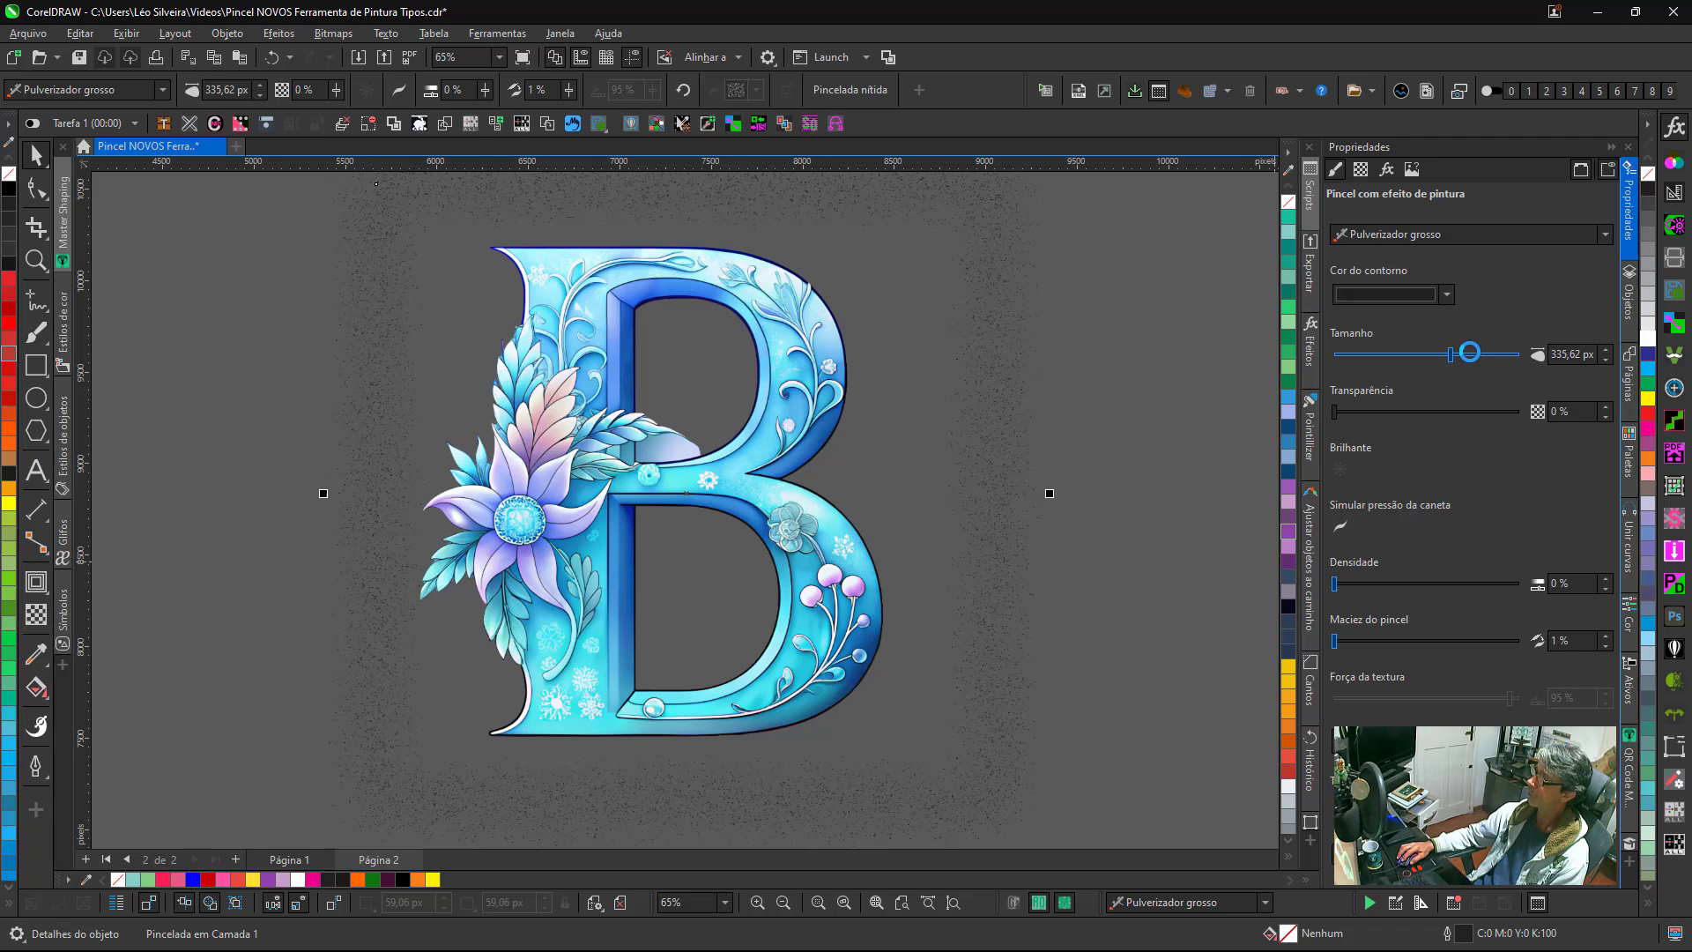
pyautogui.click(1469, 353)
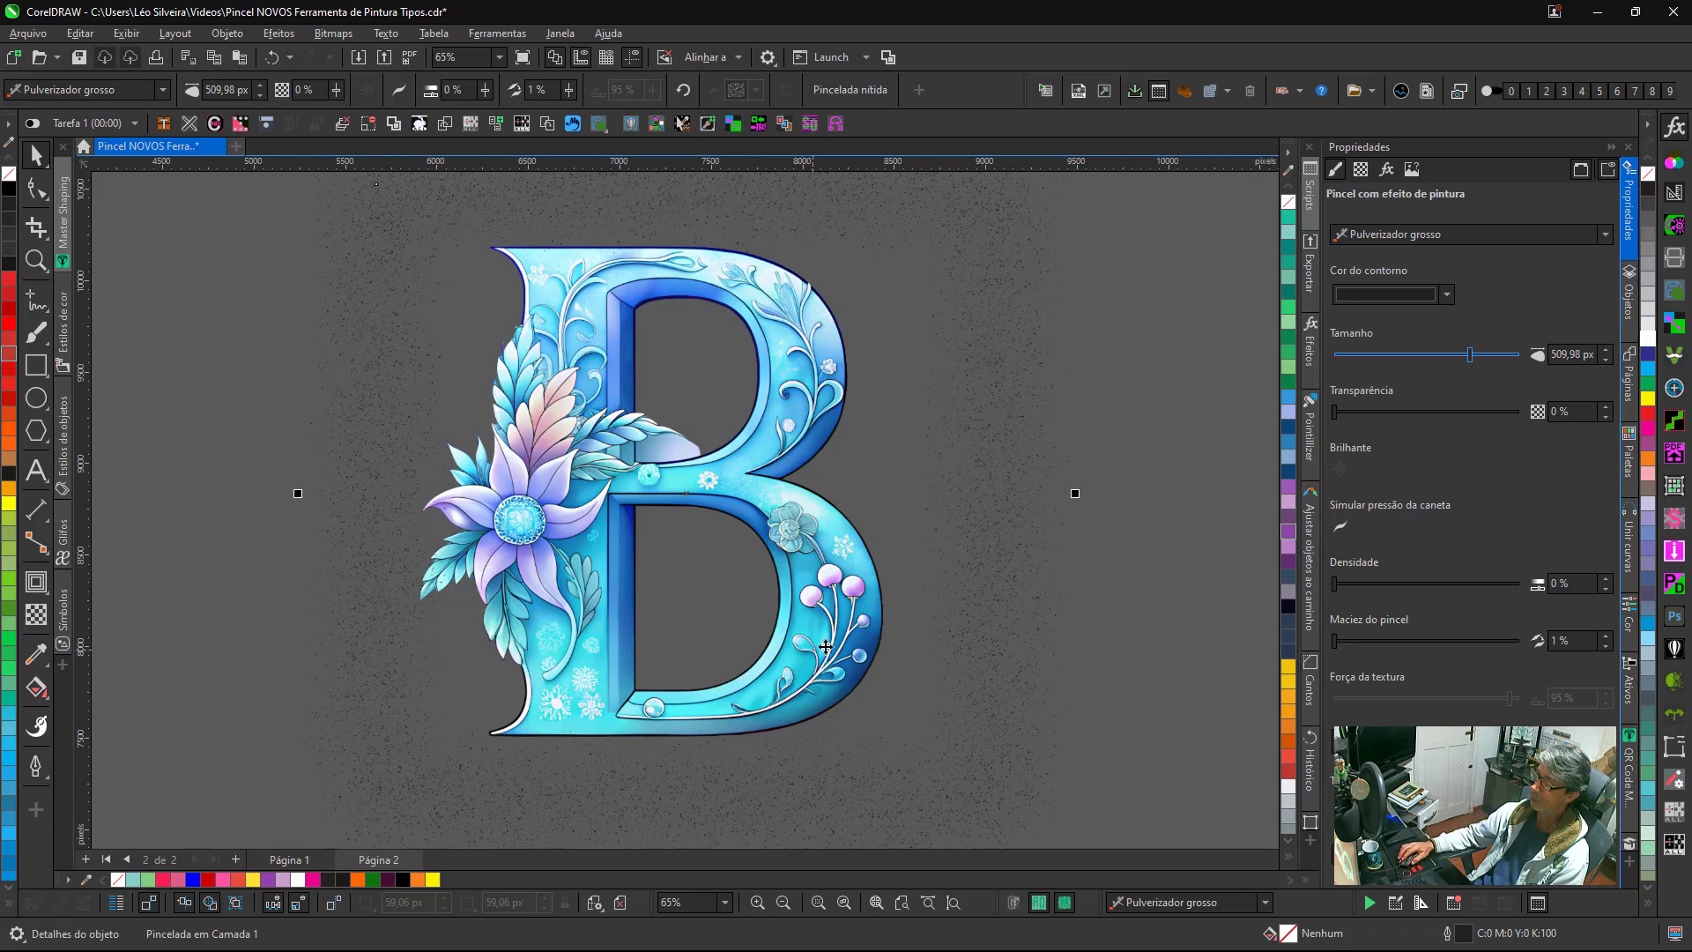
pyautogui.scroll(6, 865, 557)
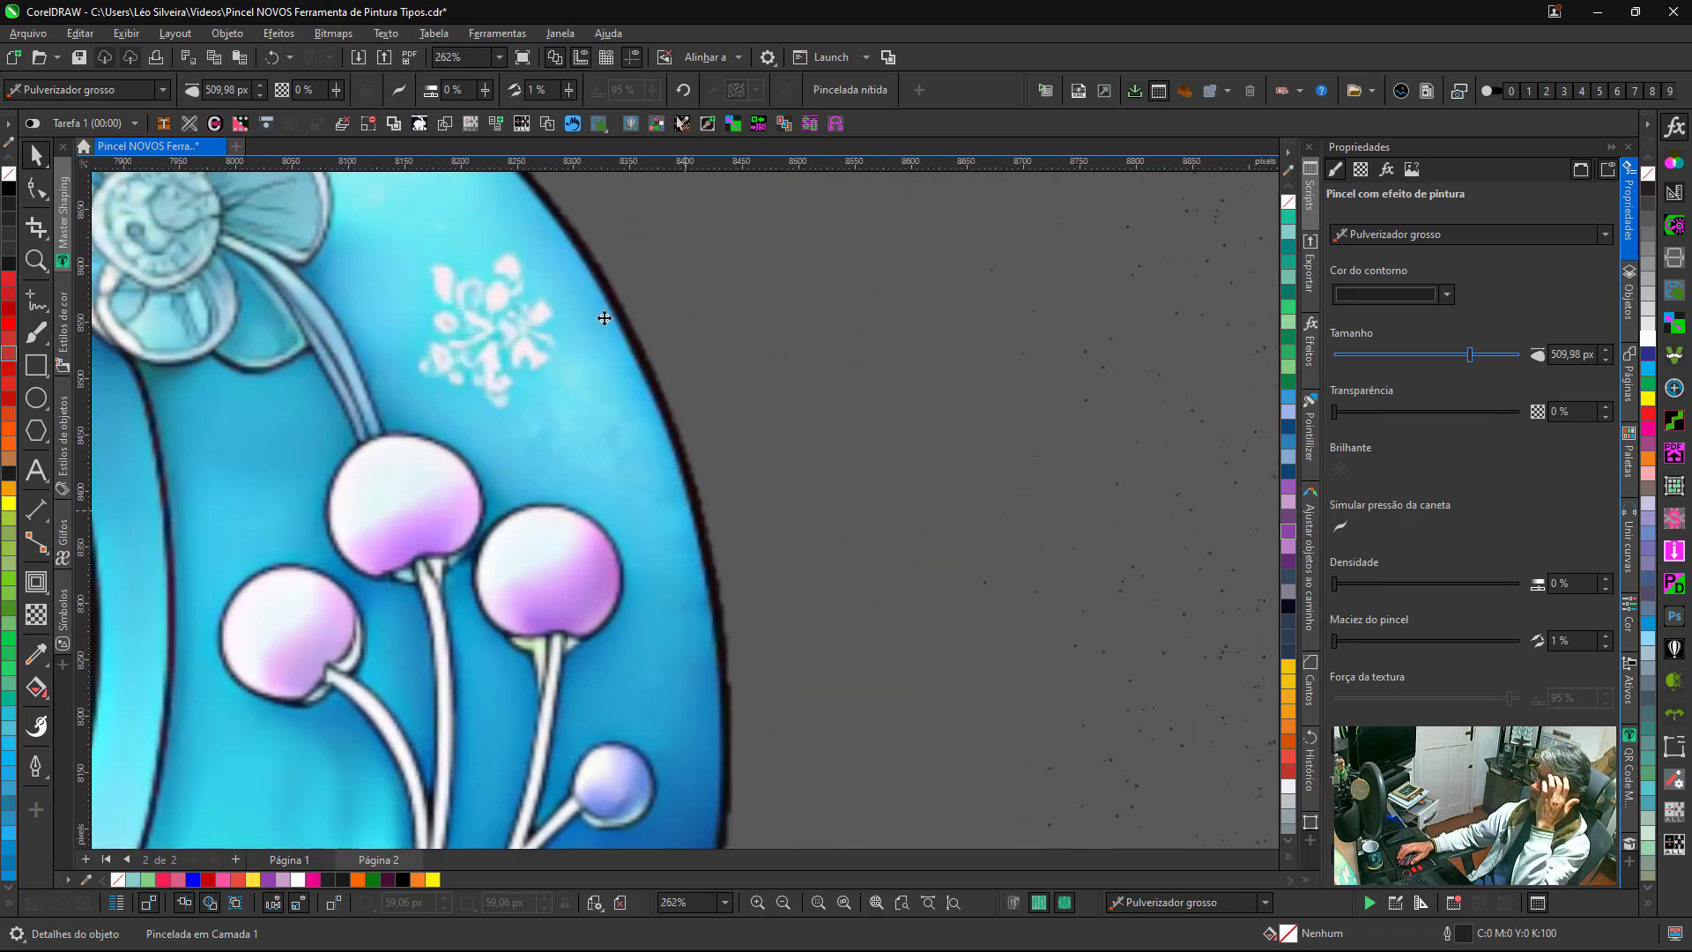
pyautogui.scroll(-9, 648, 584)
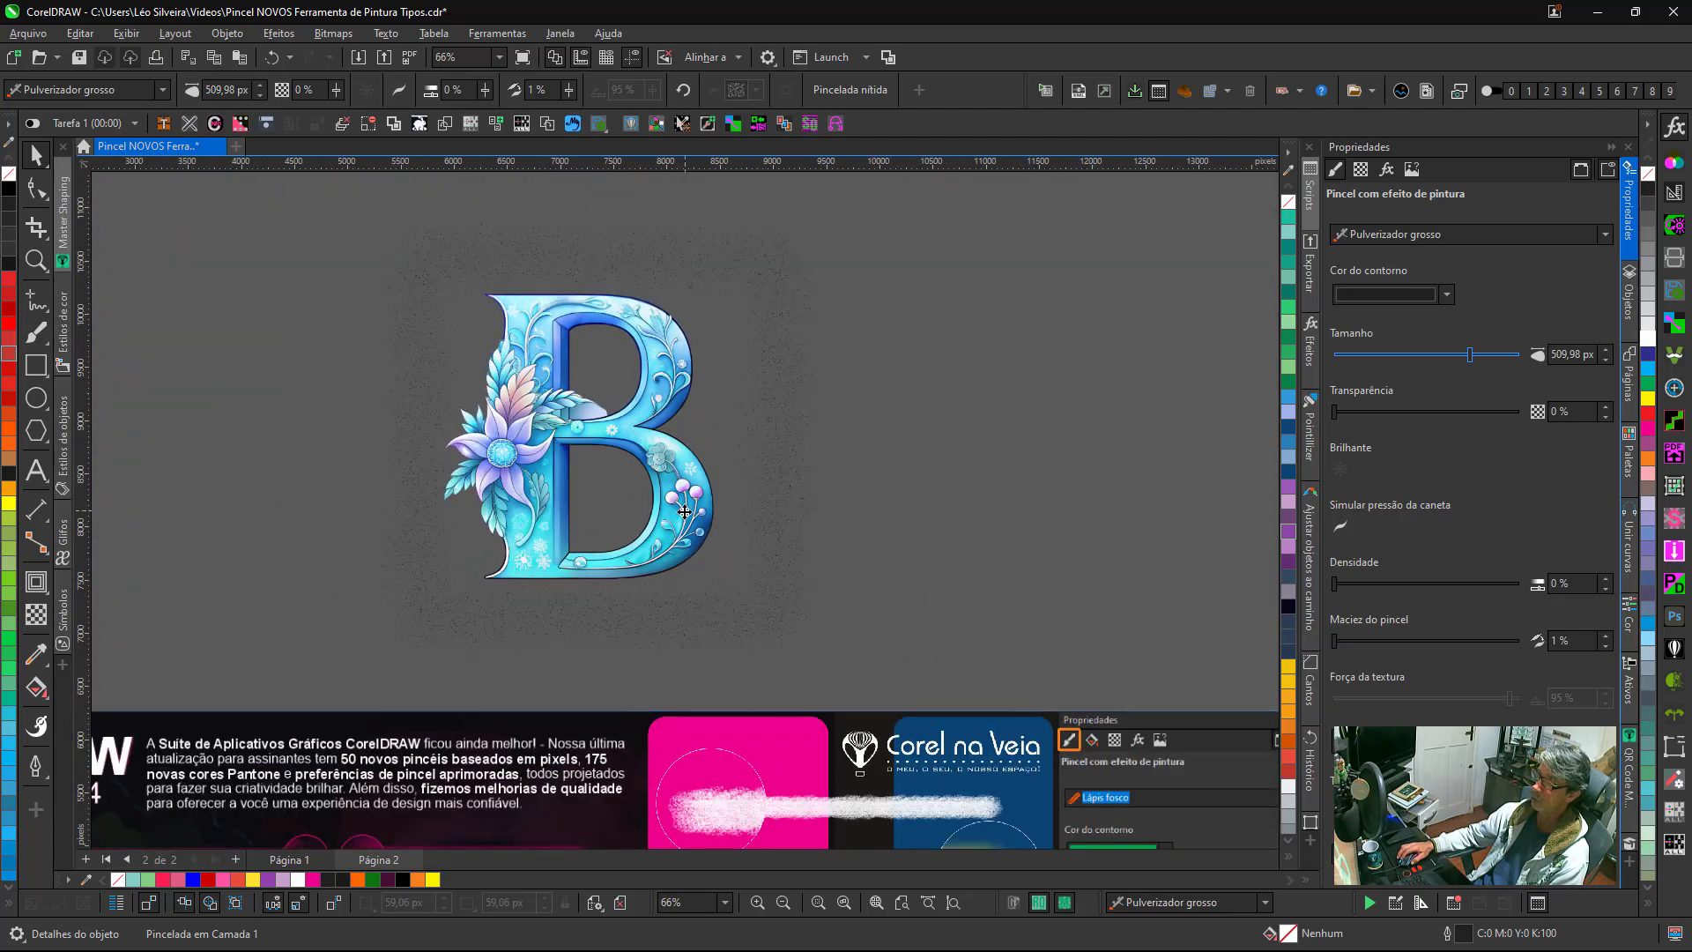
pyautogui.scroll(1, 710, 435)
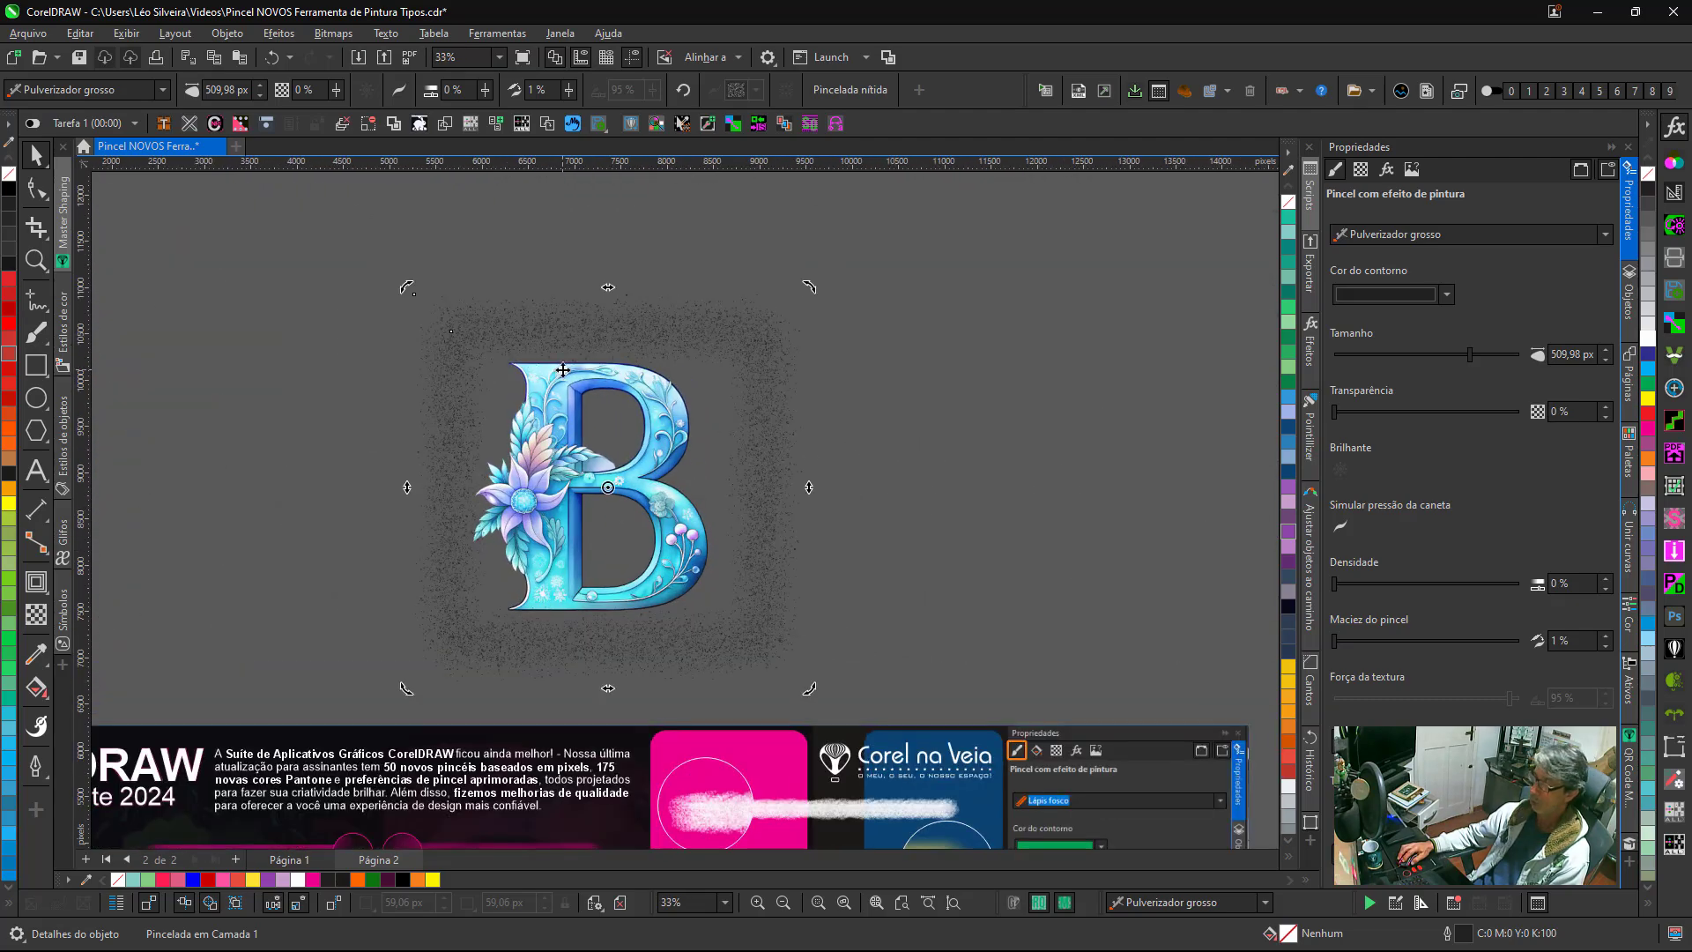
# Delete the letter B bitmap and import c.png above page 2 at about 3810 px wide and high.
pyautogui.press('Delete')
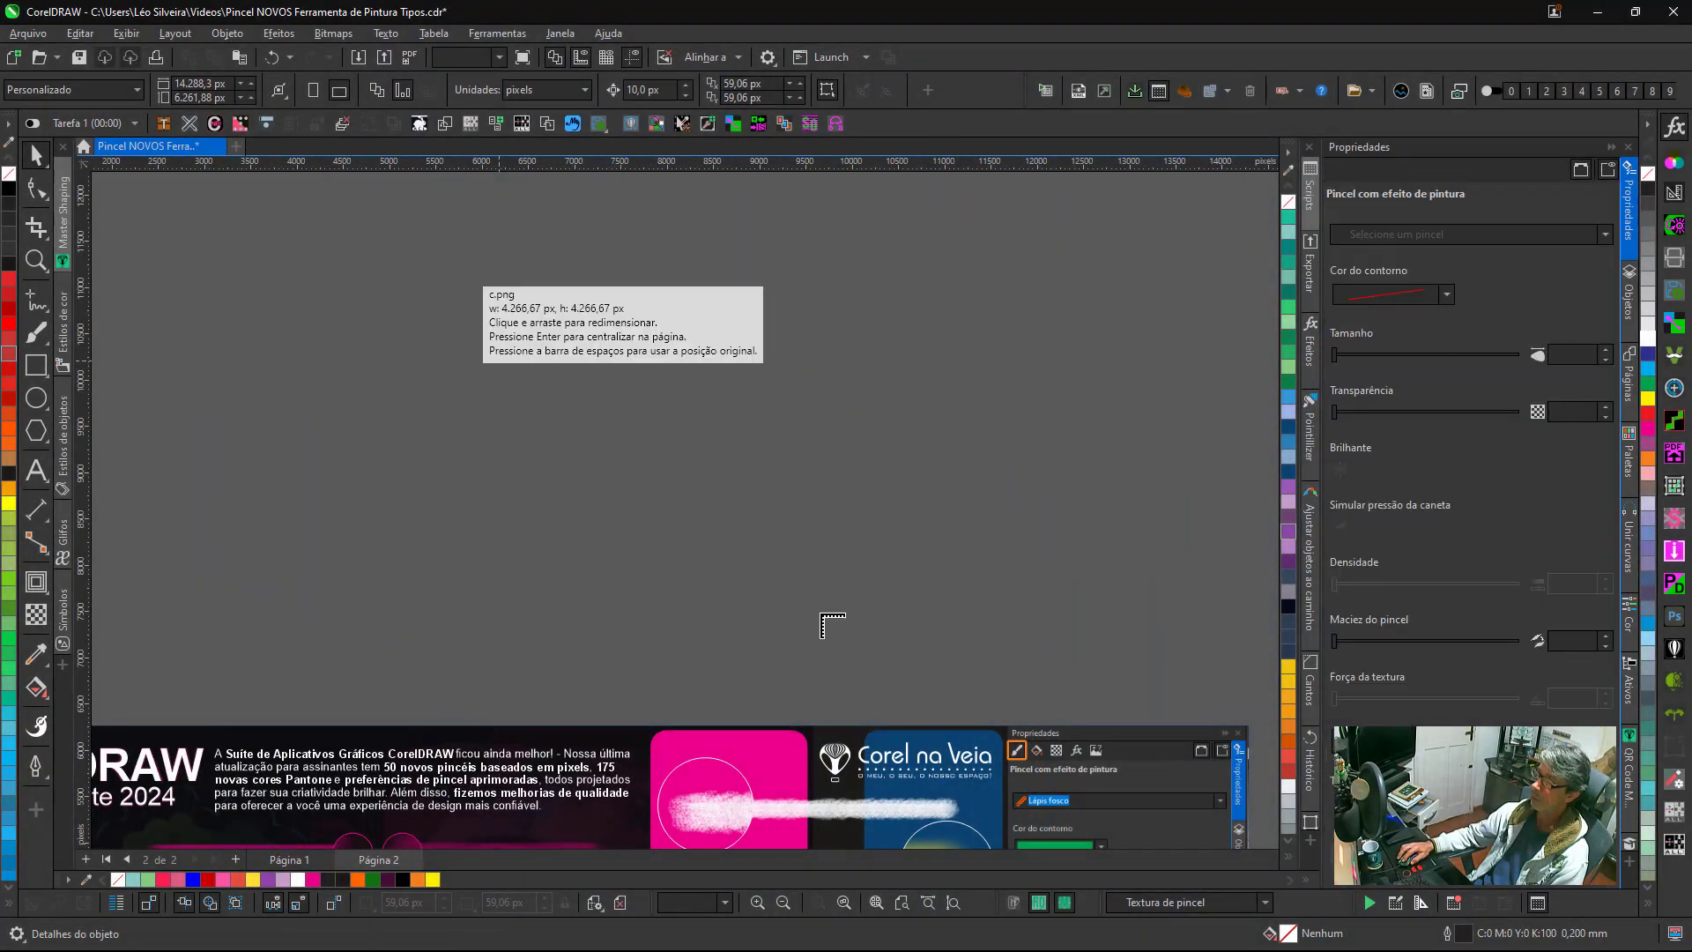
pyautogui.moveTo(462, 275); pyautogui.dragTo(814, 628)
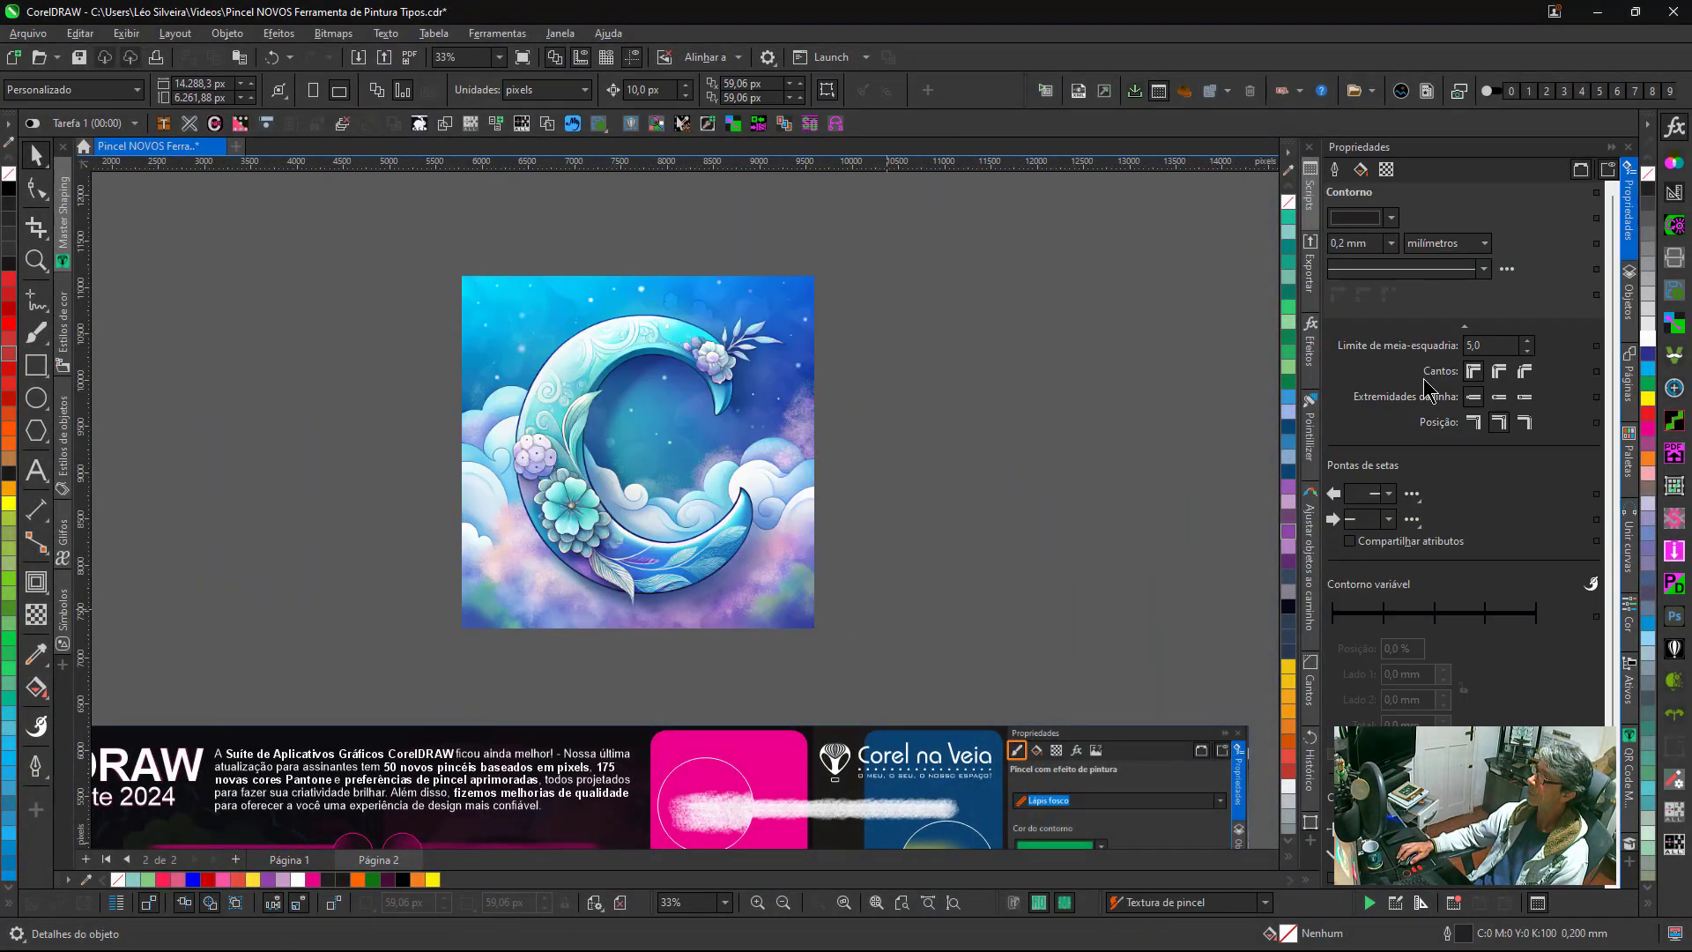
# Choose the Hachurado brush from the Tintas category for the painting brush tool.
pyautogui.click(37, 333)
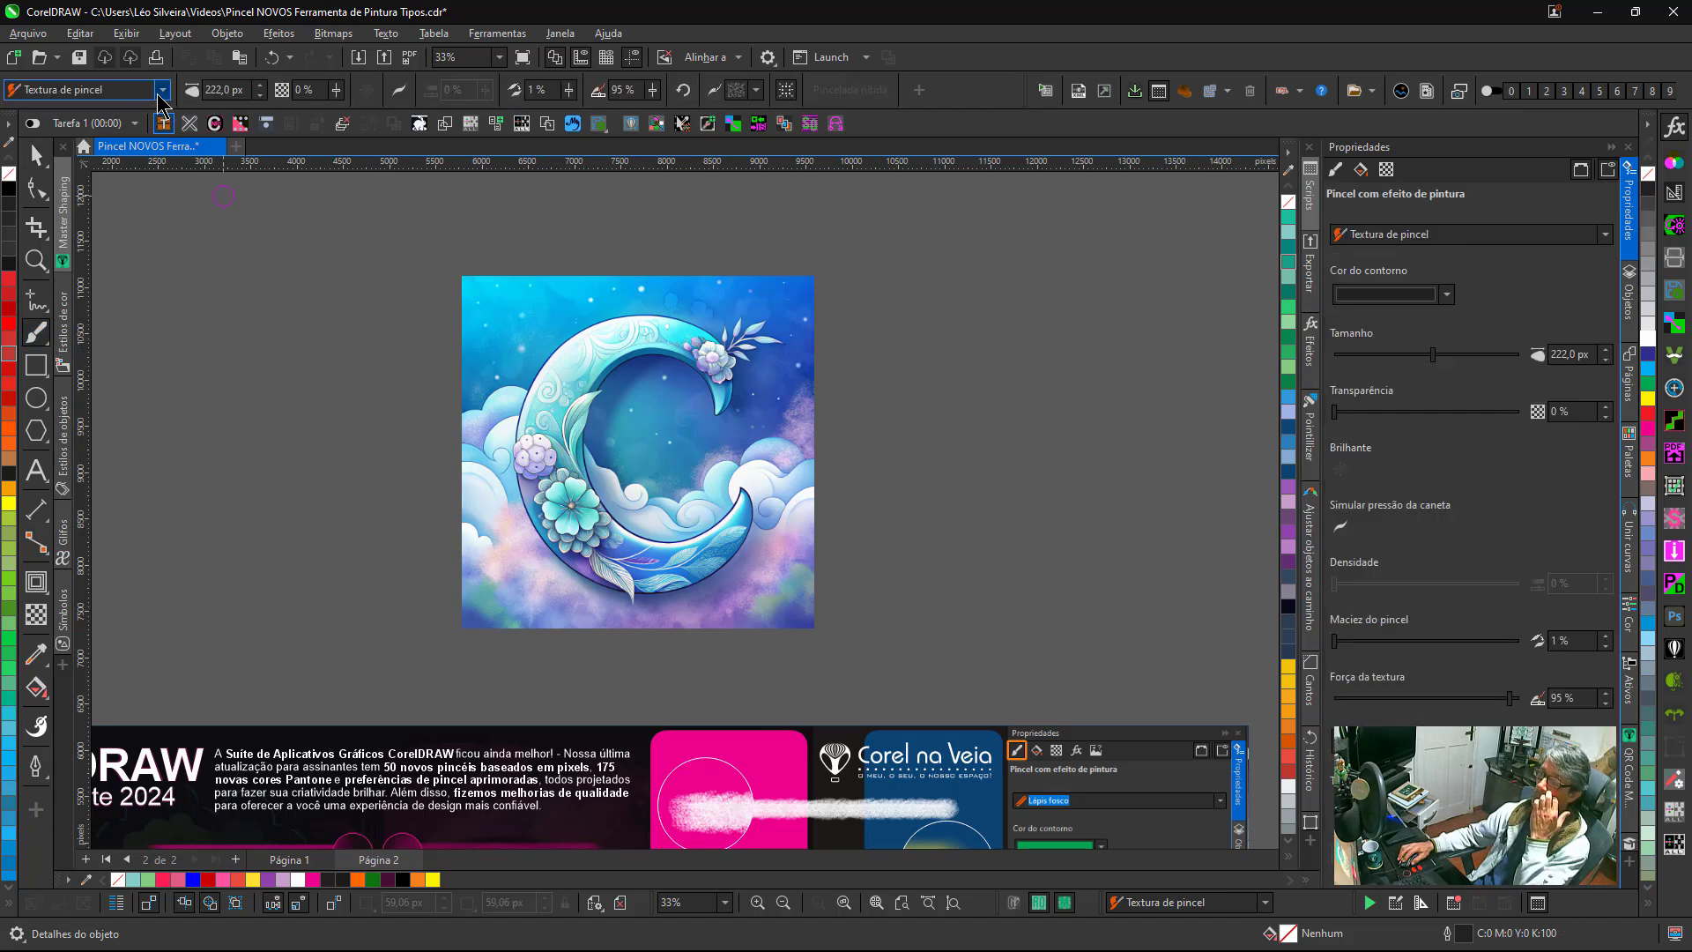
pyautogui.click(162, 91)
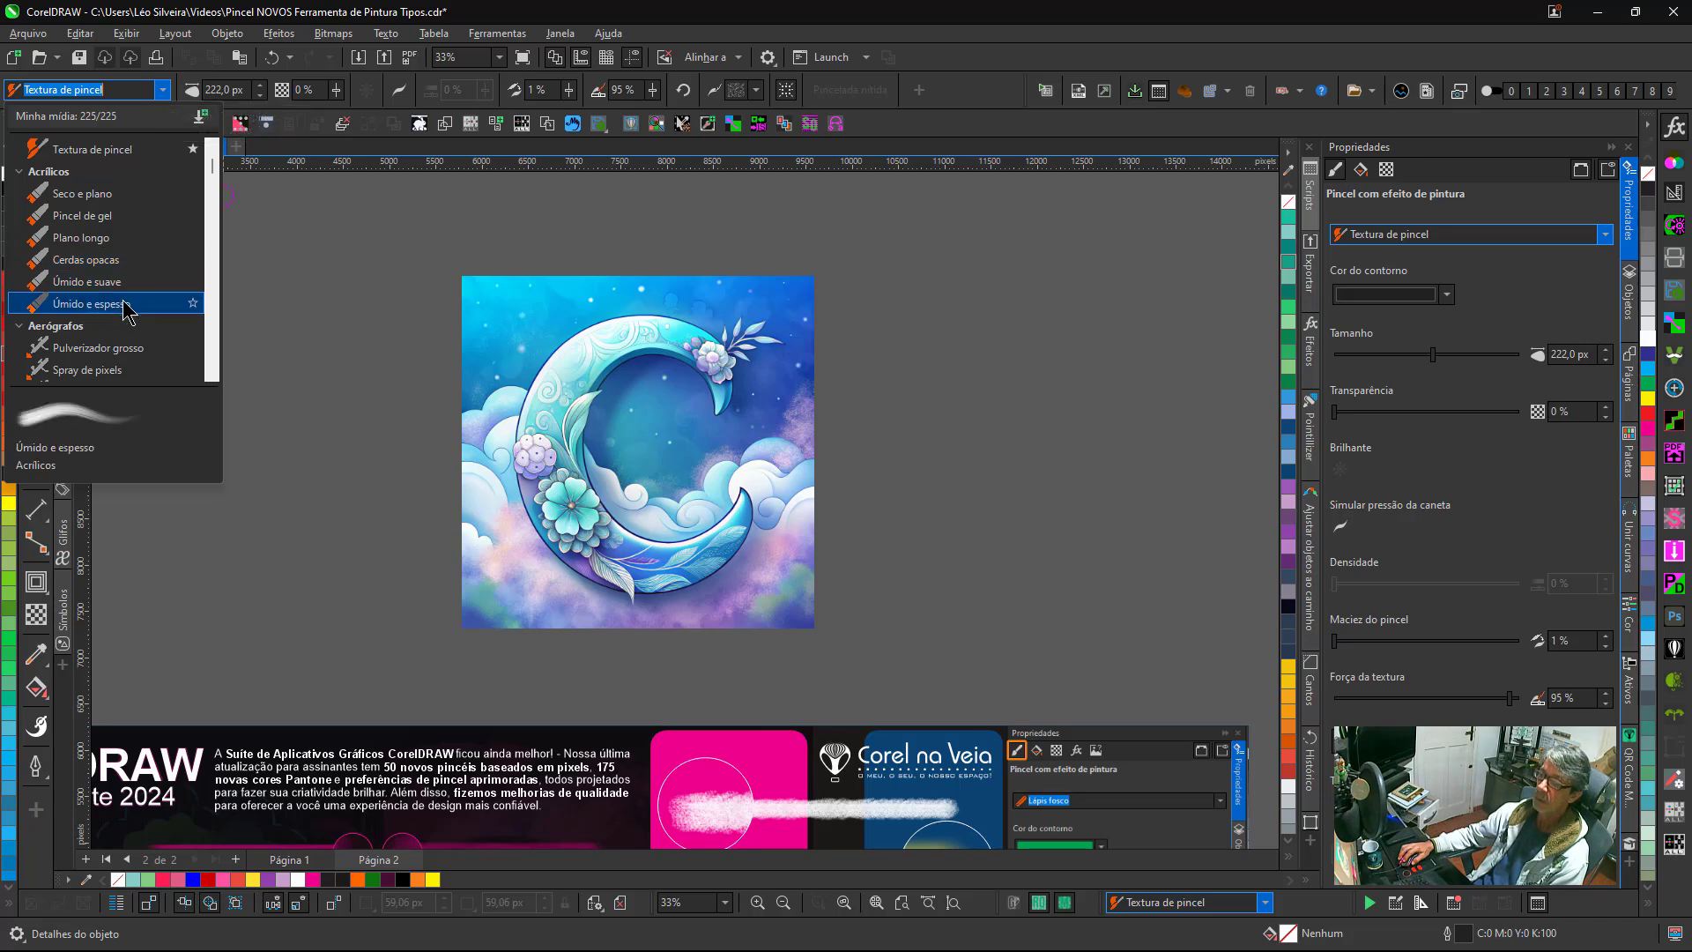
pyautogui.scroll(-9, 114, 337)
pyautogui.scroll(-3, 113, 337)
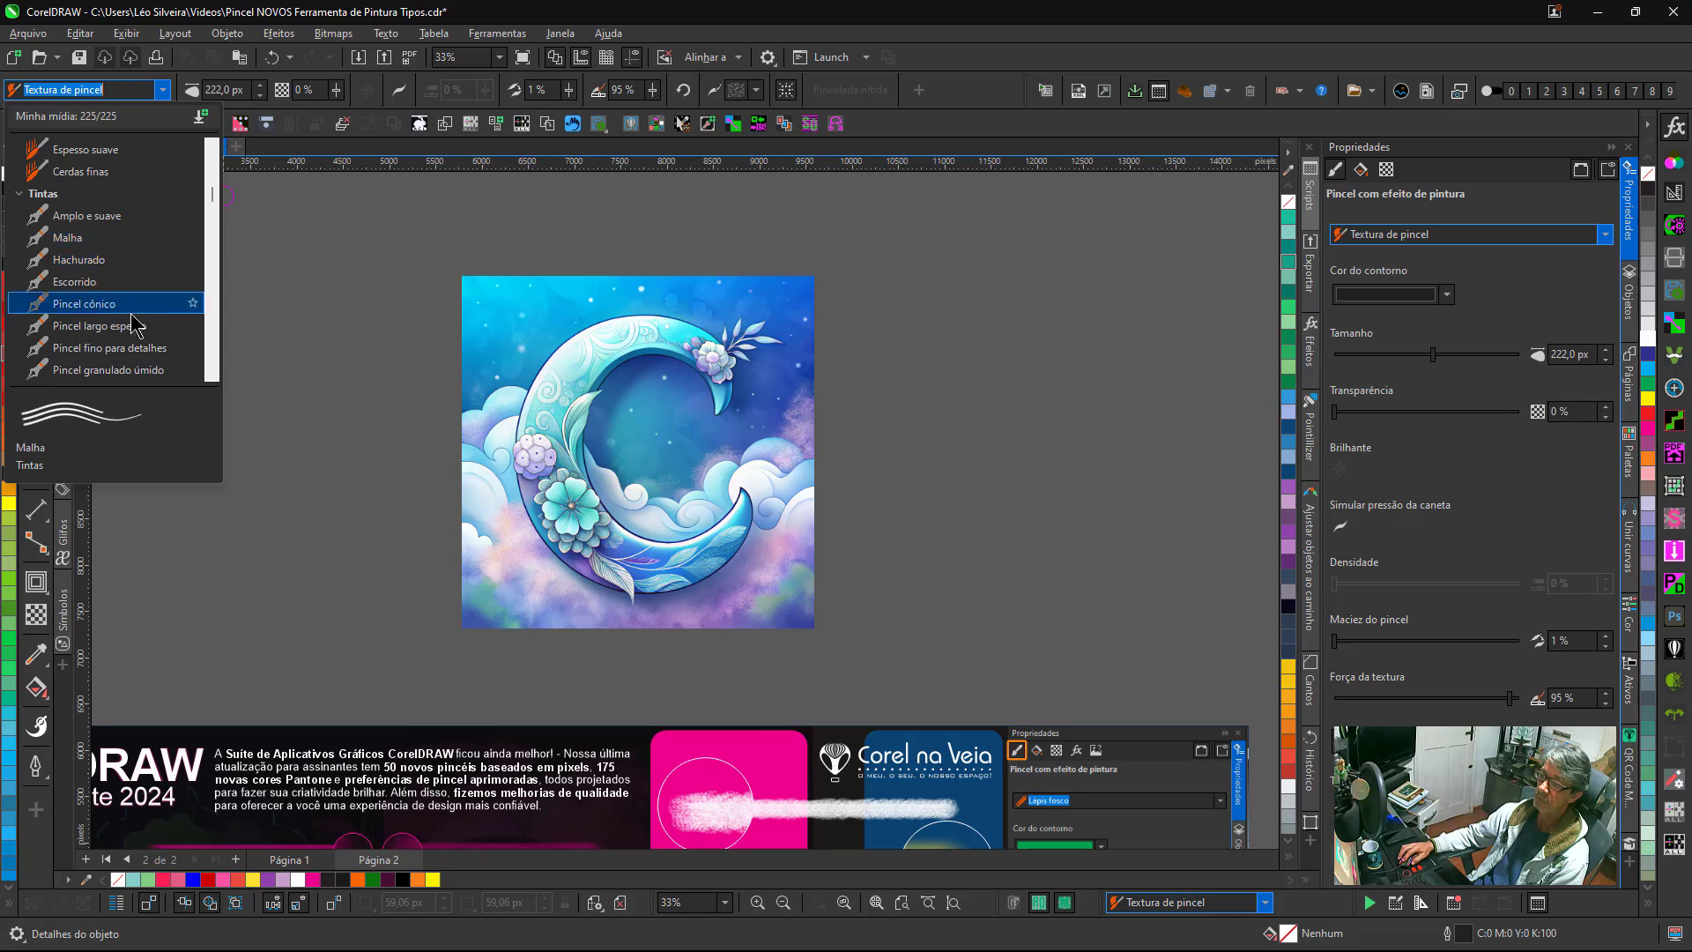
pyautogui.scroll(-1, 114, 281)
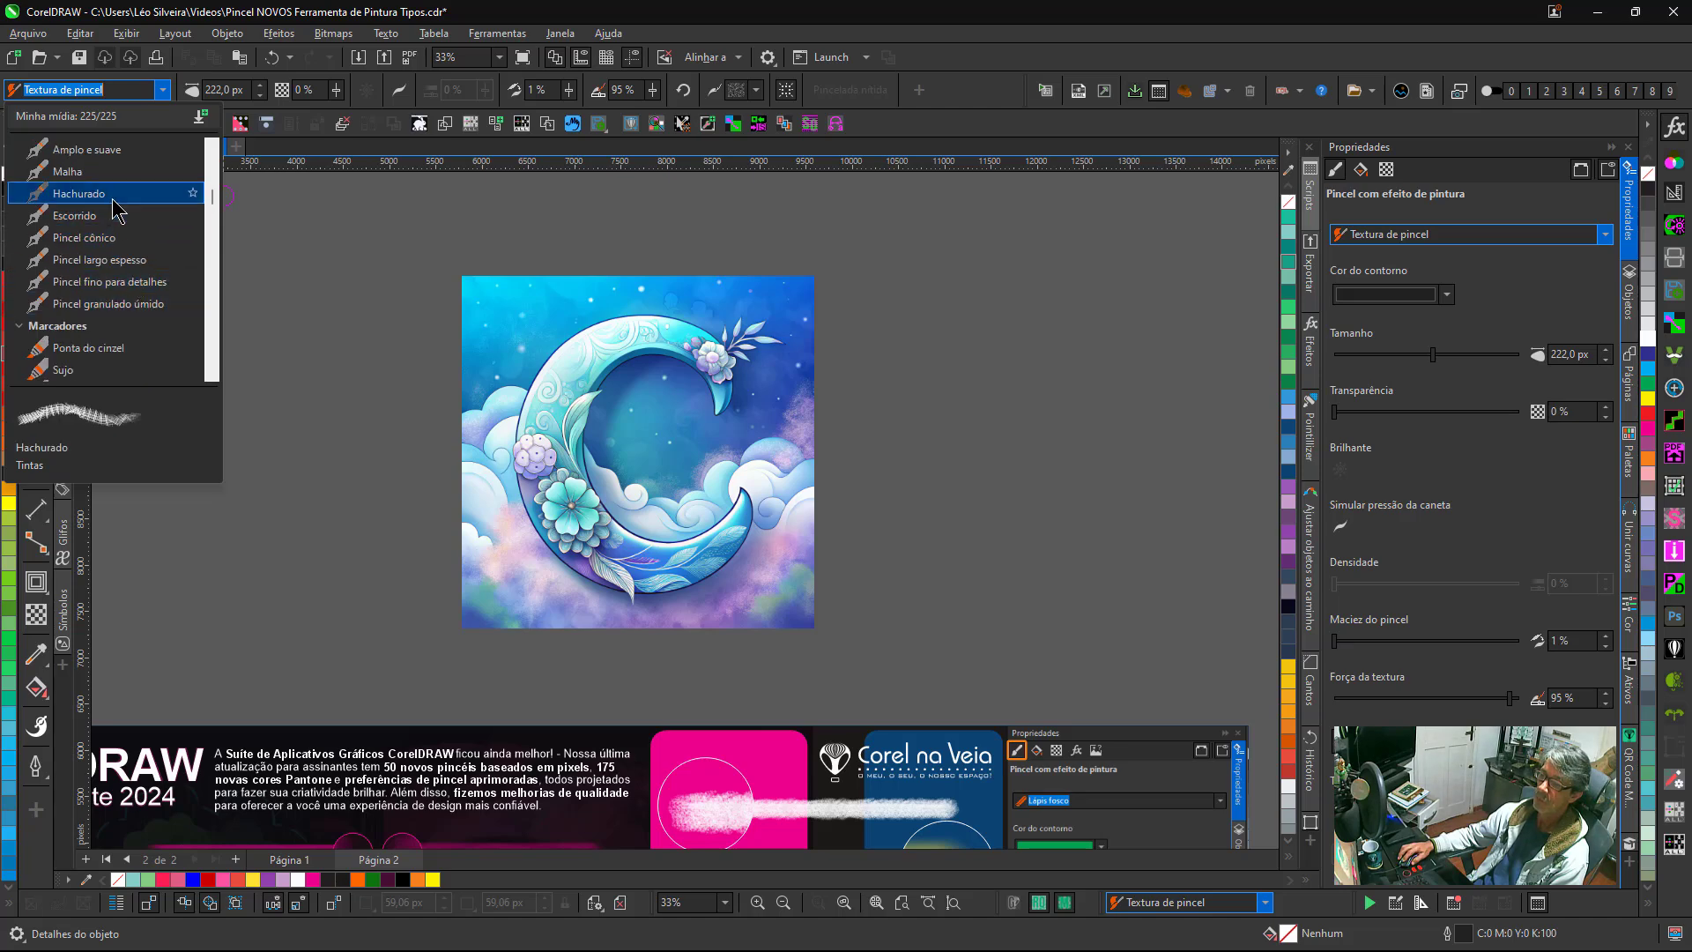
pyautogui.click(97, 193)
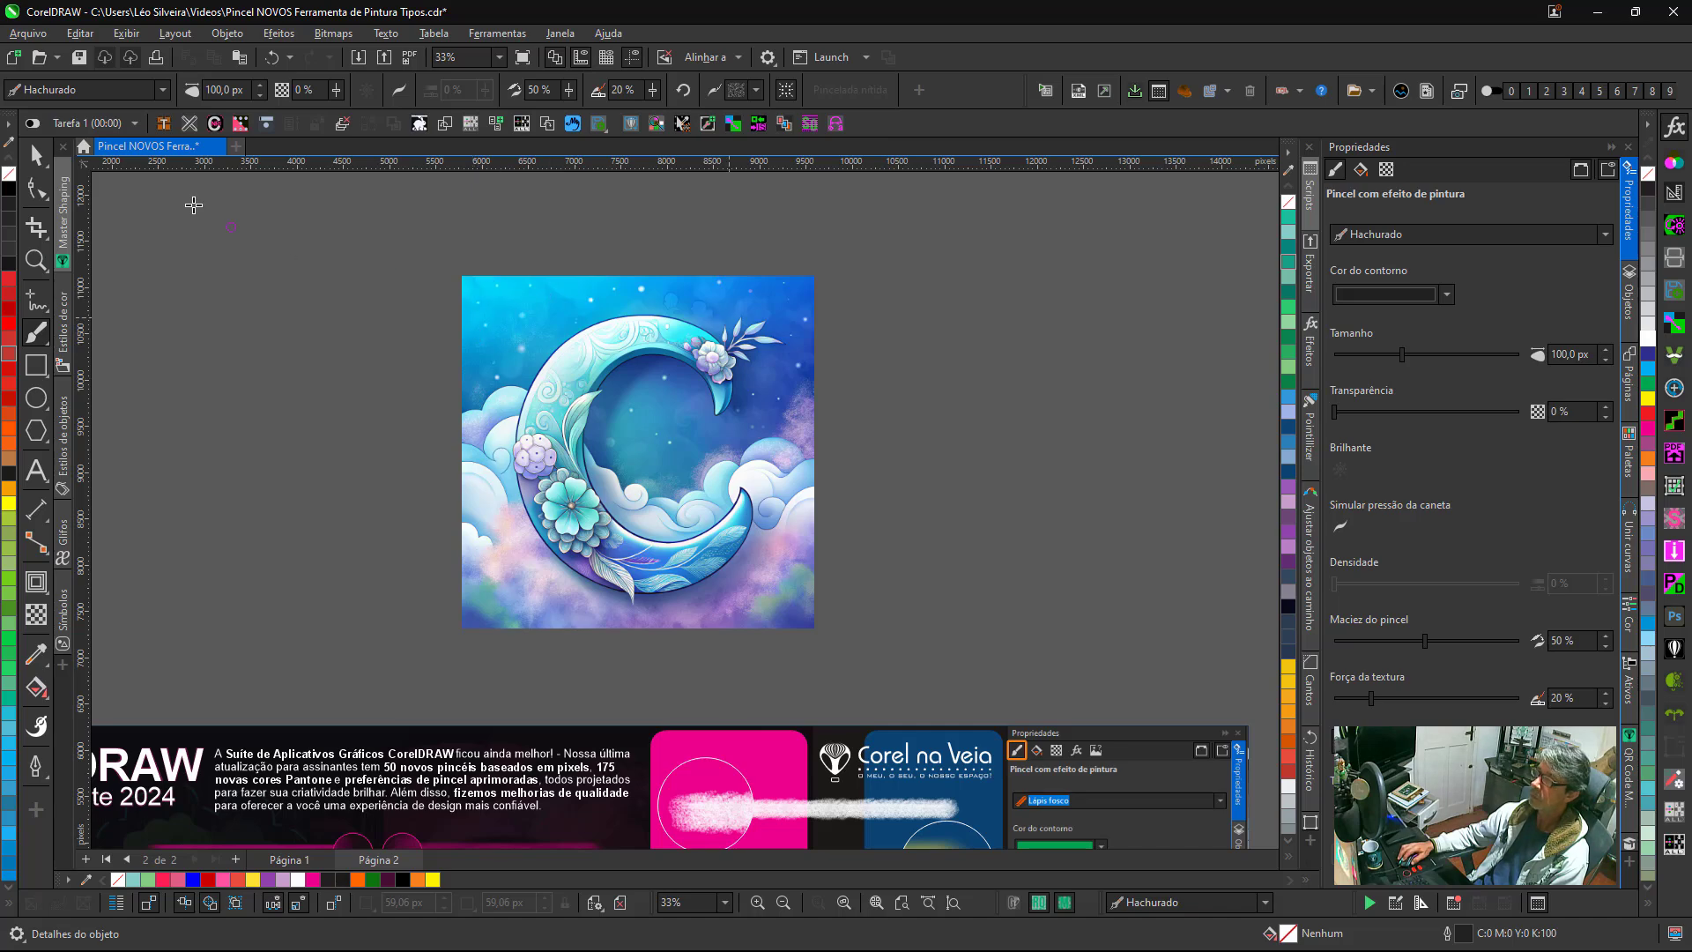
# Apply the Hachurado brush as a border around the letter C bitmap and enlarge the brush size to 509,98 px.
pyautogui.press('space')
pyautogui.click(777, 298)
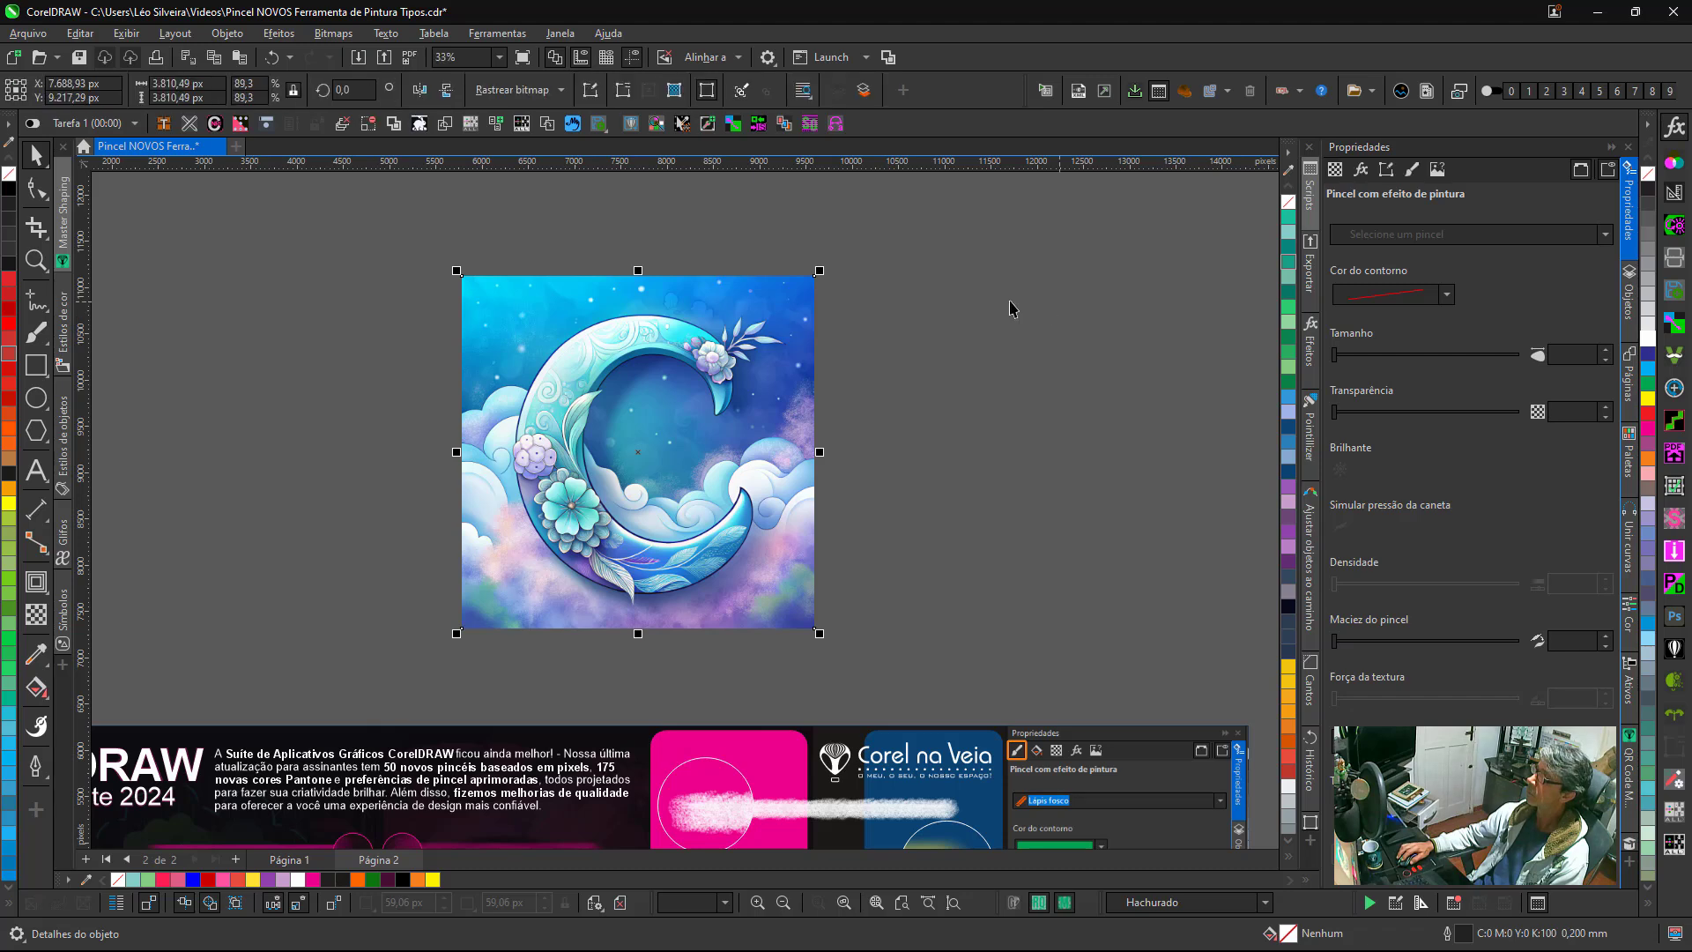
pyautogui.click(42, 337)
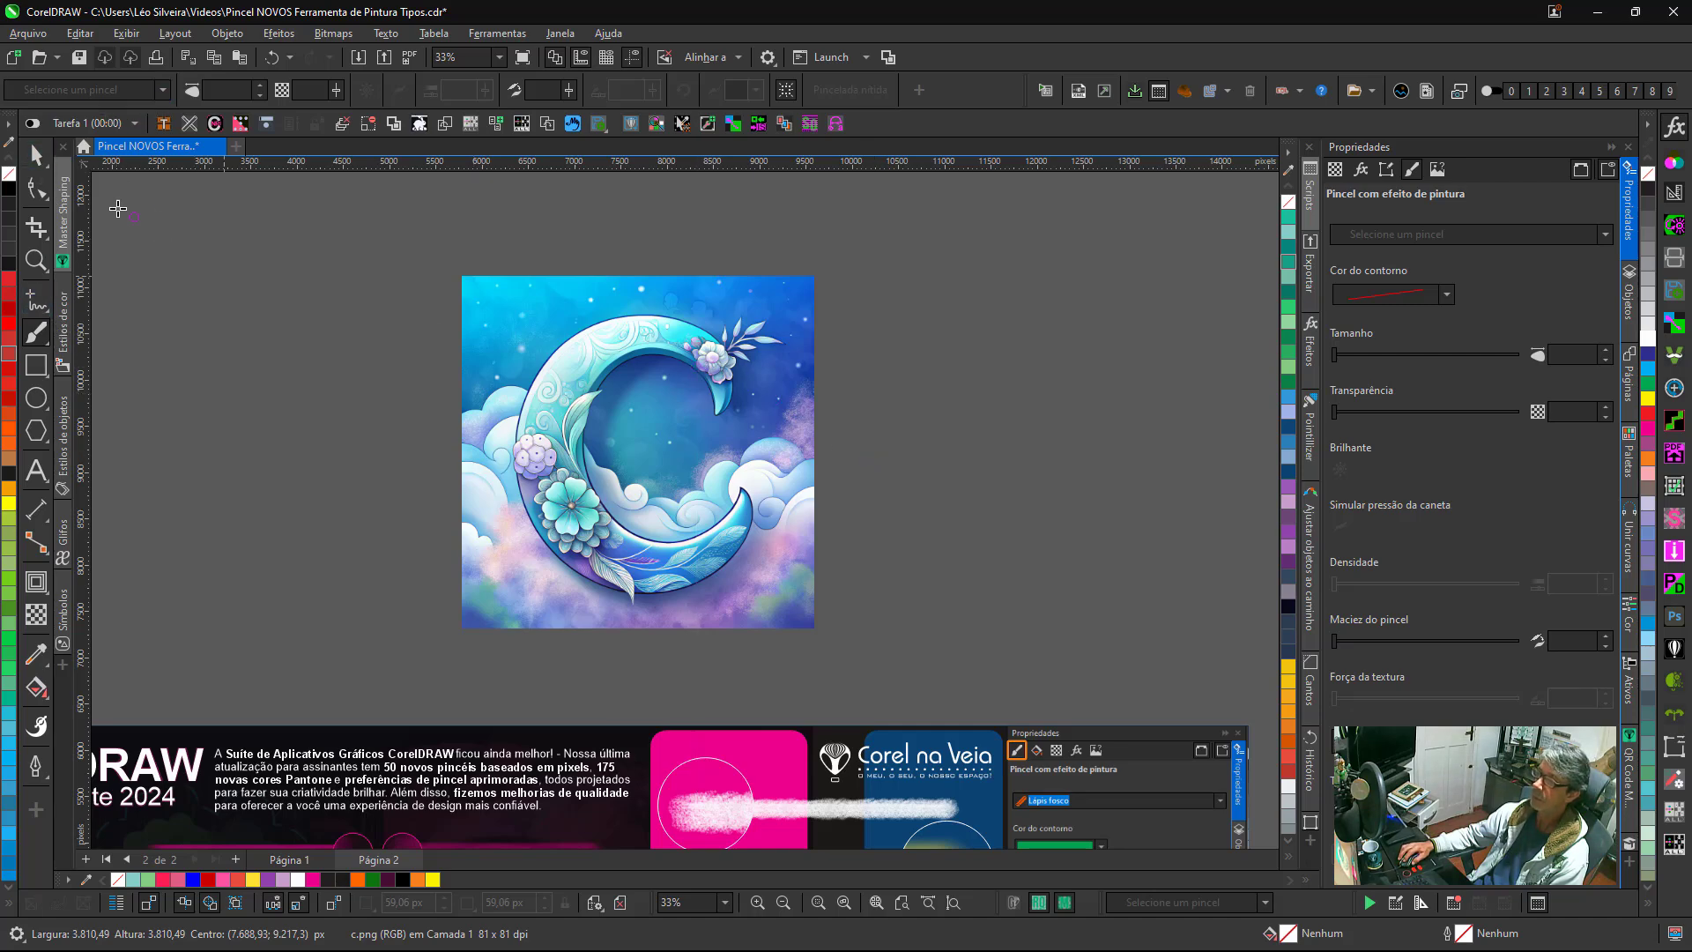
pyautogui.click(36, 155)
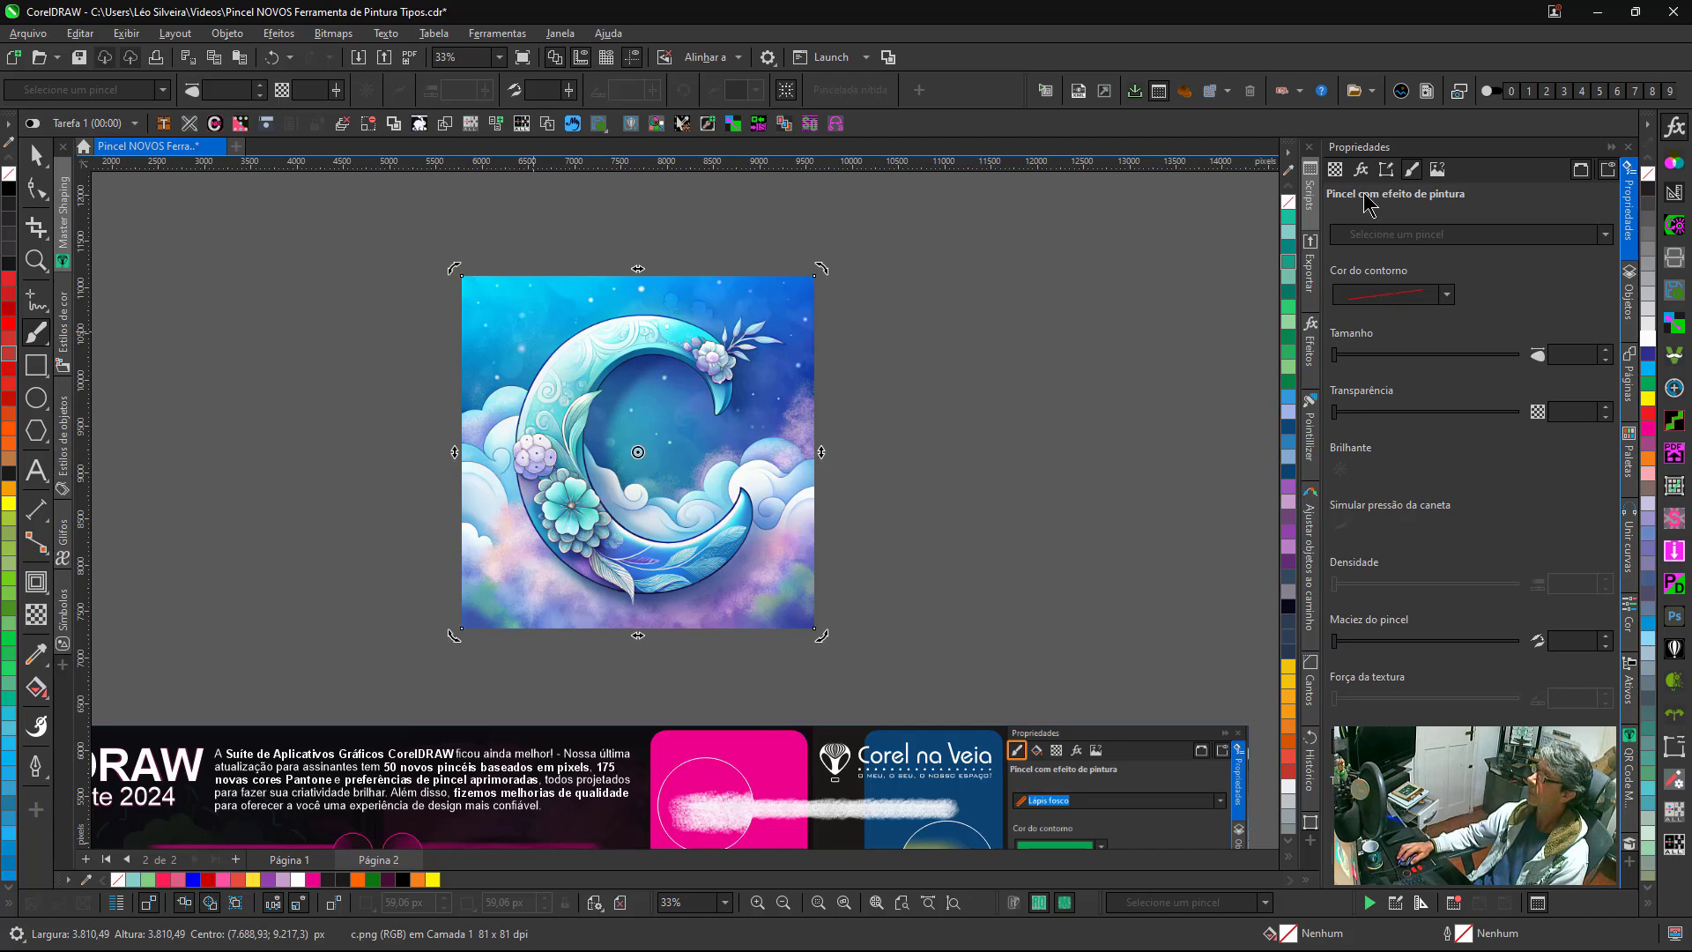
pyautogui.press('space')
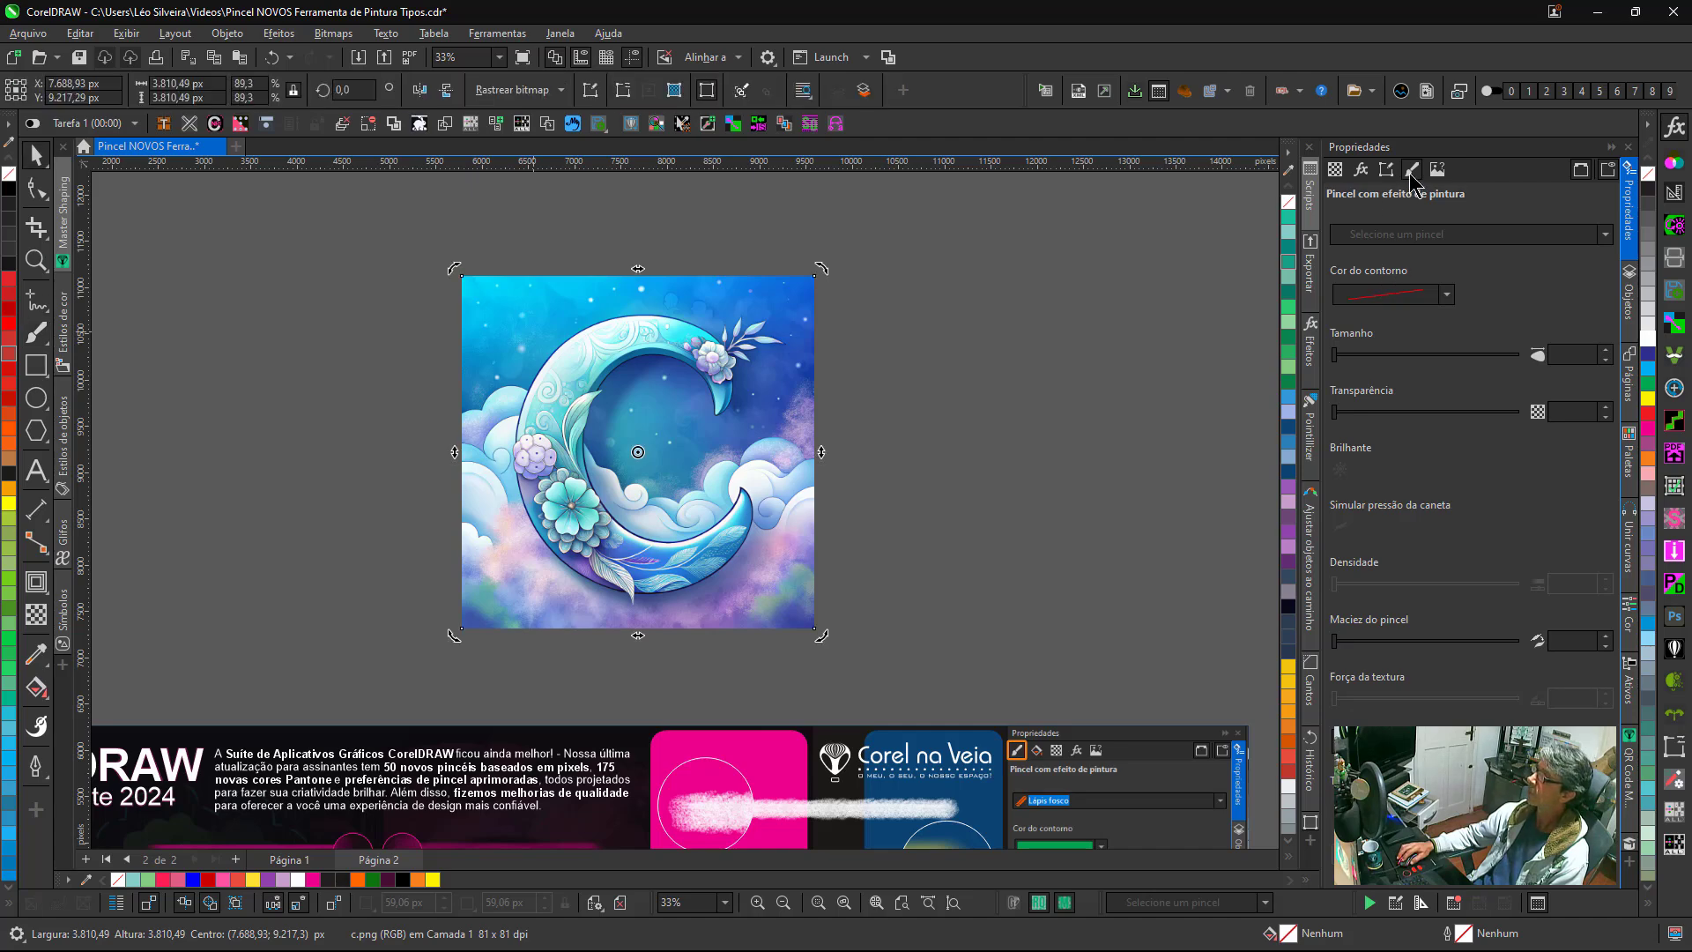
pyautogui.click(1388, 356)
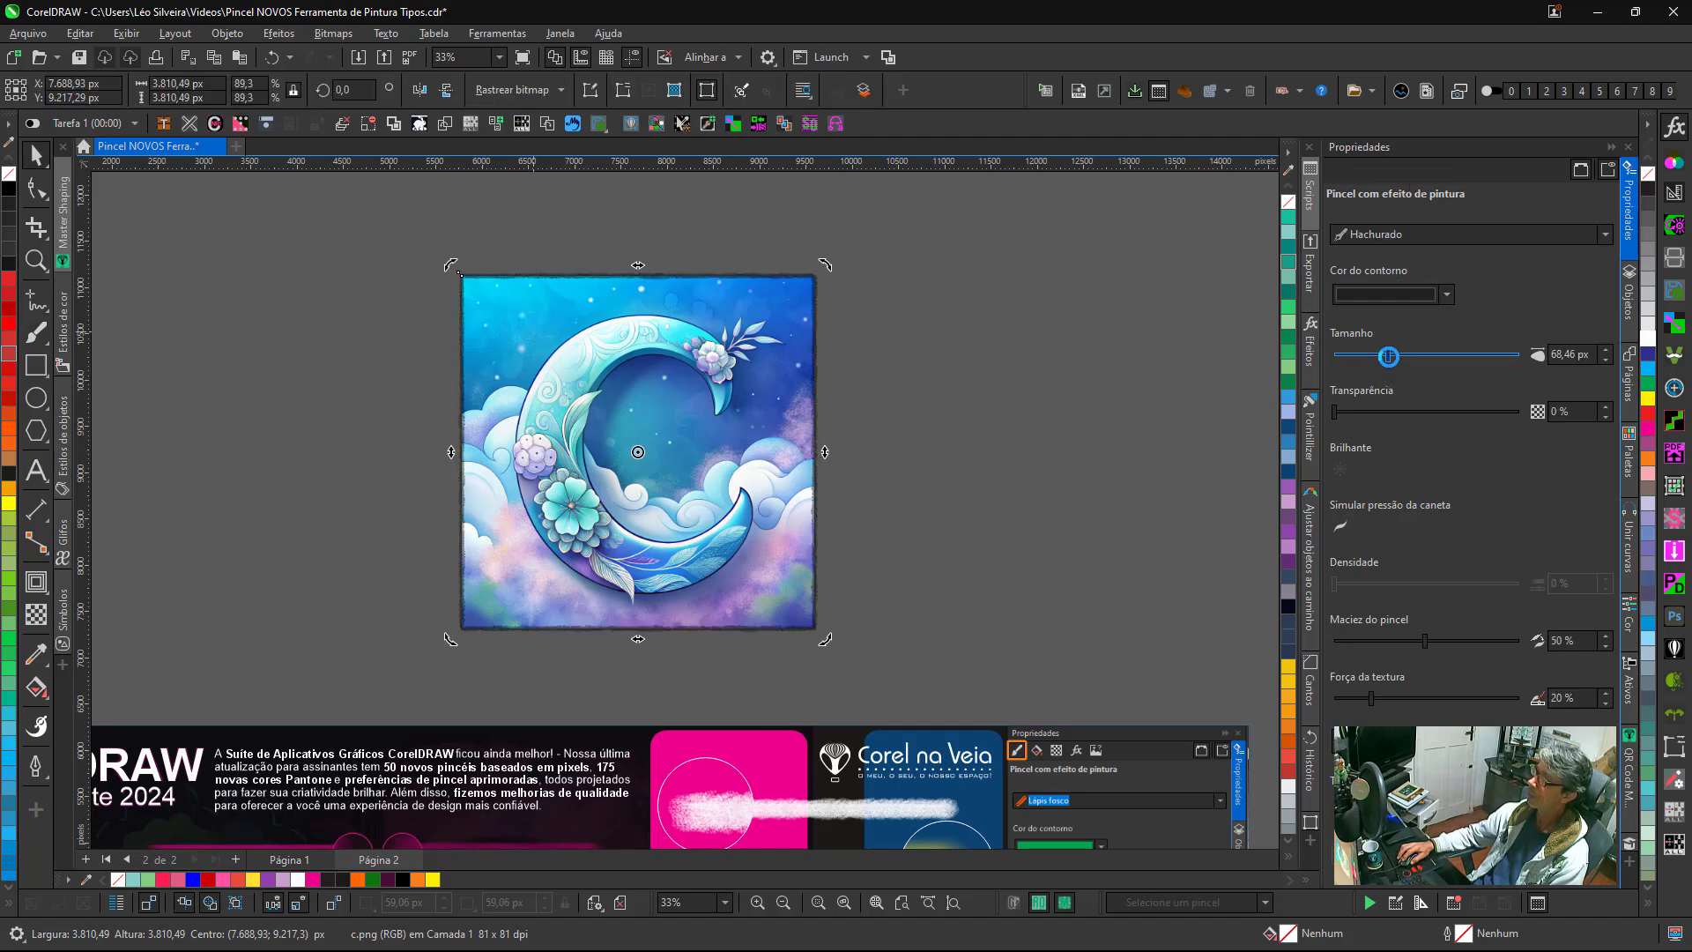
pyautogui.click(1421, 354)
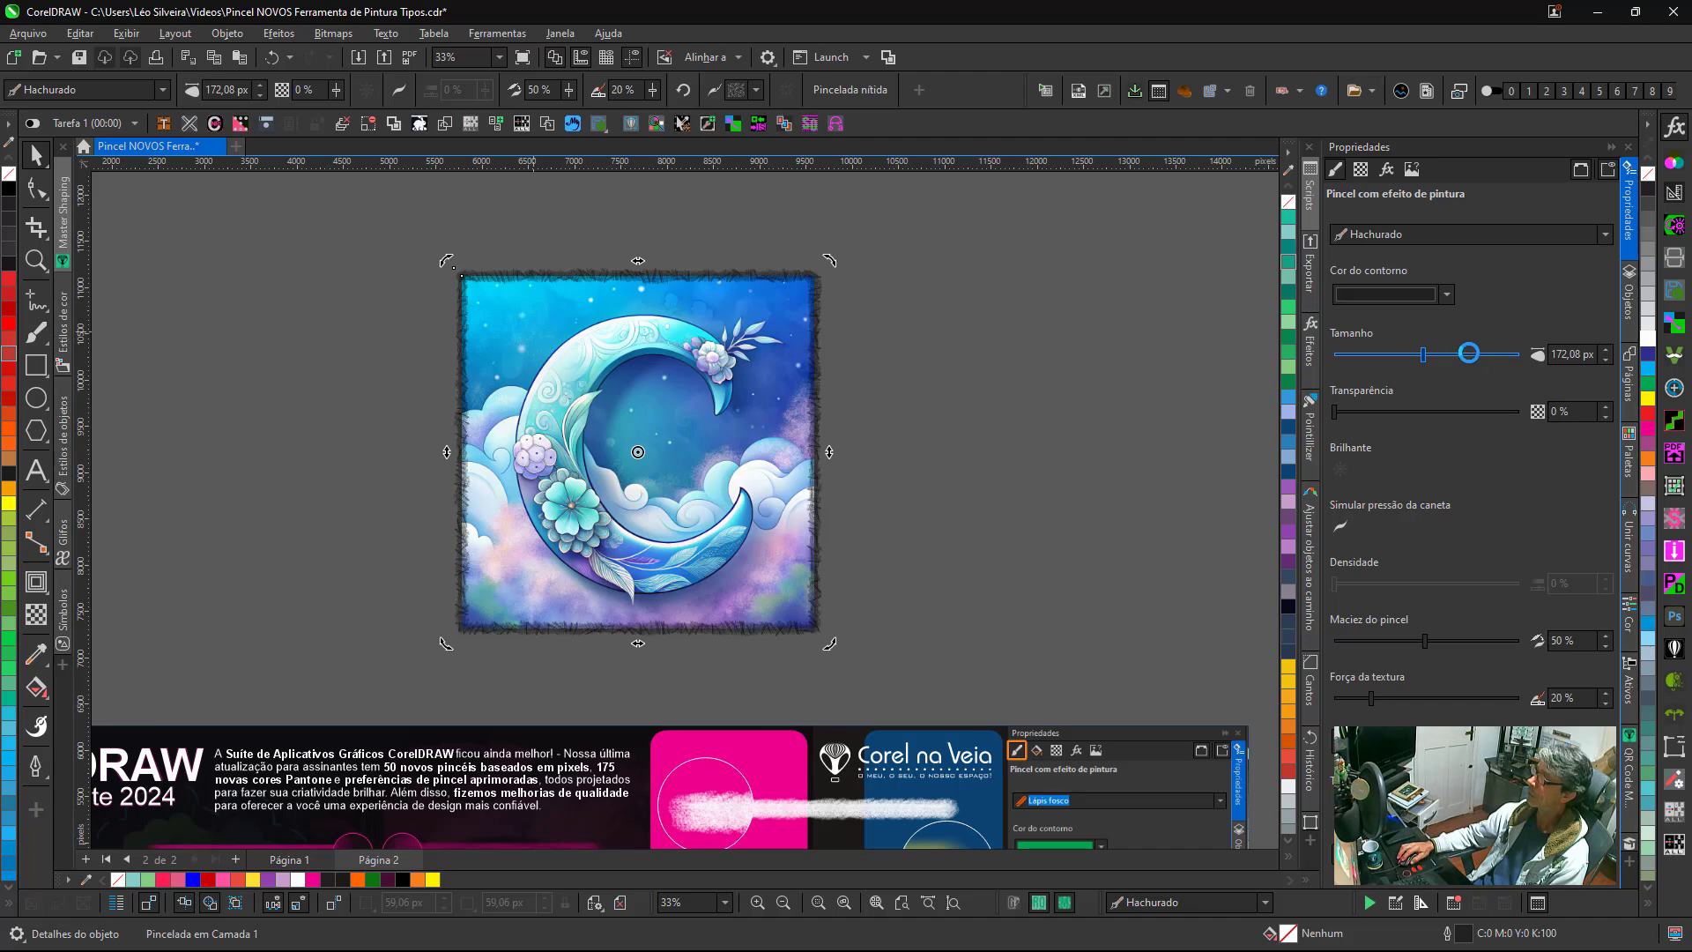
pyautogui.click(1470, 356)
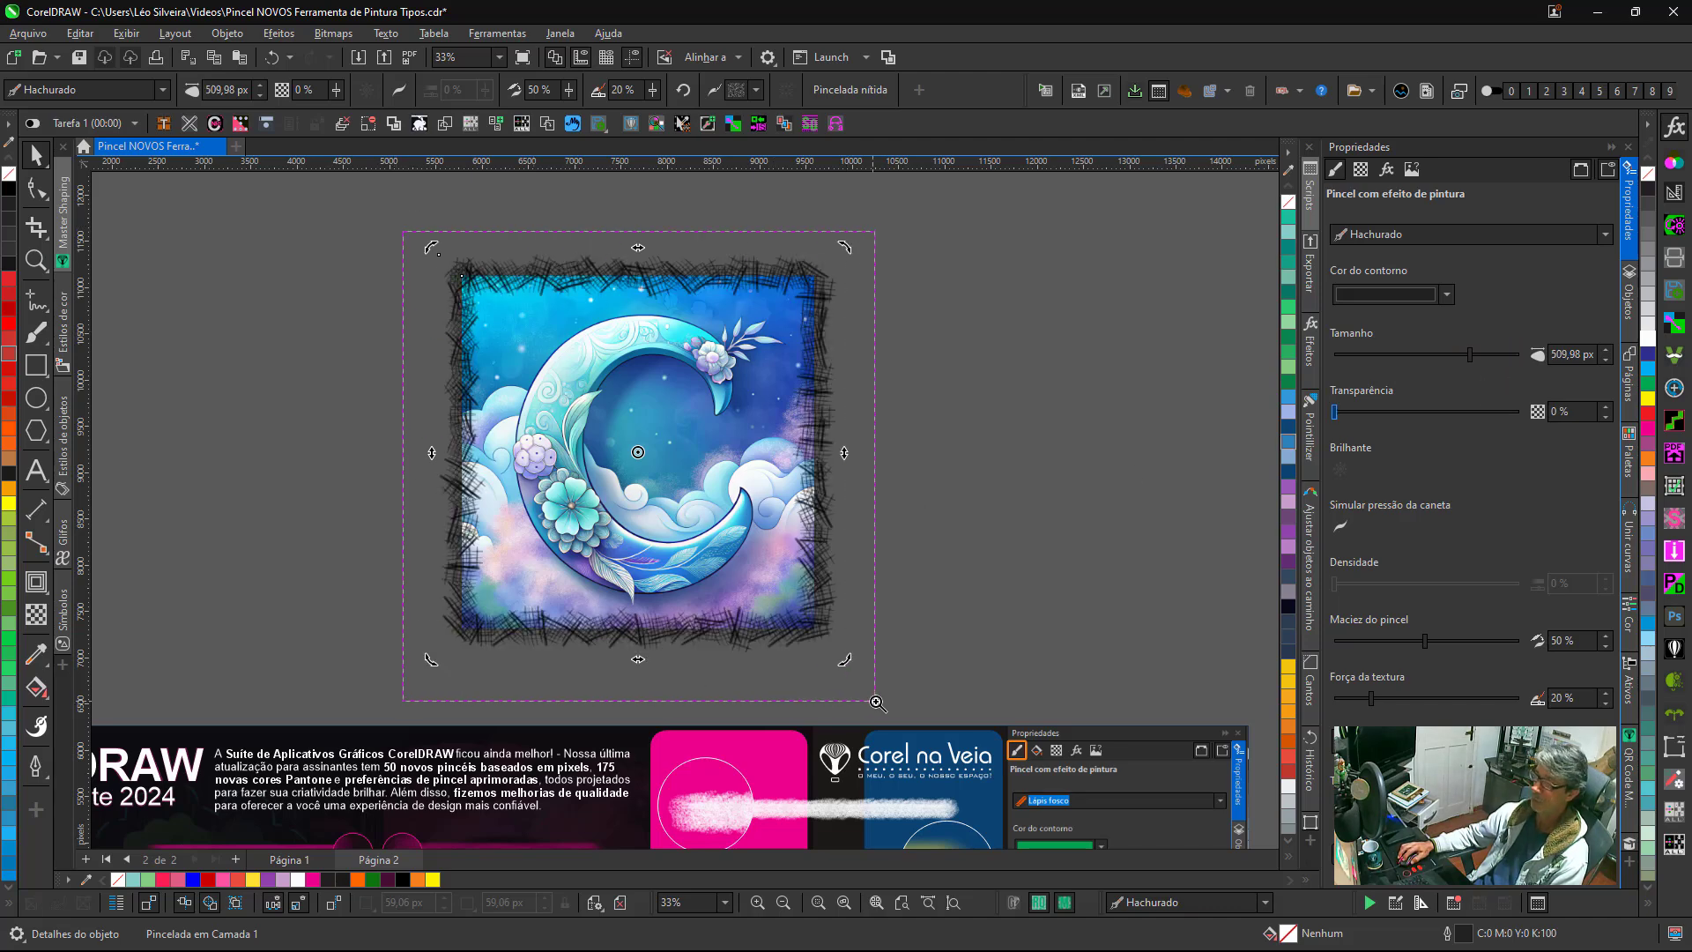
pyautogui.hotkey('shift', 'F2')
pyautogui.click(942, 411)
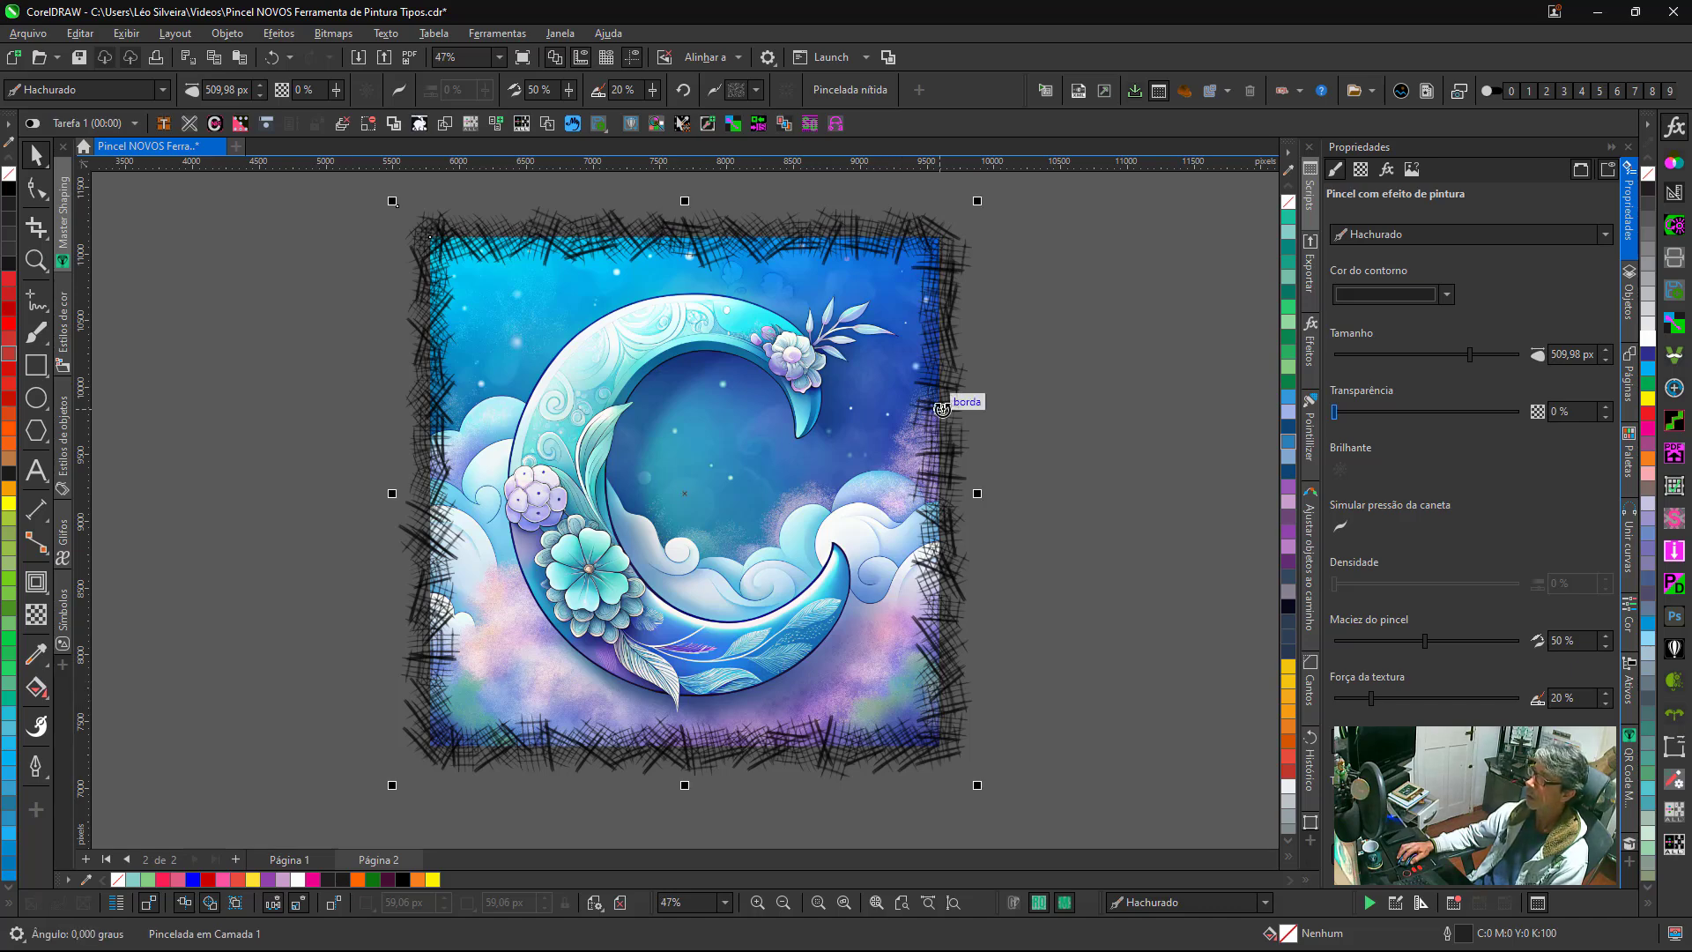
# Change the letter C bitmap's border brush to Impressionista from the Óleos category, trying orange before colouring it Blue (#0000FF).
pyautogui.click(1478, 252)
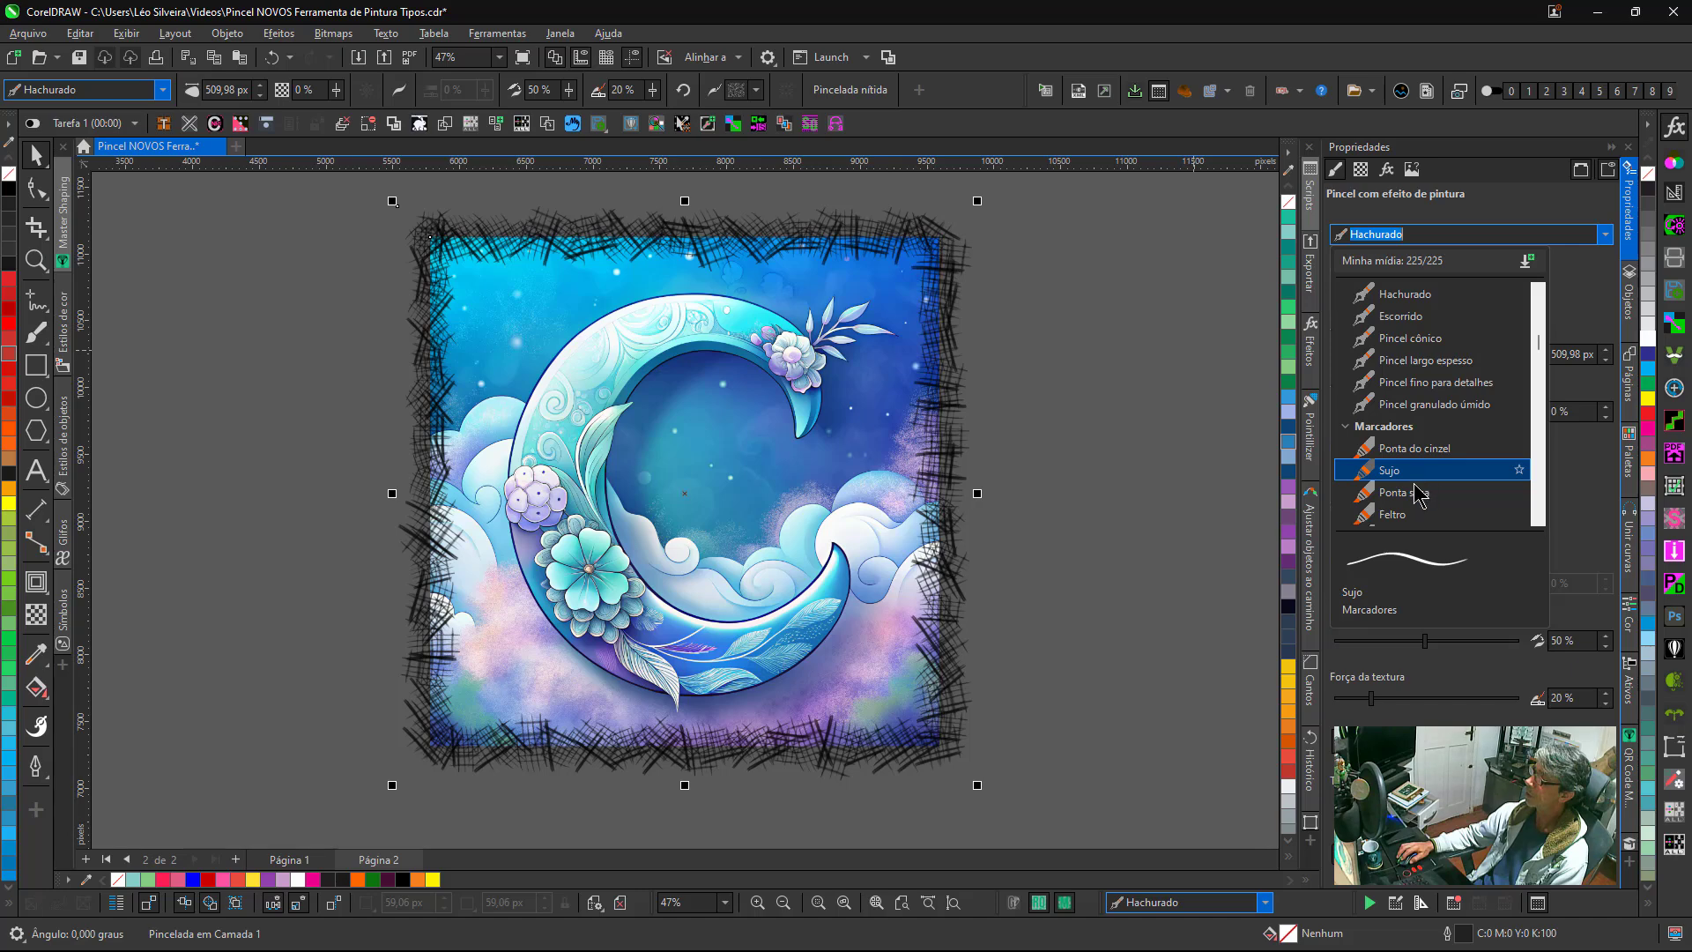
pyautogui.scroll(-3, 1415, 493)
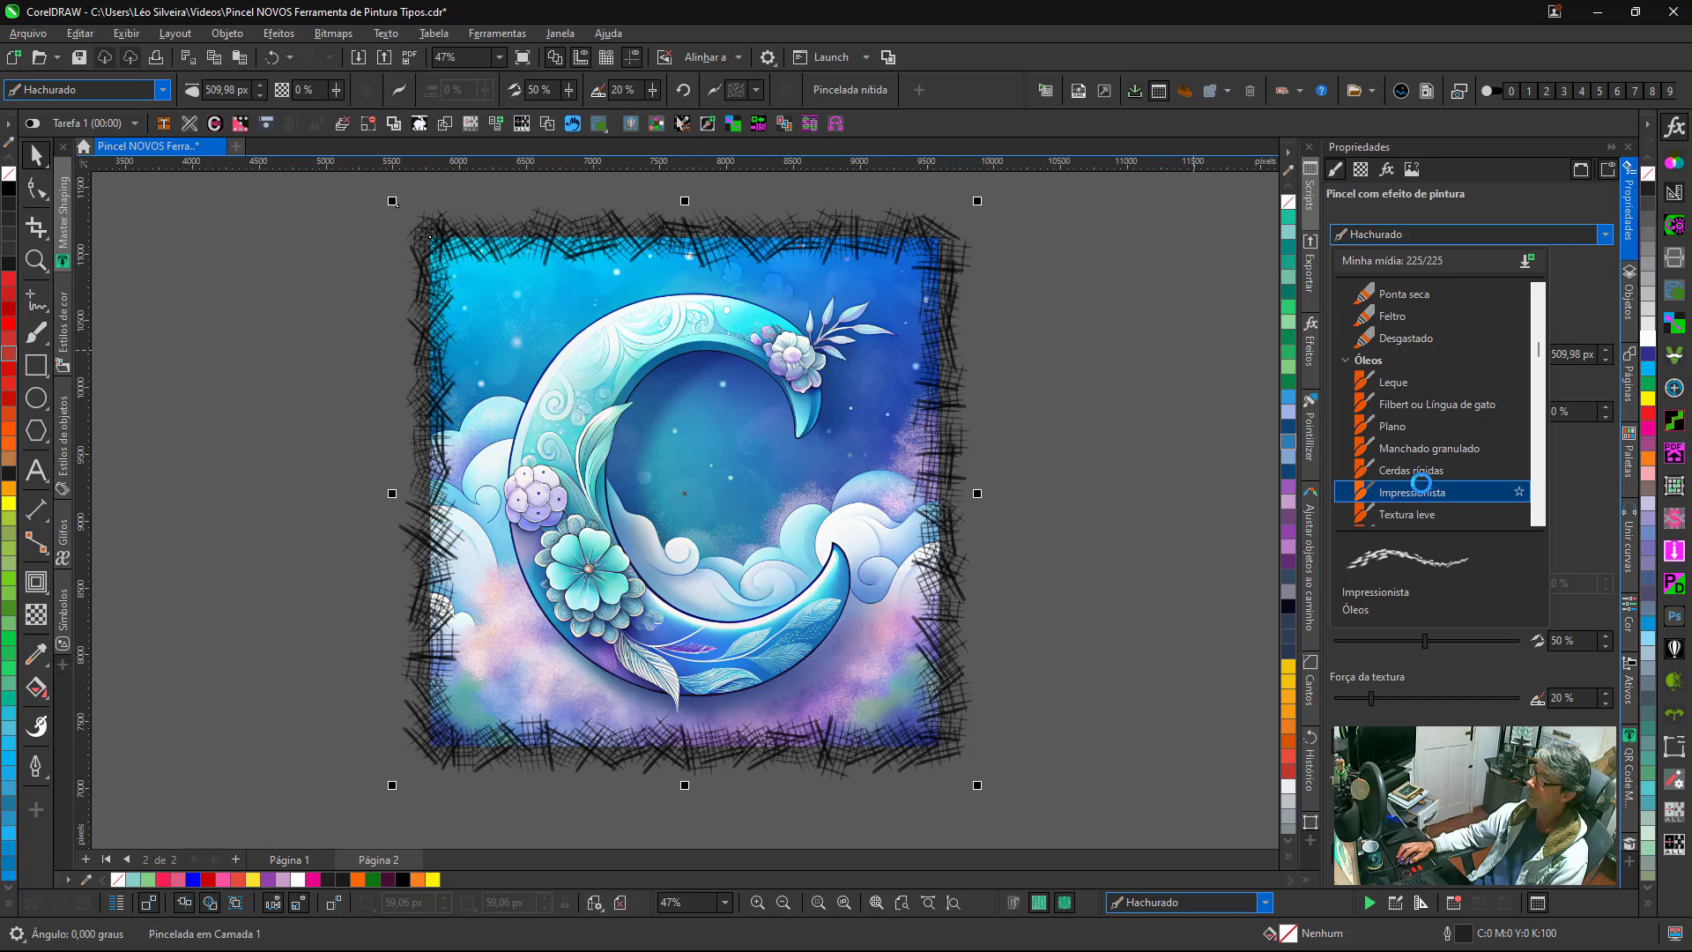
pyautogui.click(1422, 483)
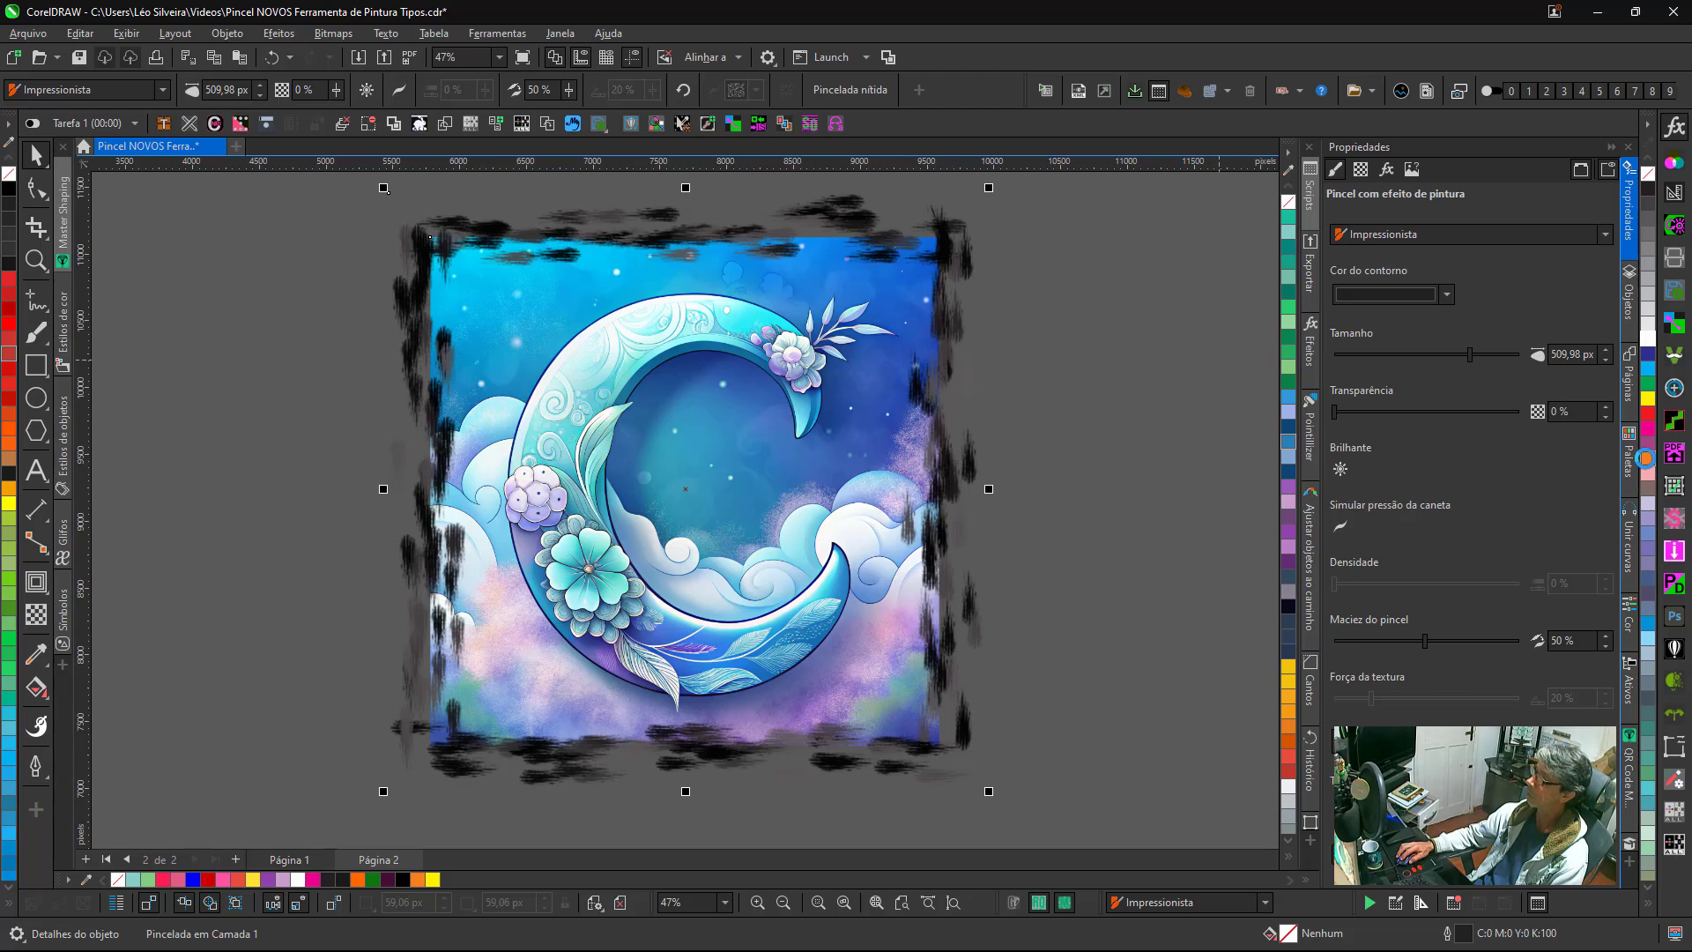
pyautogui.click(1645, 457)
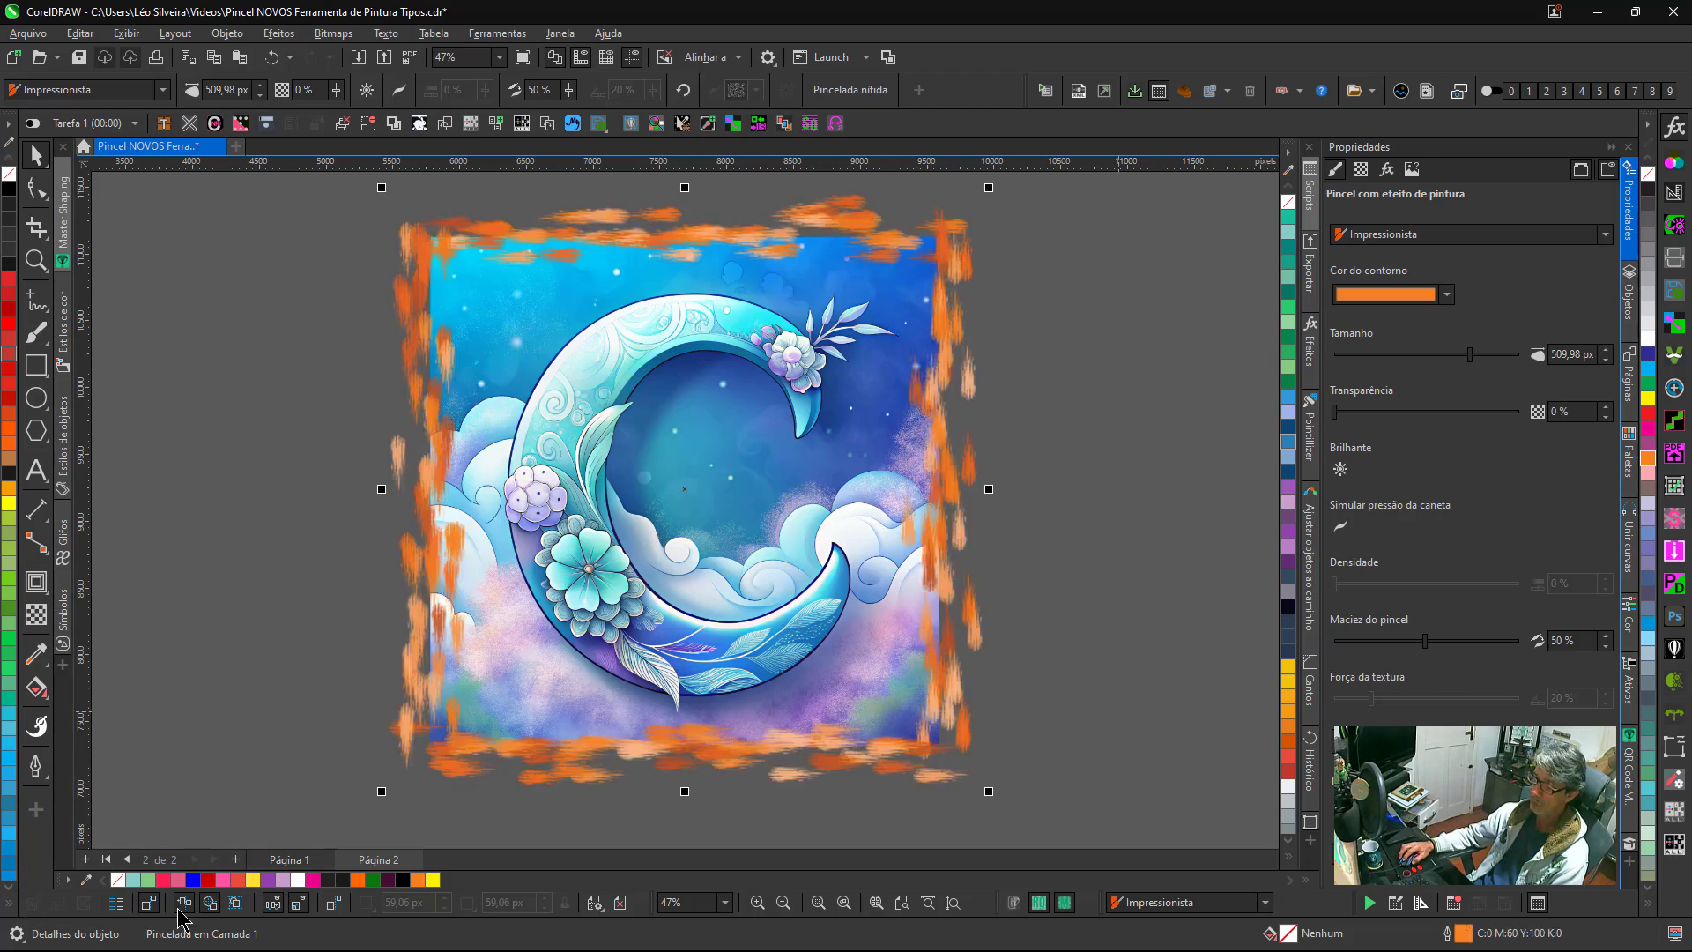
pyautogui.click(192, 879)
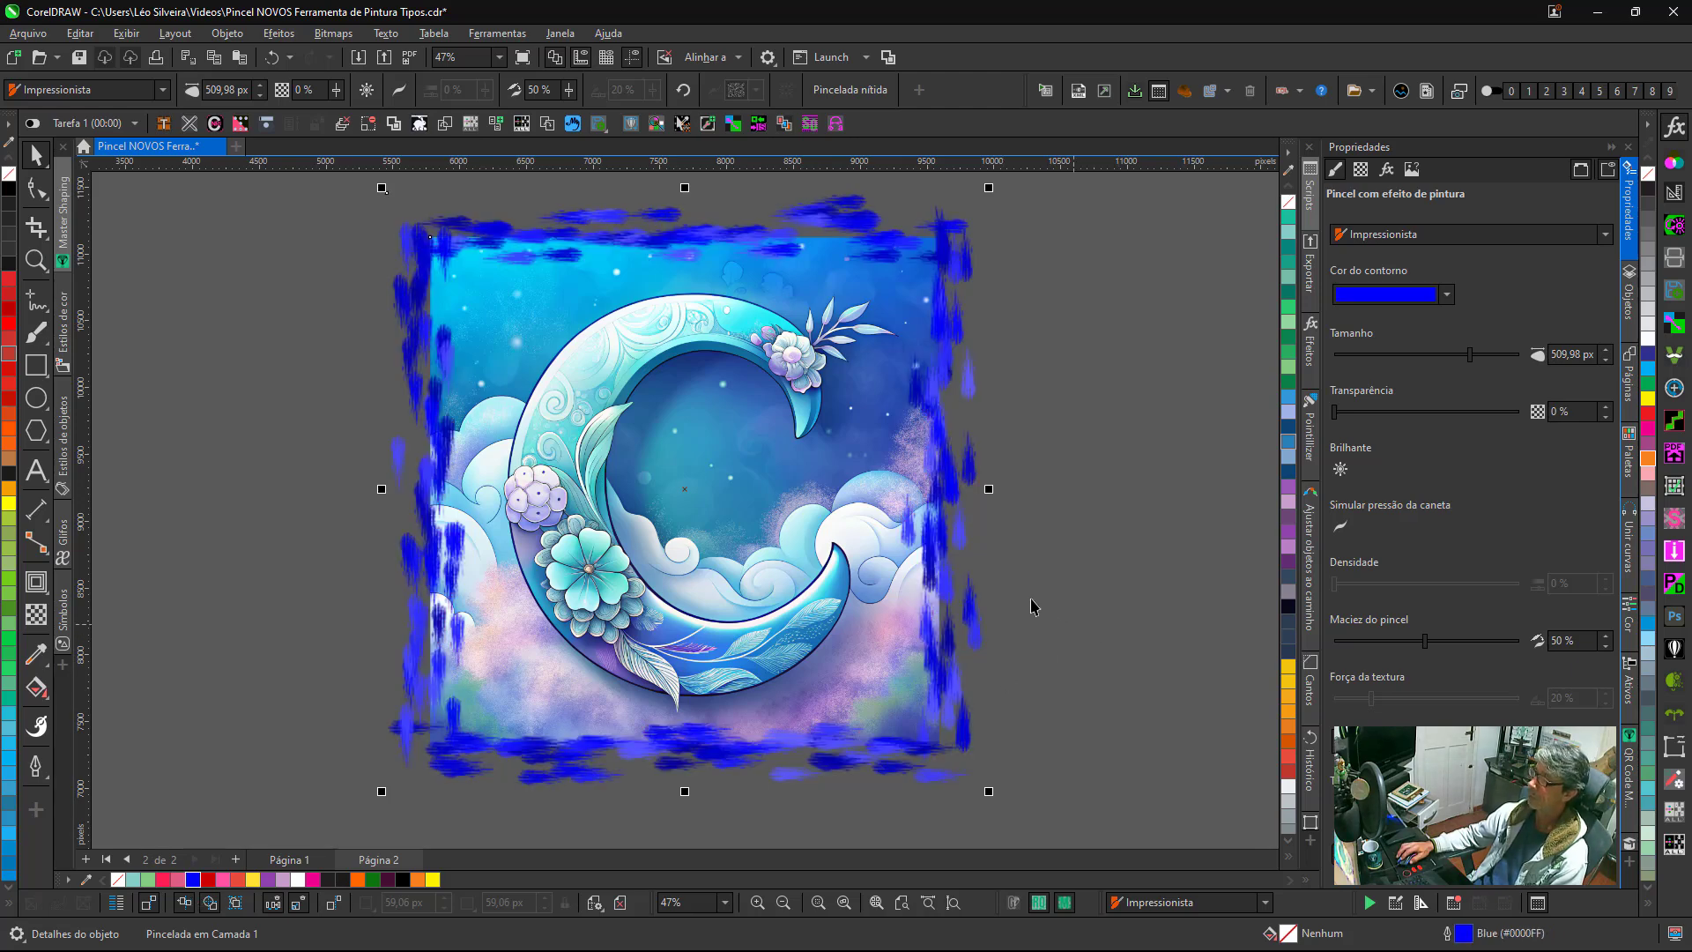
# Group the letter C bitmap with its Impressionista border and move the group about 977 px left and back again.
pyautogui.rightClick(914, 448)
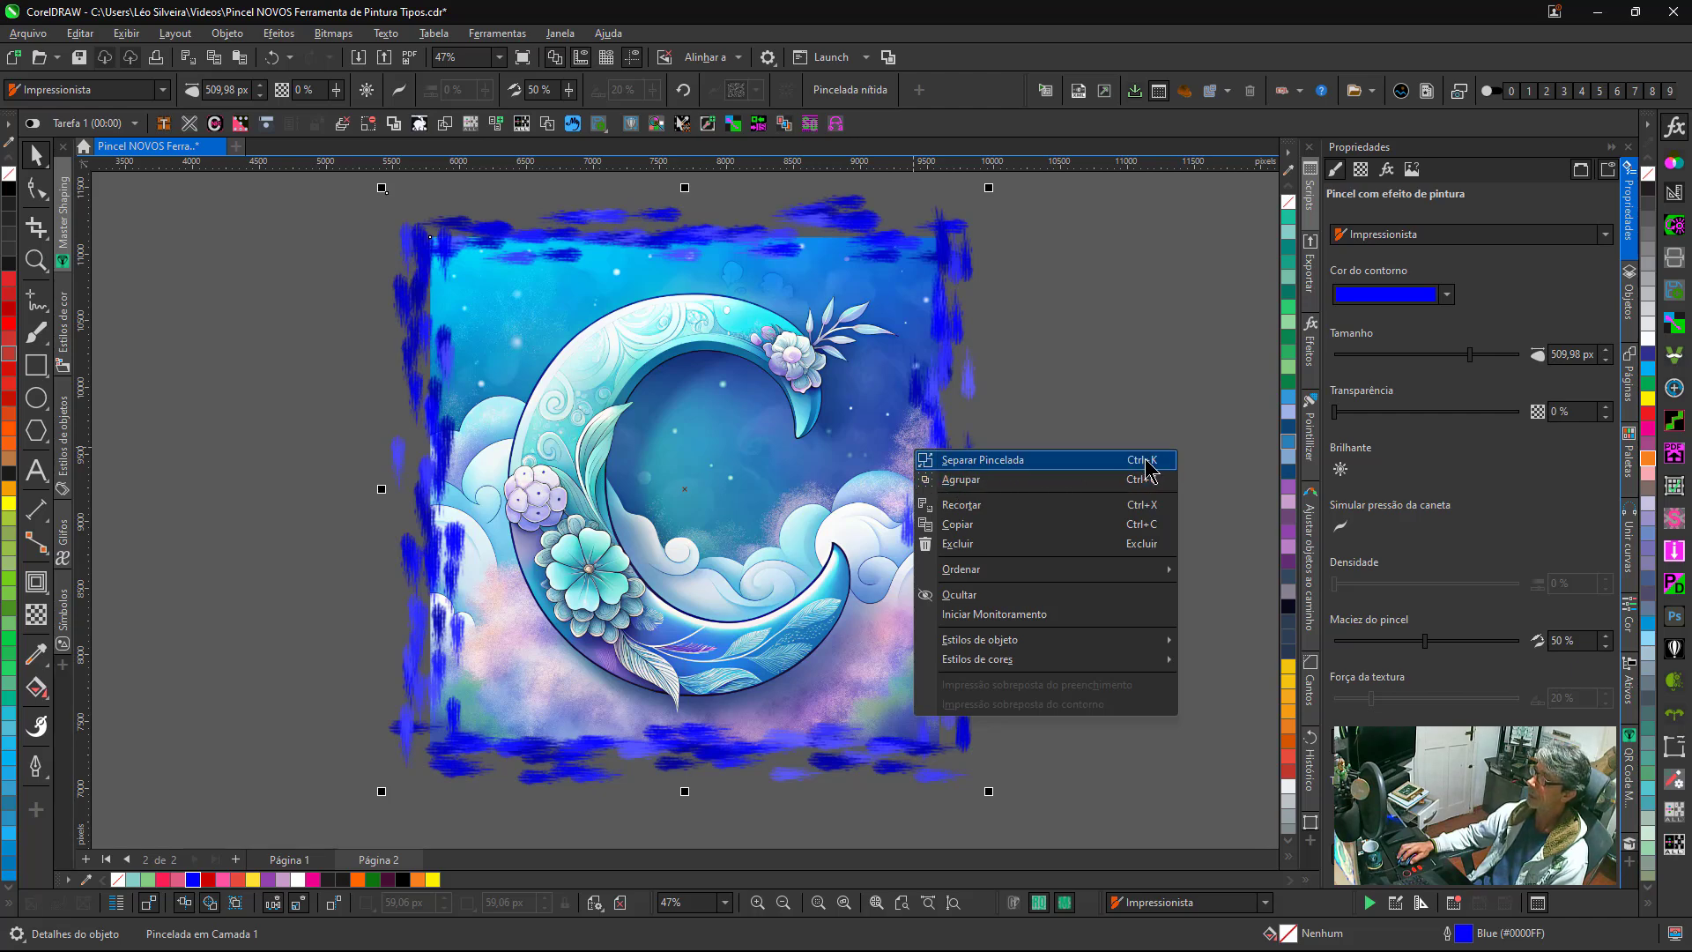
pyautogui.click(1039, 482)
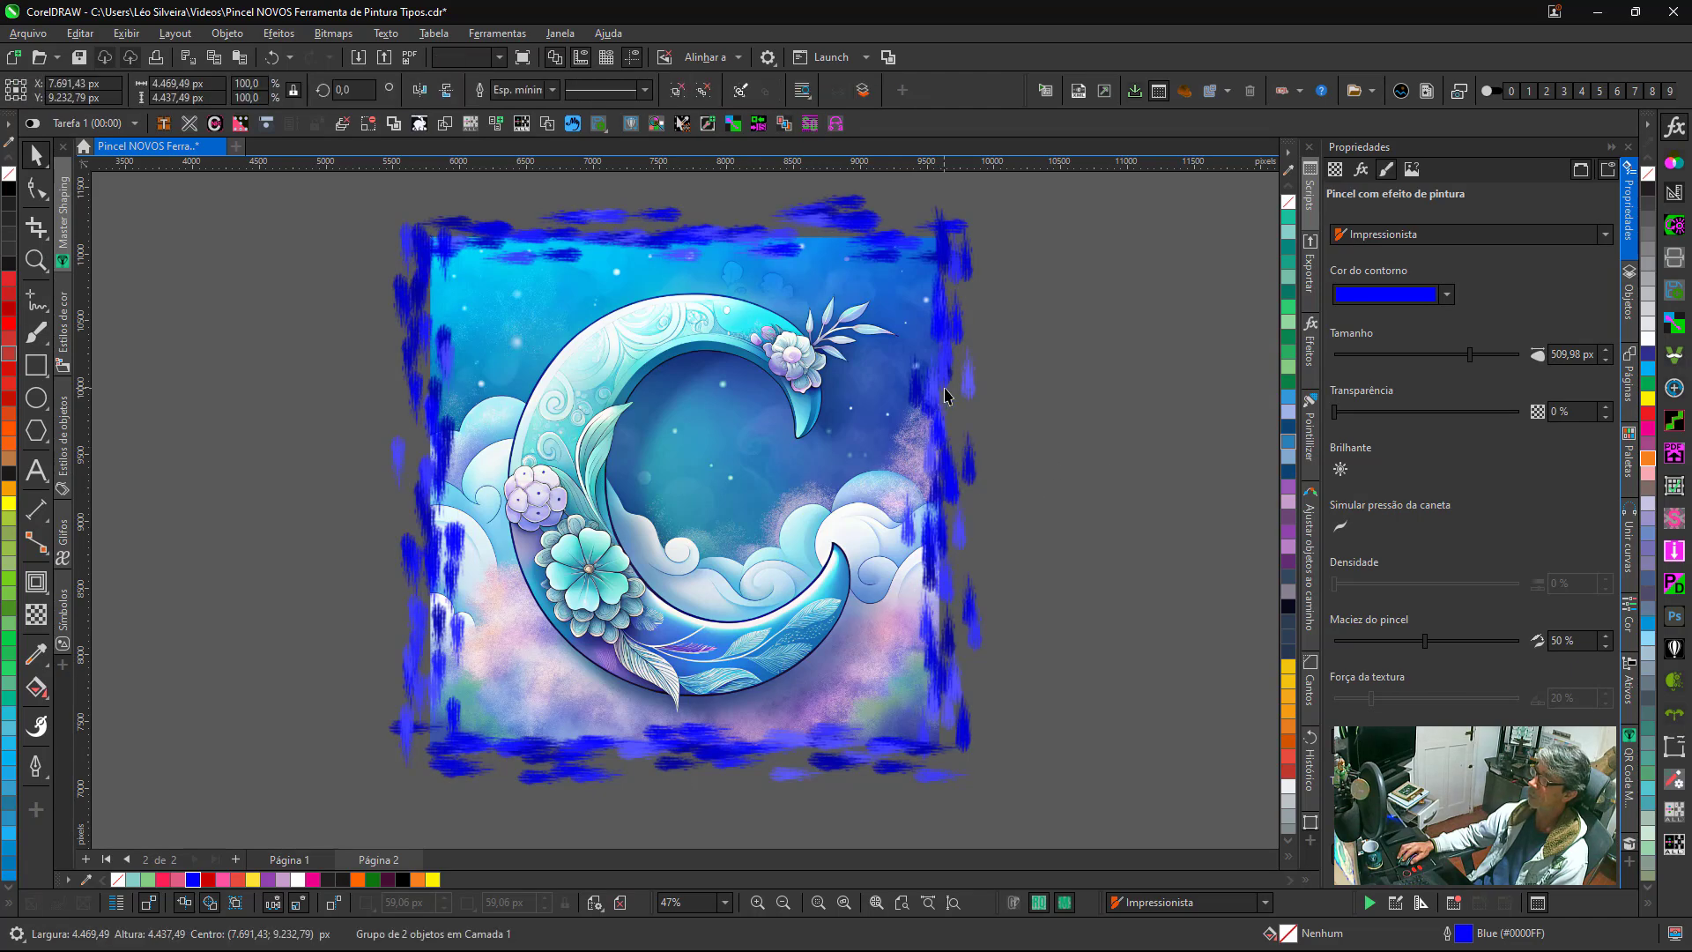
pyautogui.moveTo(945, 394); pyautogui.dragTo(850, 396)
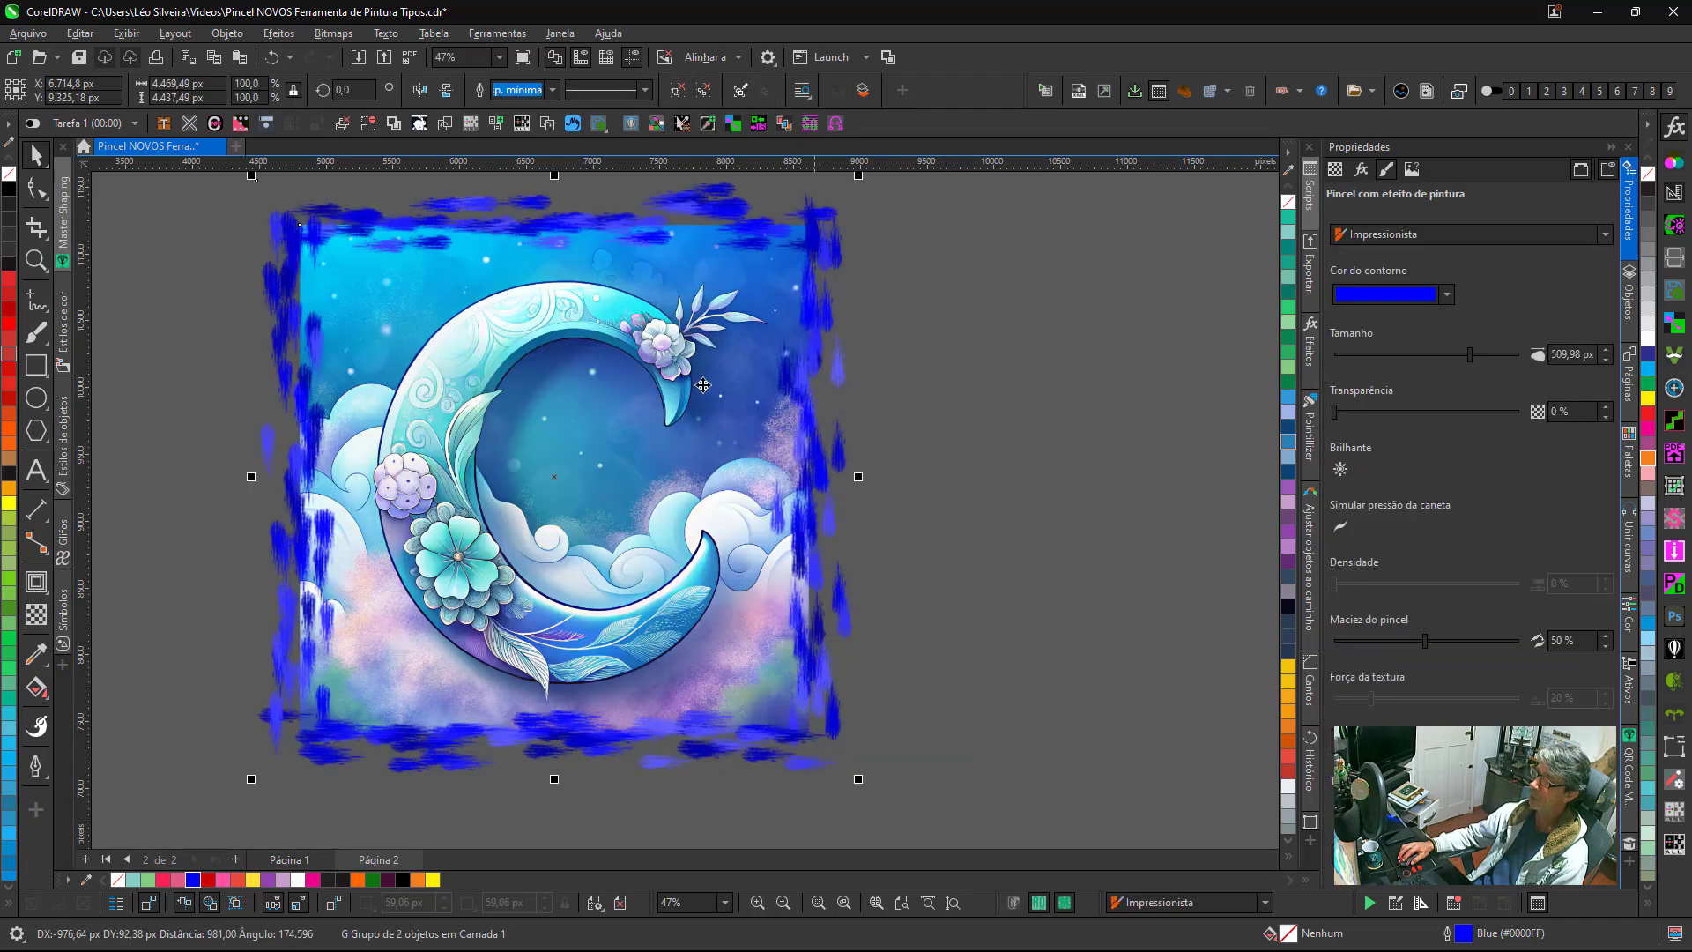
pyautogui.moveTo(703, 386); pyautogui.dragTo(830, 412)
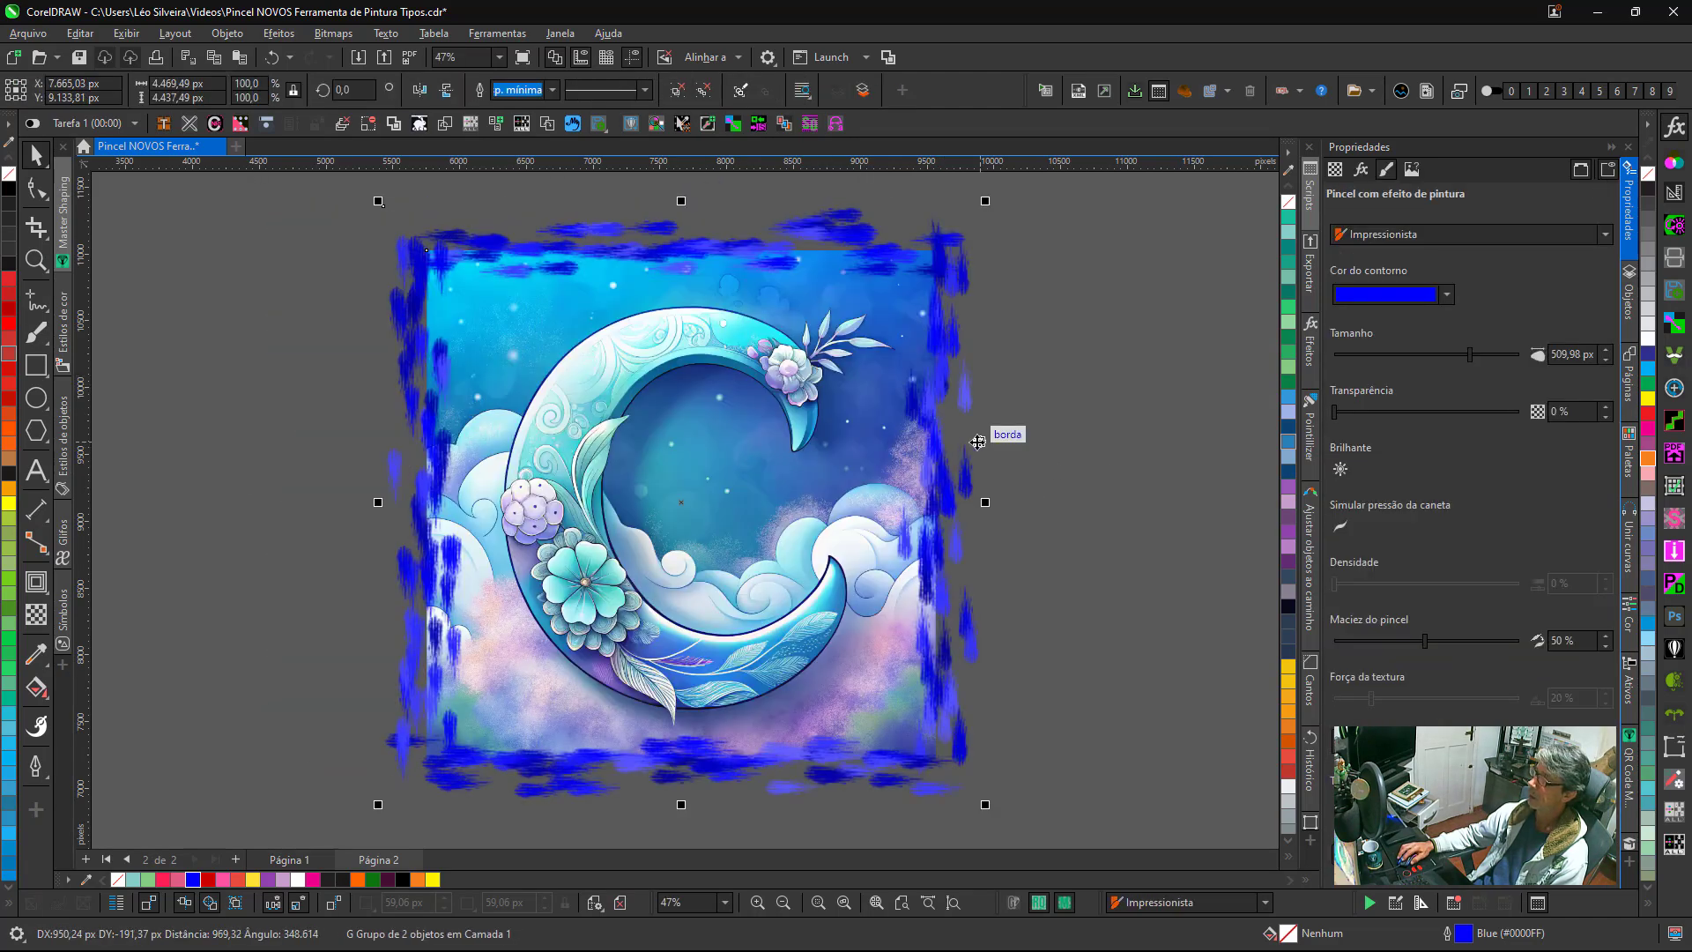
# Ungroup the letter C bitmap and its border, and break the Impressionista brushstroke apart from the bitmap.
pyautogui.rightClick(936, 414)
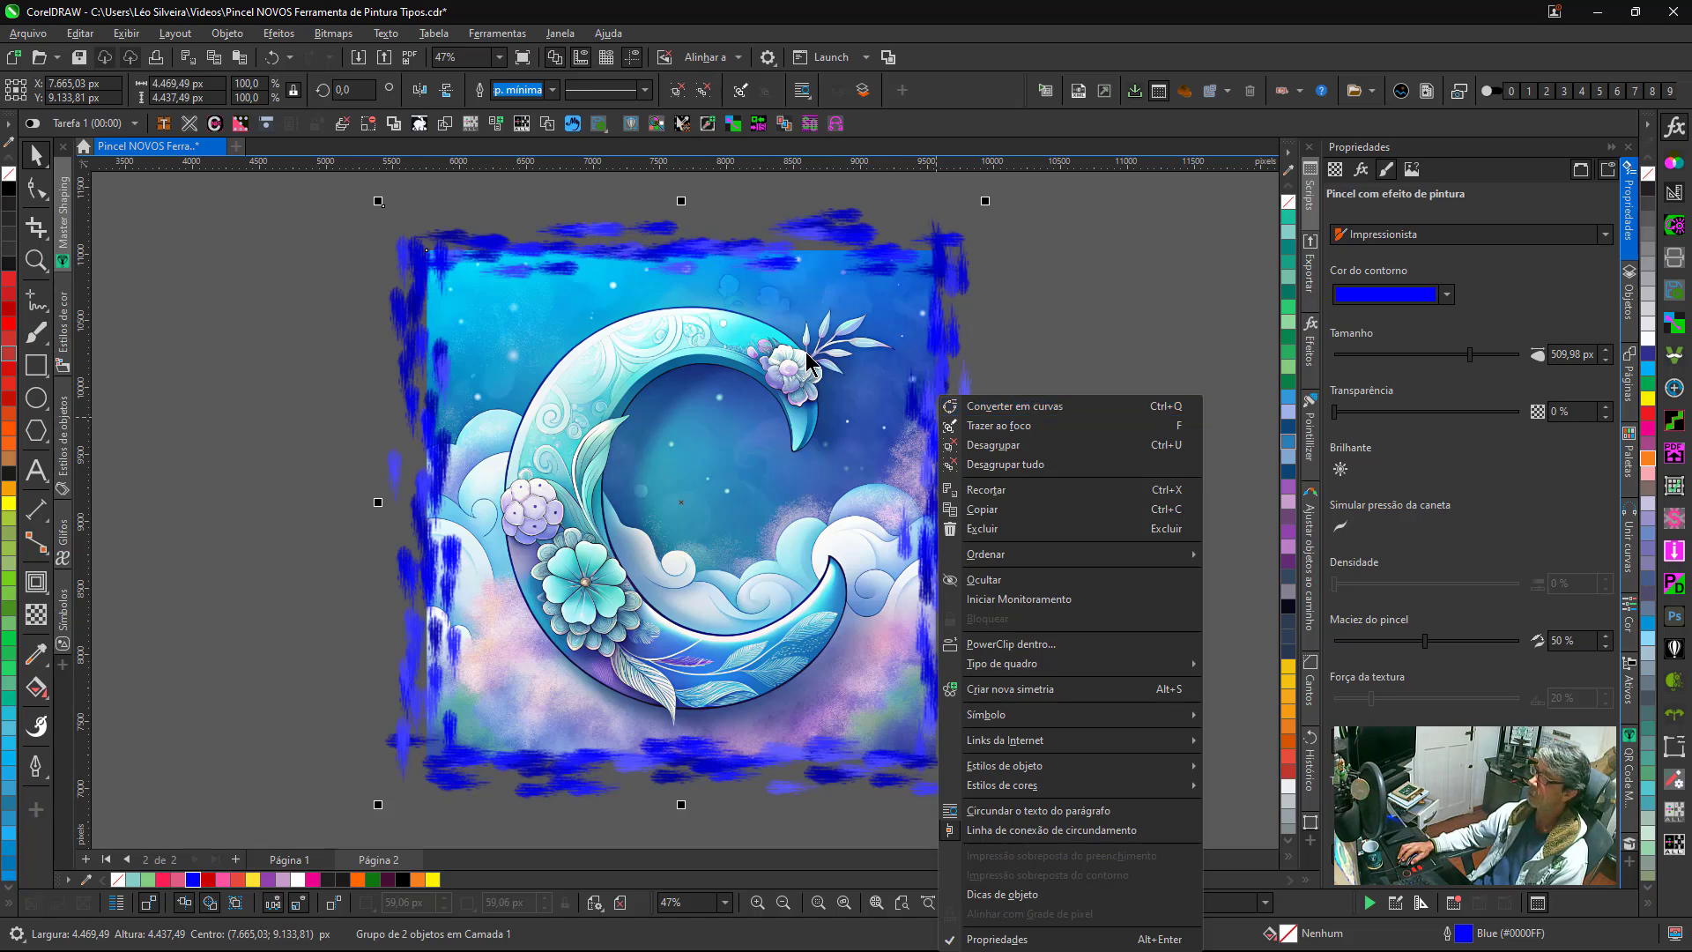
pyautogui.moveTo(1005, 662)
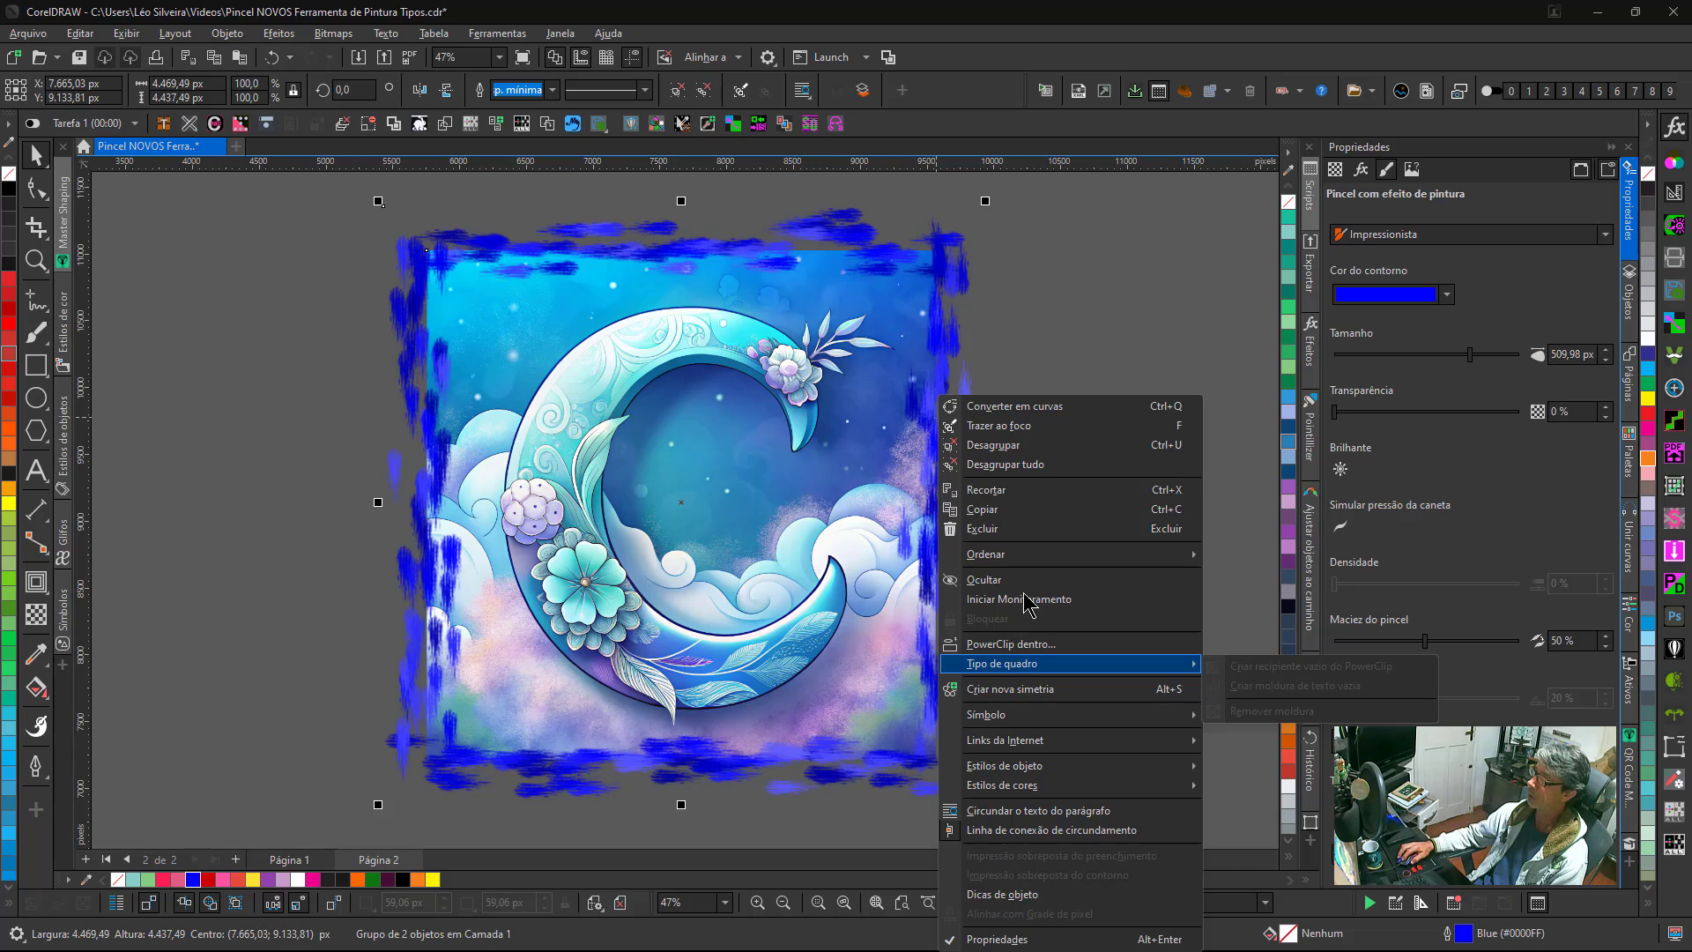
pyautogui.click(1052, 446)
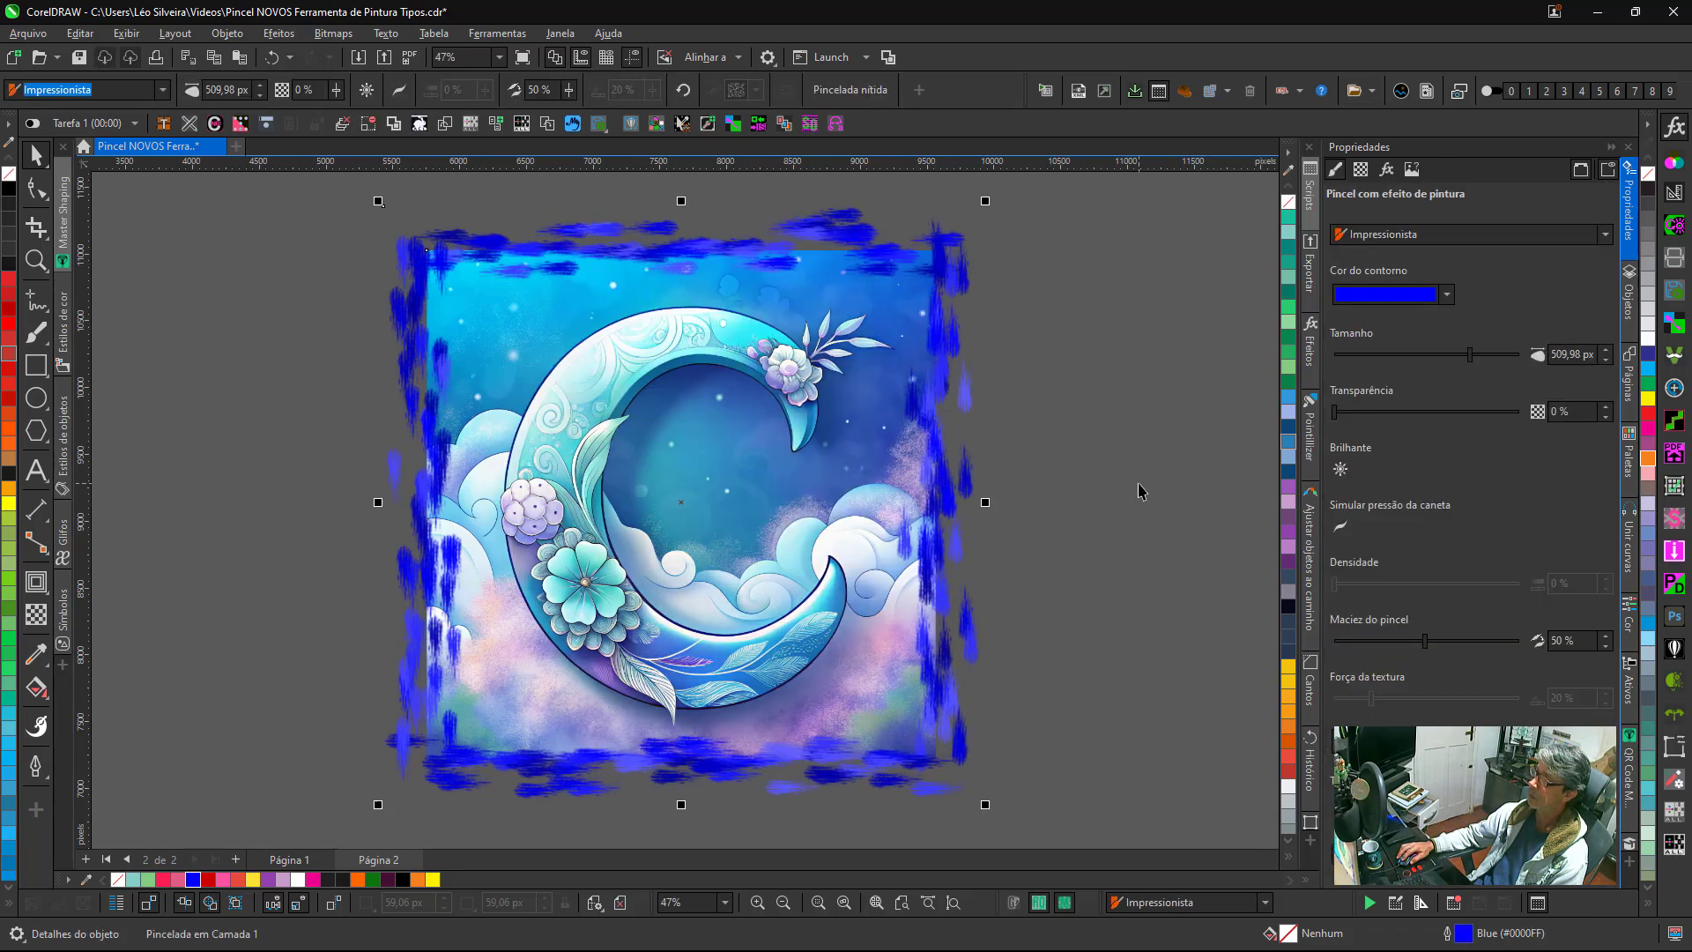
pyautogui.rightClick(950, 271)
pyautogui.click(983, 283)
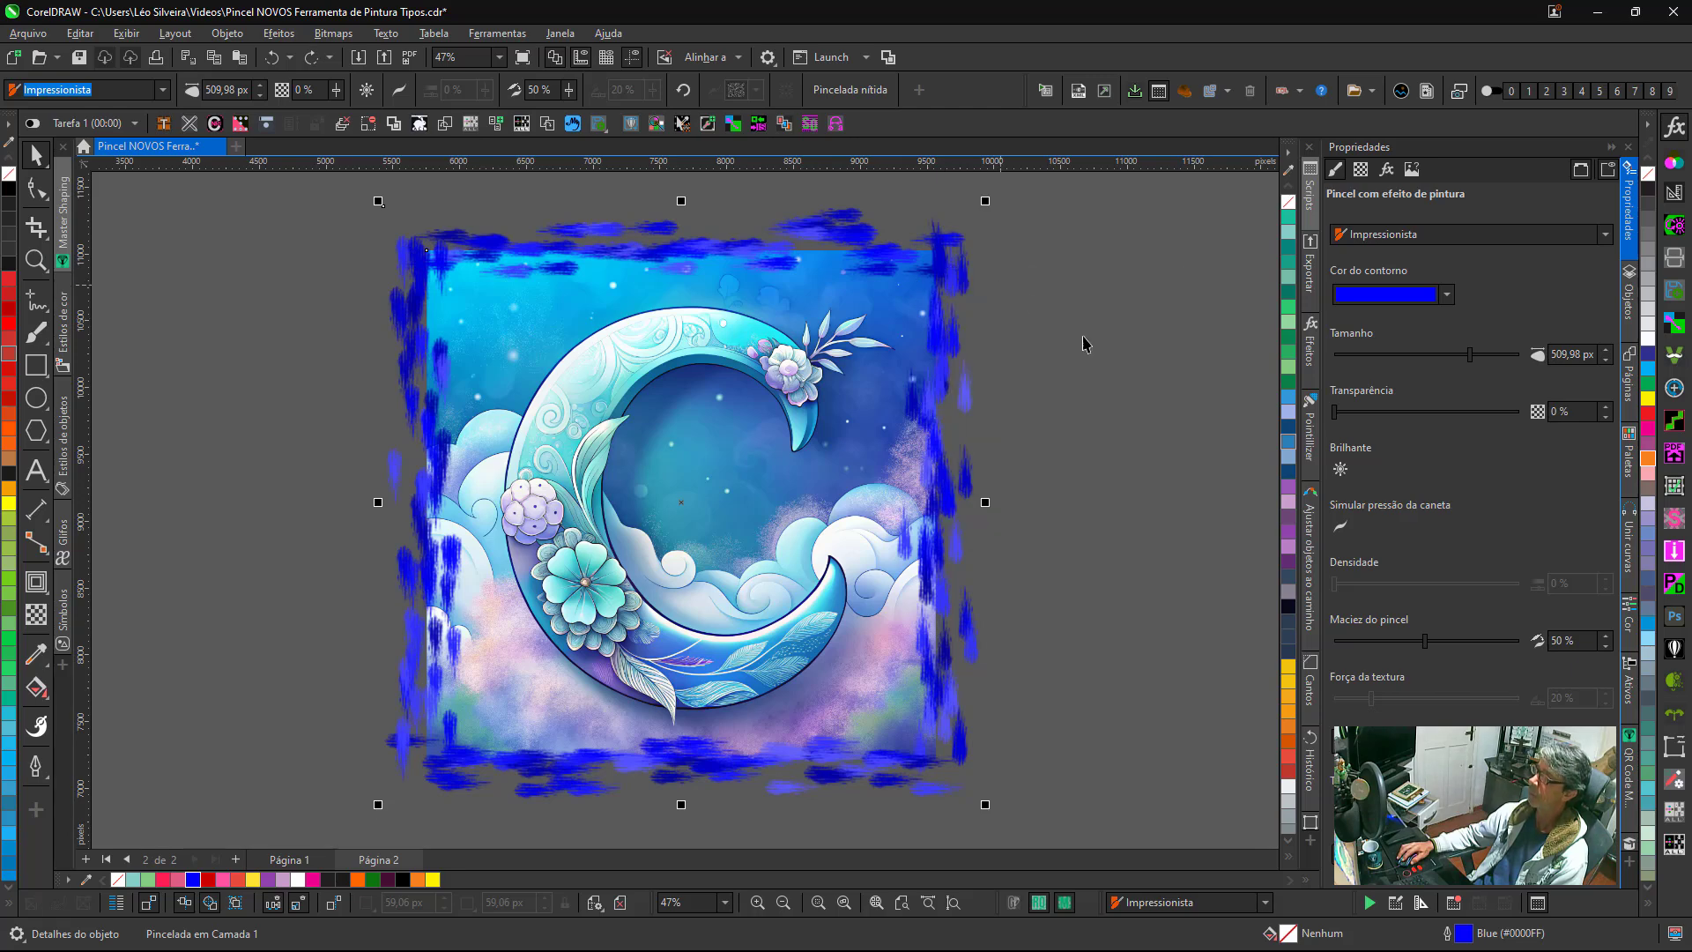
# Move the separated blue border about 825 px to the right of the letter C bitmap and undo the move.
pyautogui.moveTo(963, 276); pyautogui.dragTo(1074, 266)
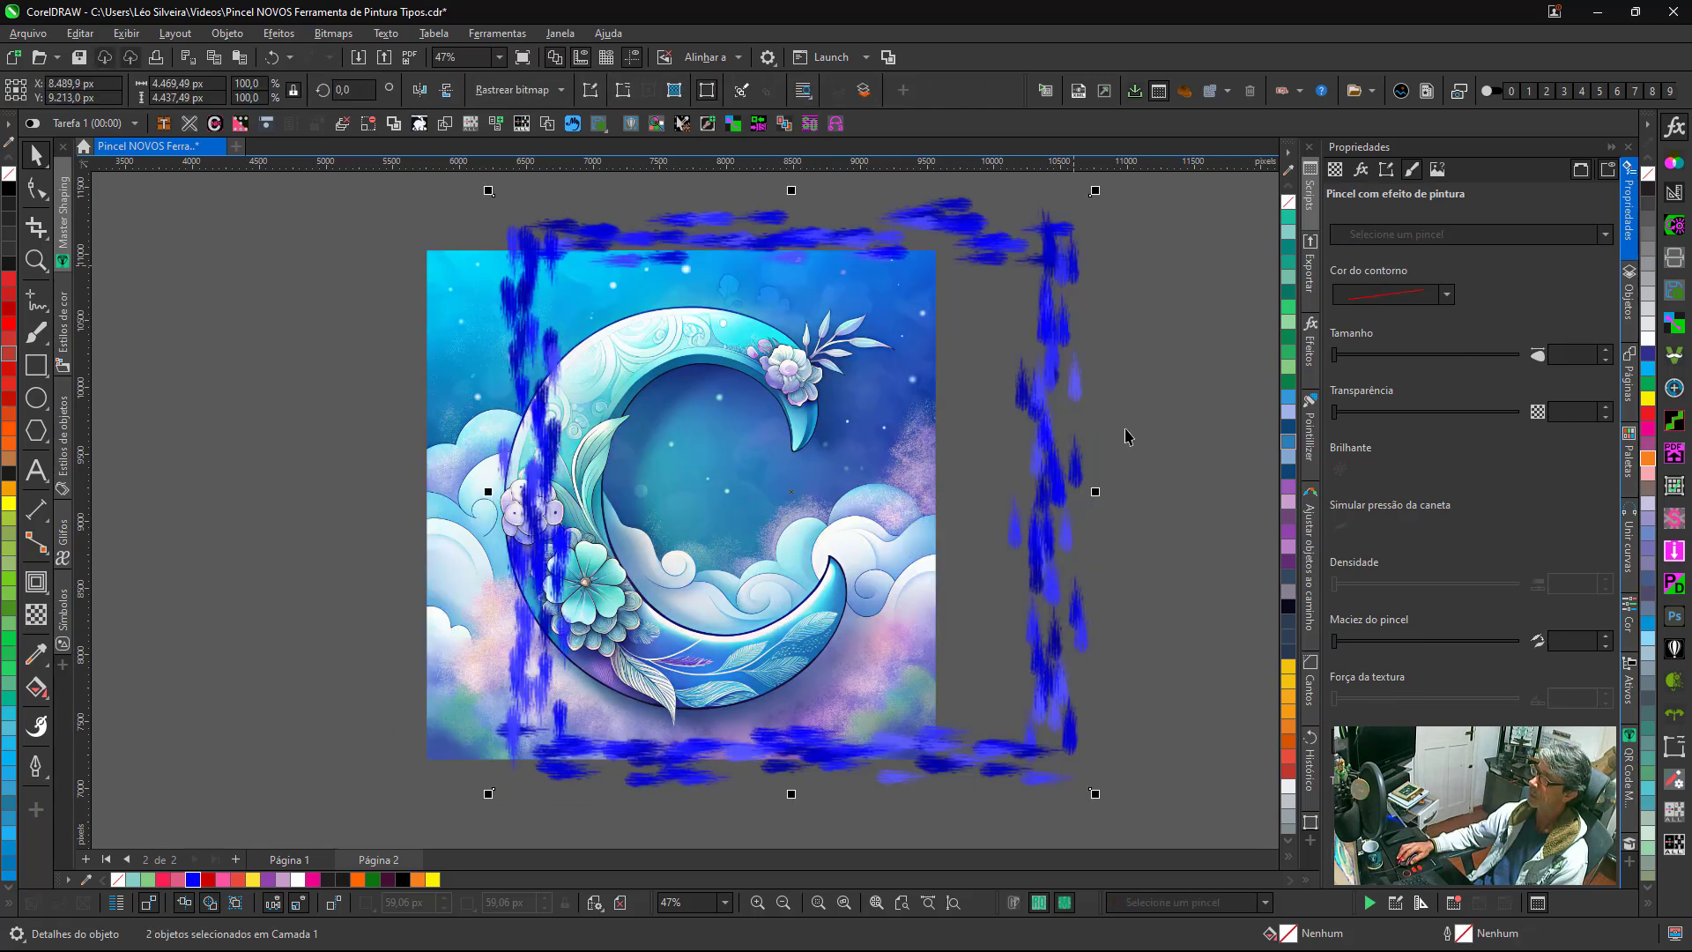
pyautogui.hotkey('ctrl', 'z')
pyautogui.click(1125, 433)
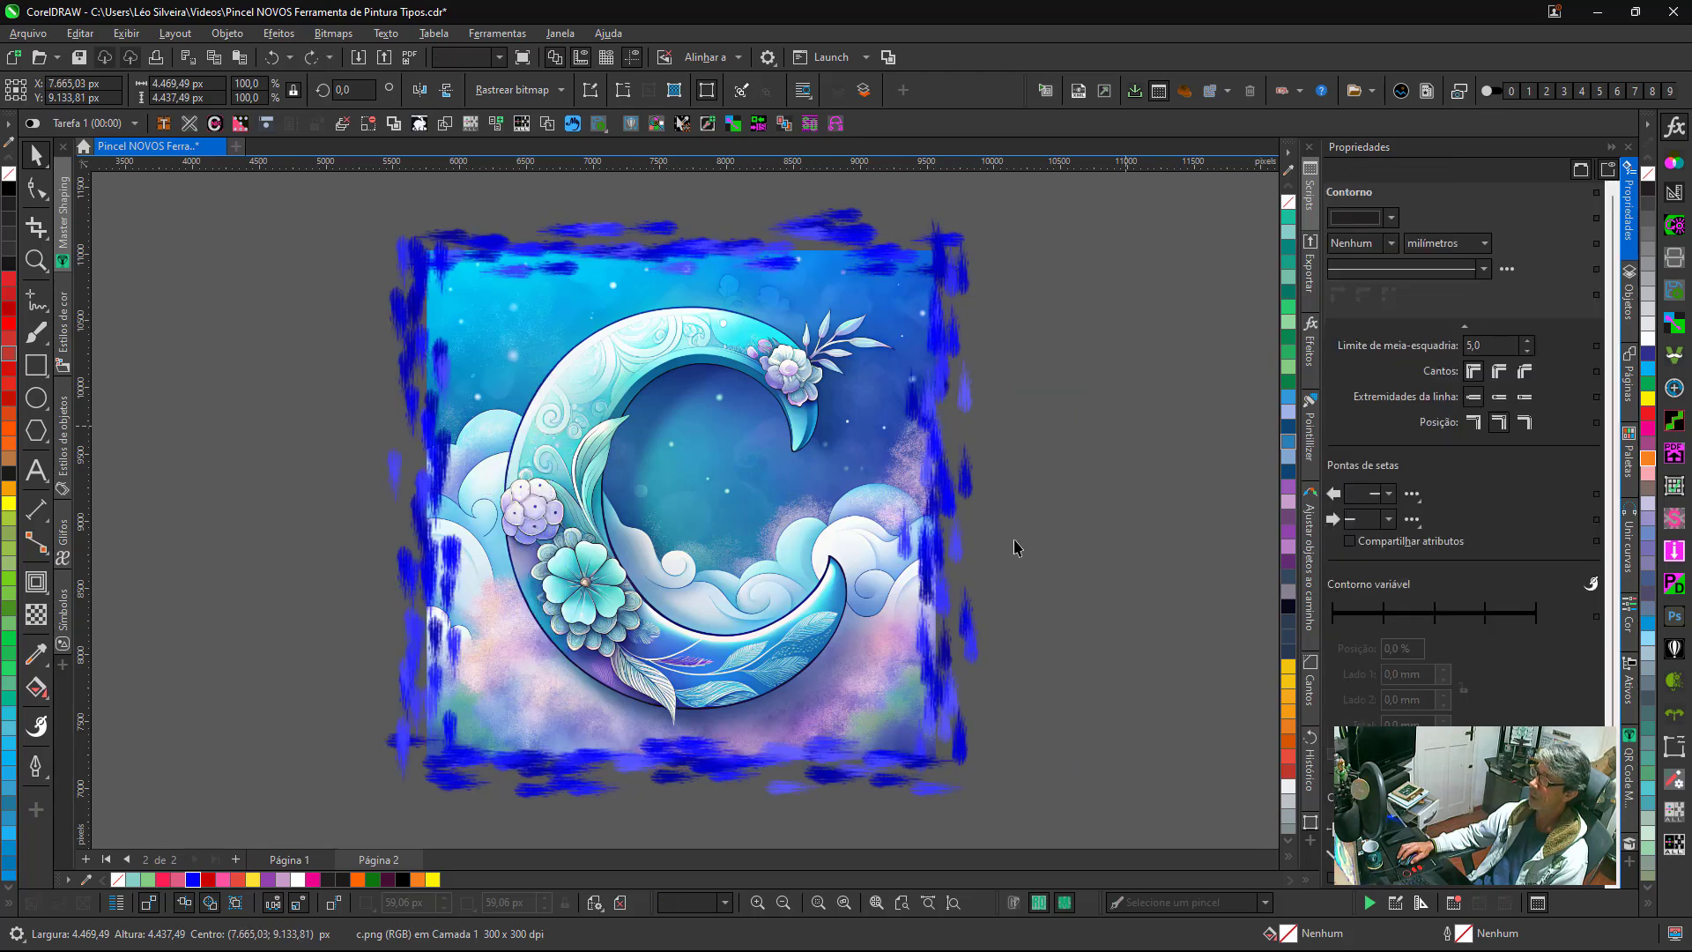
# Scale the separated blue border down around its center to about 3835 × 3808 px, inside the letter C bitmap.
pyautogui.click(956, 276)
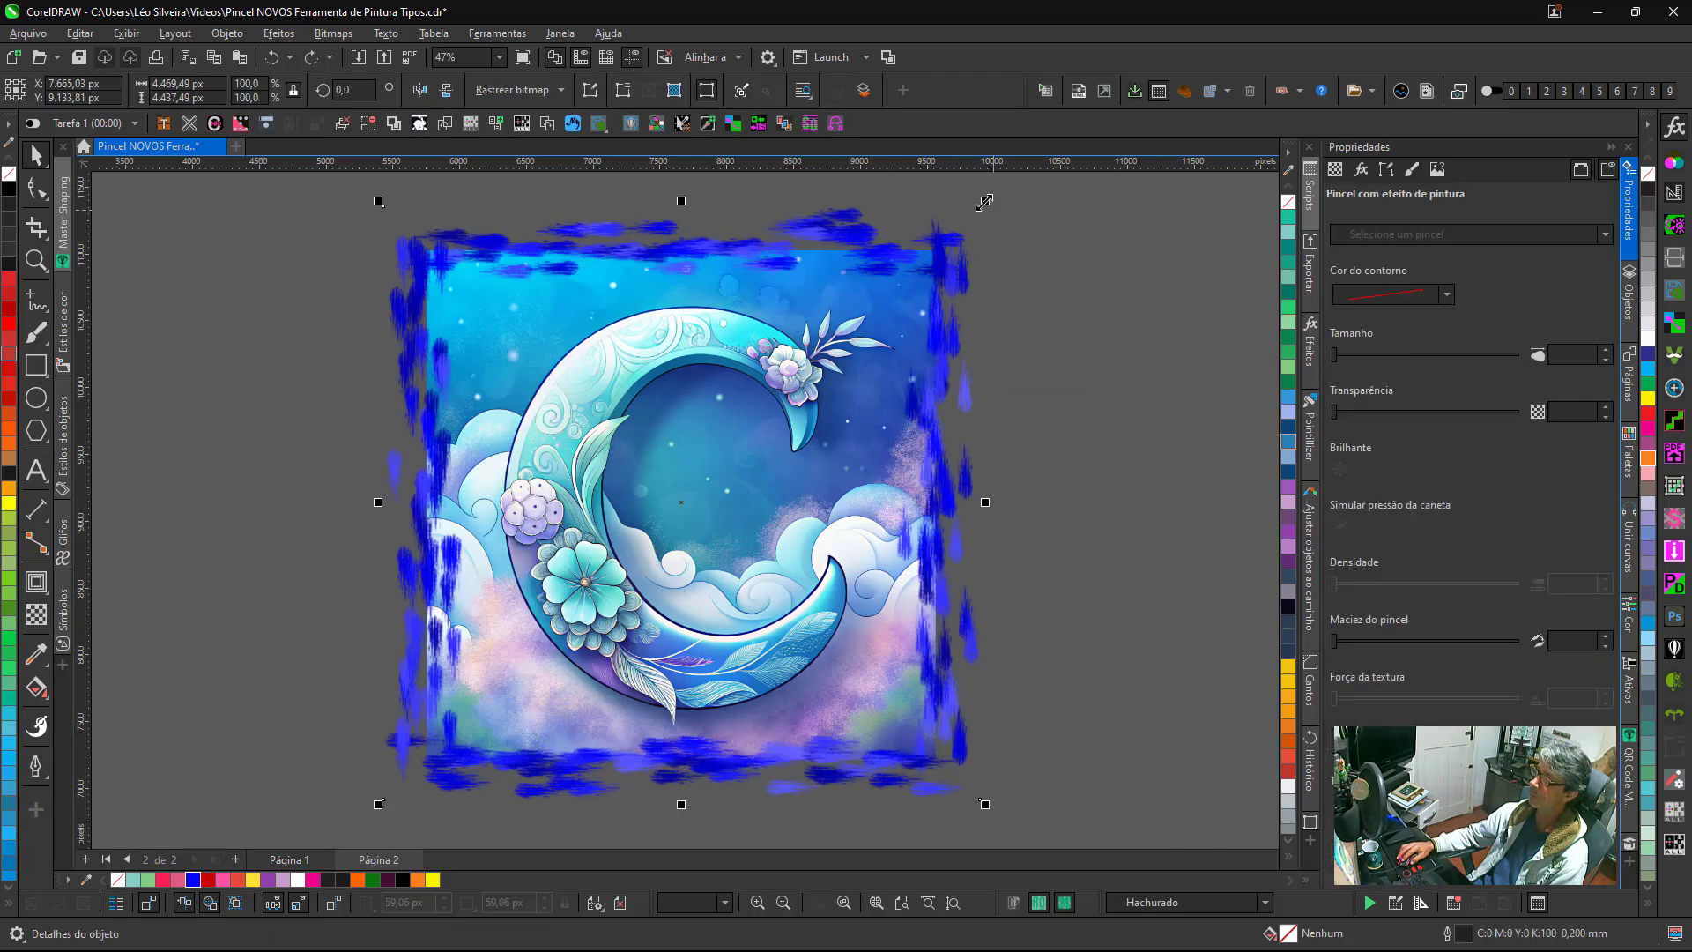
pyautogui.moveTo(986, 200); pyautogui.dragTo(944, 242)
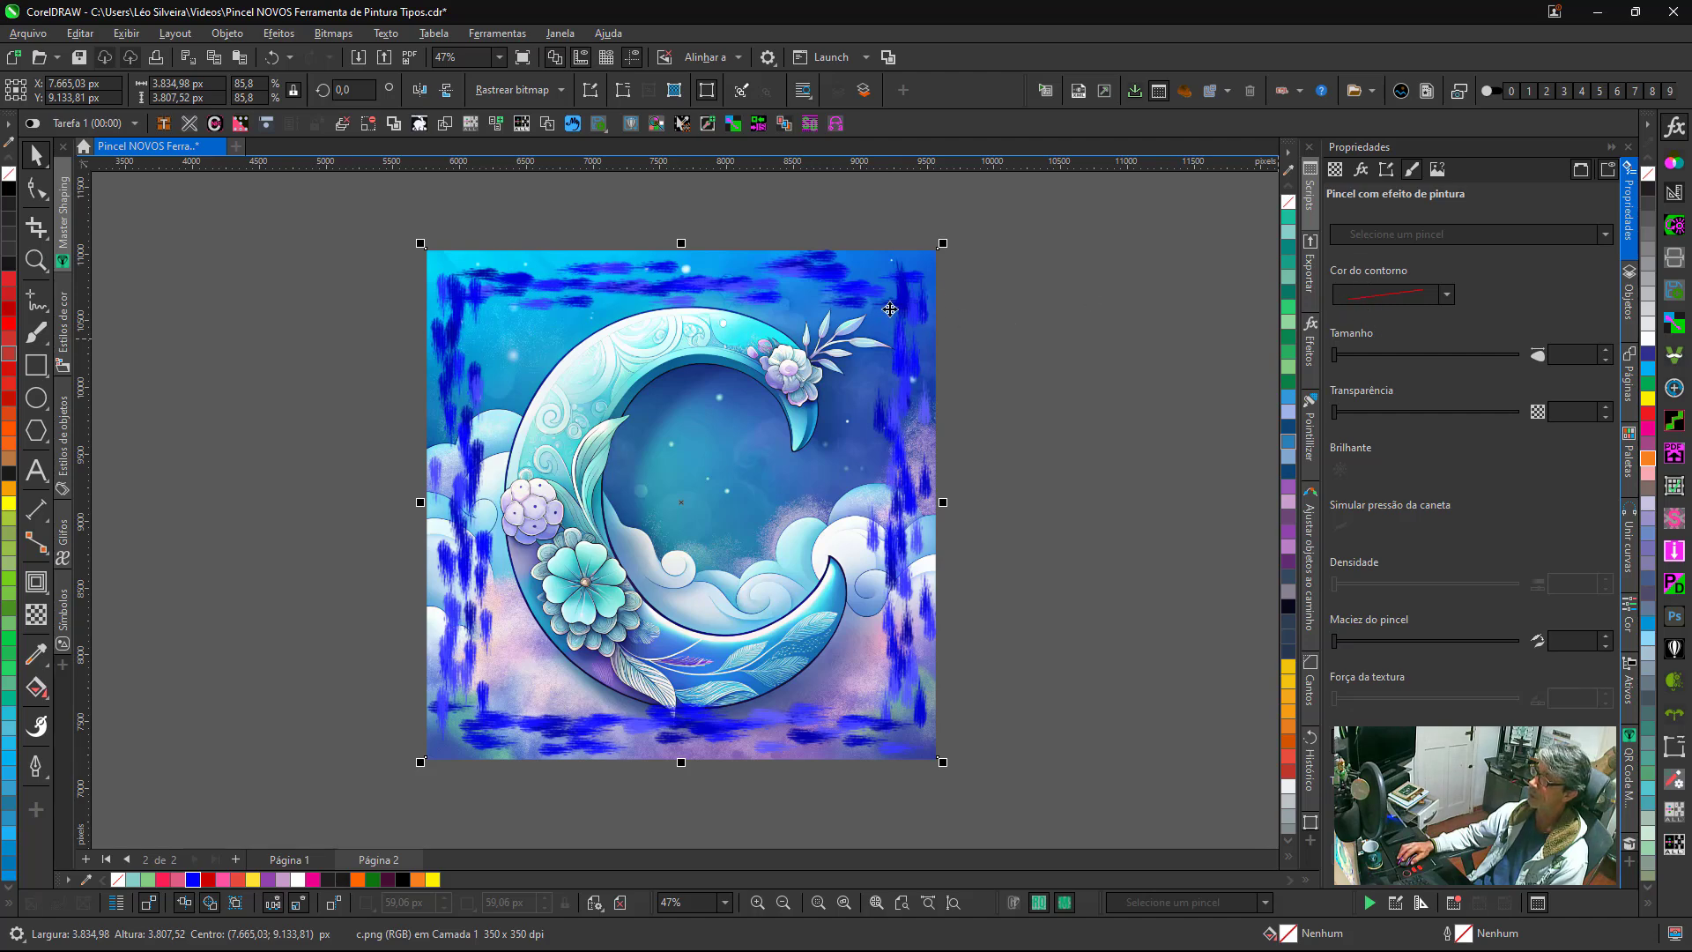
pyautogui.click(1019, 415)
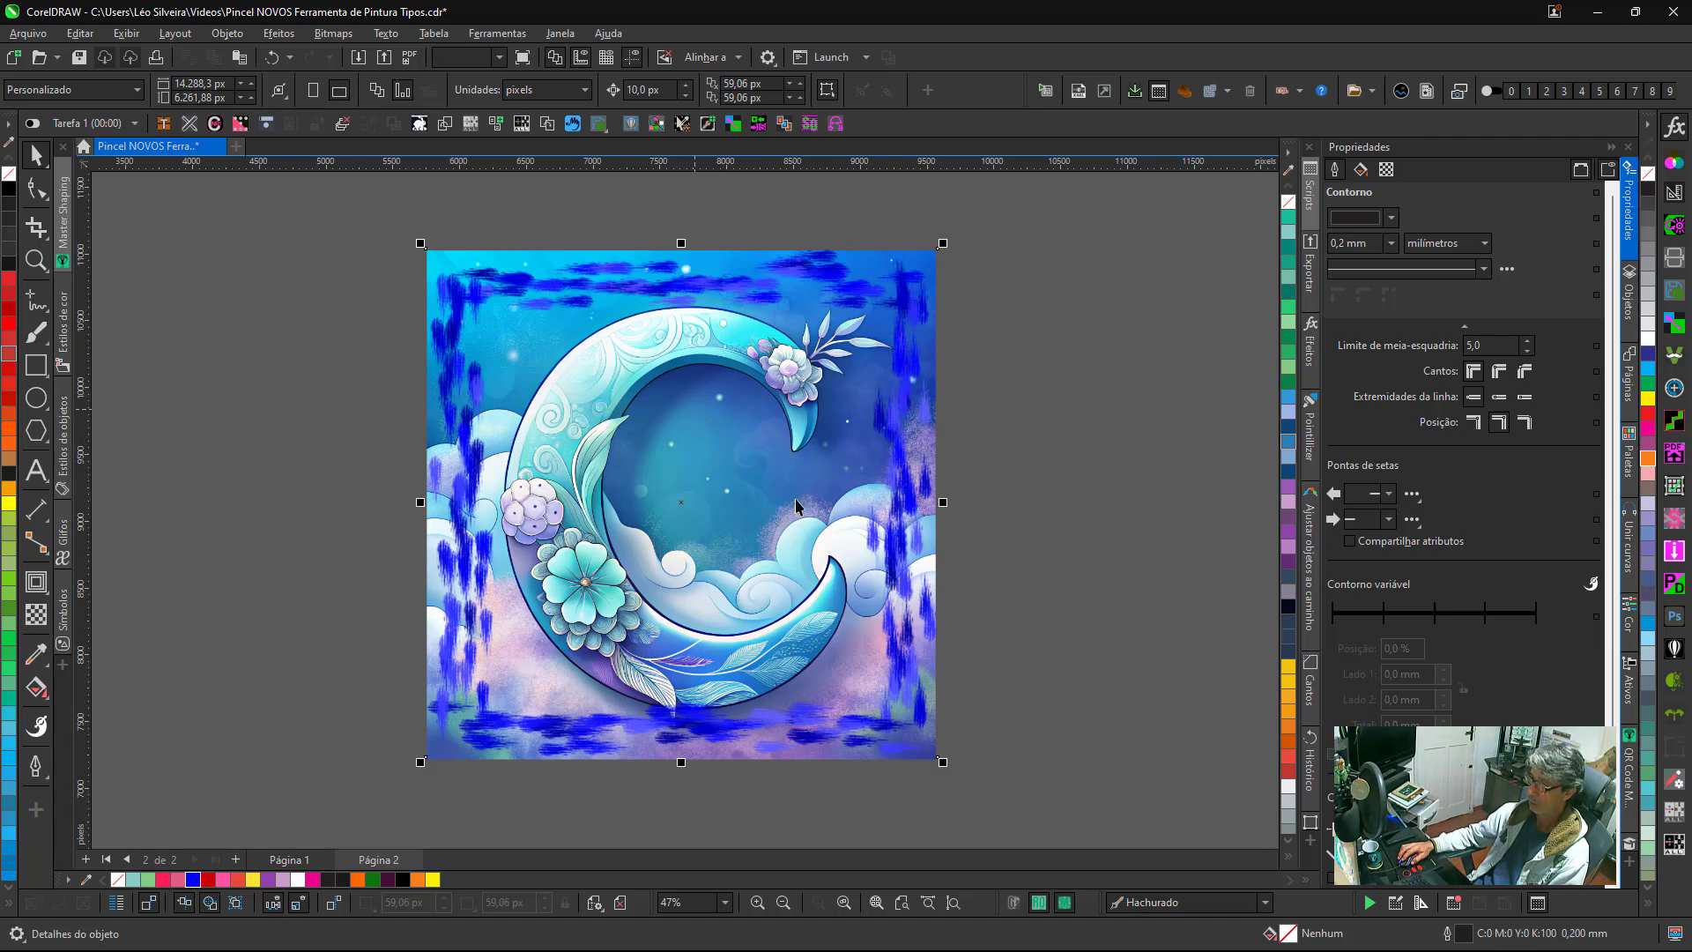
# Delete the blue border and the letter C bitmap, leaving the whole of page 2 in view.
pyautogui.press('Delete')
pyautogui.click(898, 430)
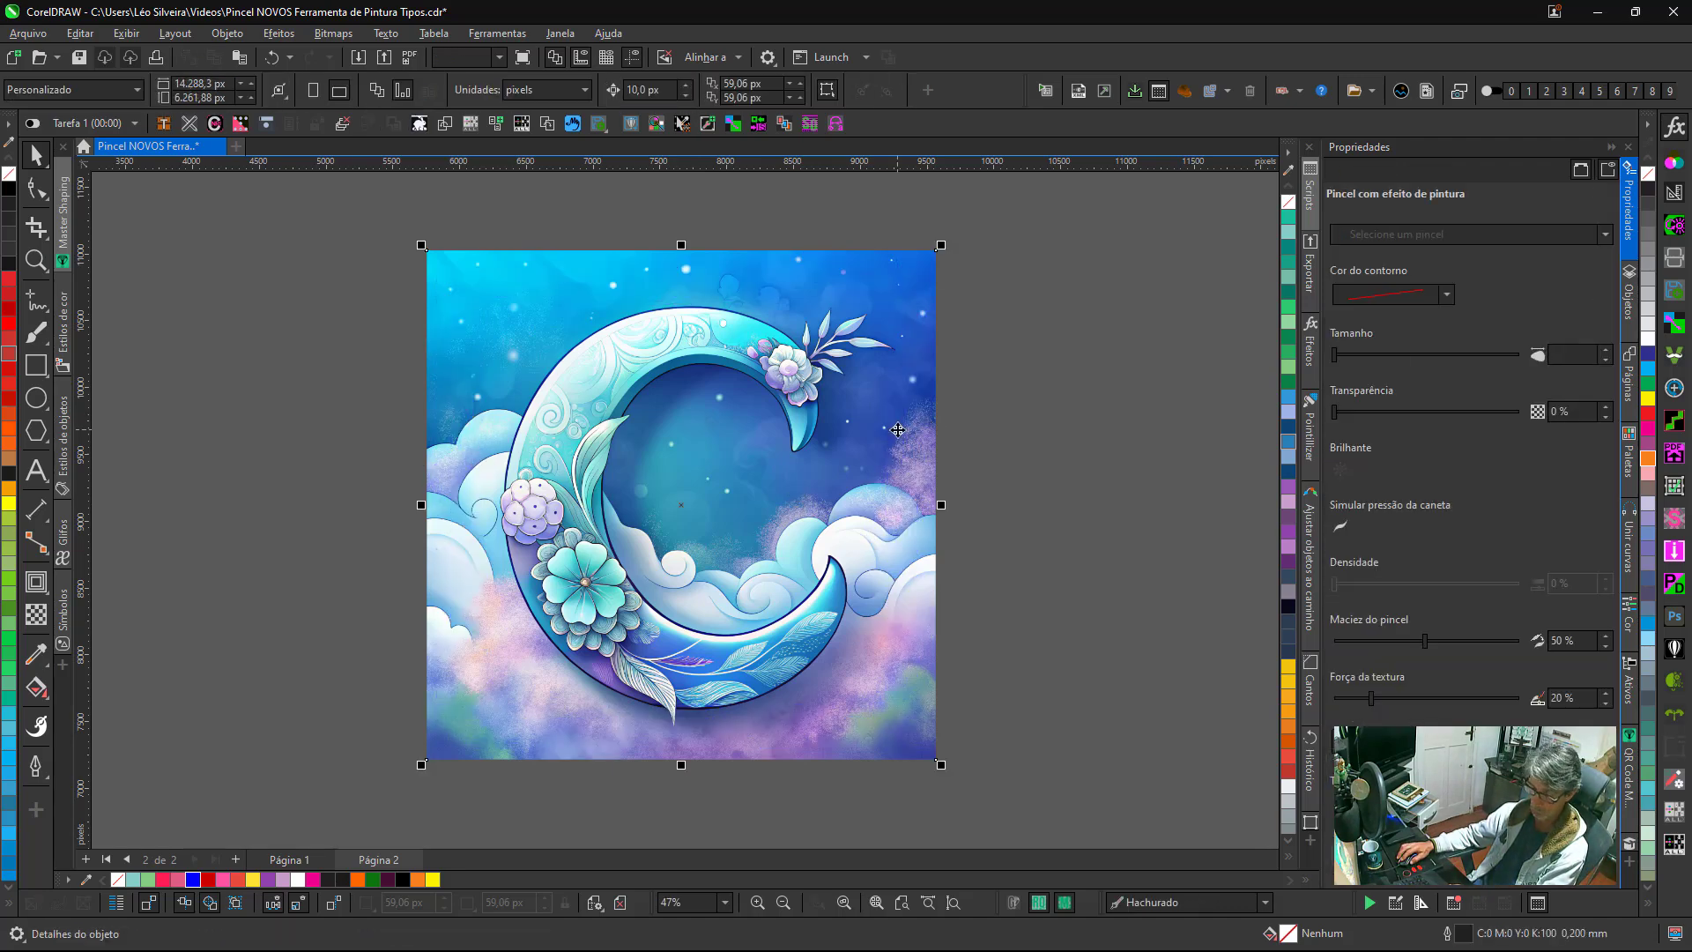
pyautogui.press('Delete')
pyautogui.hotkey('shift', 'F4')
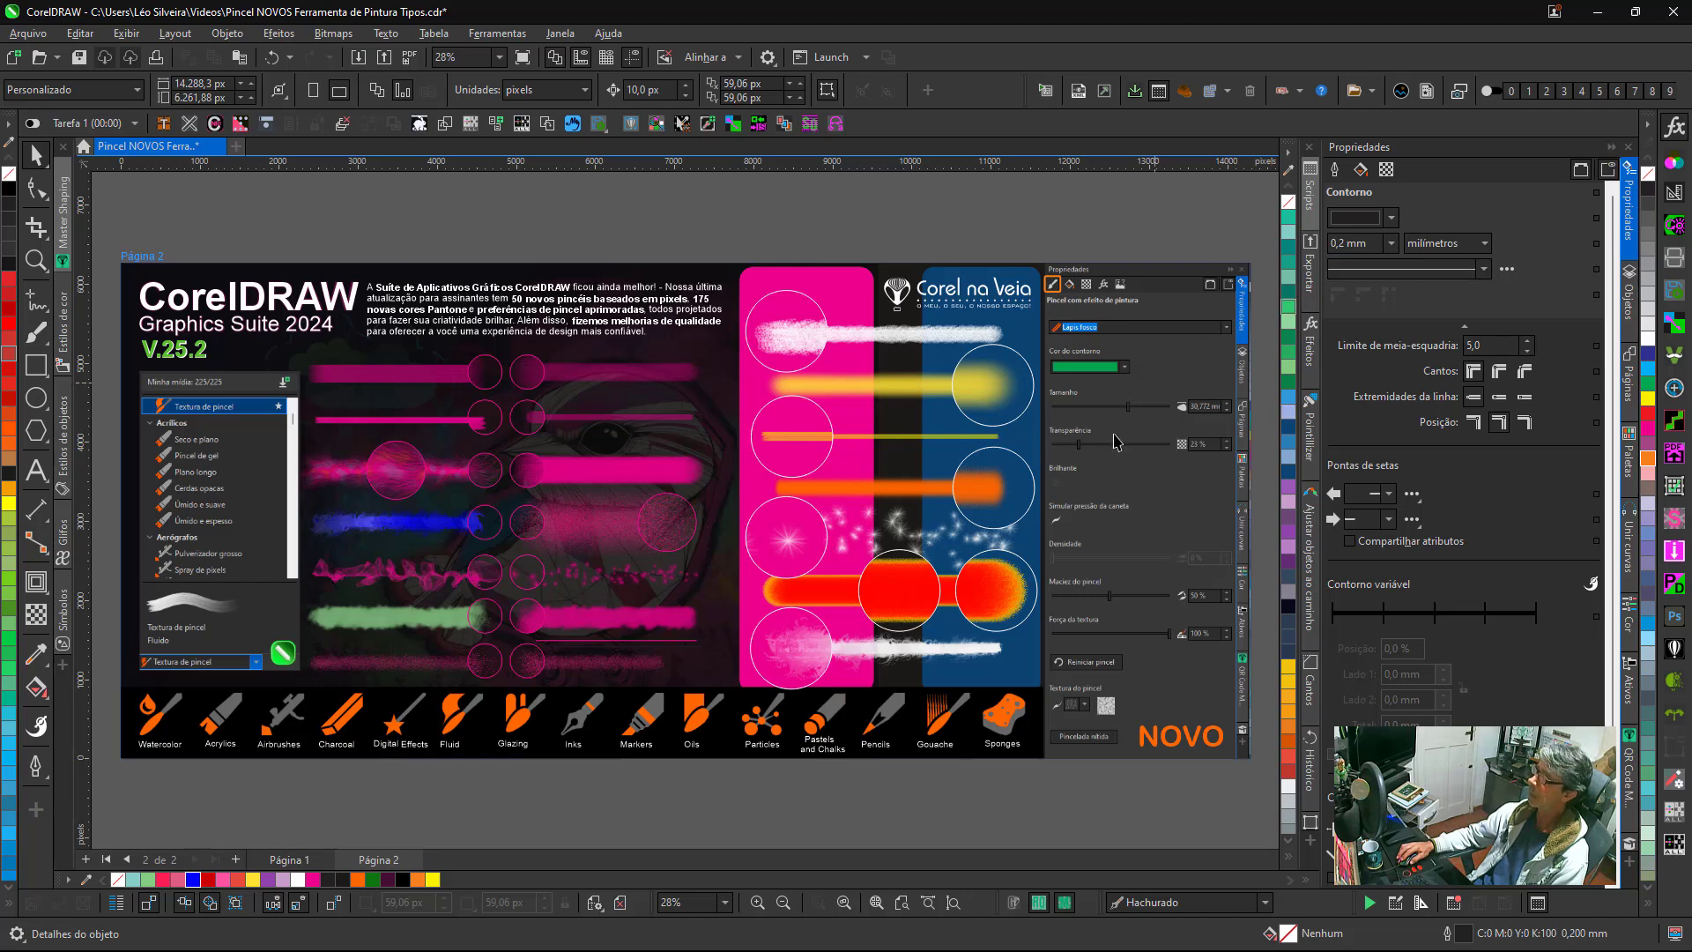
# Inspect the brush properties of the yellow Suave stroke, including its stroke separation option, and of the thin yellow Textura de pincel stroke.
pyautogui.click(885, 385)
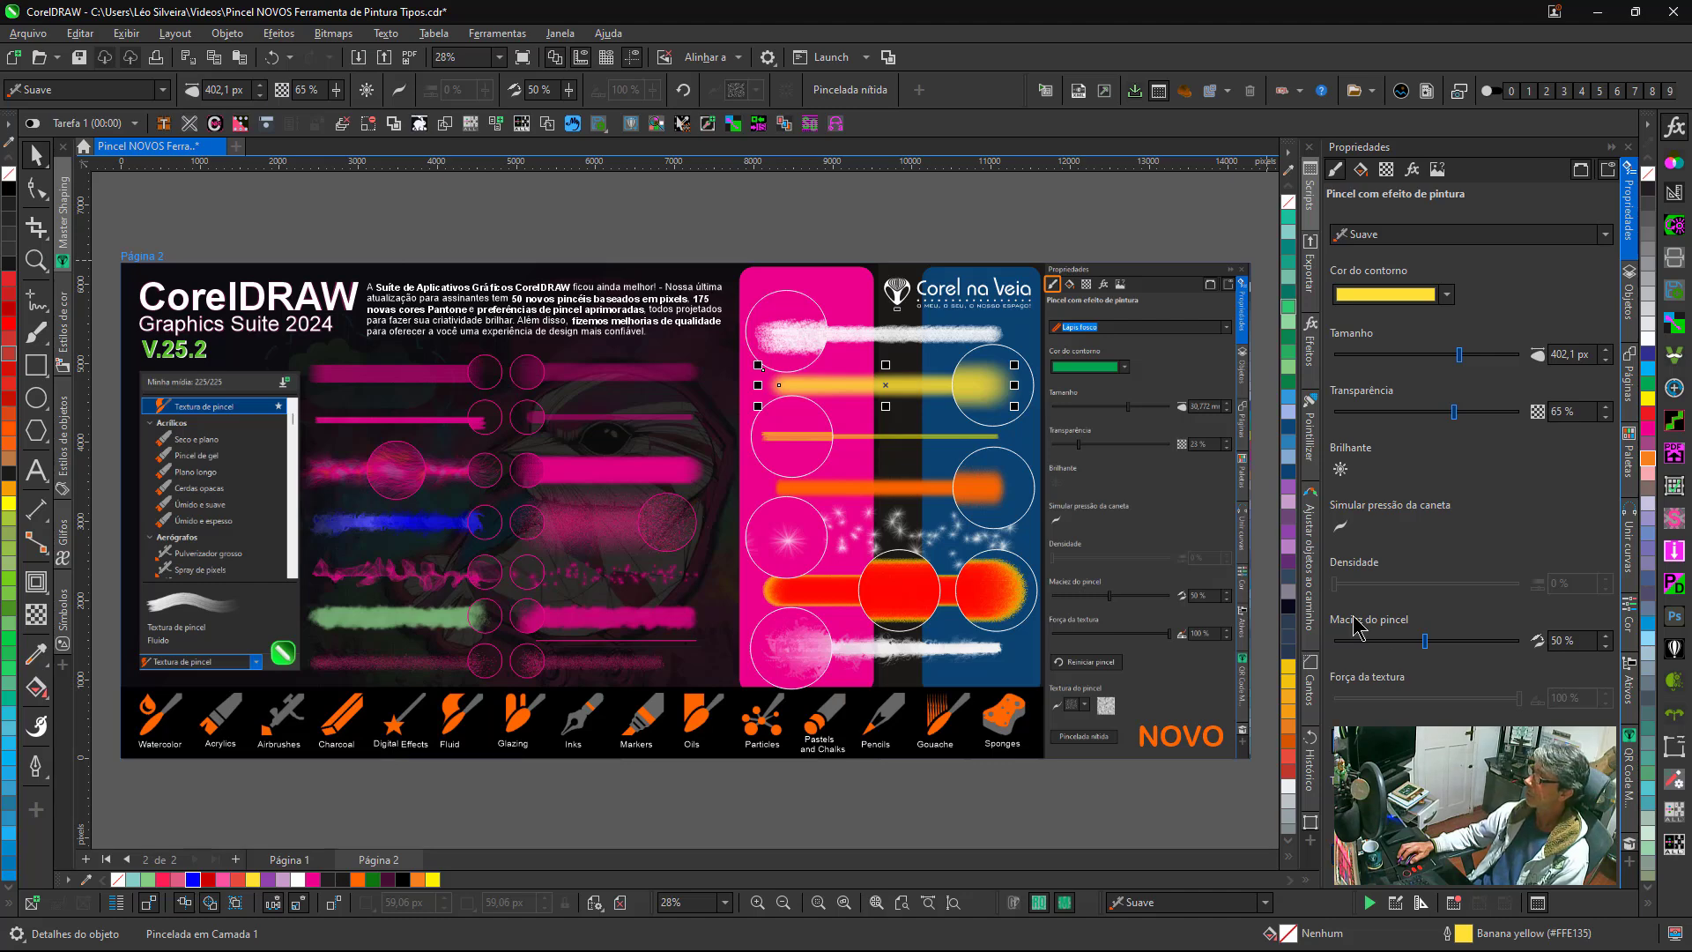
pyautogui.rightClick(900, 385)
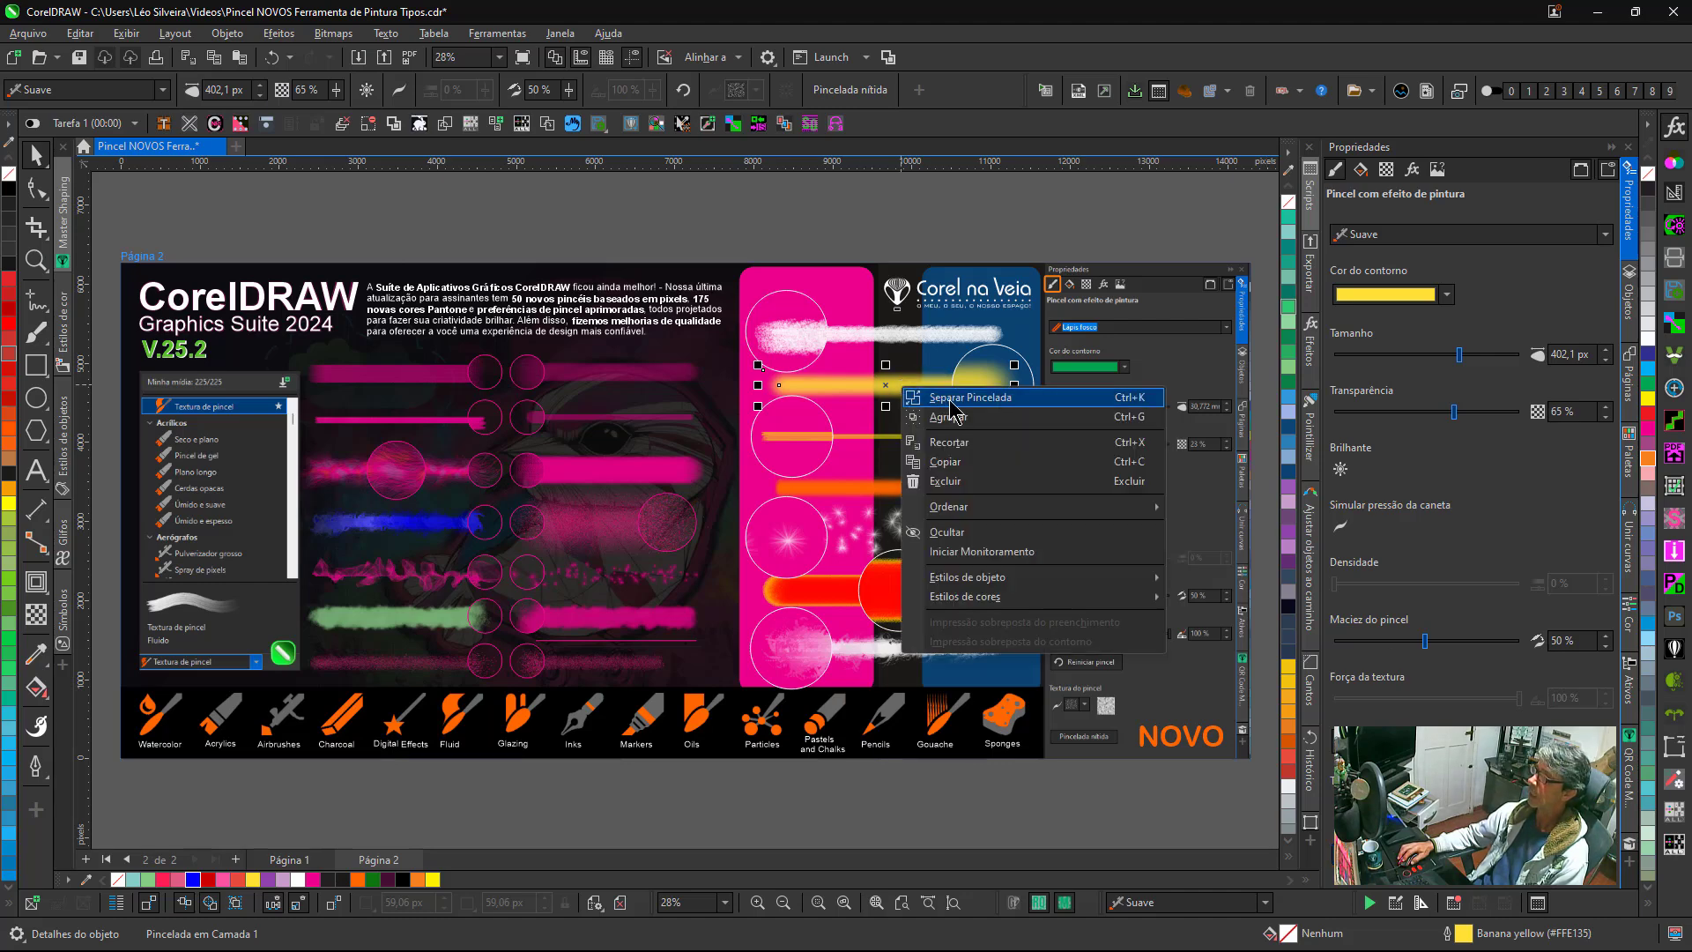
pyautogui.click(868, 388)
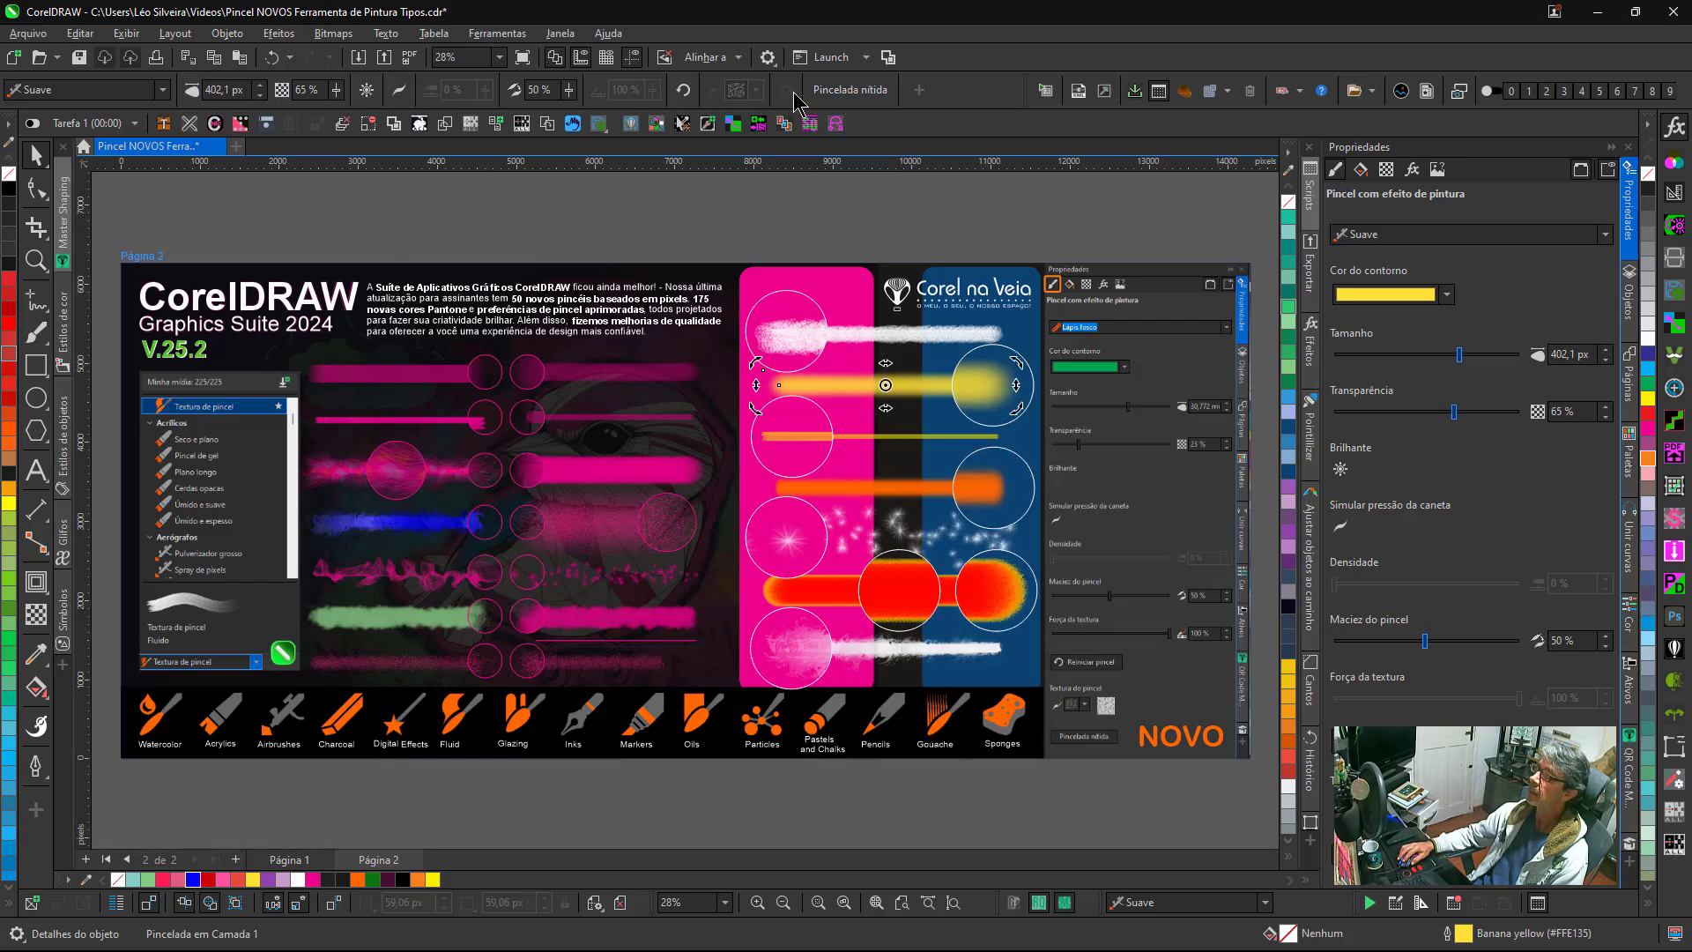
pyautogui.click(865, 441)
pyautogui.click(864, 437)
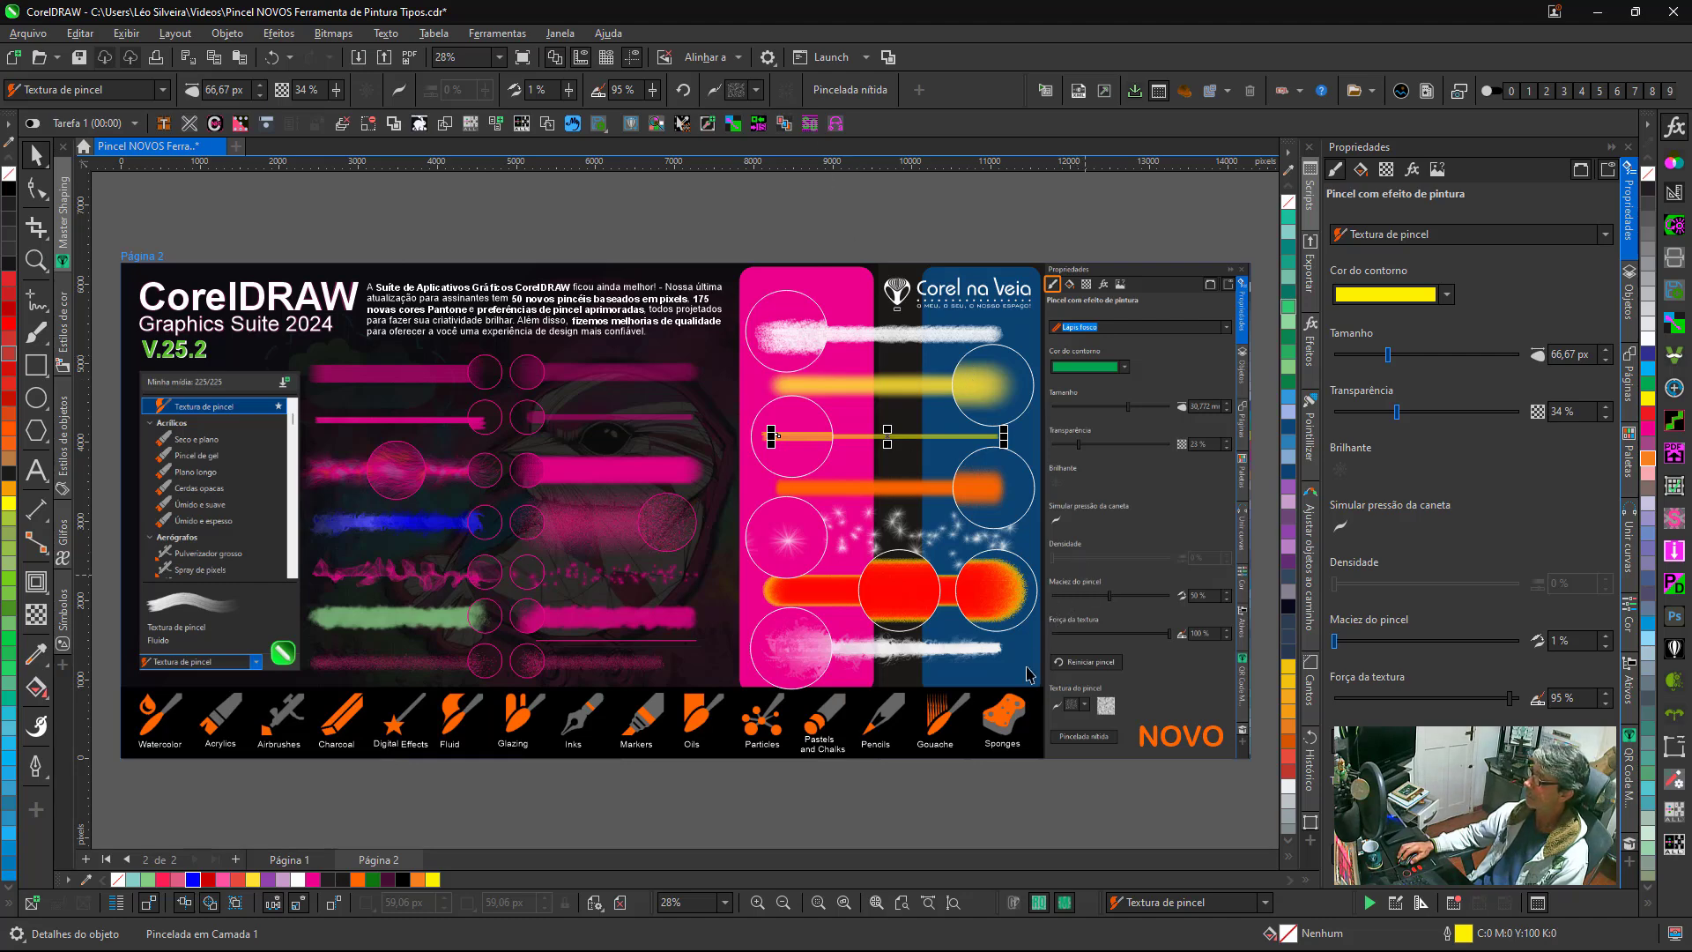
pyautogui.click(793, 216)
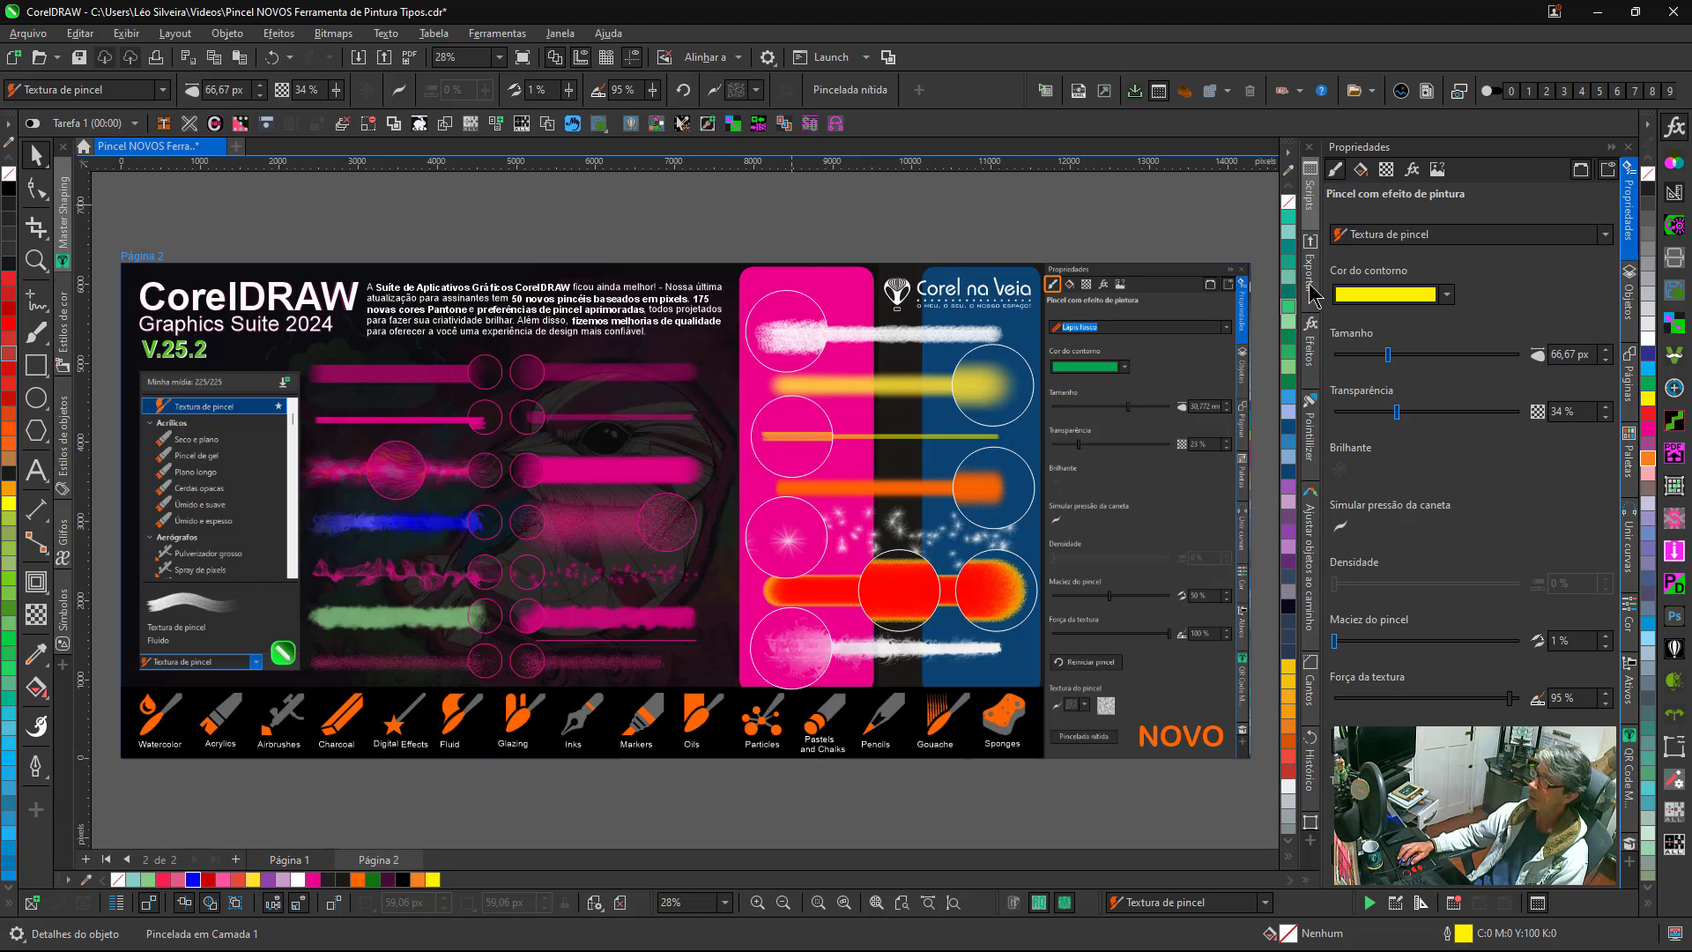
# Collapse the properties docker and examine the texture of the white and red-orange strokes up close, plus the thick magenta bitmap stroke.
pyautogui.click(1609, 149)
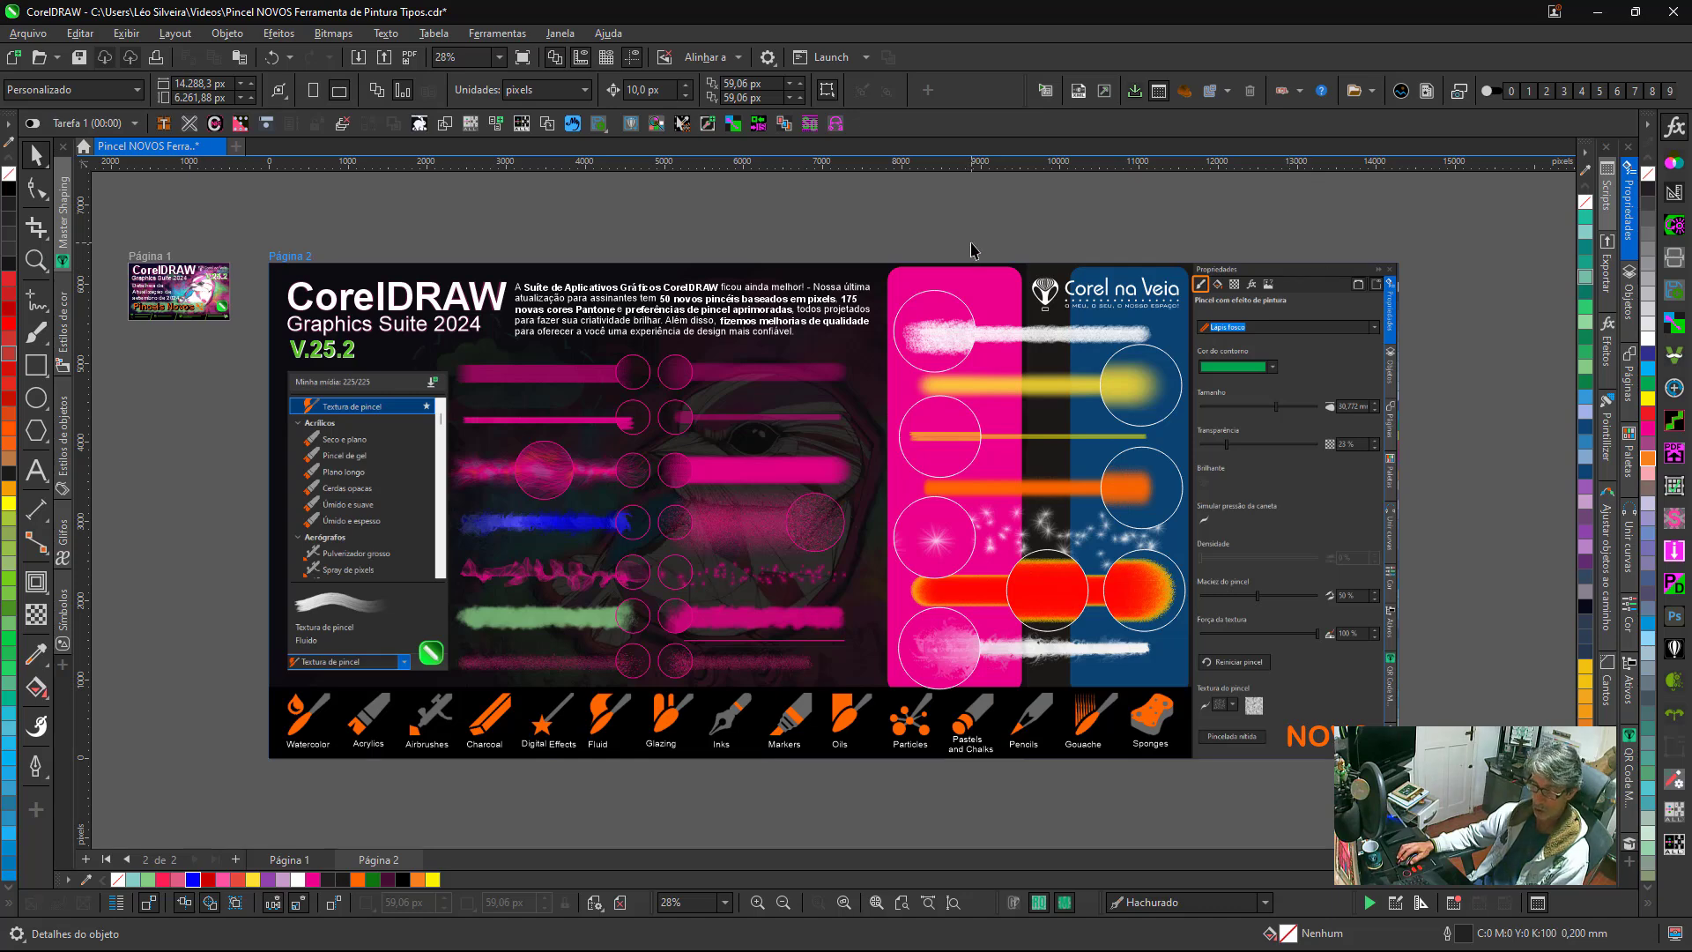
pyautogui.scroll(1, 971, 250)
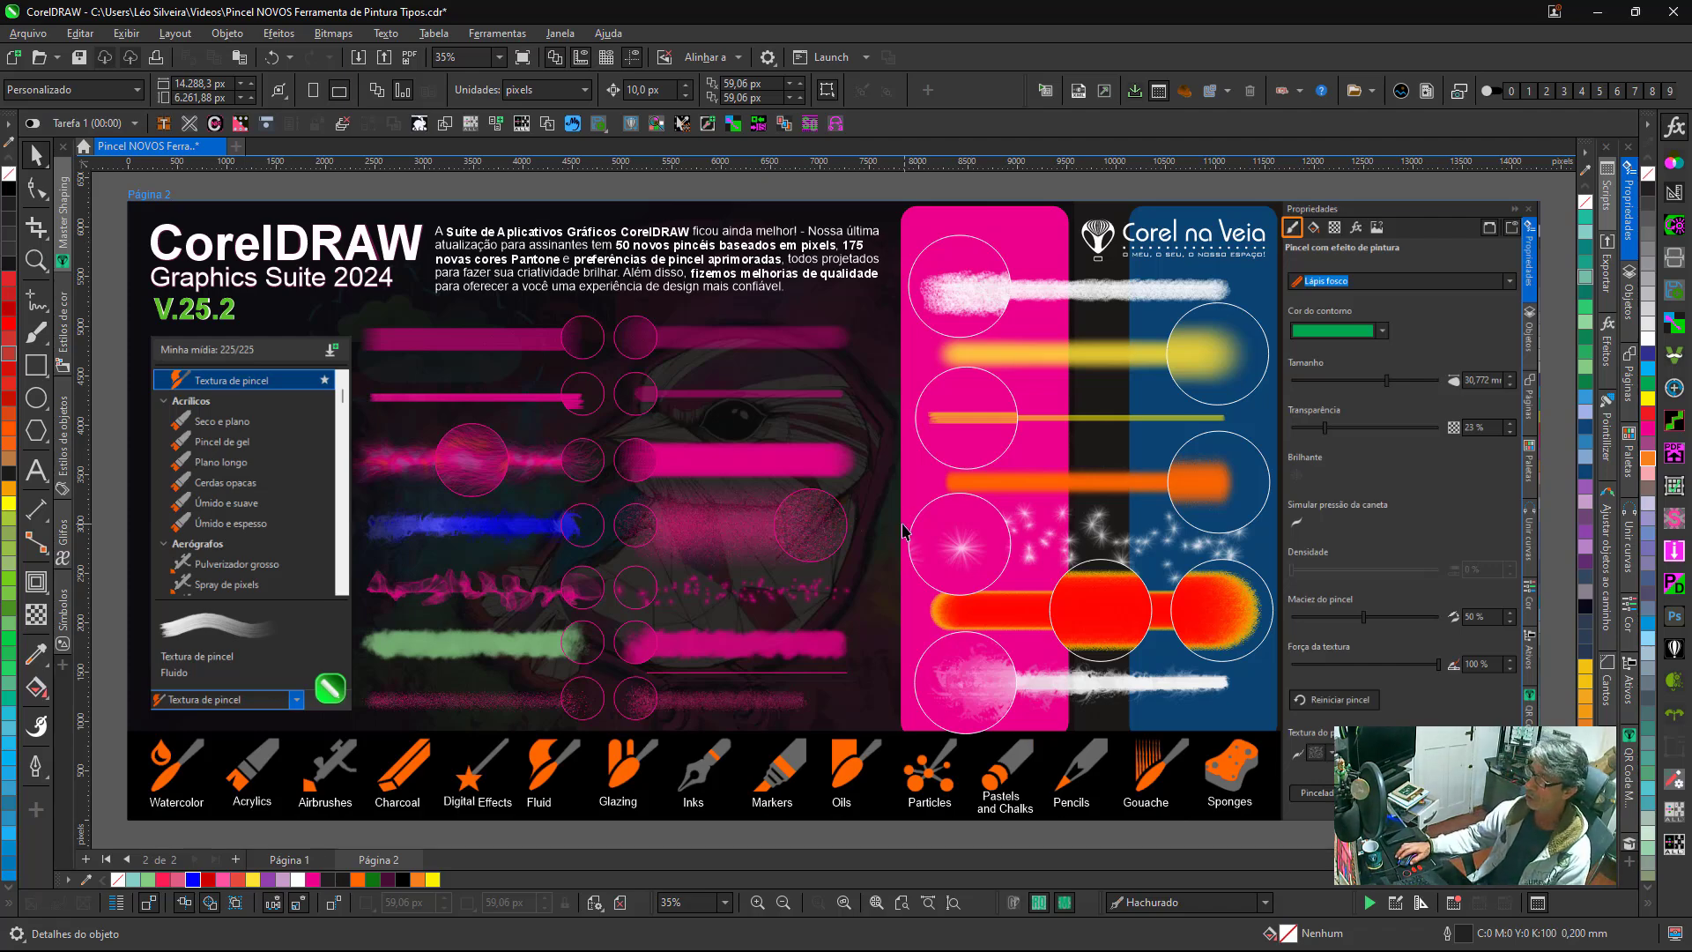
pyautogui.scroll(7, 833, 509)
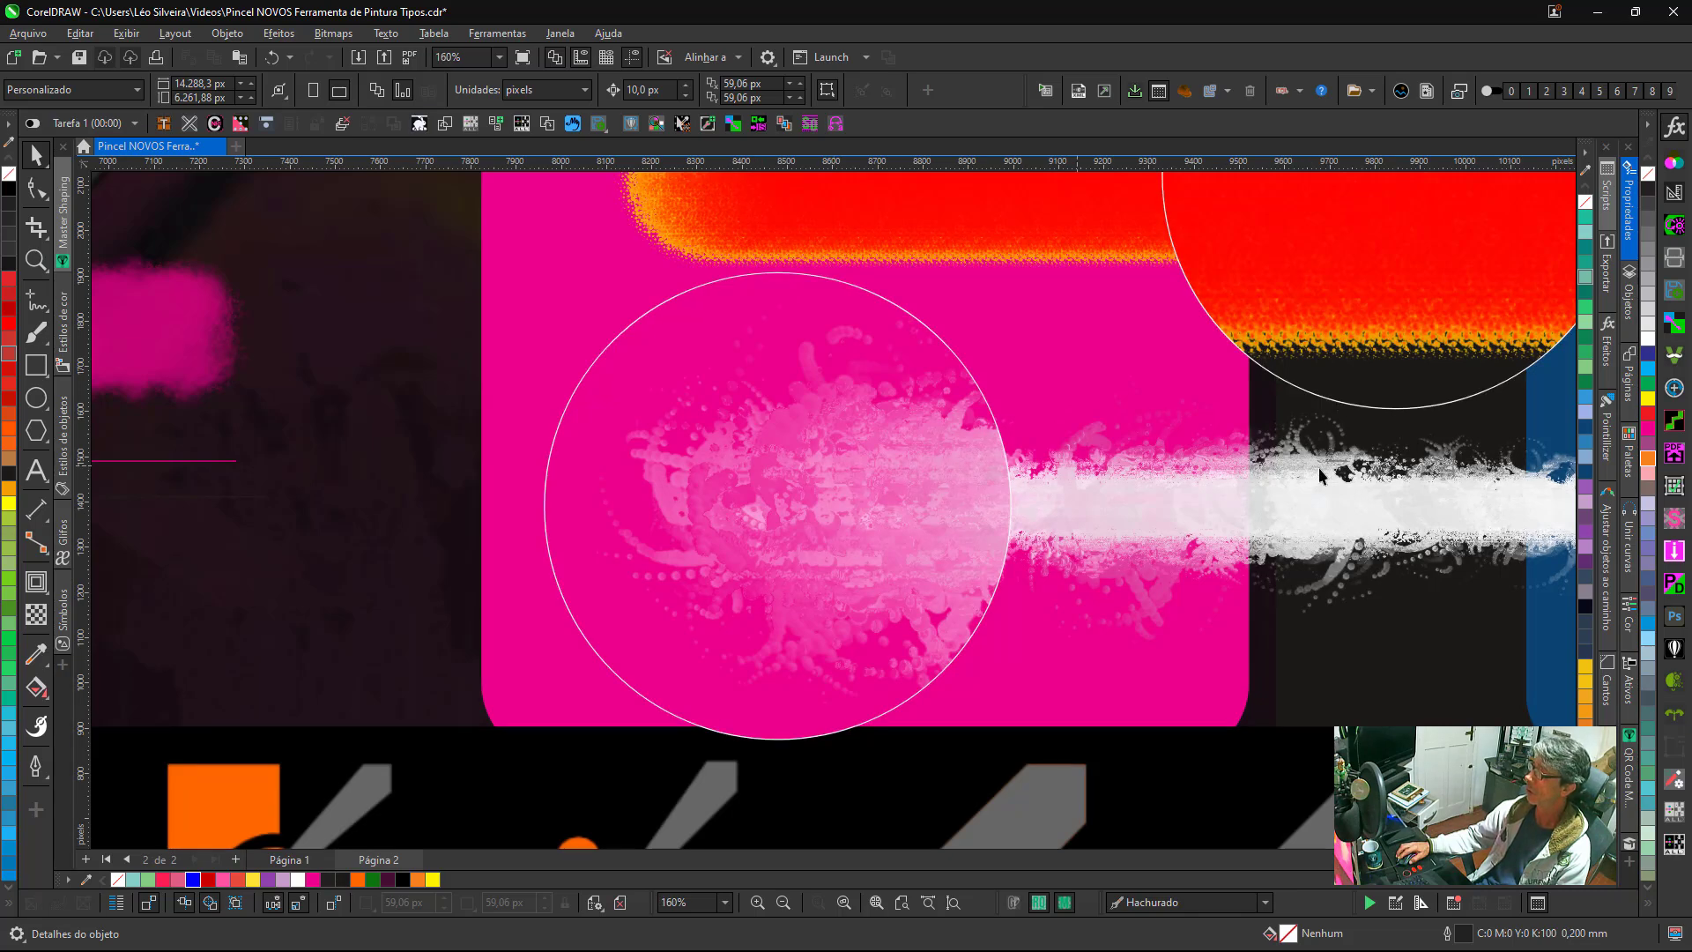
pyautogui.scroll(-2, 1303, 352)
pyautogui.scroll(2, 918, 480)
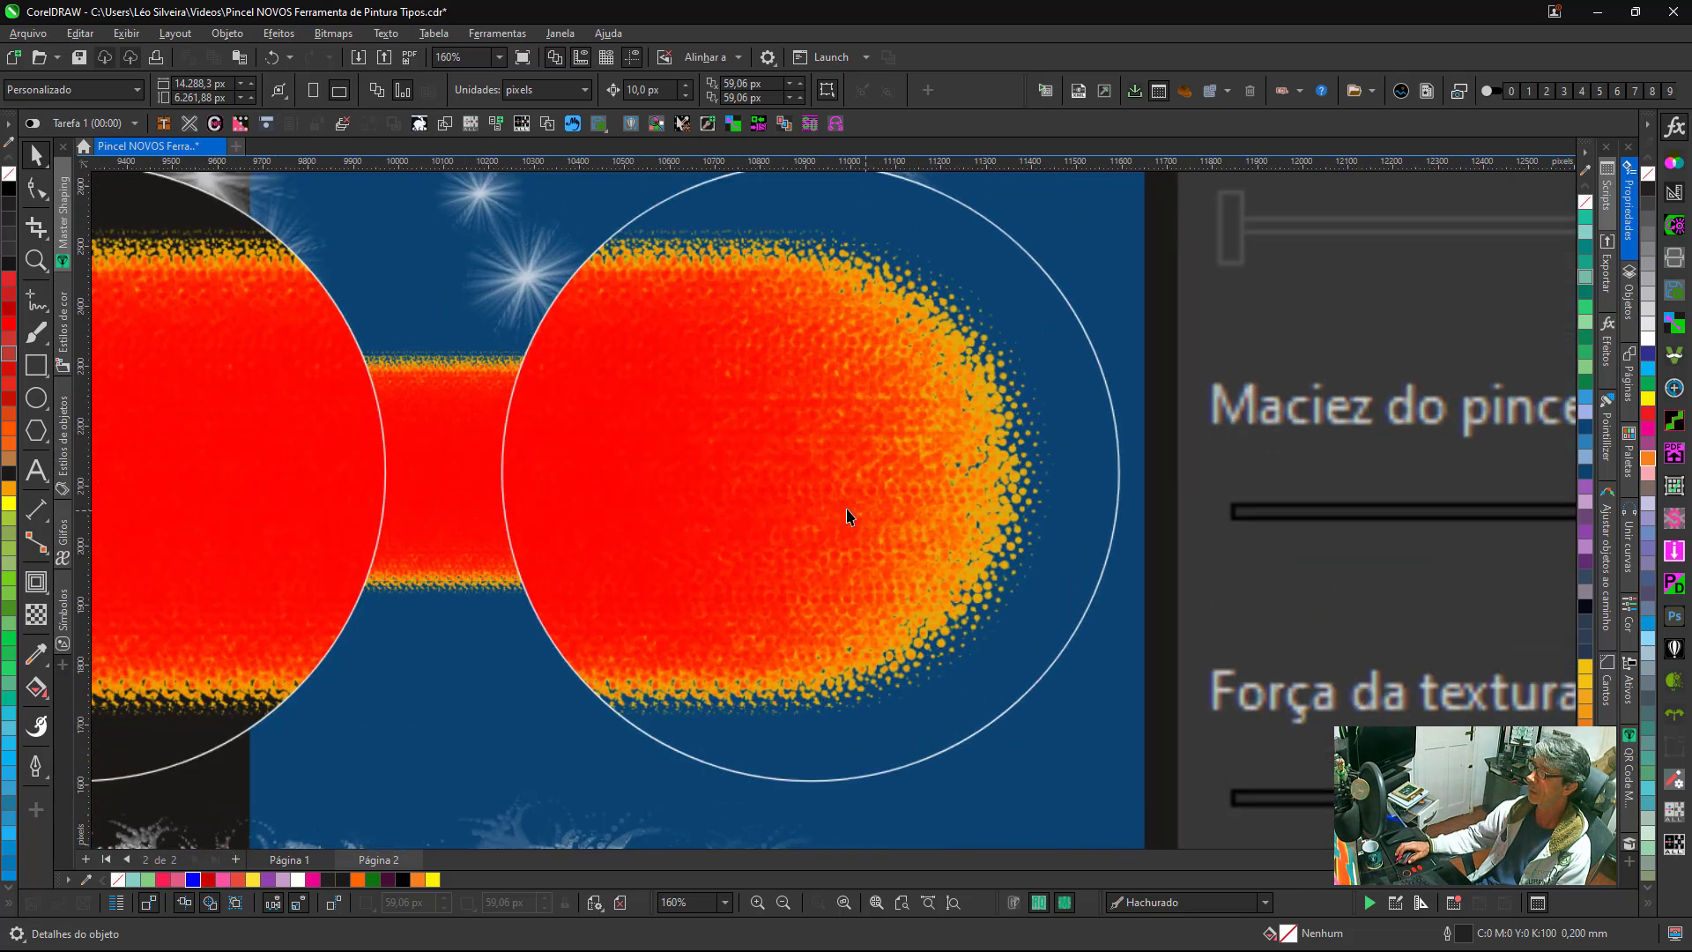
pyautogui.scroll(1, 847, 517)
pyautogui.scroll(-1, 740, 561)
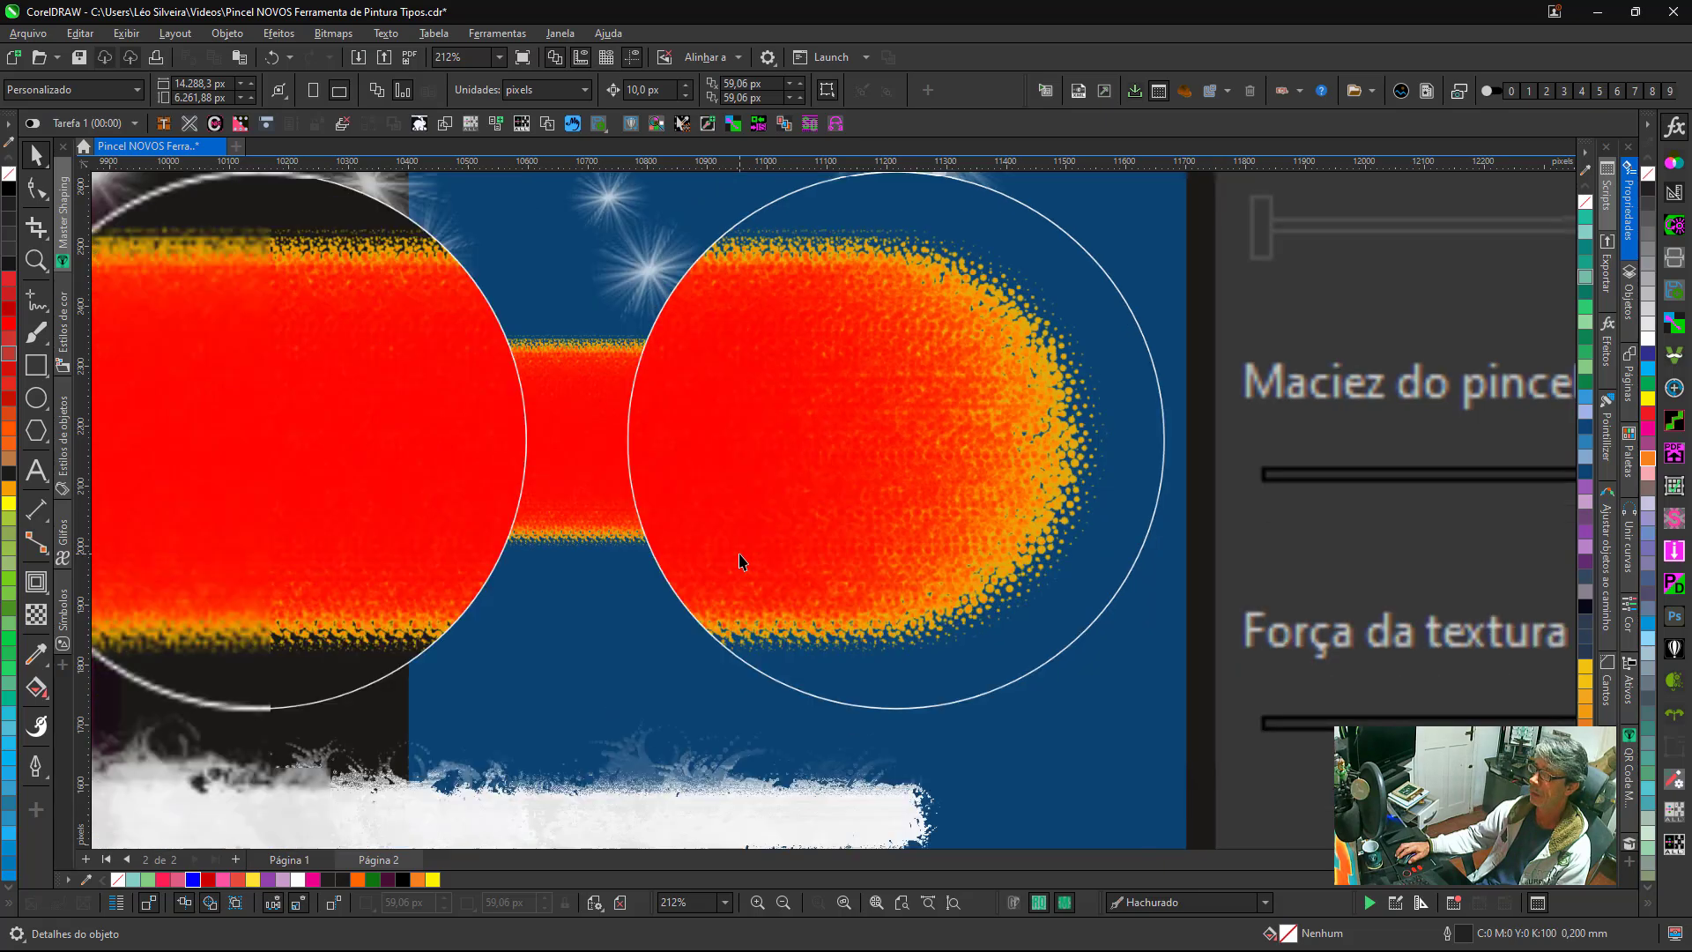
pyautogui.scroll(-1, 489, 483)
pyautogui.scroll(3, 838, 517)
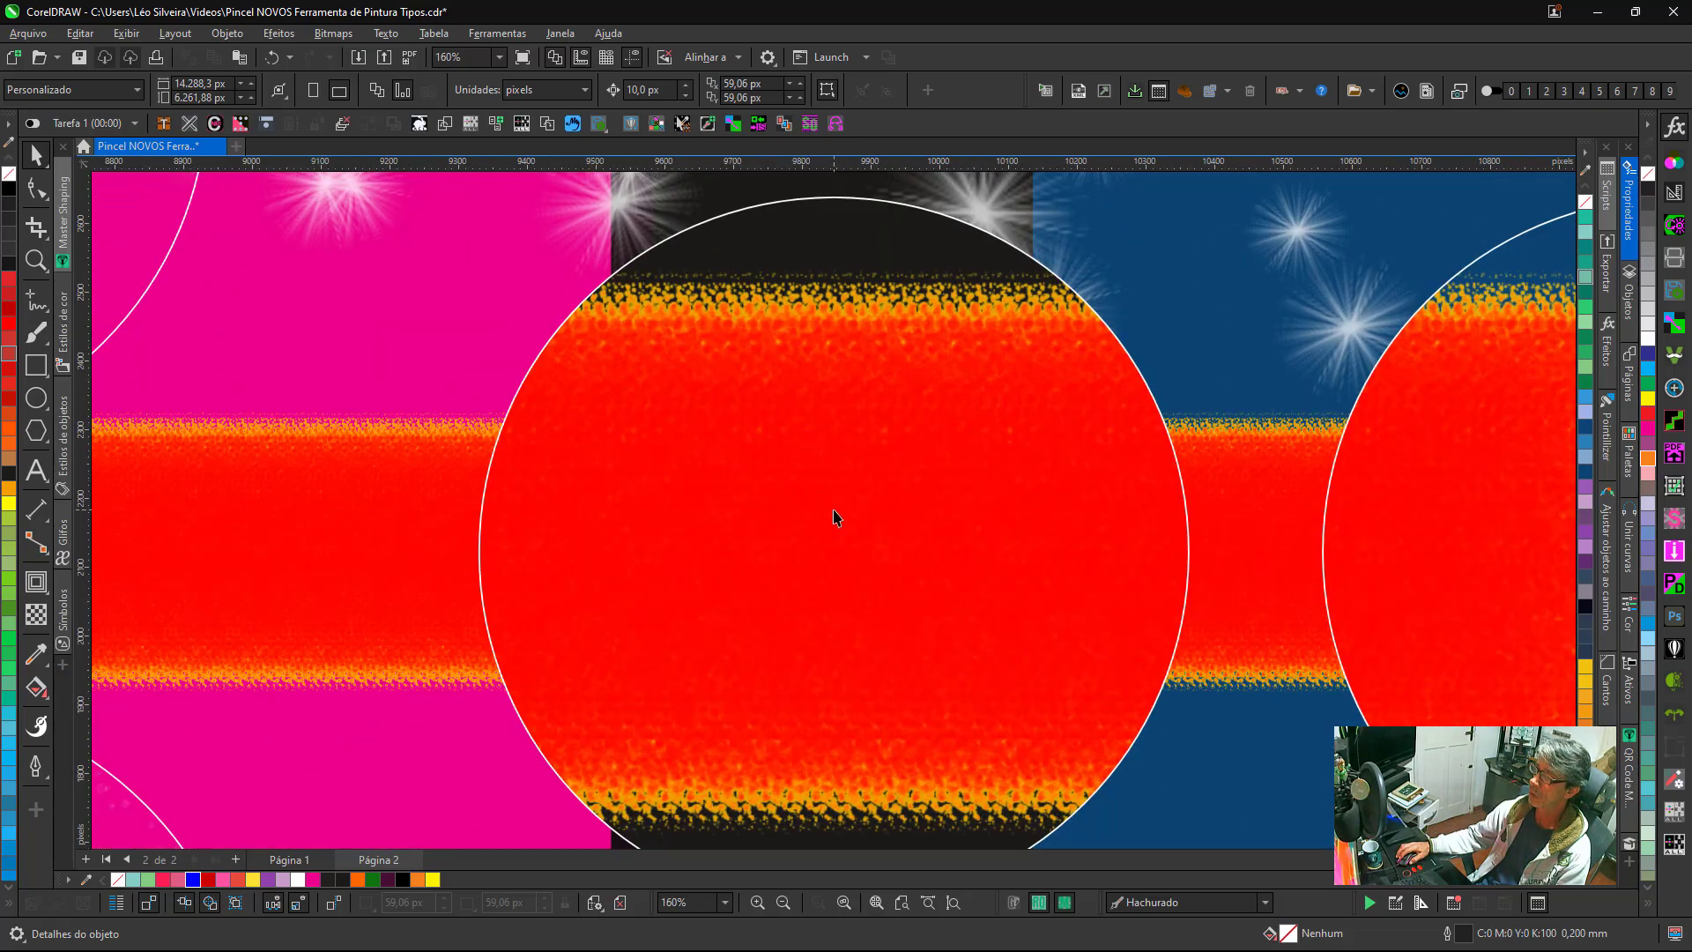
pyautogui.scroll(-8, 838, 517)
pyautogui.scroll(-6, 809, 548)
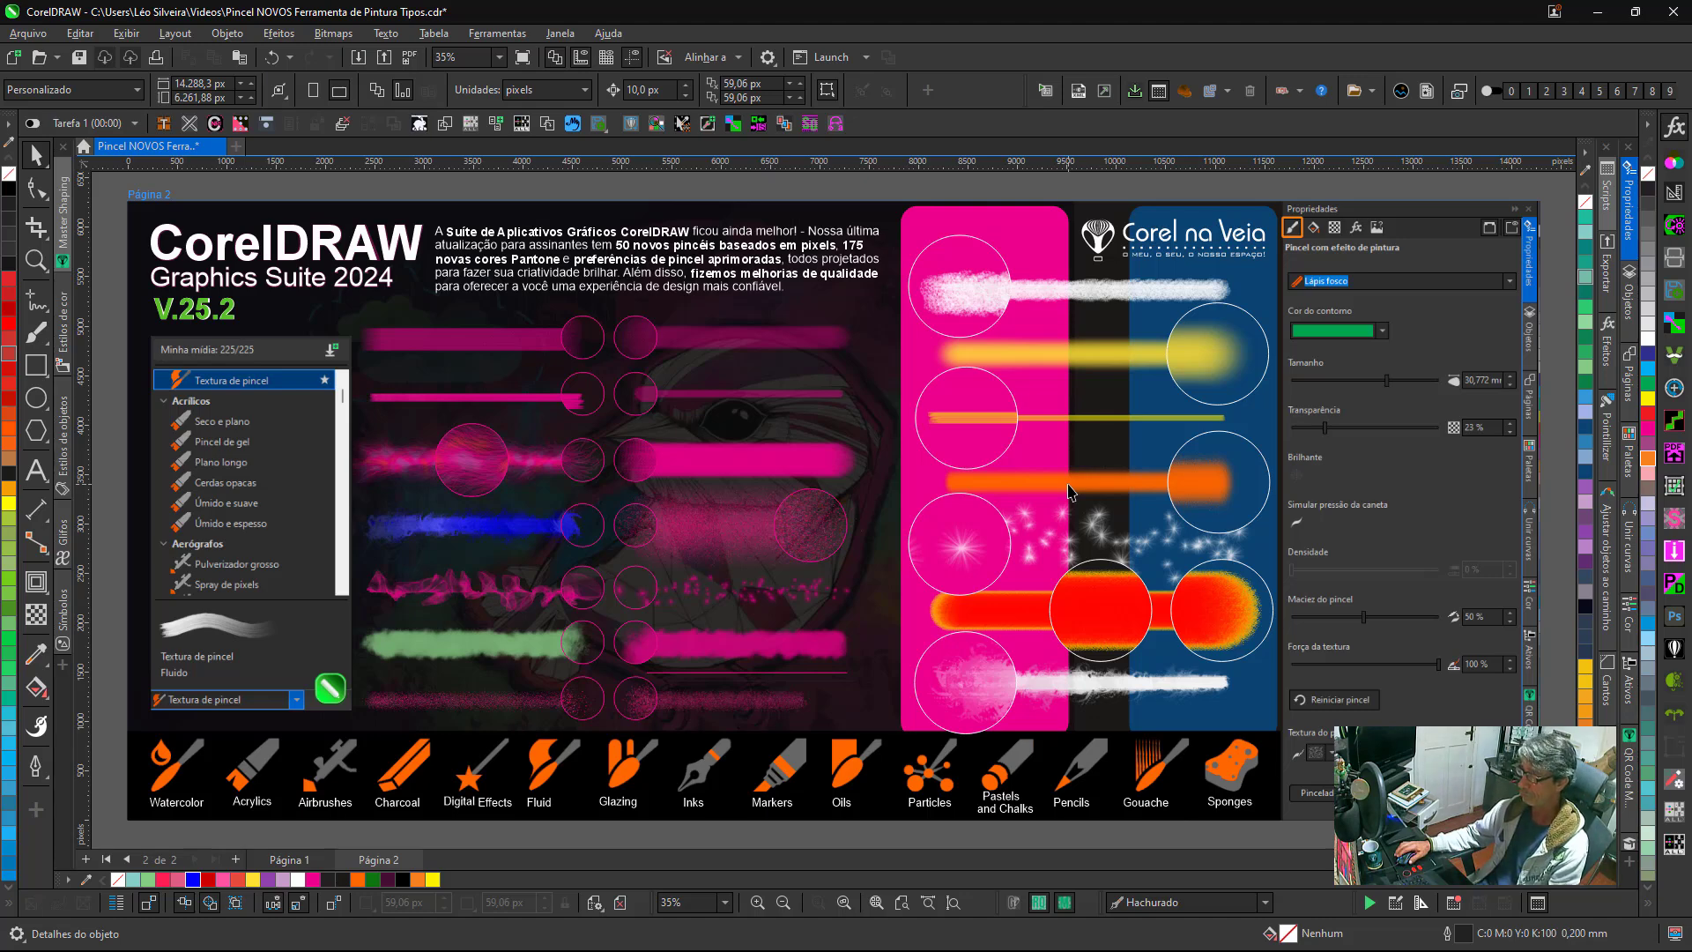
pyautogui.click(743, 475)
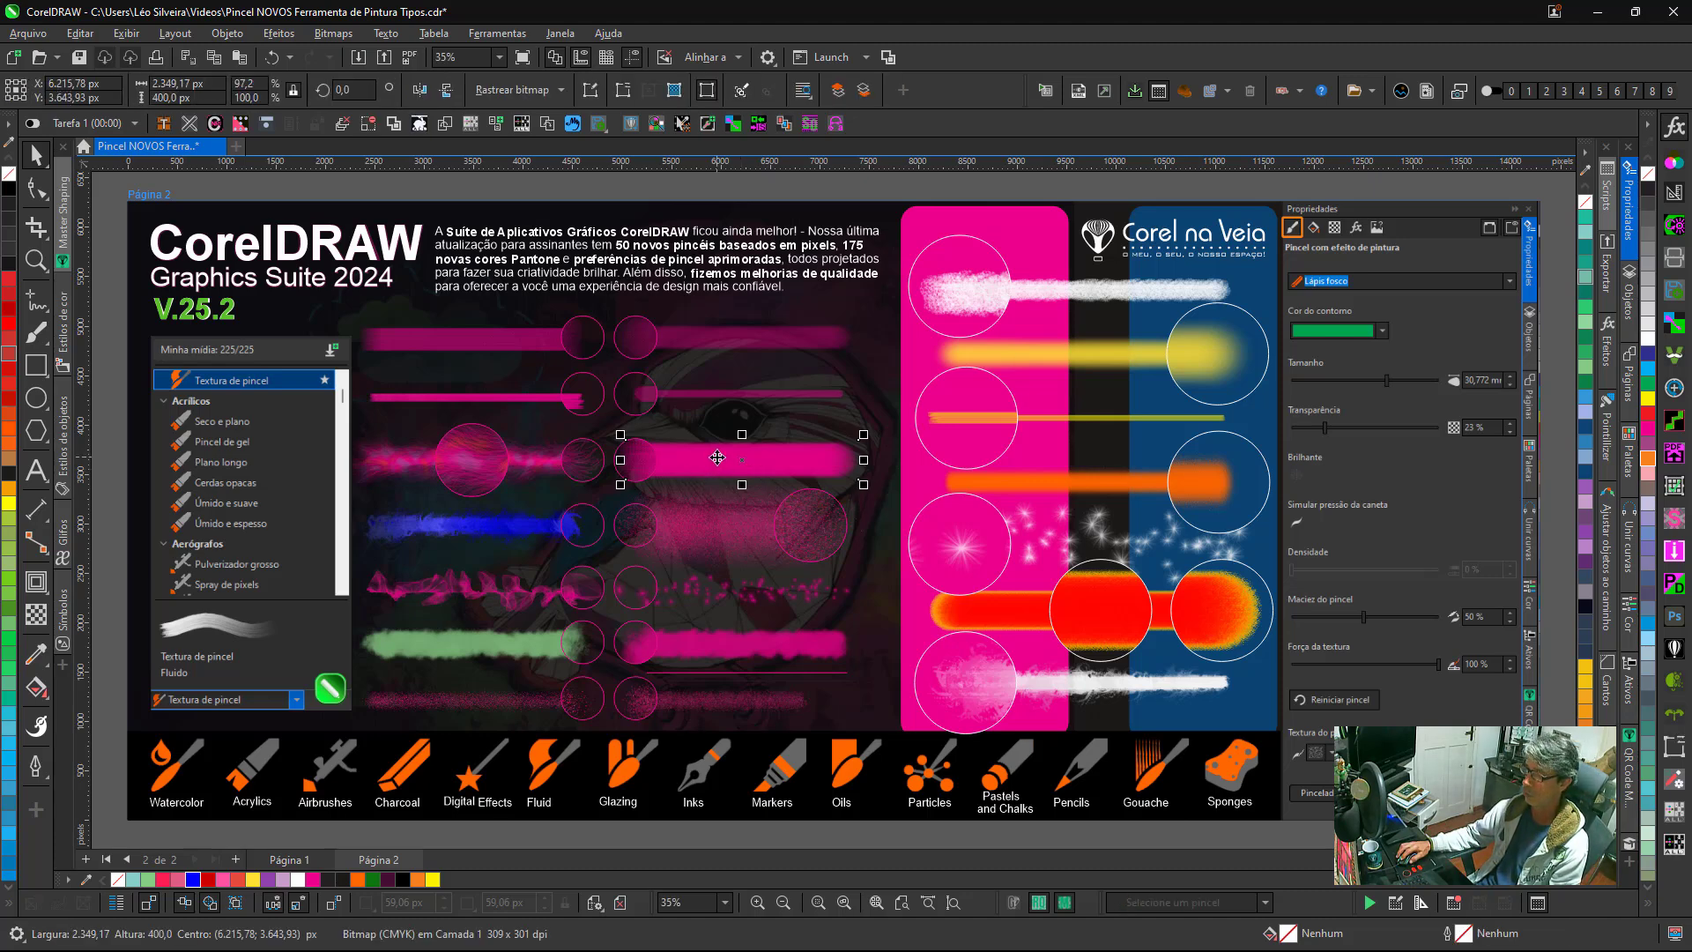
pyautogui.click(962, 189)
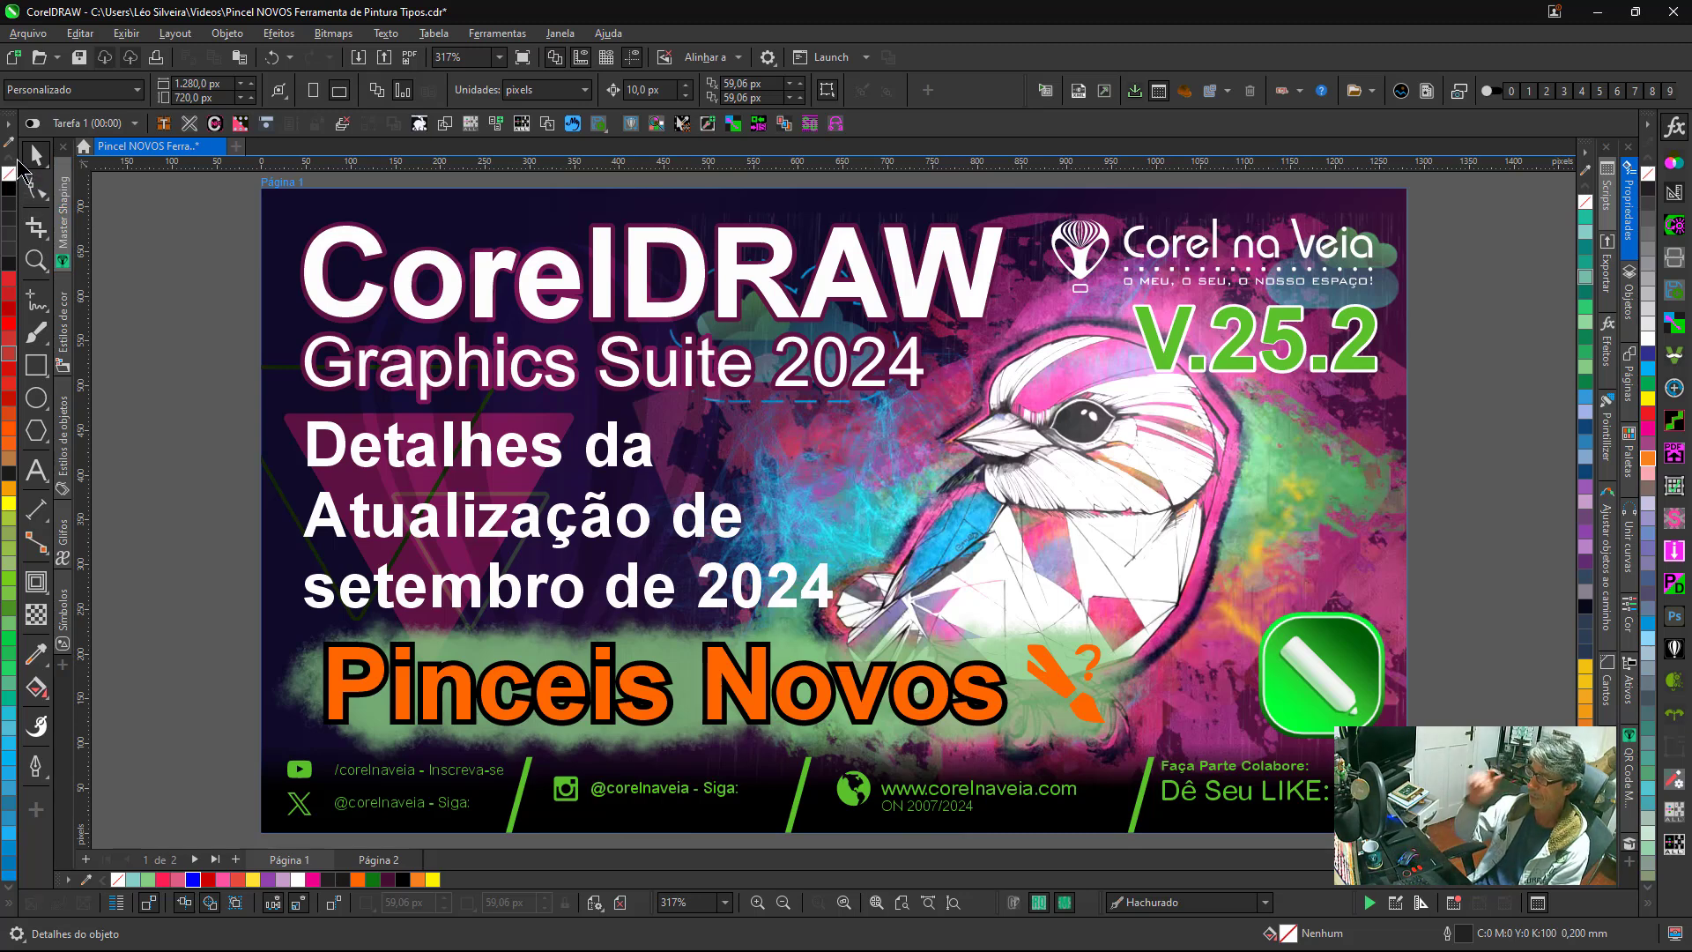
# Switch to page 1 and open the QR Code Master Generator docker.
pyautogui.click(1629, 777)
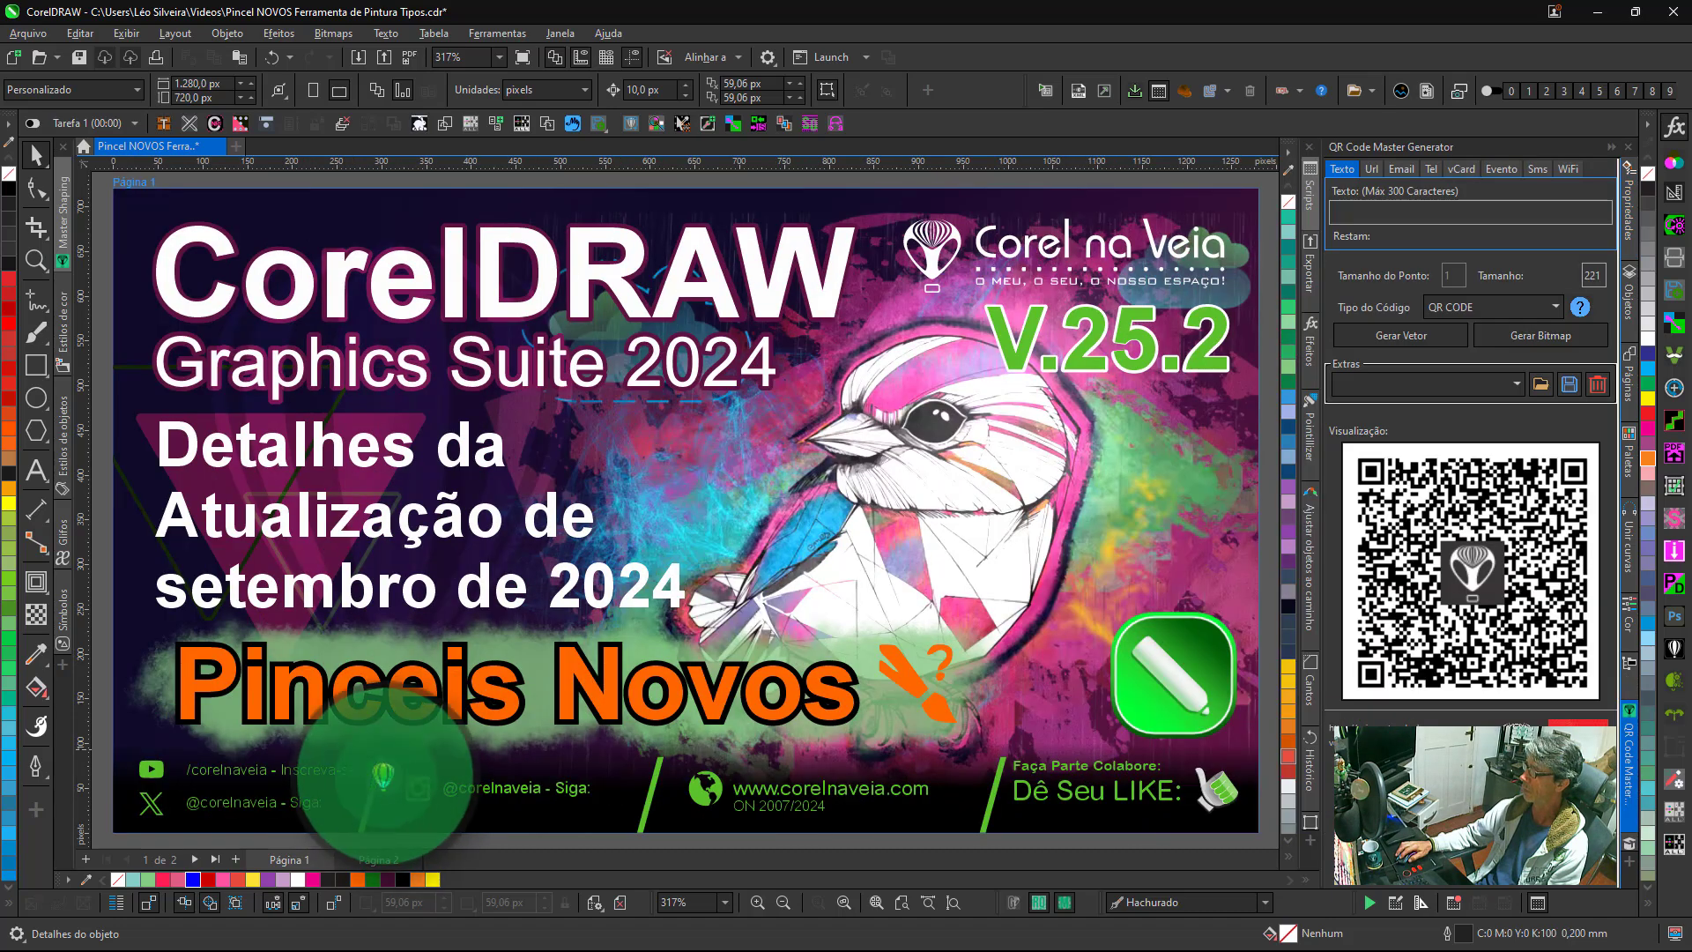